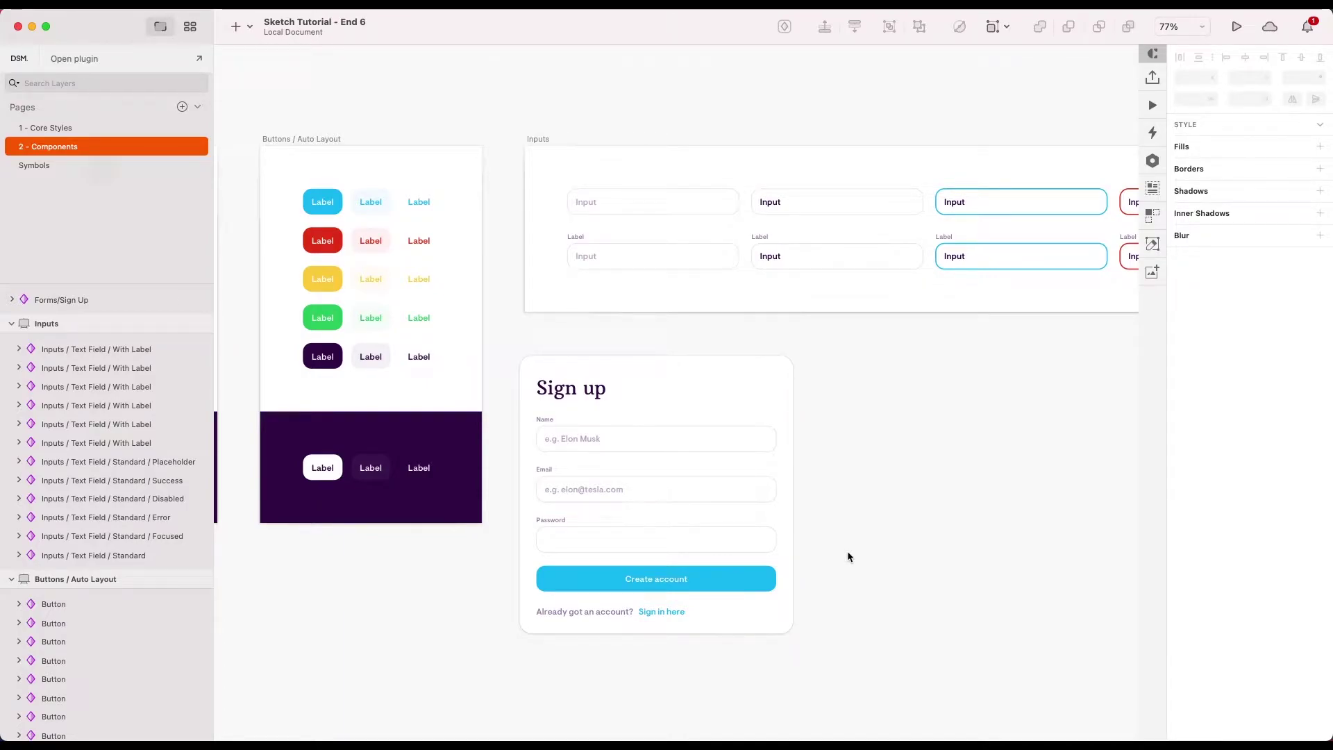
- Remove the old Sign up form card from the Components page
click(774, 609)
scroll(714, 549, up, 3)
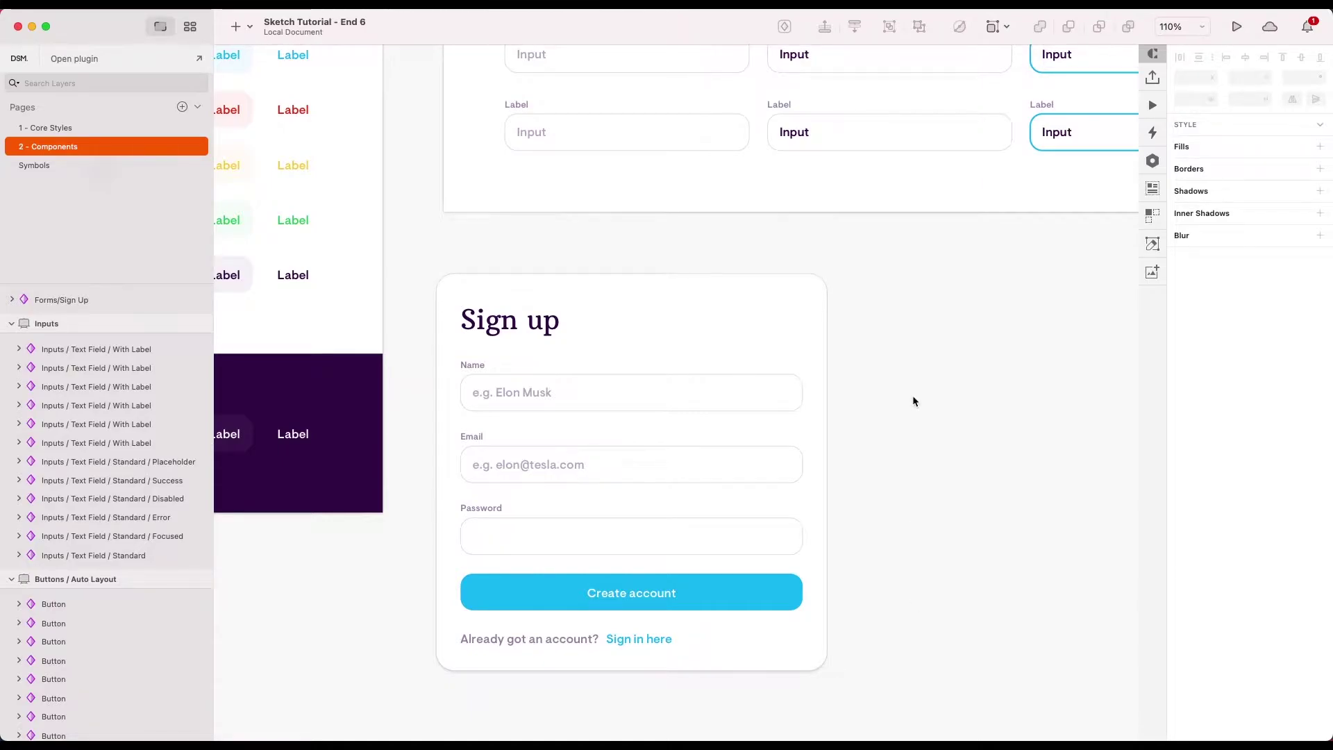
key(super+z)
scroll(607, 369, down, 5)
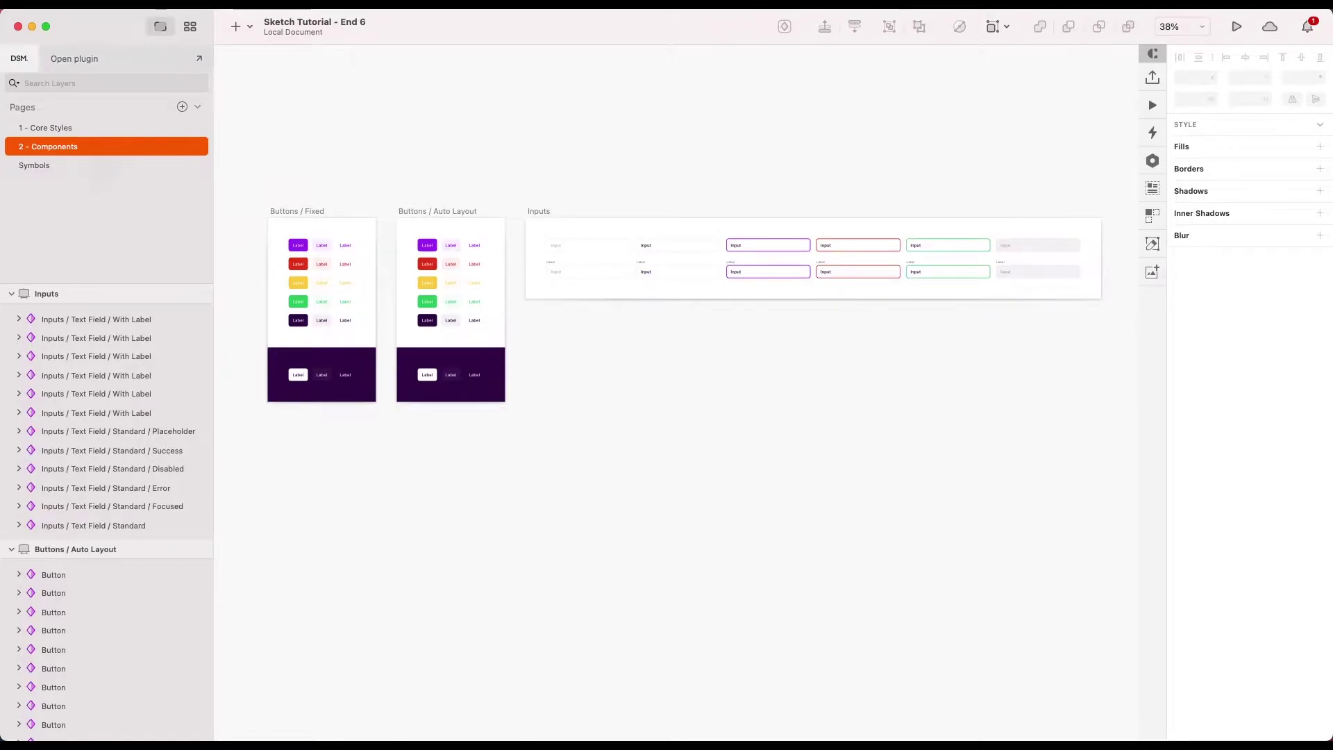
- Insert a Containers / 3 - Medium Radius symbol beside the button boards and resize it to 493 × 660
click(158, 4)
mouse_move(250, 226)
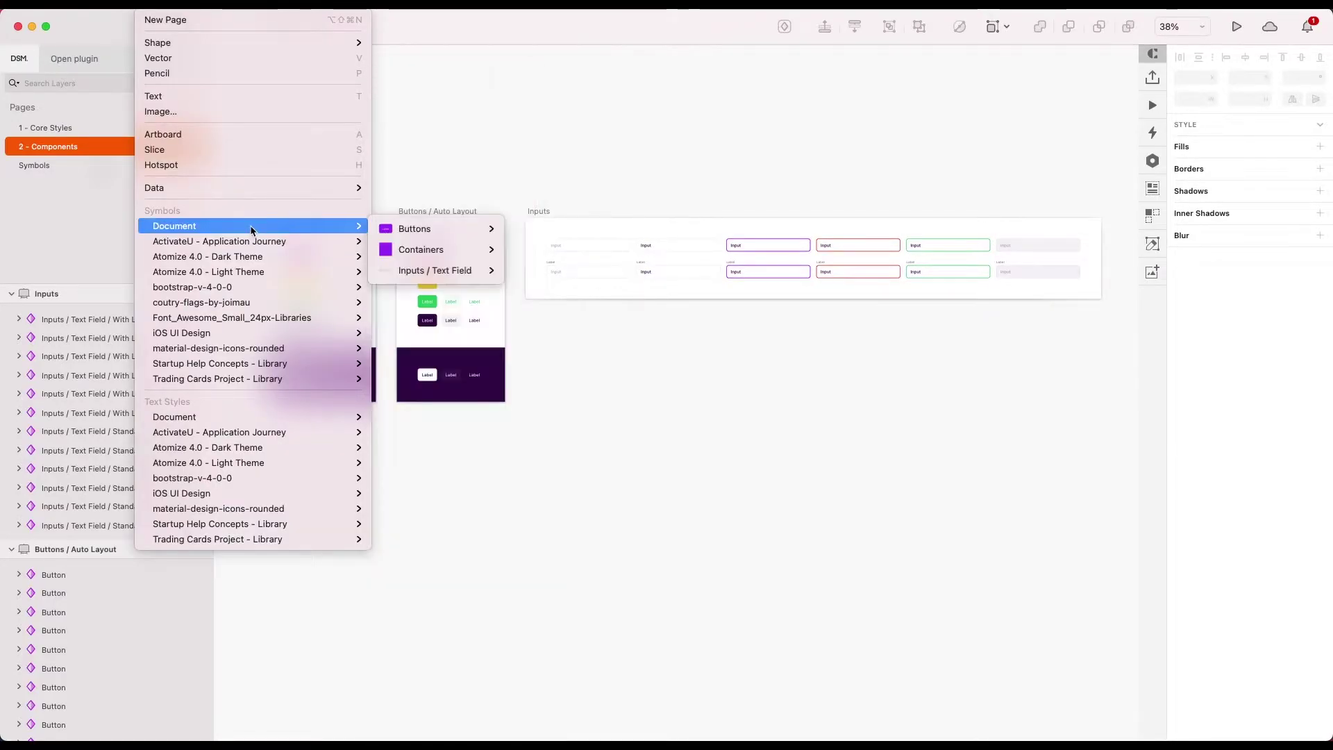
mouse_move(416, 249)
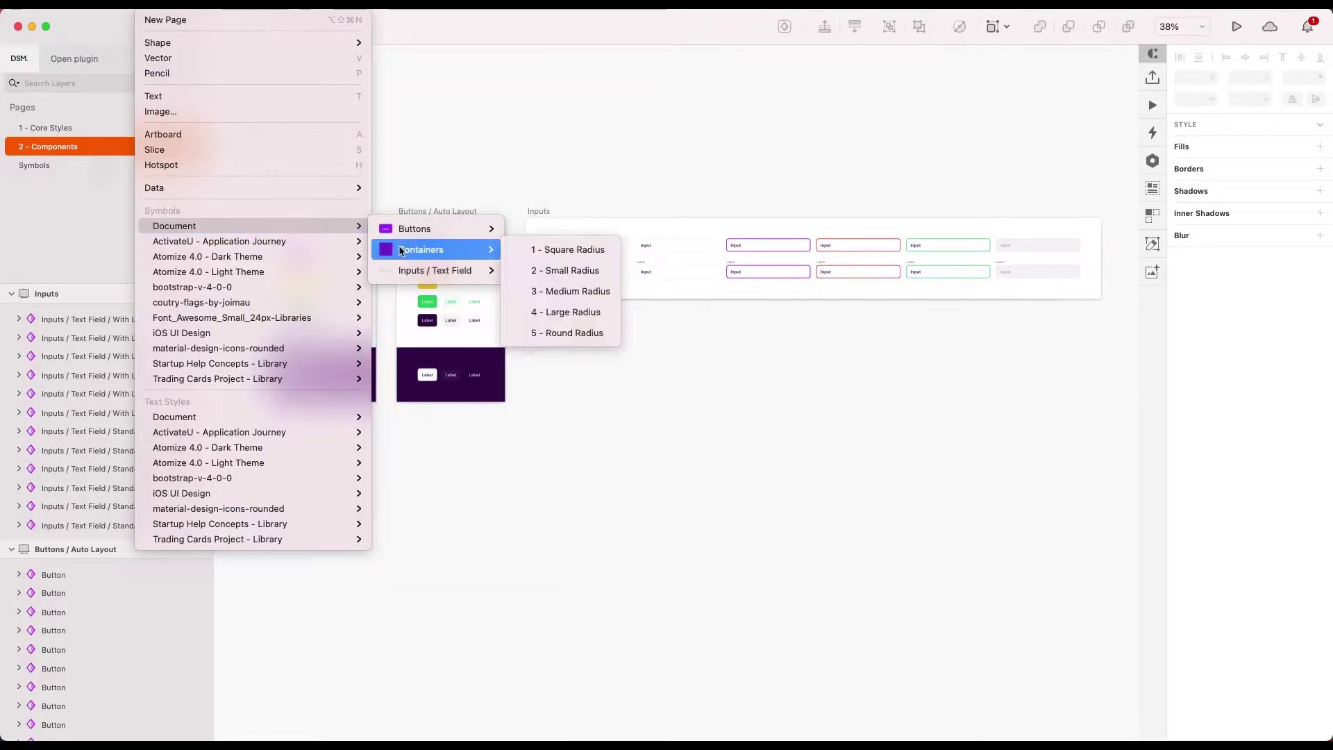
click(566, 292)
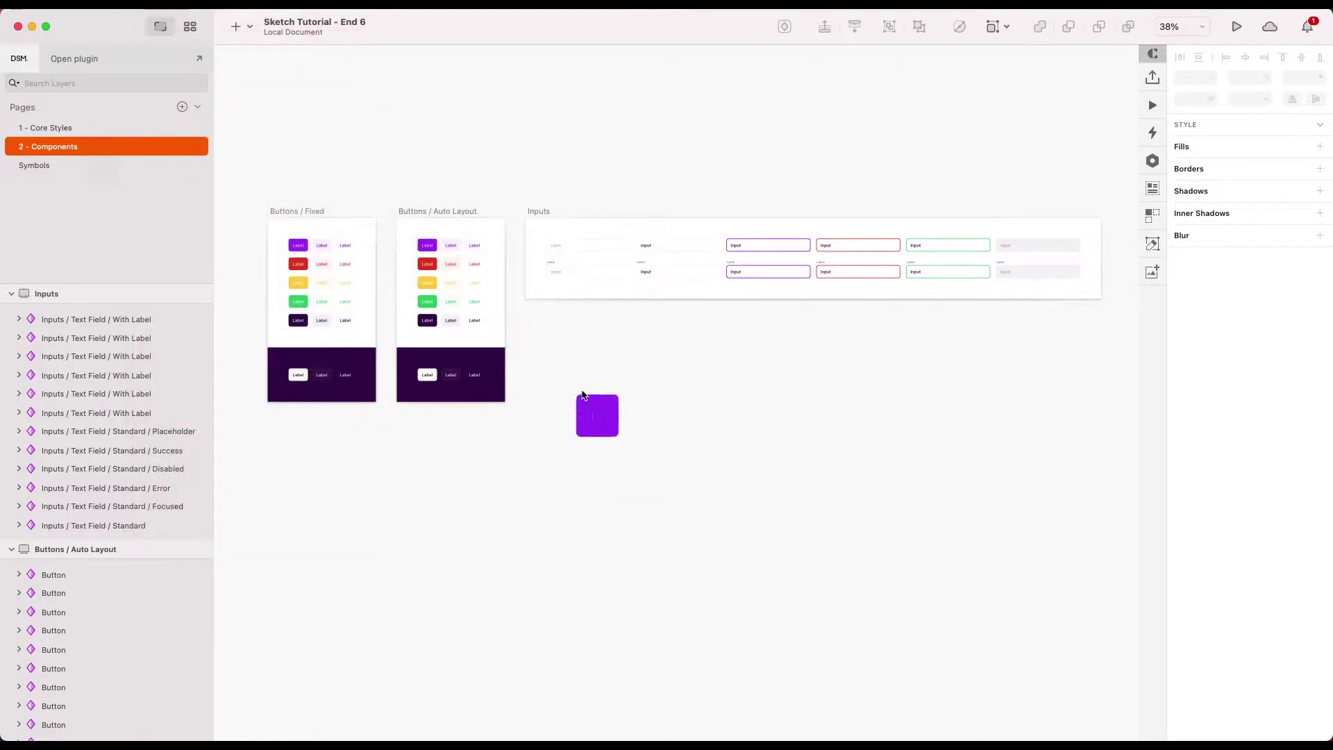
click(551, 346)
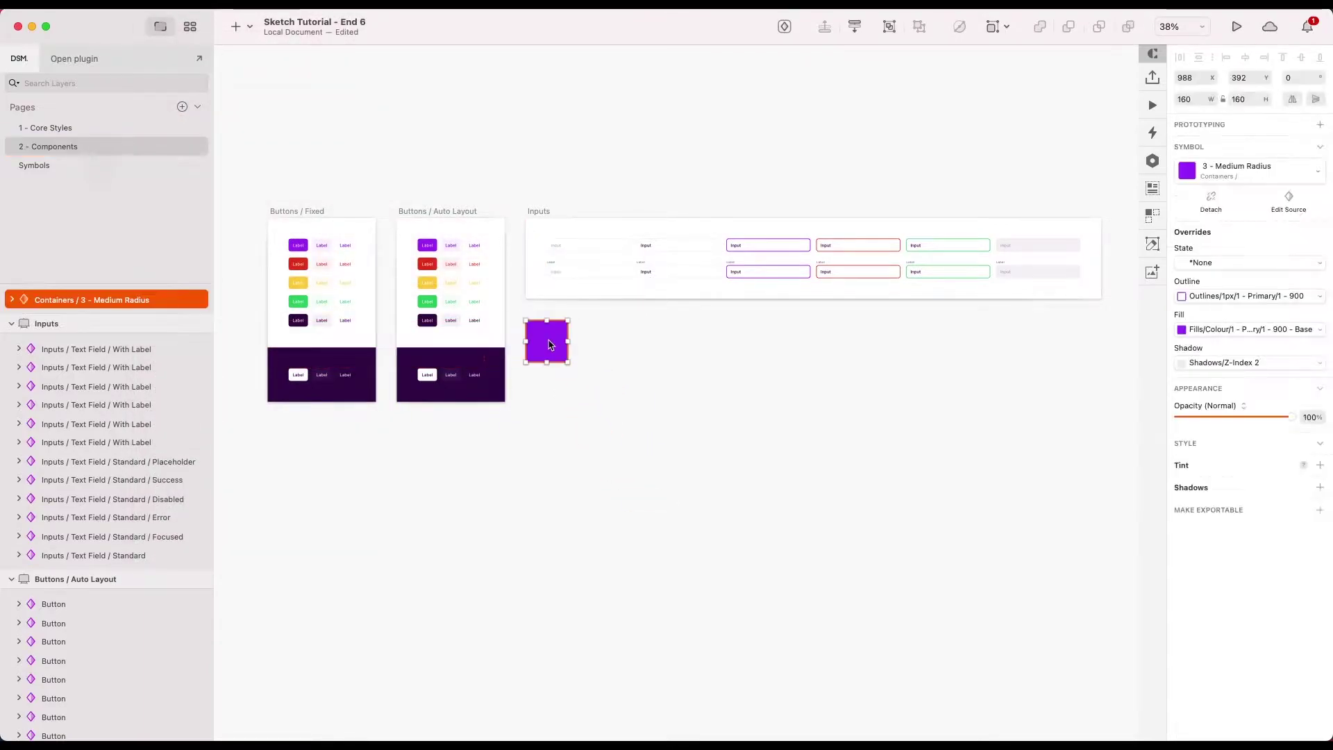
click(580, 377)
click(549, 340)
drag(568, 361, 656, 493)
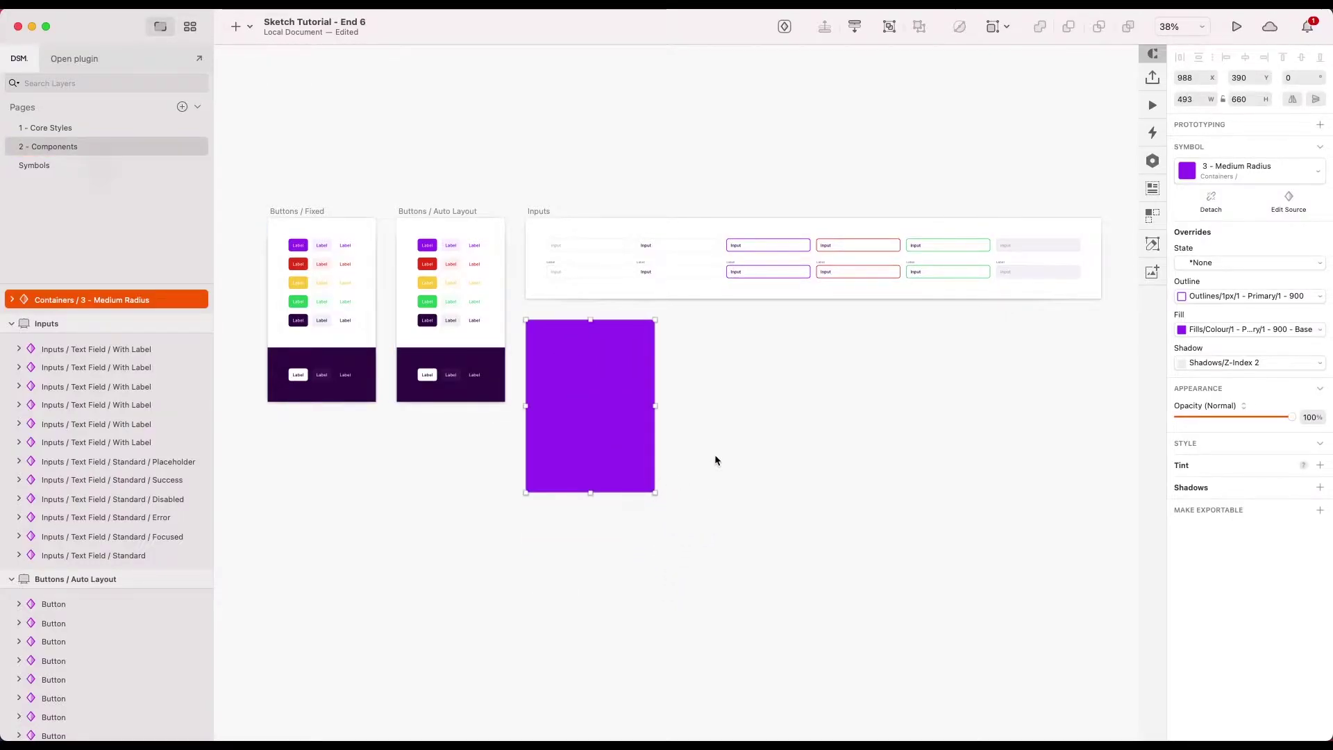
click(714, 458)
- Override the container's fill to Fills/Colour/6 - Light/1 - 900 - Base white
click(627, 431)
click(1220, 331)
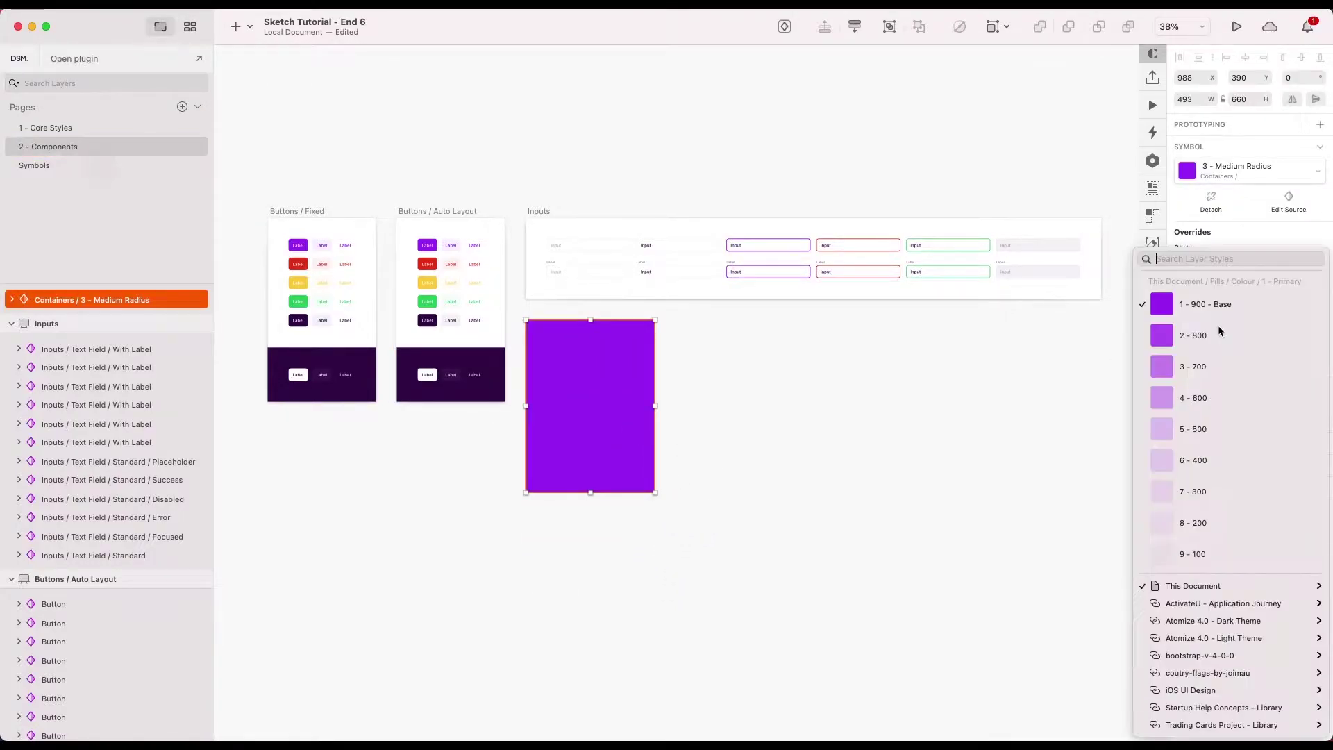
mouse_move(1180, 586)
mouse_move(1076, 612)
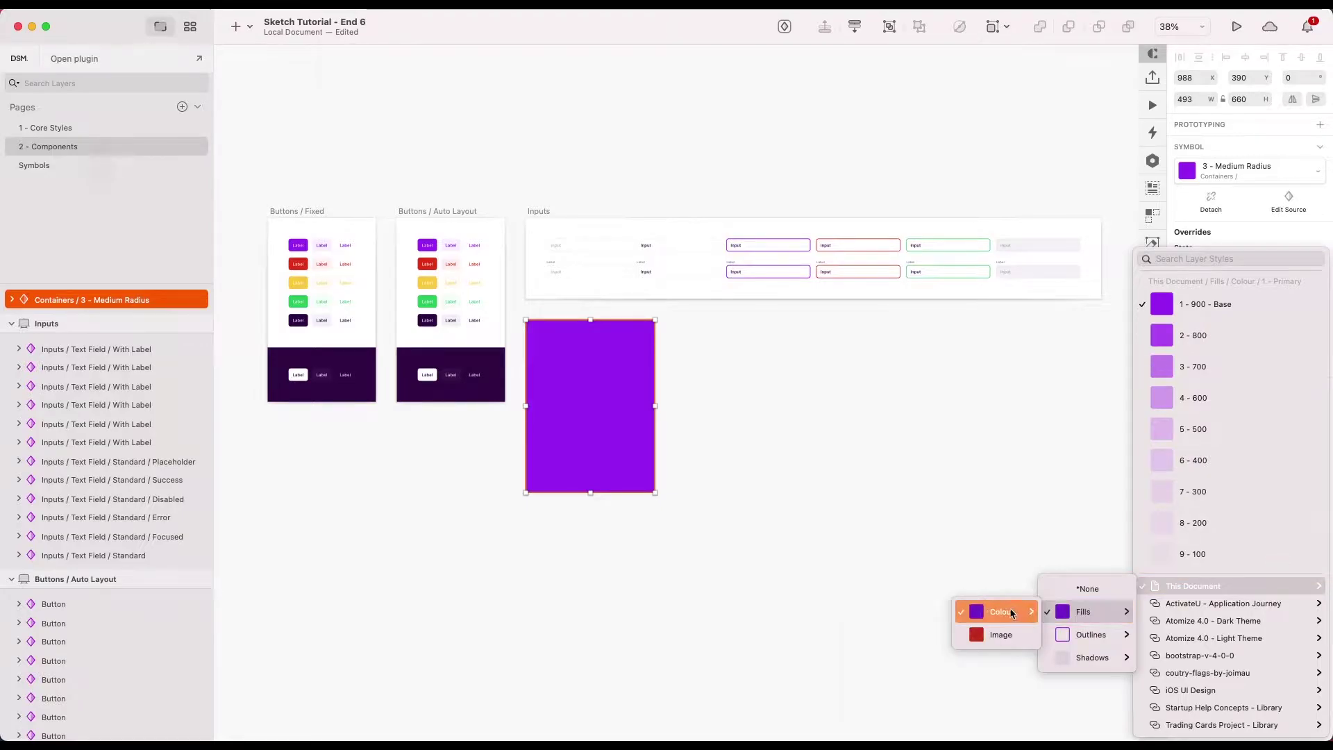
mouse_move(1000, 612)
mouse_move(903, 722)
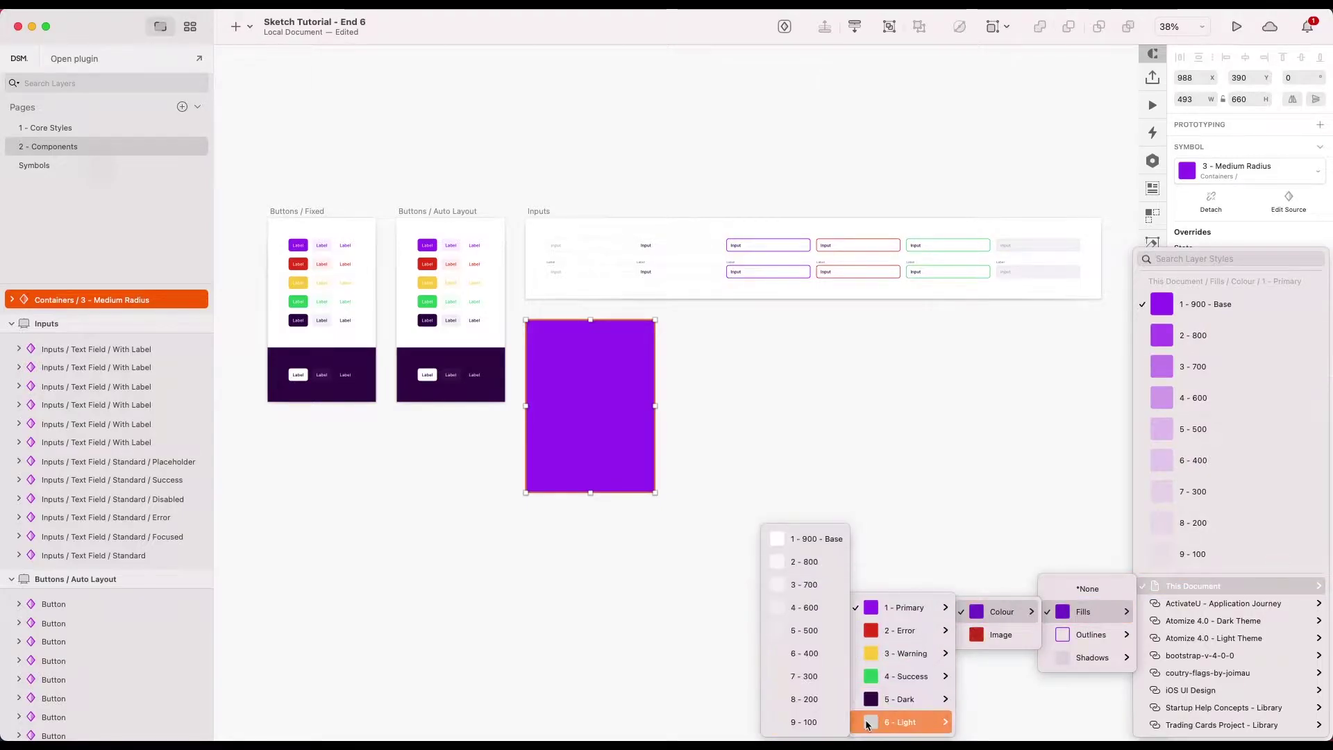
click(802, 540)
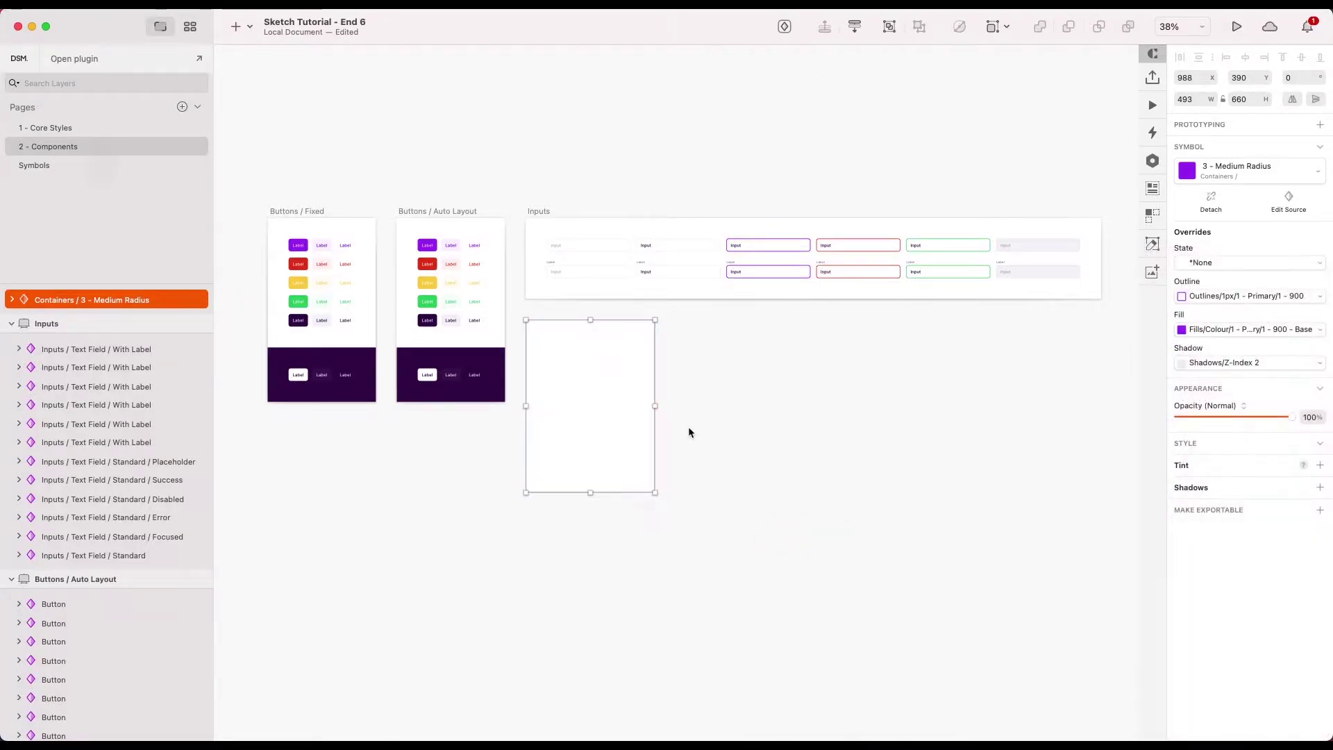
- Set the container's outline override to Outlines/1px/5 - Dark/2 - 400
click(1258, 296)
mouse_move(1189, 423)
mouse_move(1090, 483)
mouse_move(1002, 472)
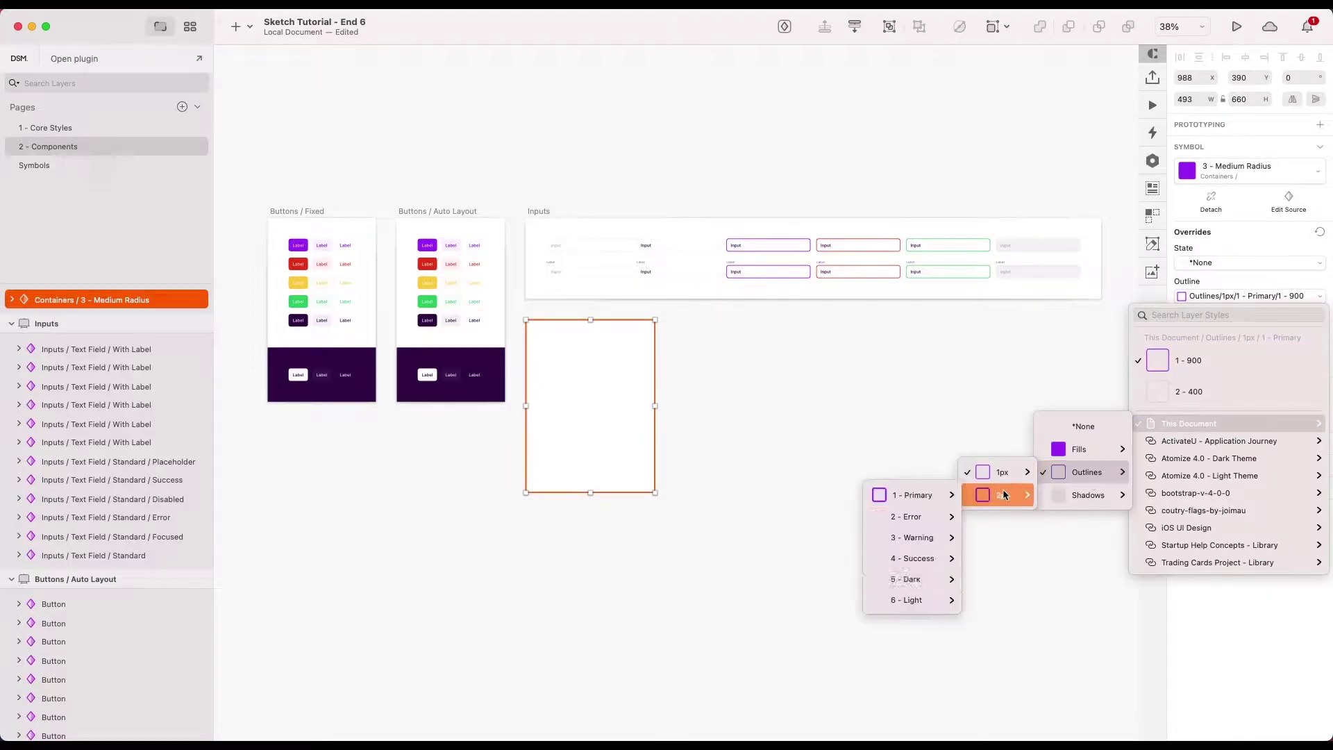
mouse_move(878, 564)
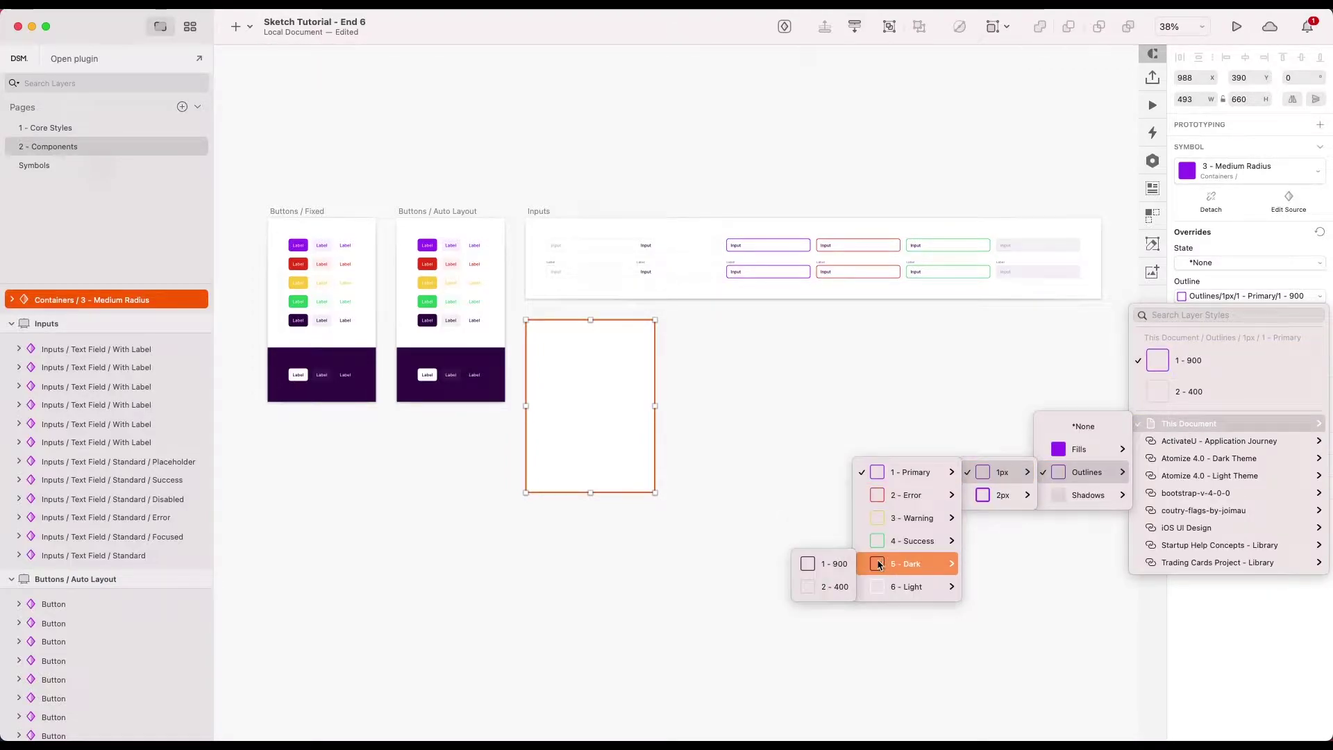
click(808, 585)
scroll(635, 388, up, 3)
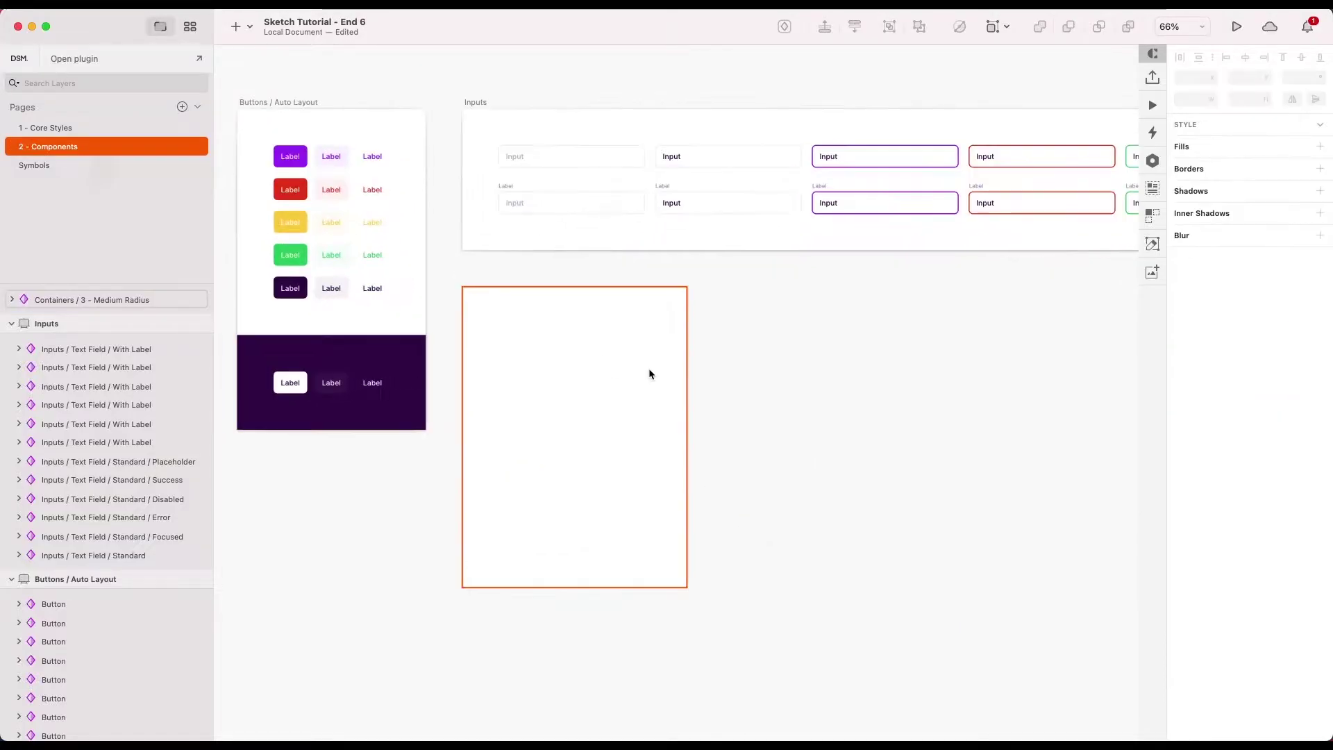
scroll(752, 379, down, 2)
click(618, 400)
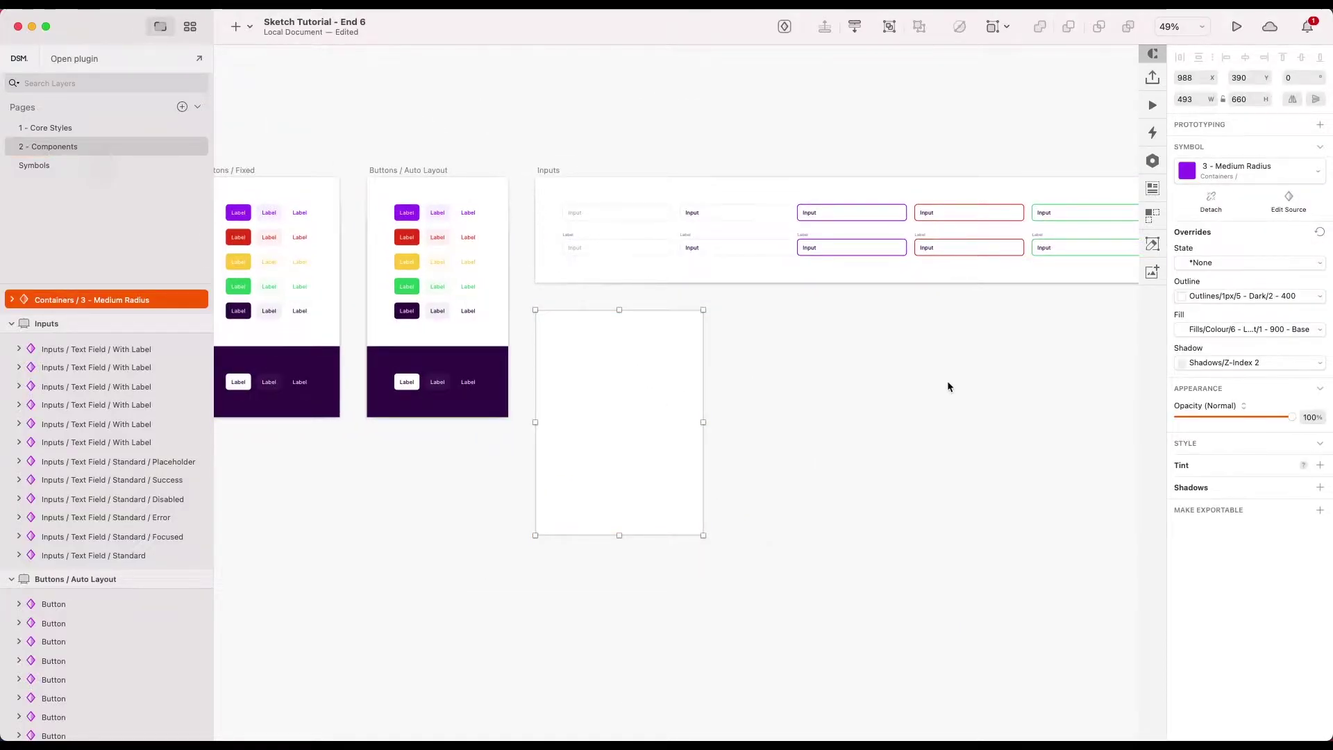
click(949, 384)
scroll(620, 410, up, 3)
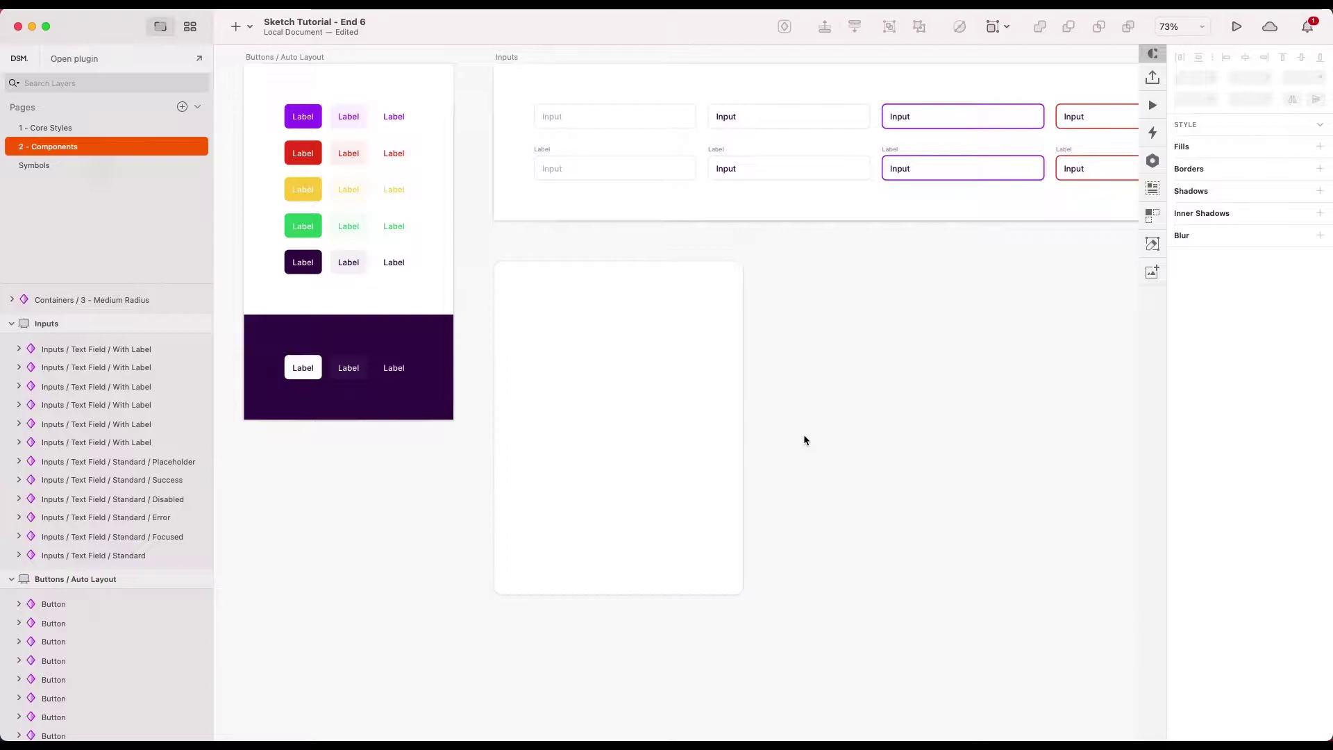
click(702, 437)
click(808, 401)
scroll(559, 286, up, 2)
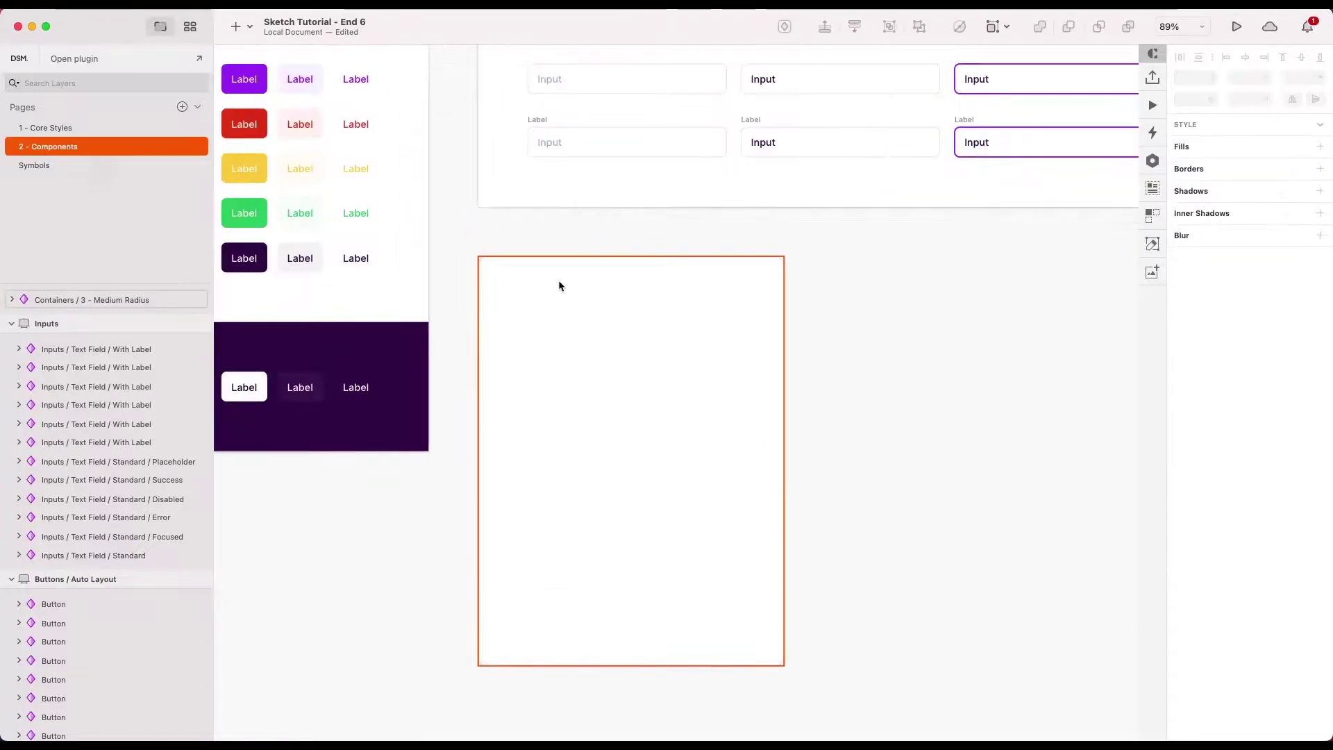
- Add a dark left-aligned Heading 3 text reading 'Sign up' inside the container
click(169, 4)
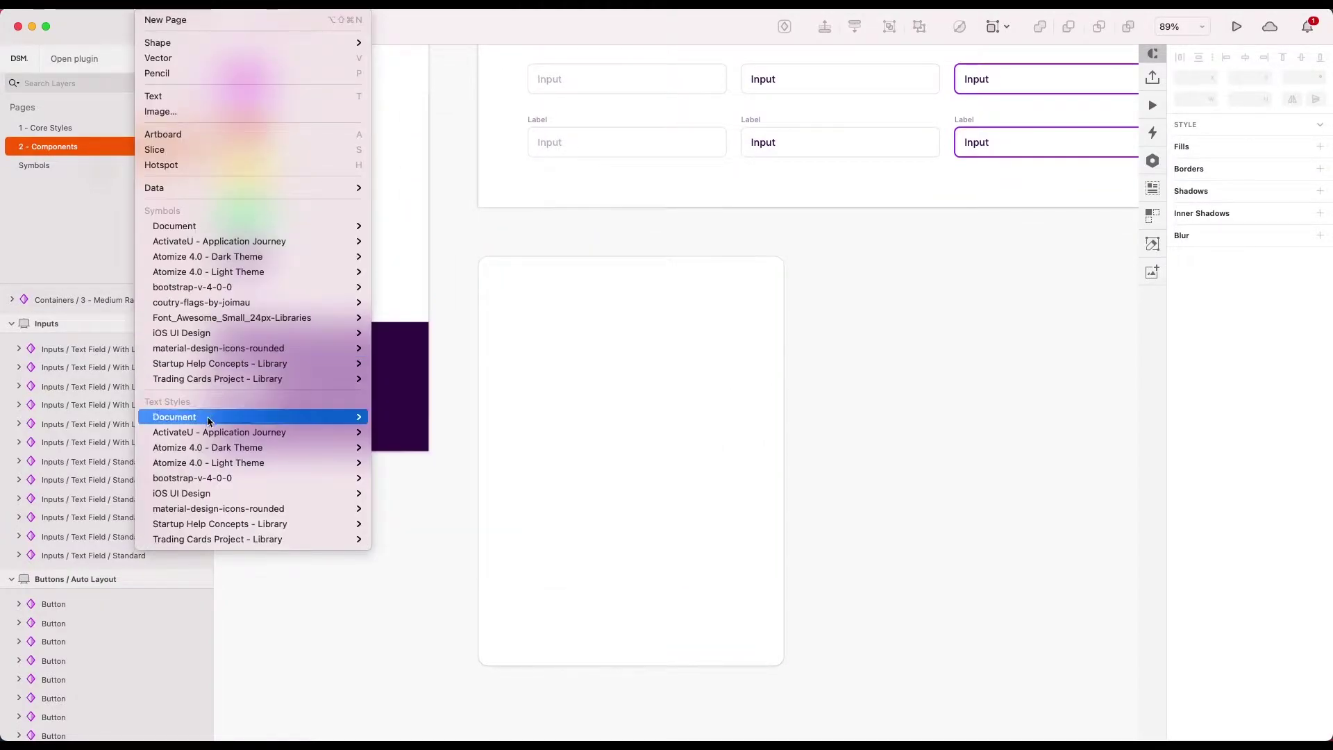
mouse_move(229, 416)
mouse_move(435, 578)
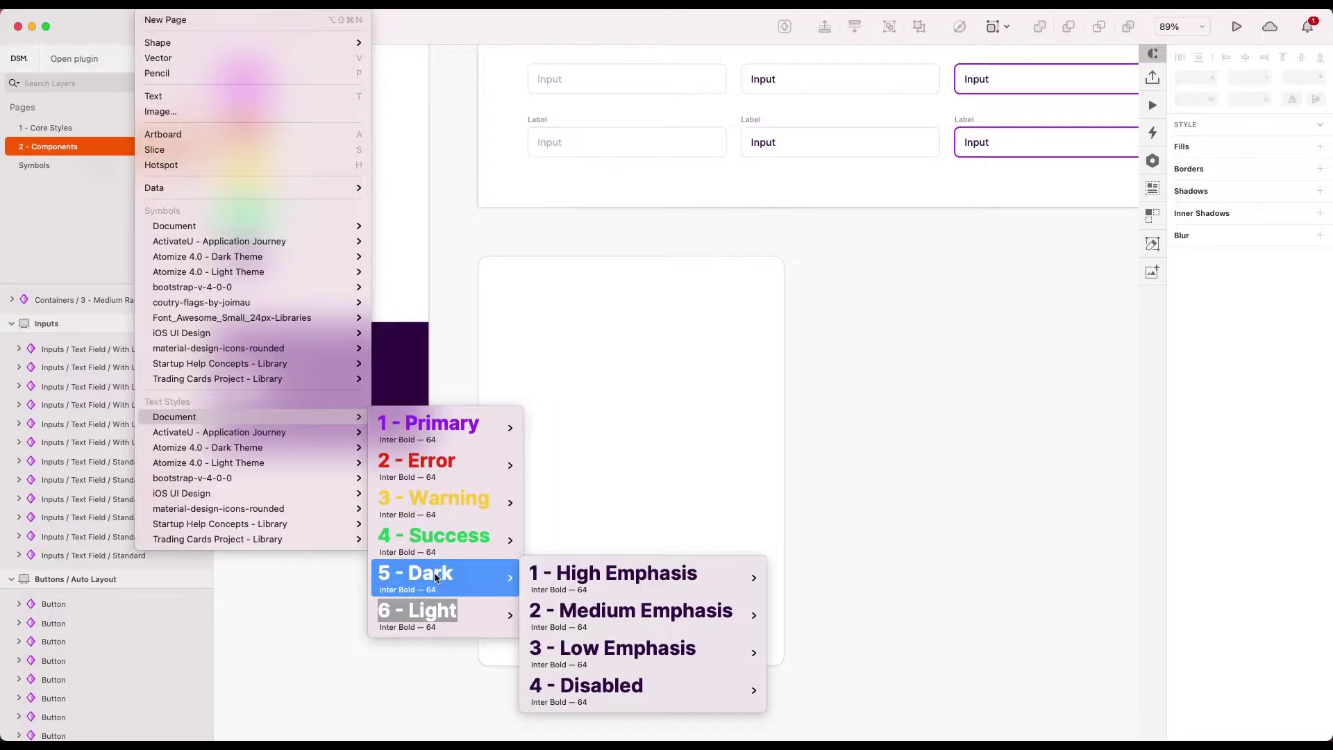
mouse_move(584, 591)
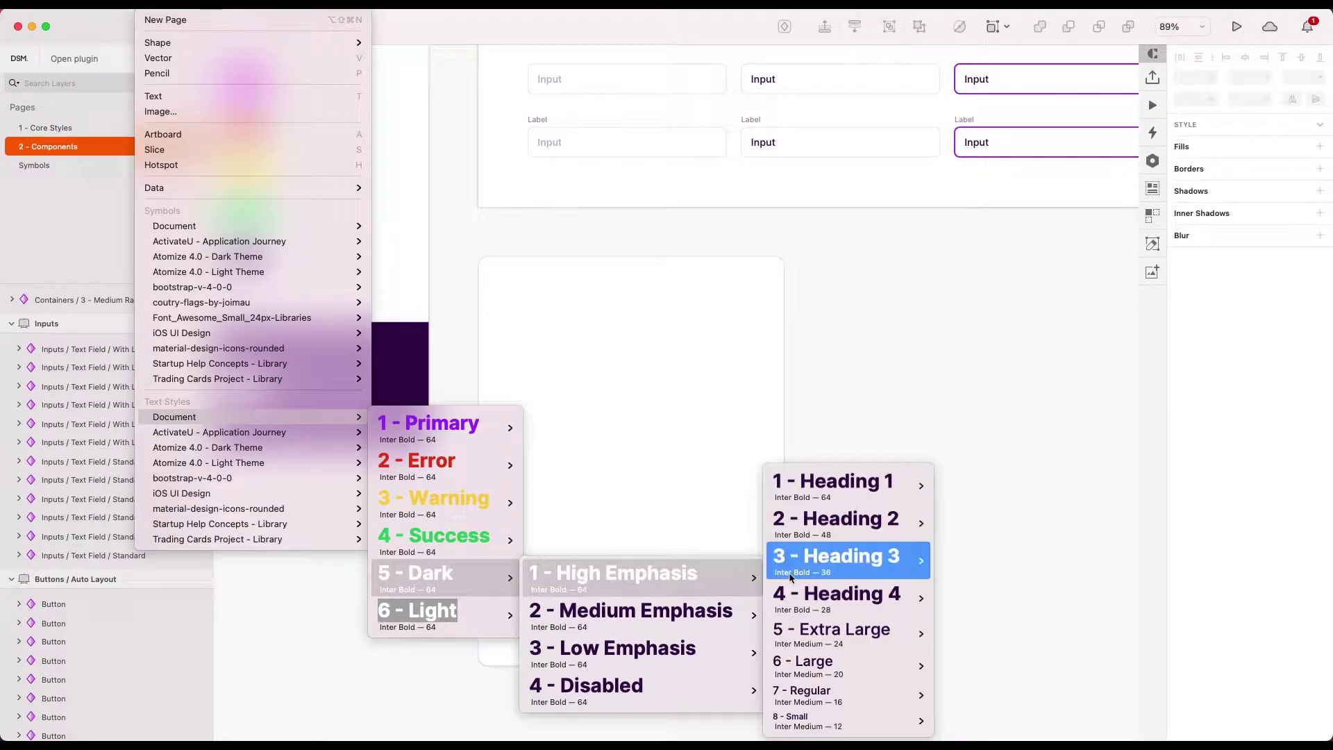
mouse_move(789, 572)
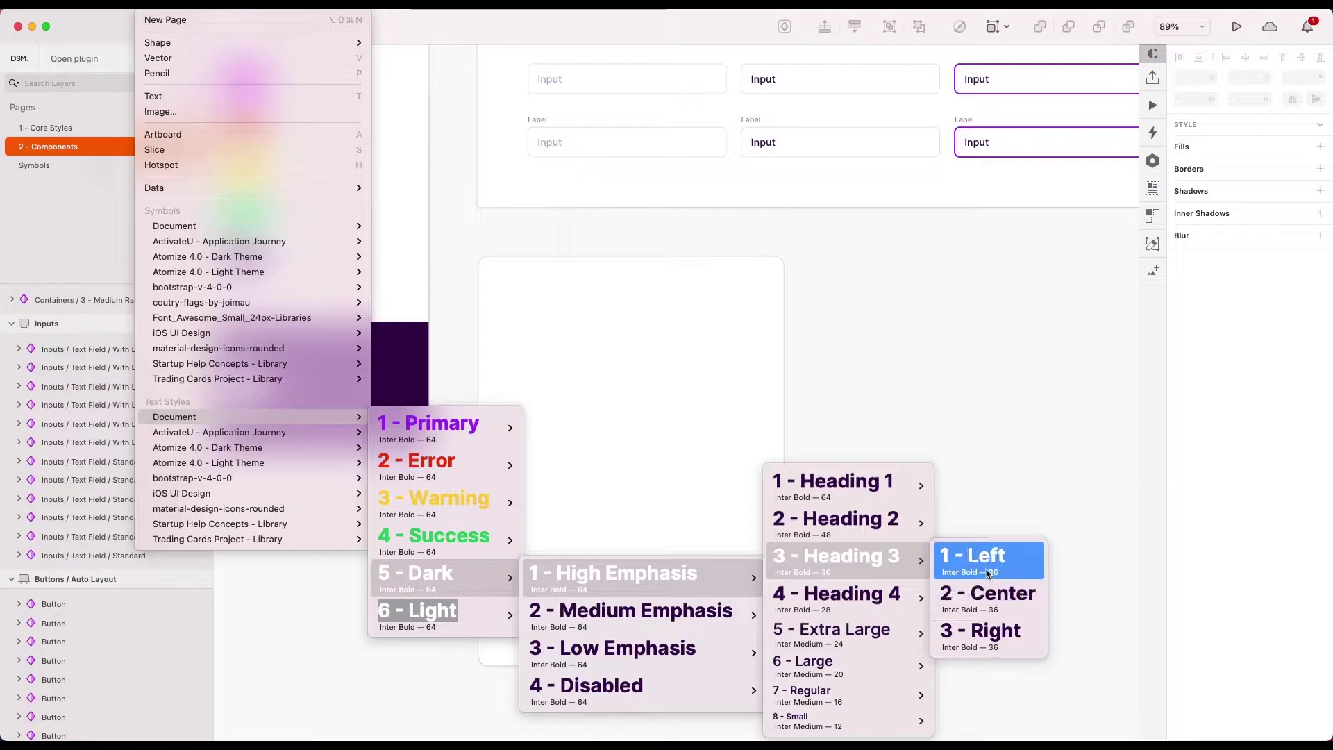
click(989, 574)
click(508, 294)
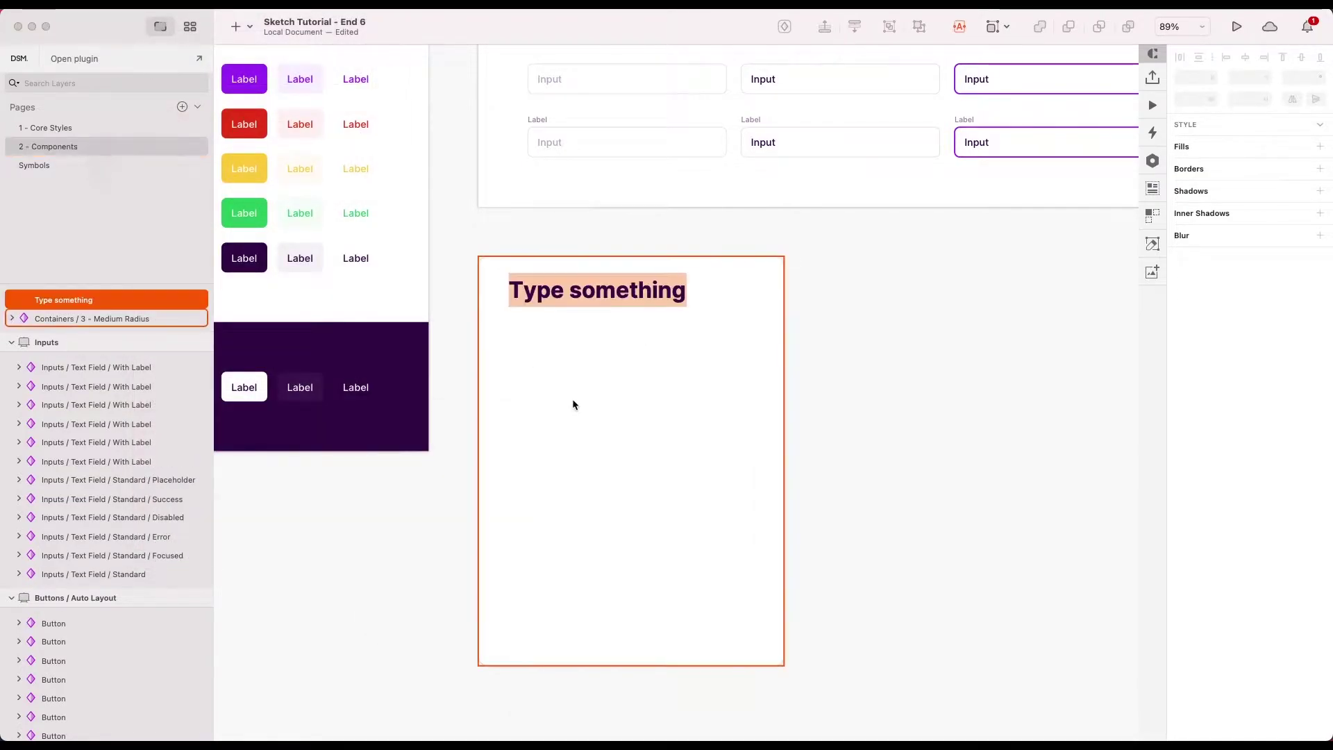
text(Sign up)
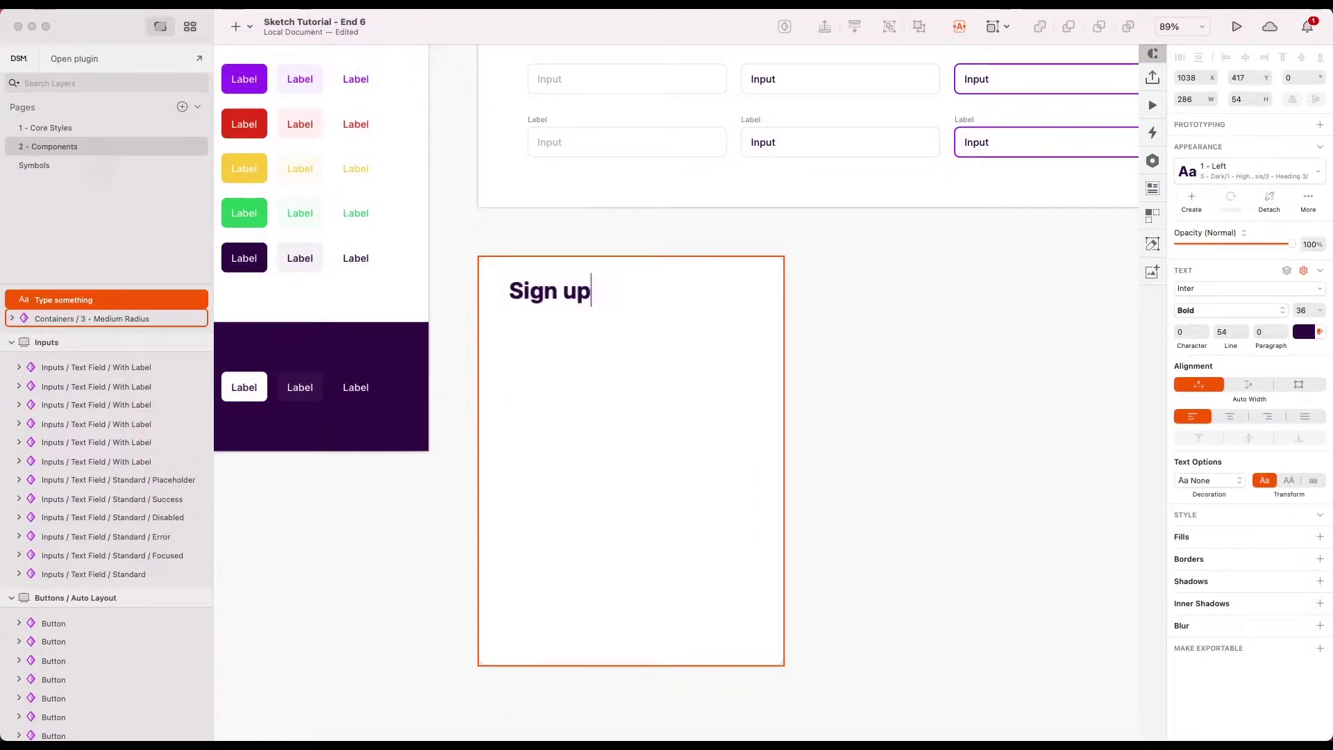
- Move the 'Sign up' title to the container's top-left corner
click(893, 454)
drag(541, 292, 493, 261)
key(Right)
key(Right)
key(Down)
key(Down)
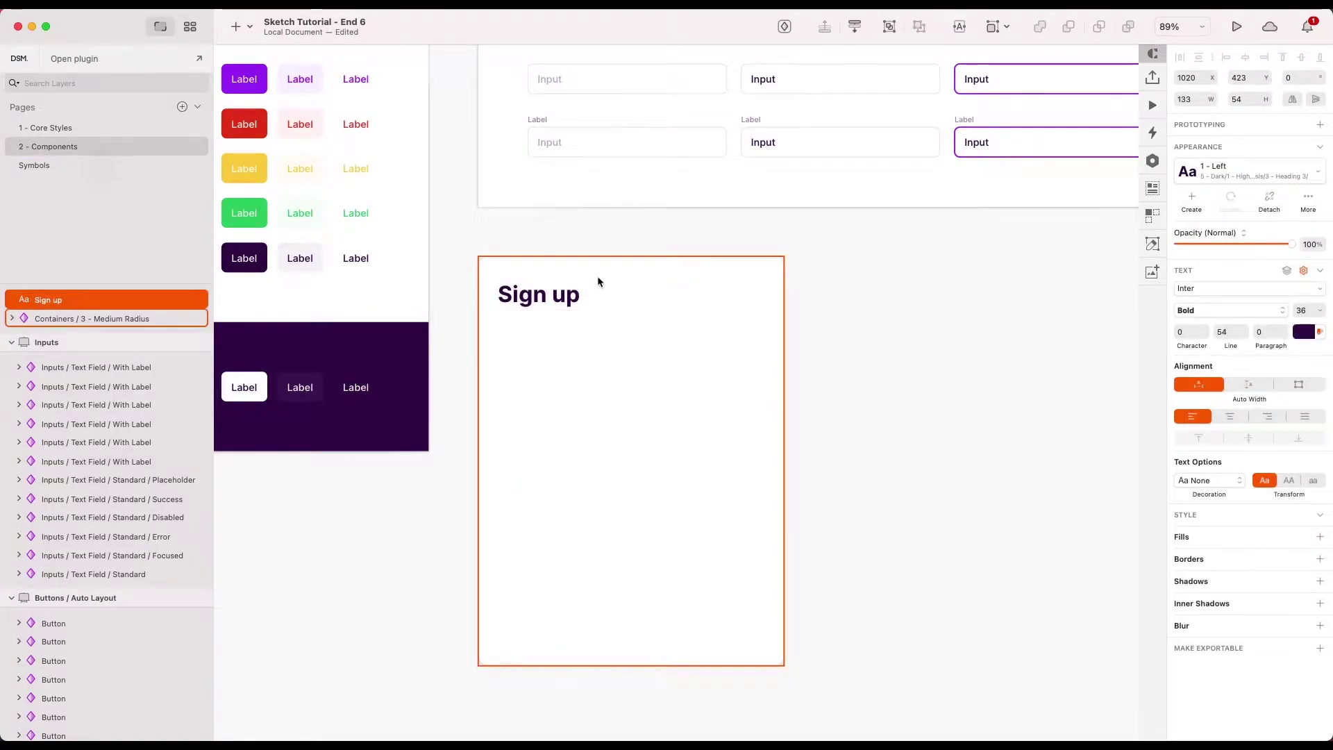
key(Up)
click(854, 306)
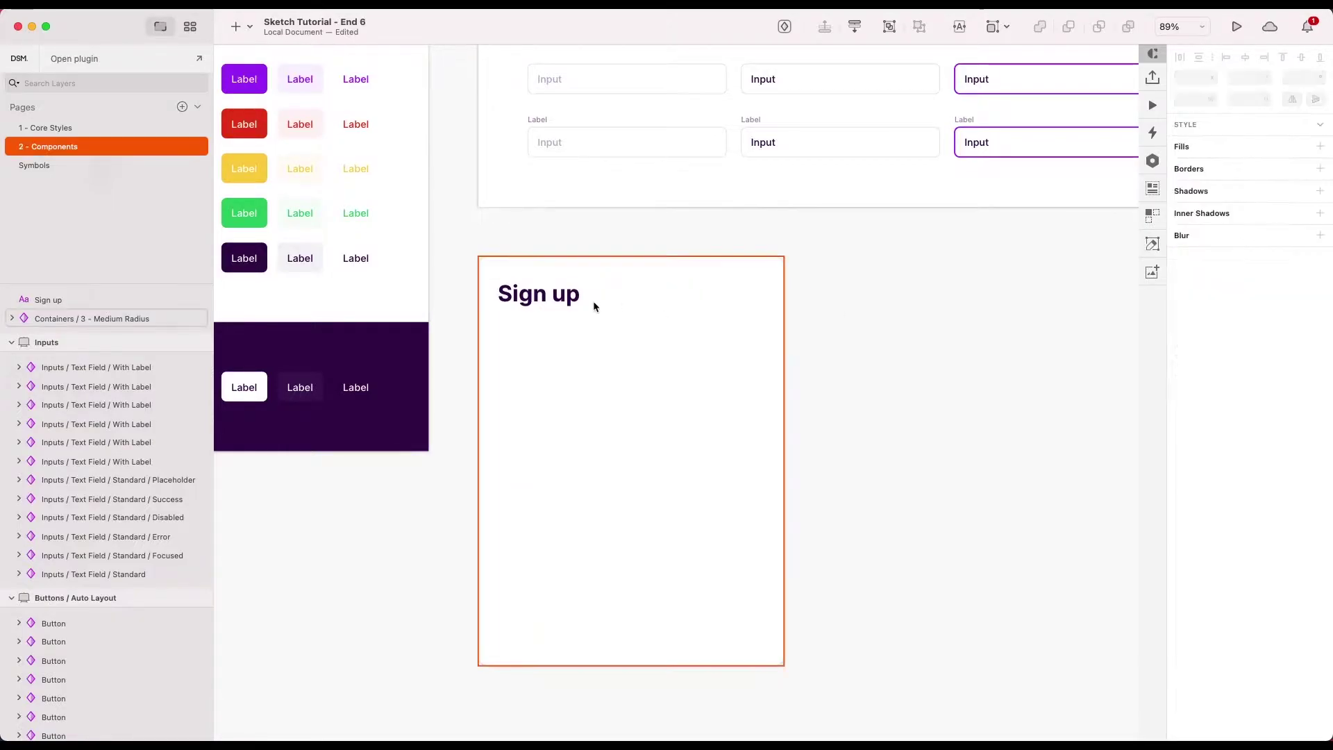
- Widen the 'Sign up' title across the card to 429 px
click(575, 295)
drag(582, 294, 762, 296)
key(alt)
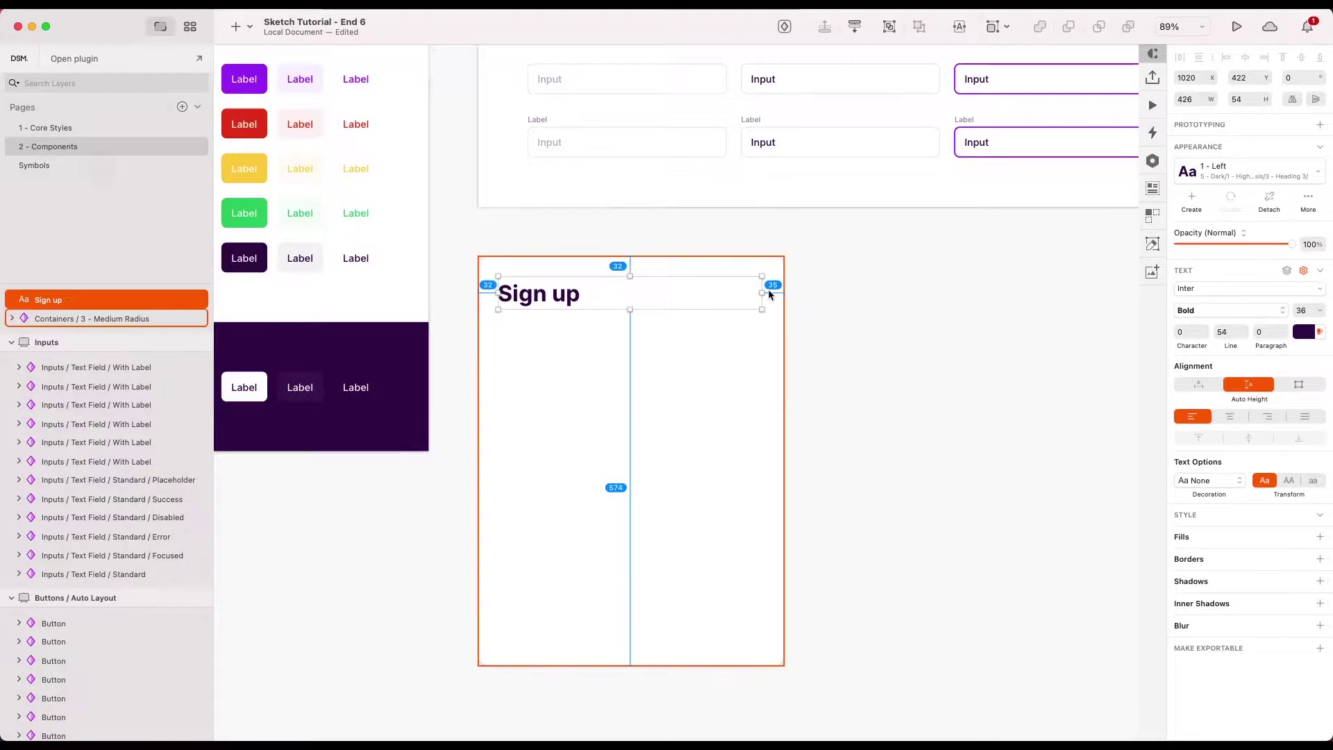
click(1192, 99)
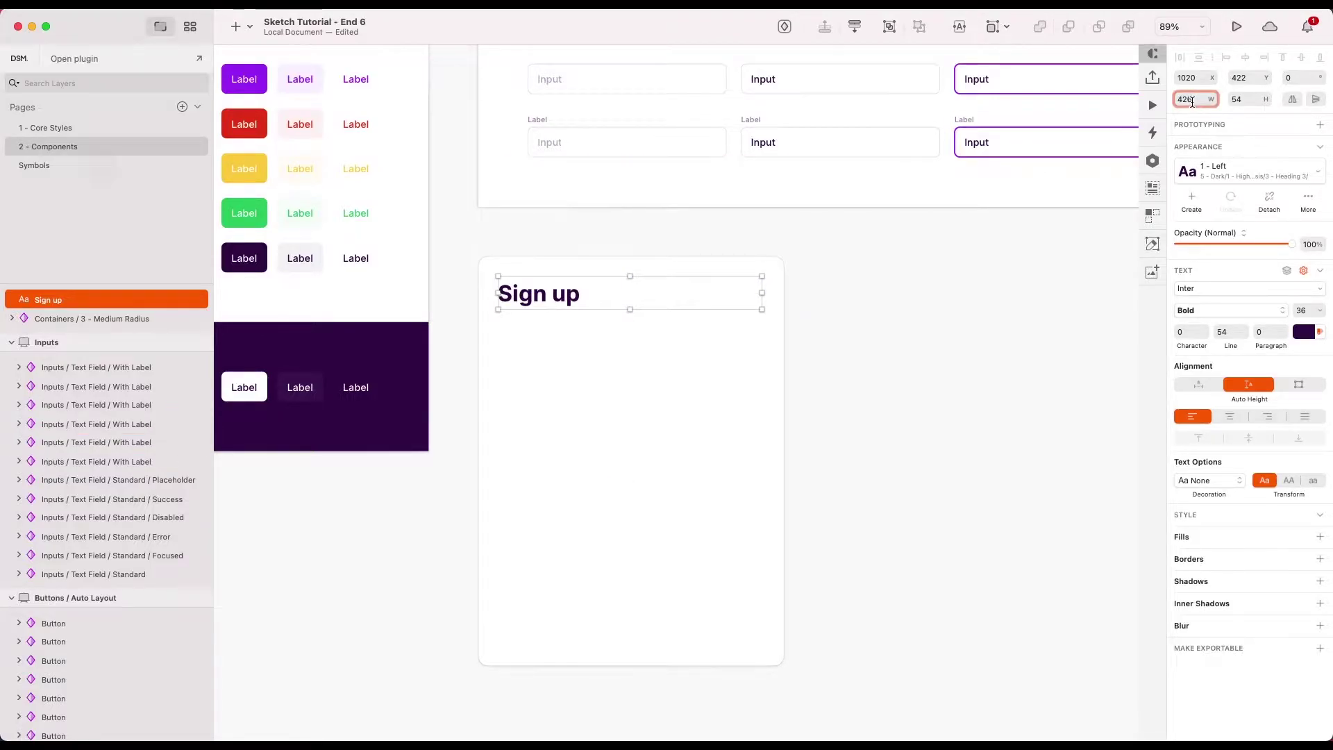
text(+3)
key(Return)
shift+click(756, 414)
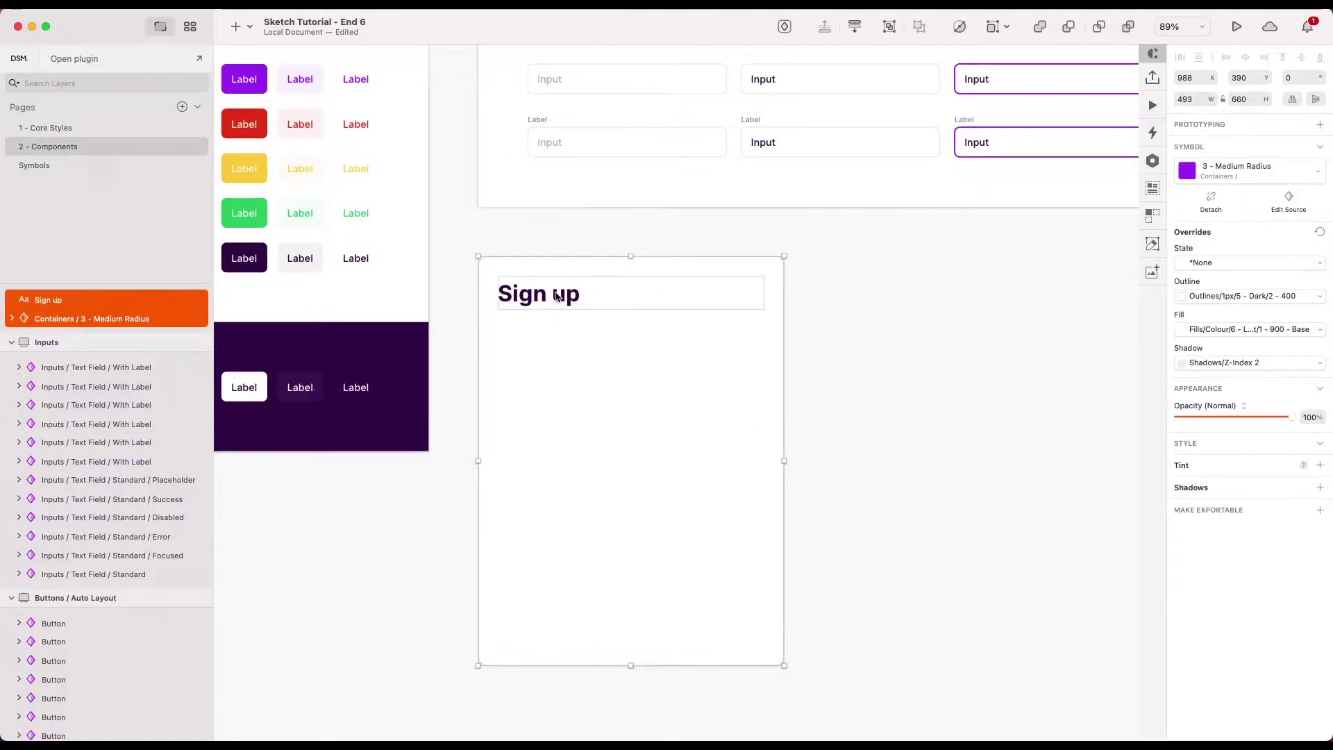
key(super+g)
click(787, 321)
double_click(634, 291)
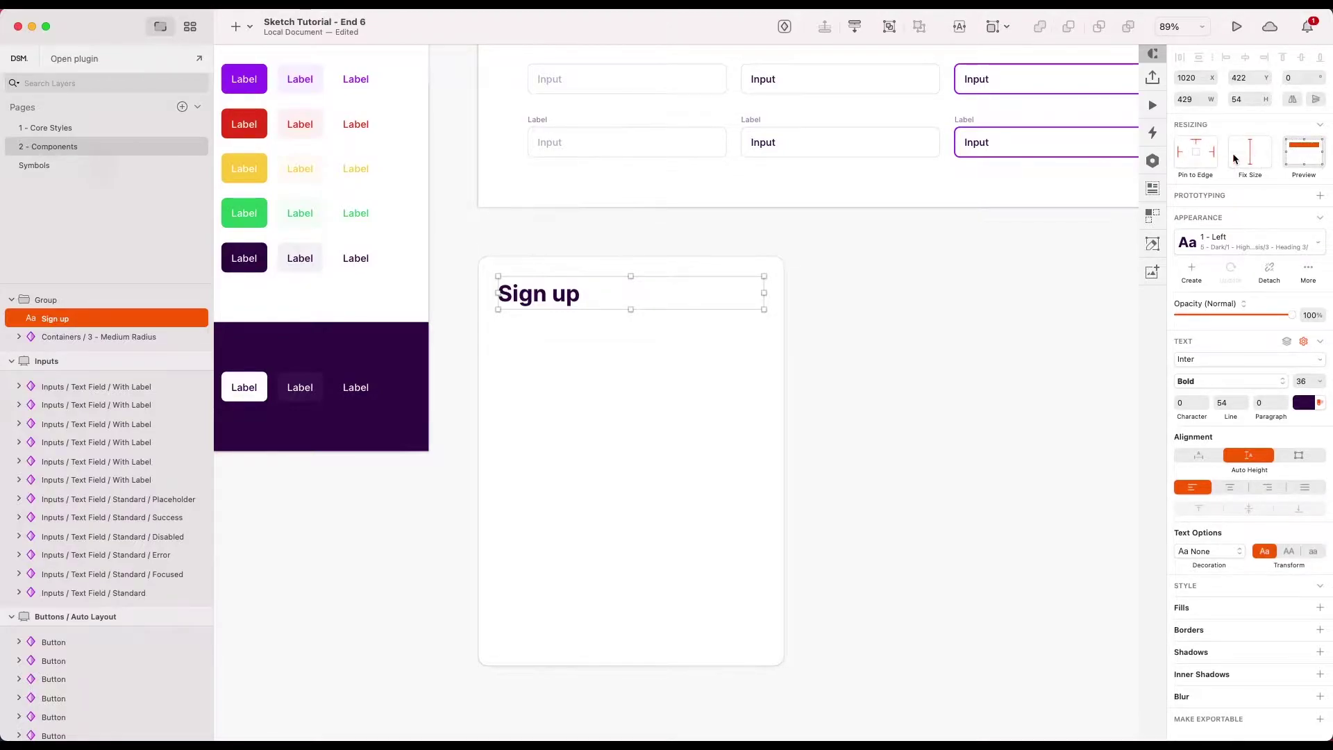
click(973, 291)
scroll(973, 291, down, 3)
click(833, 524)
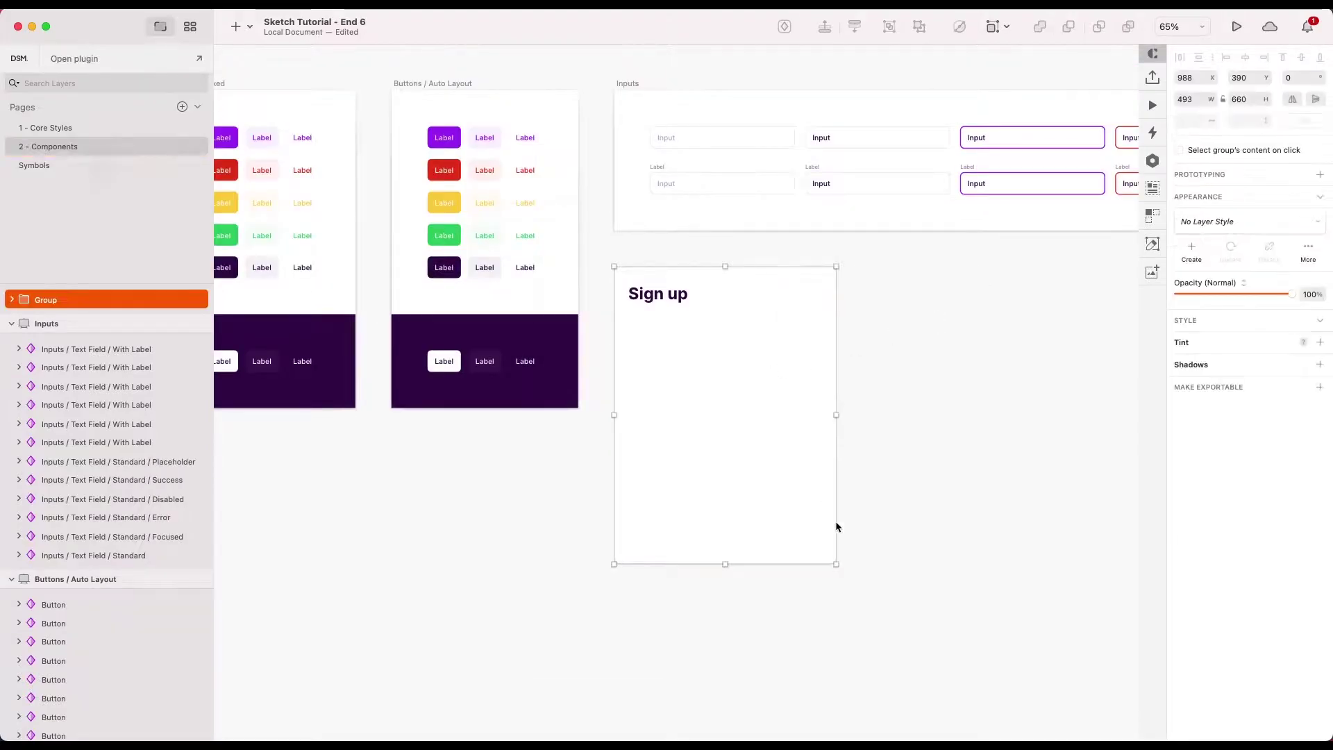
drag(827, 564, 790, 515)
key(super+z)
click(893, 455)
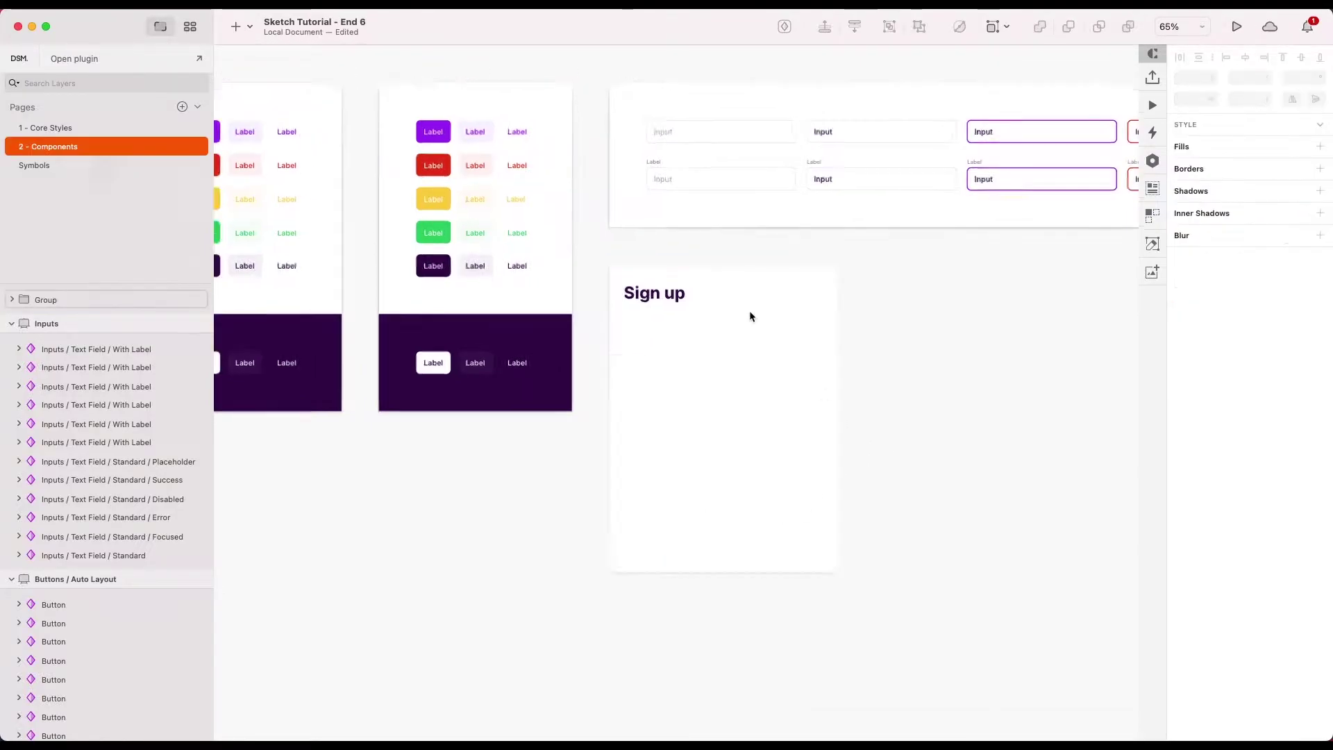
scroll(749, 310, up, 3)
scroll(679, 402, down, 3)
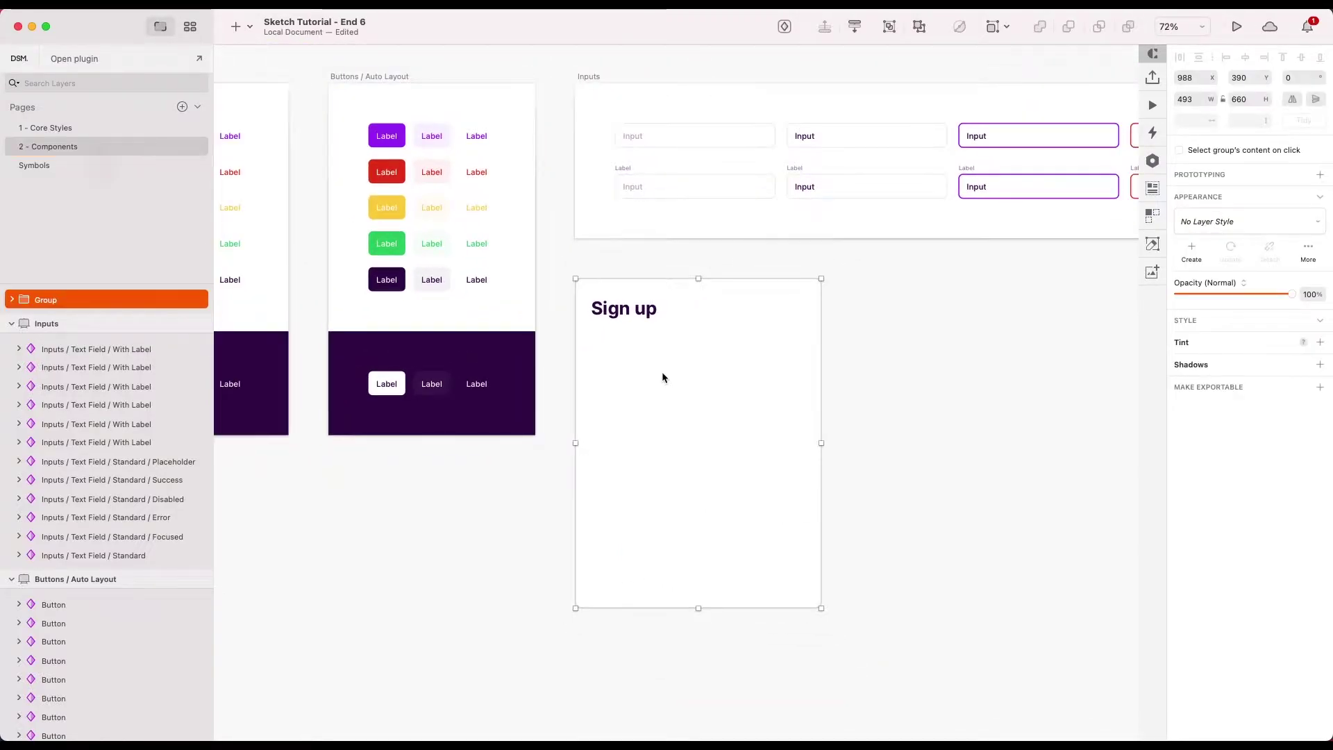
- Paste a 'With Label' text field from the Inputs artboard into the Sign up card
double_click(643, 340)
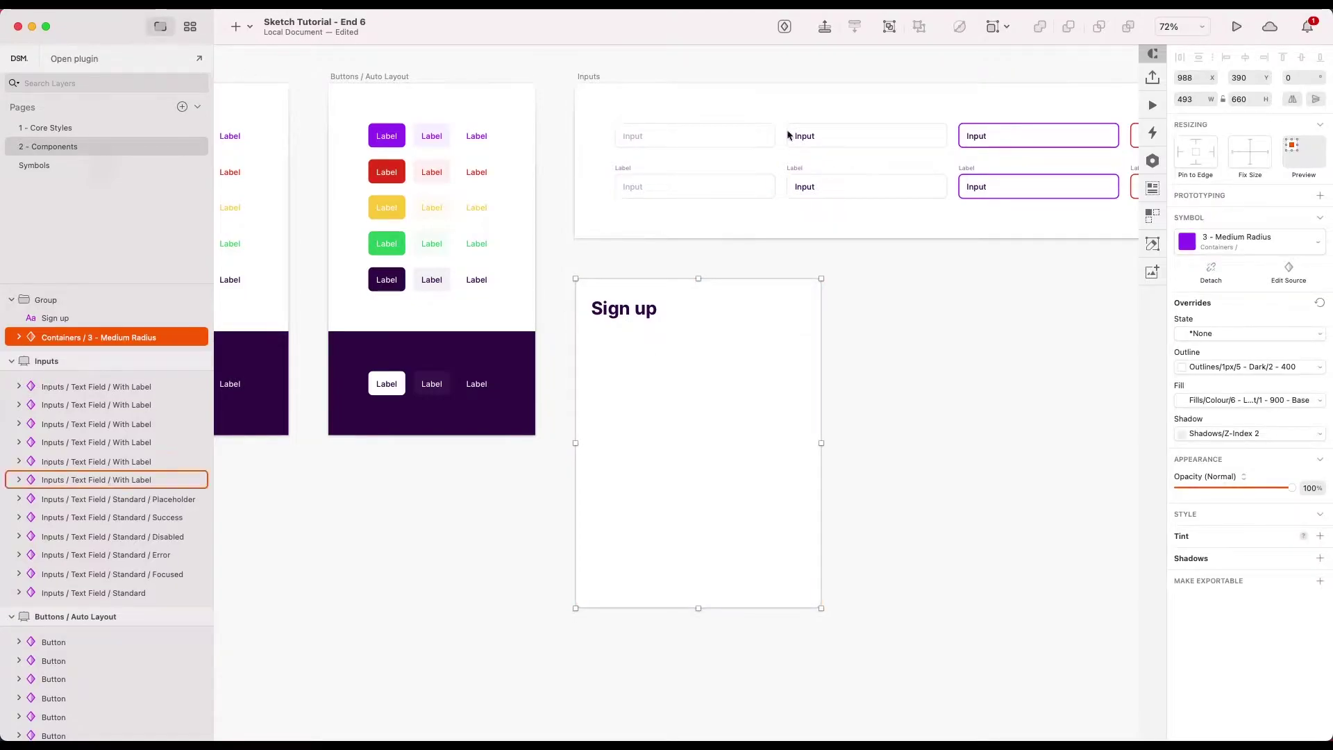
scroll(890, 186, right, 7)
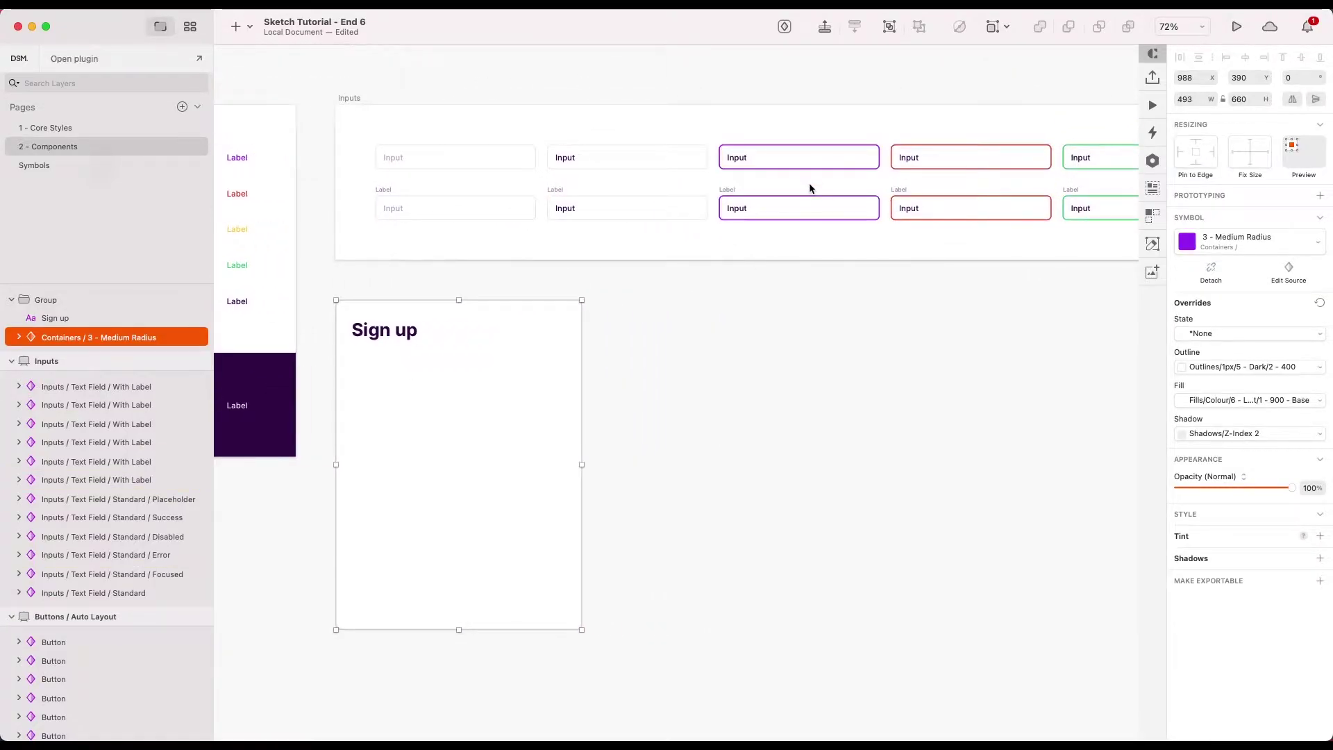
scroll(930, 281, right, 6)
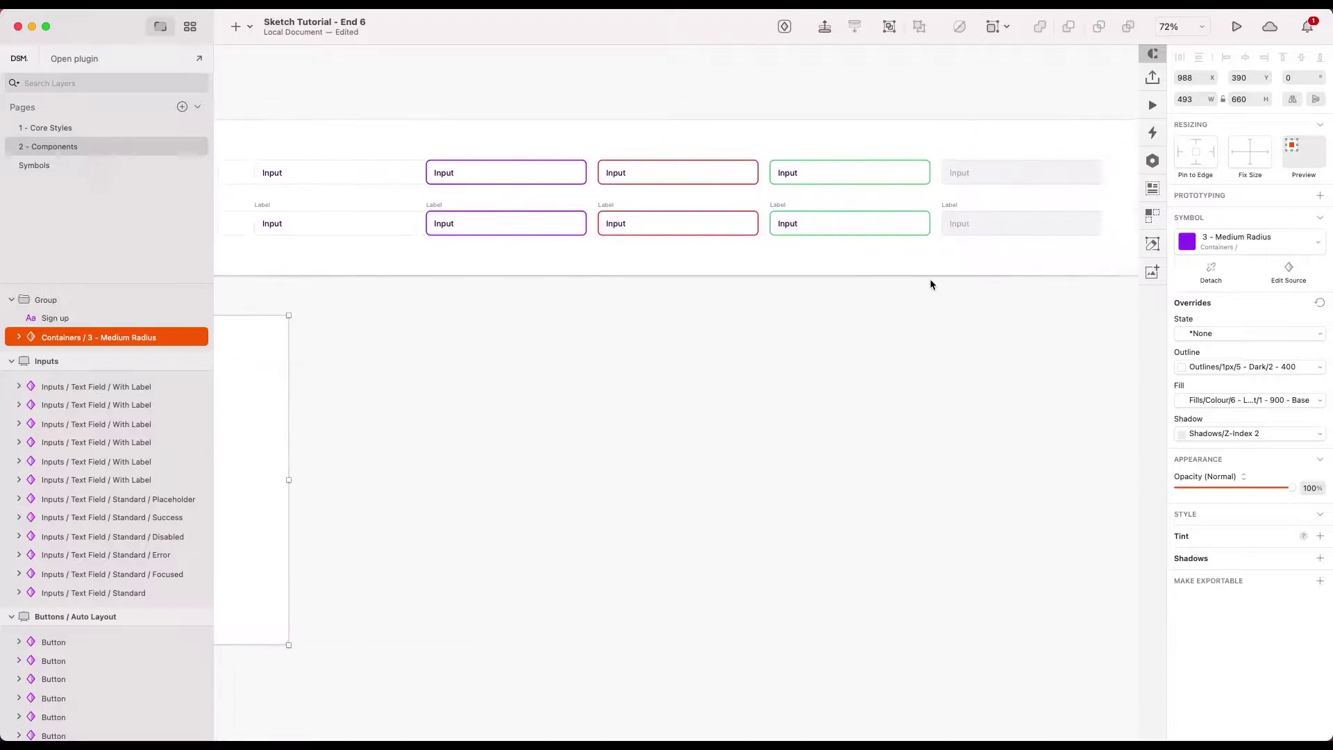
scroll(930, 284, left, 5)
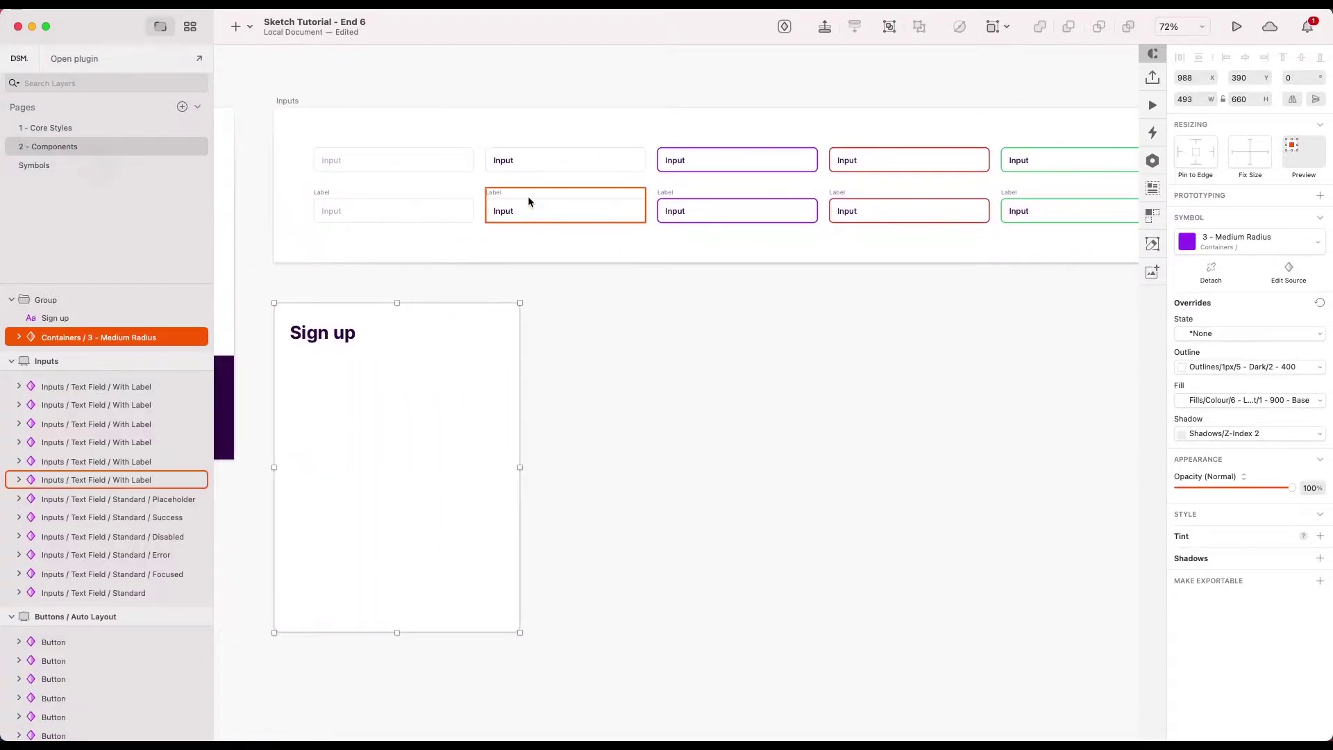
scroll(486, 208, left, 3)
click(448, 202)
scroll(448, 290, left, 3)
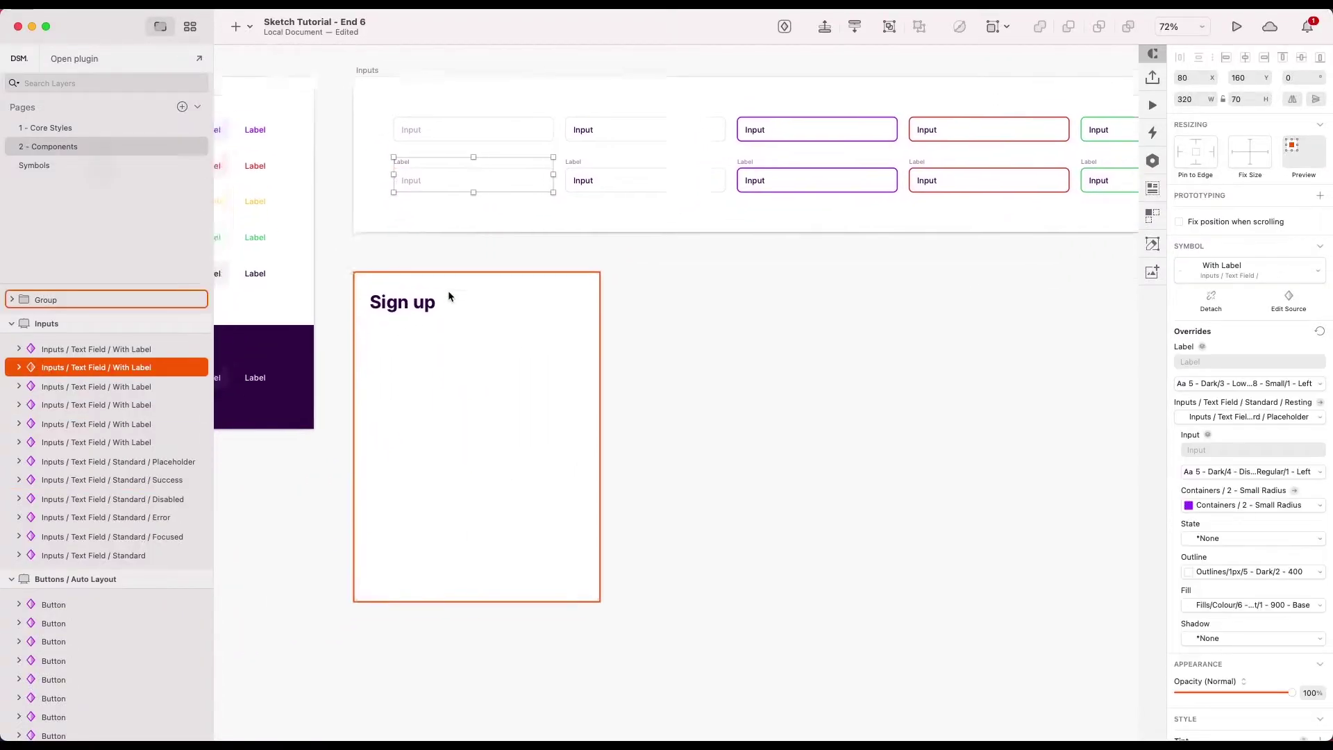
click(447, 308)
scroll(402, 311, up, 4)
key(super+v)
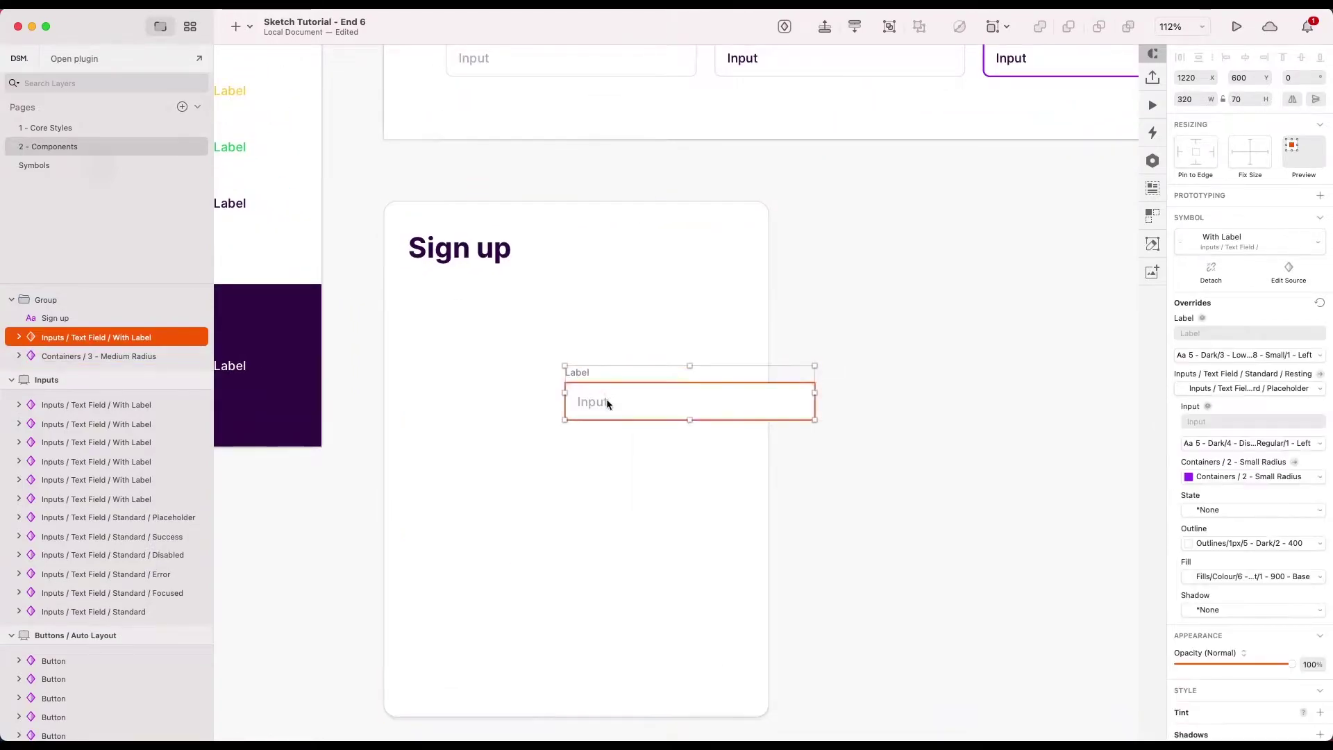
- Position the pasted text field just under the Sign up heading
drag(607, 402, 451, 315)
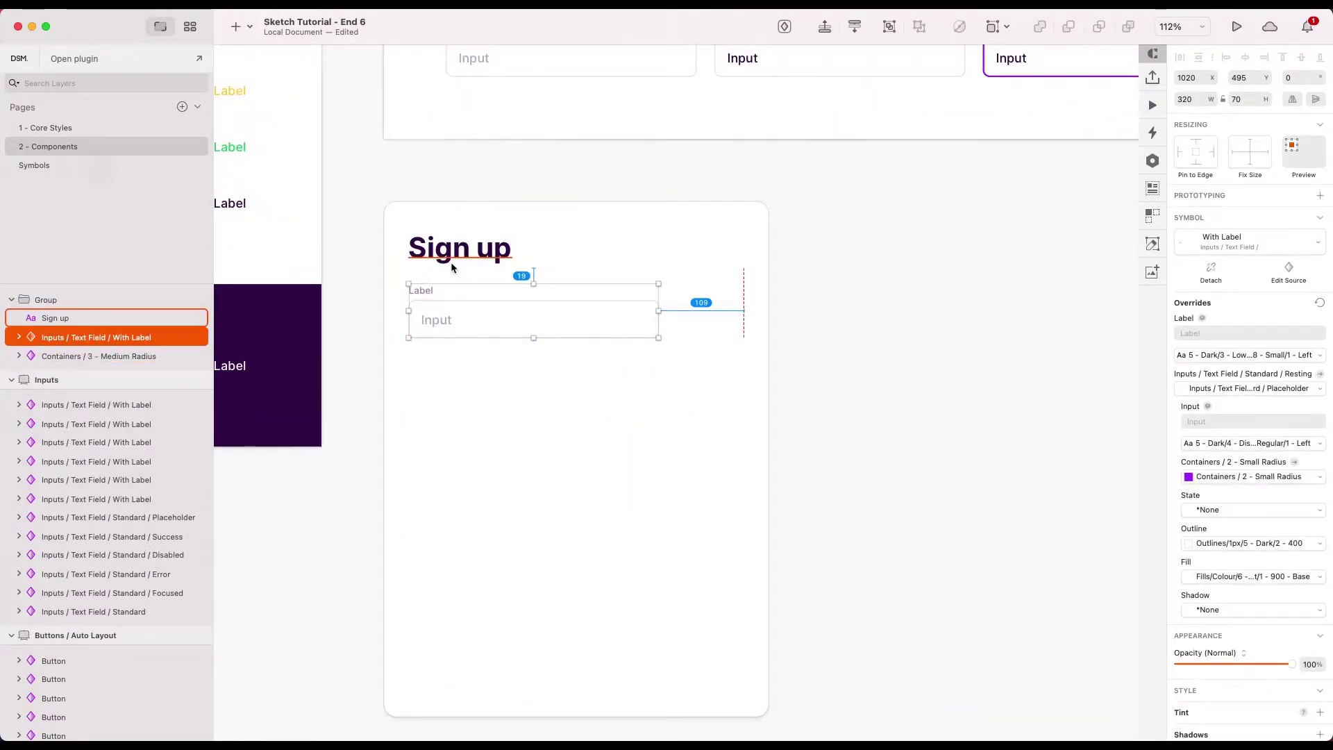
drag(451, 267, 451, 267)
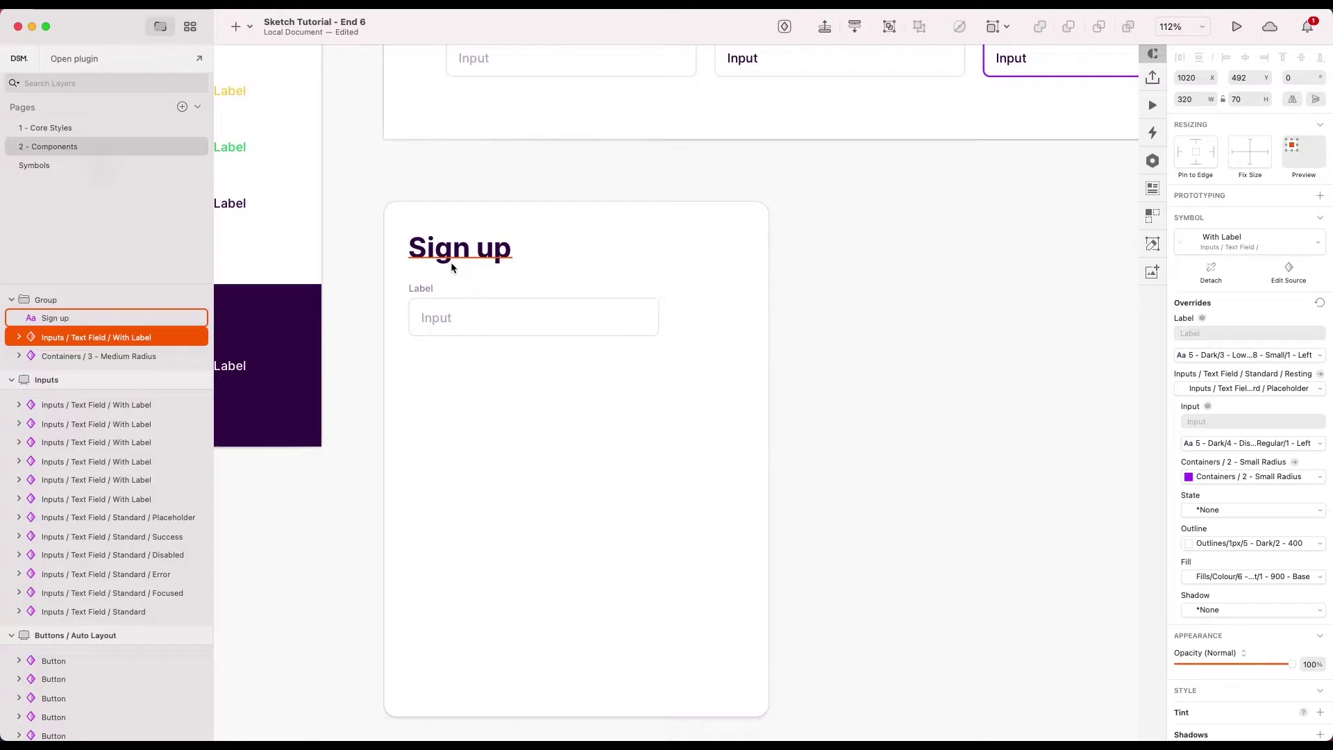
key(shift+Down)
click(840, 389)
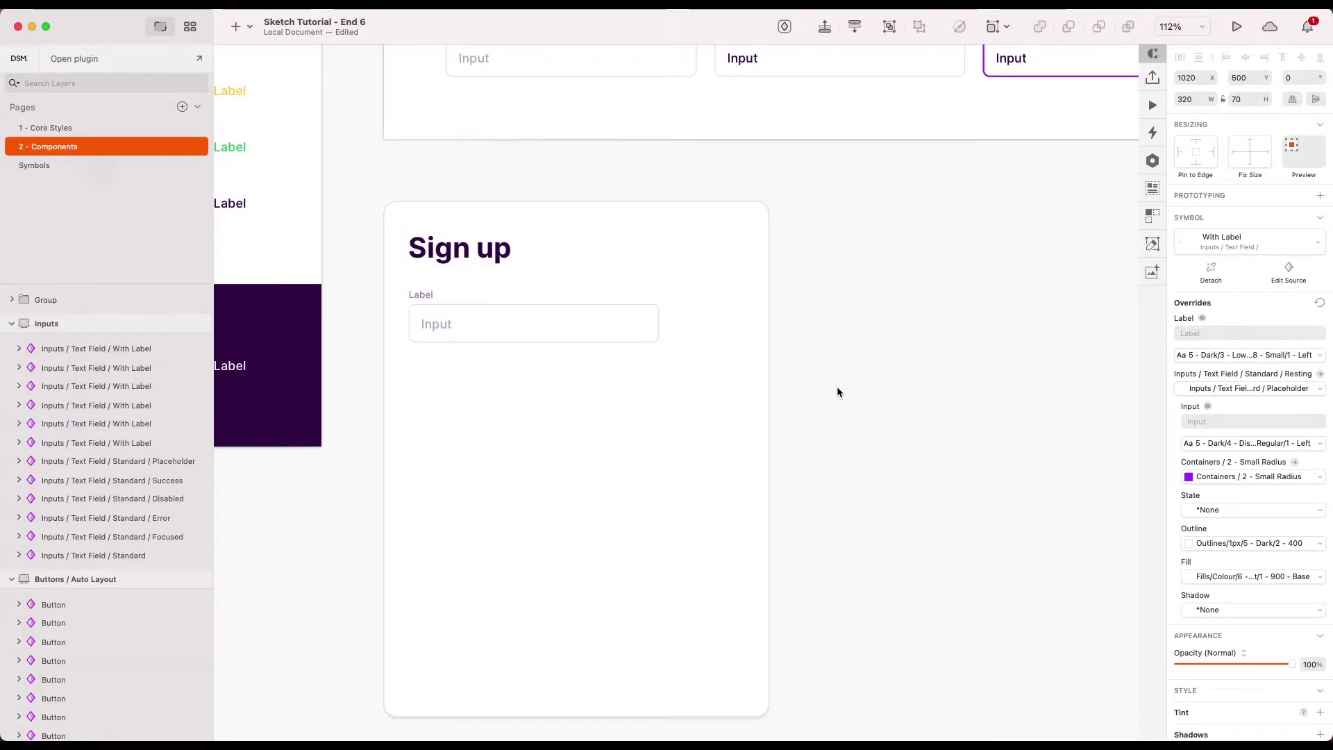
- Stretch the text field across the card to 429 px wide
click(609, 323)
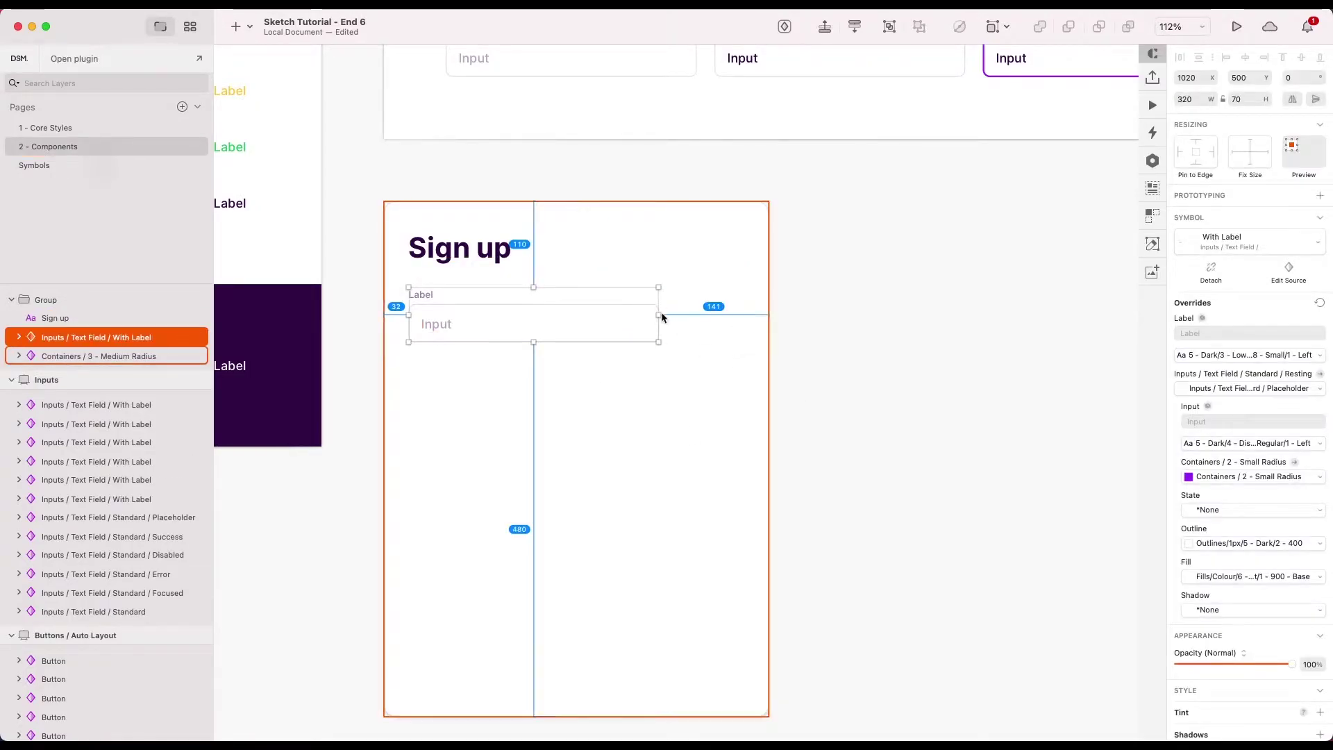
drag(658, 314, 744, 314)
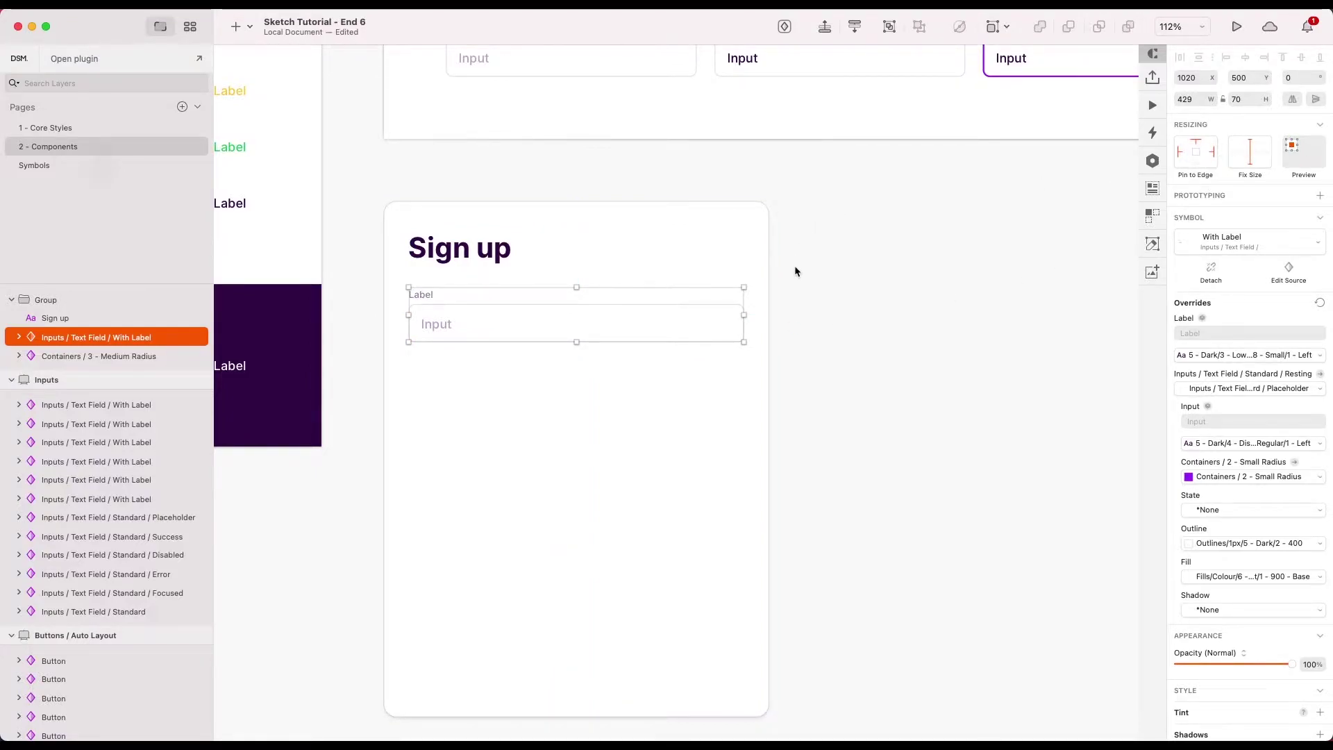
click(831, 336)
scroll(831, 336, down, 5)
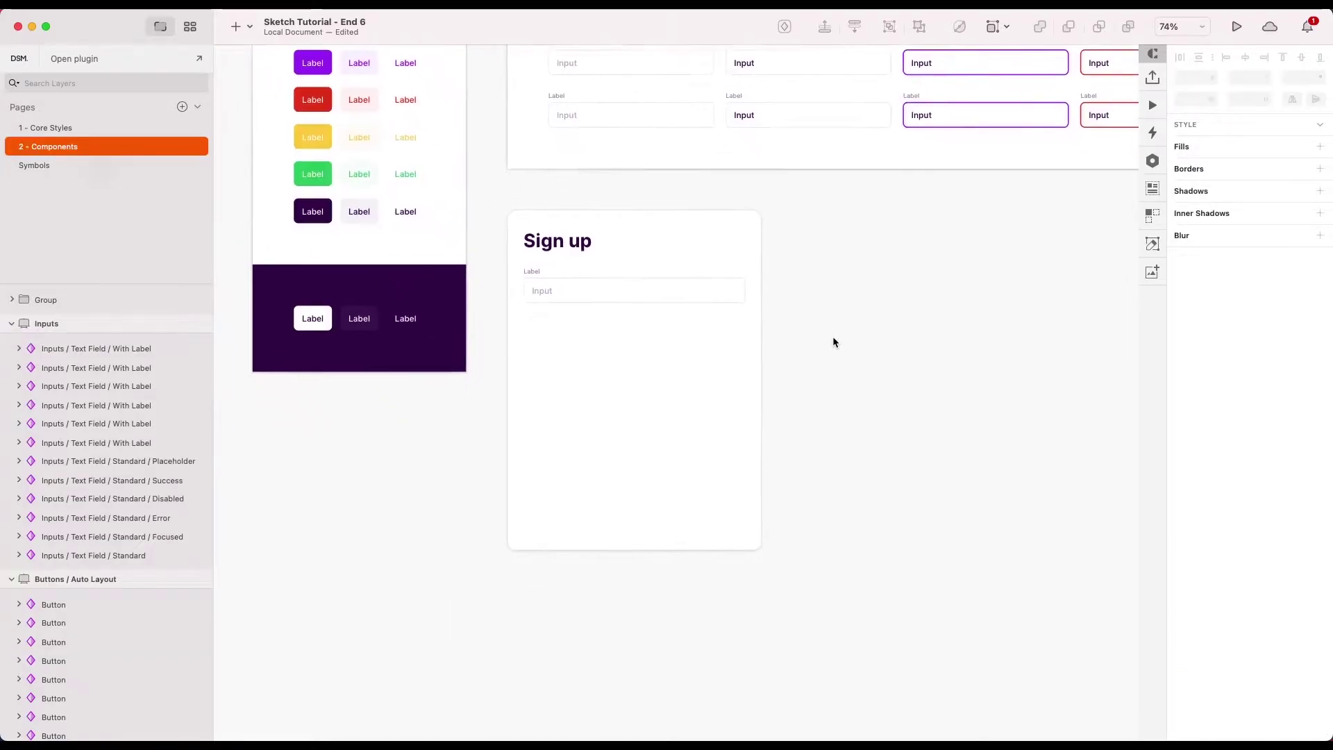
scroll(629, 269, up, 3)
- Label the first field Name and give it a sample full-name placeholder
click(489, 322)
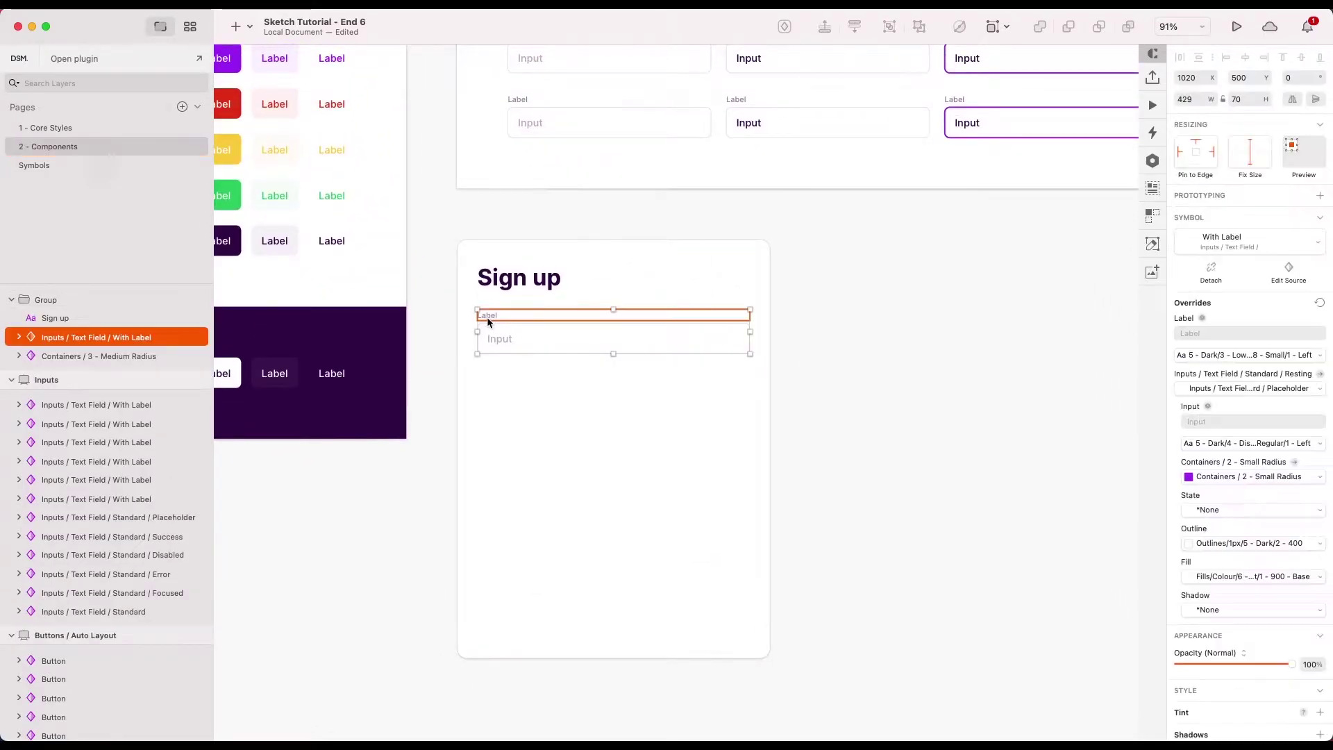
double_click(487, 316)
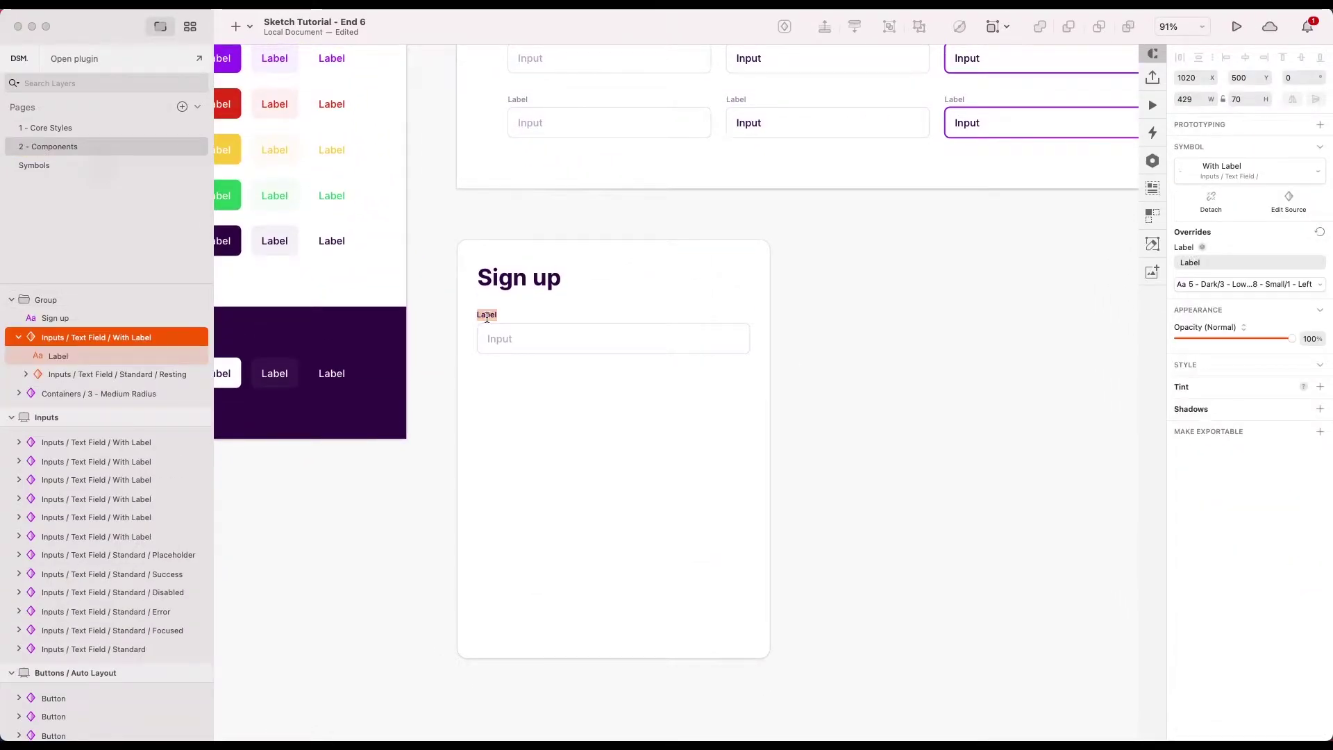
click(846, 353)
scroll(583, 333, up, 3)
click(504, 339)
double_click(504, 338)
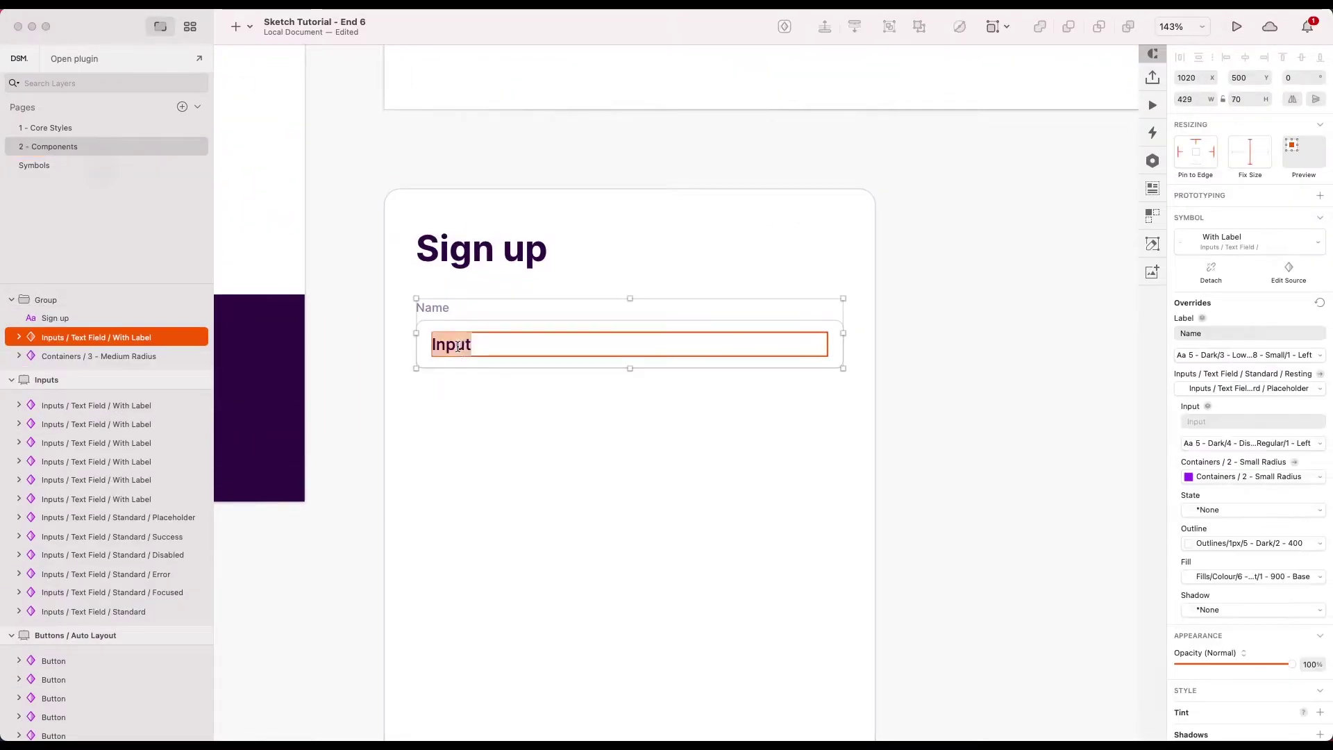
double_click(457, 346)
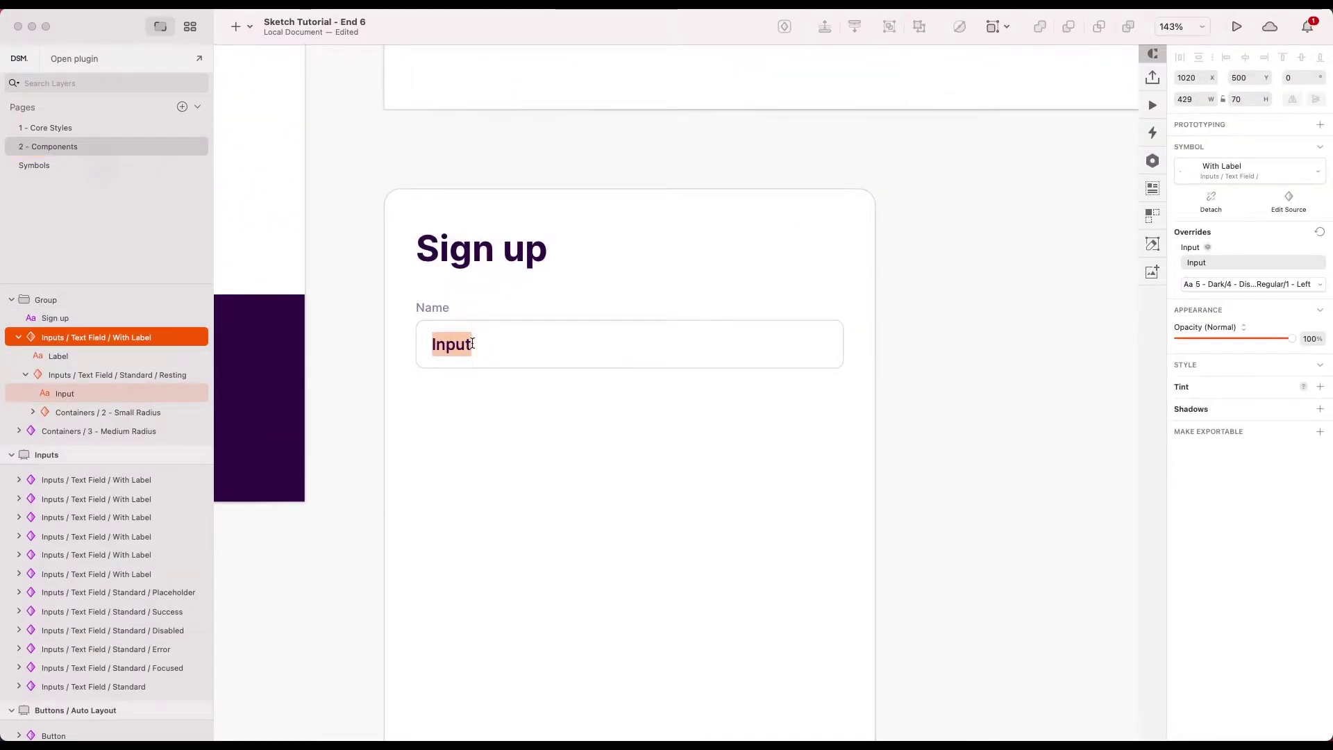
text(e.g. )
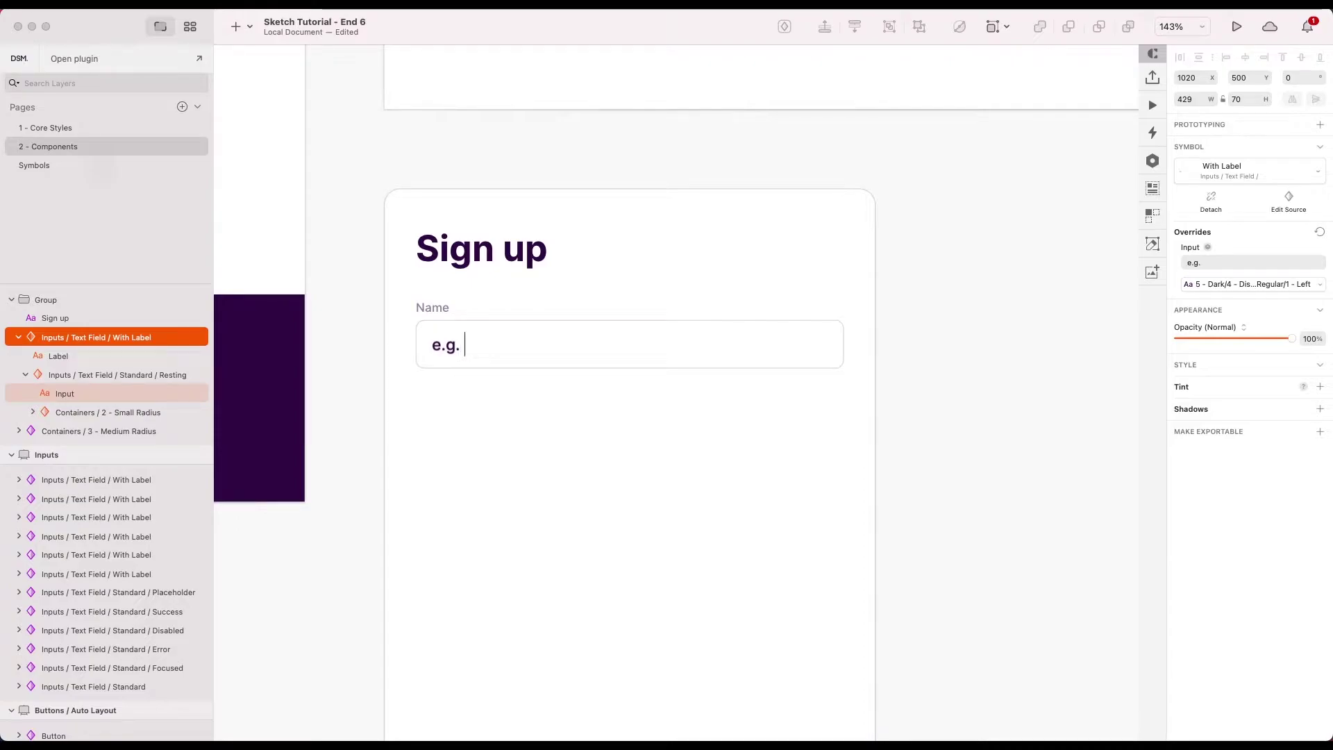
text(Elon )
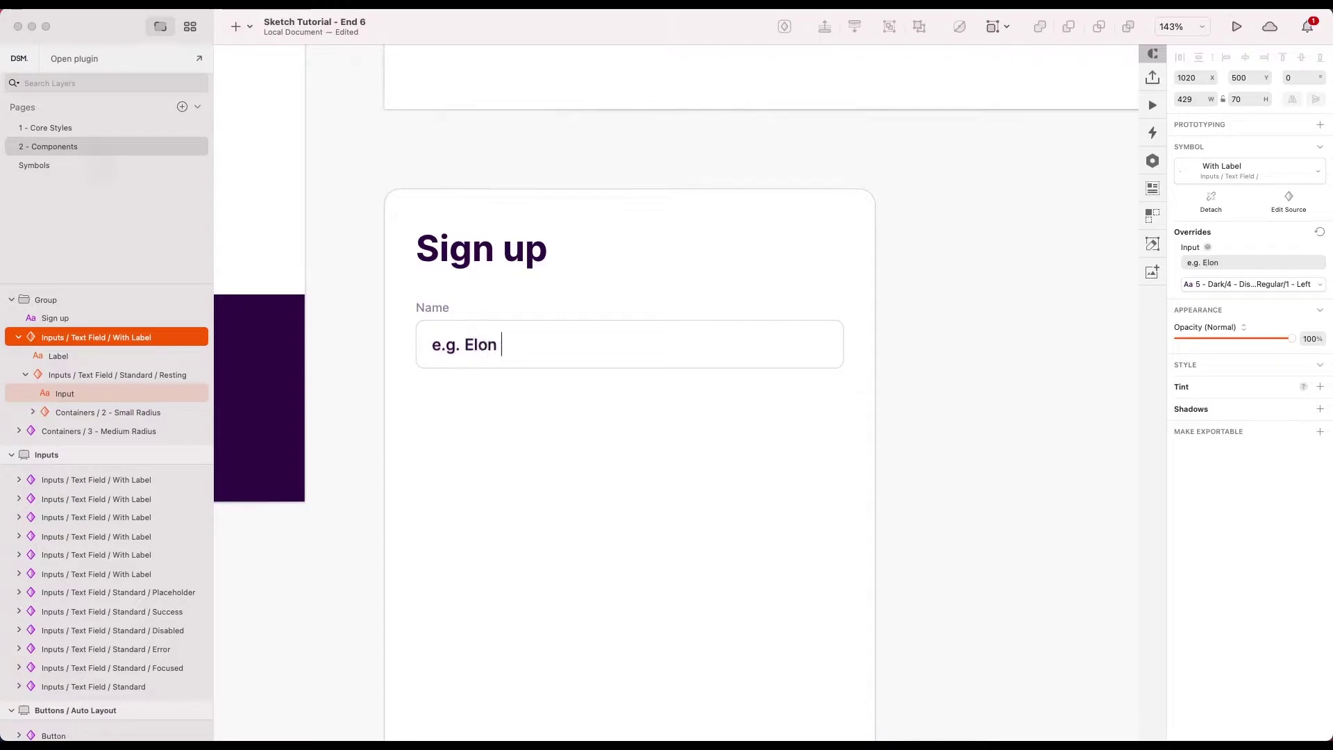
text(mu)
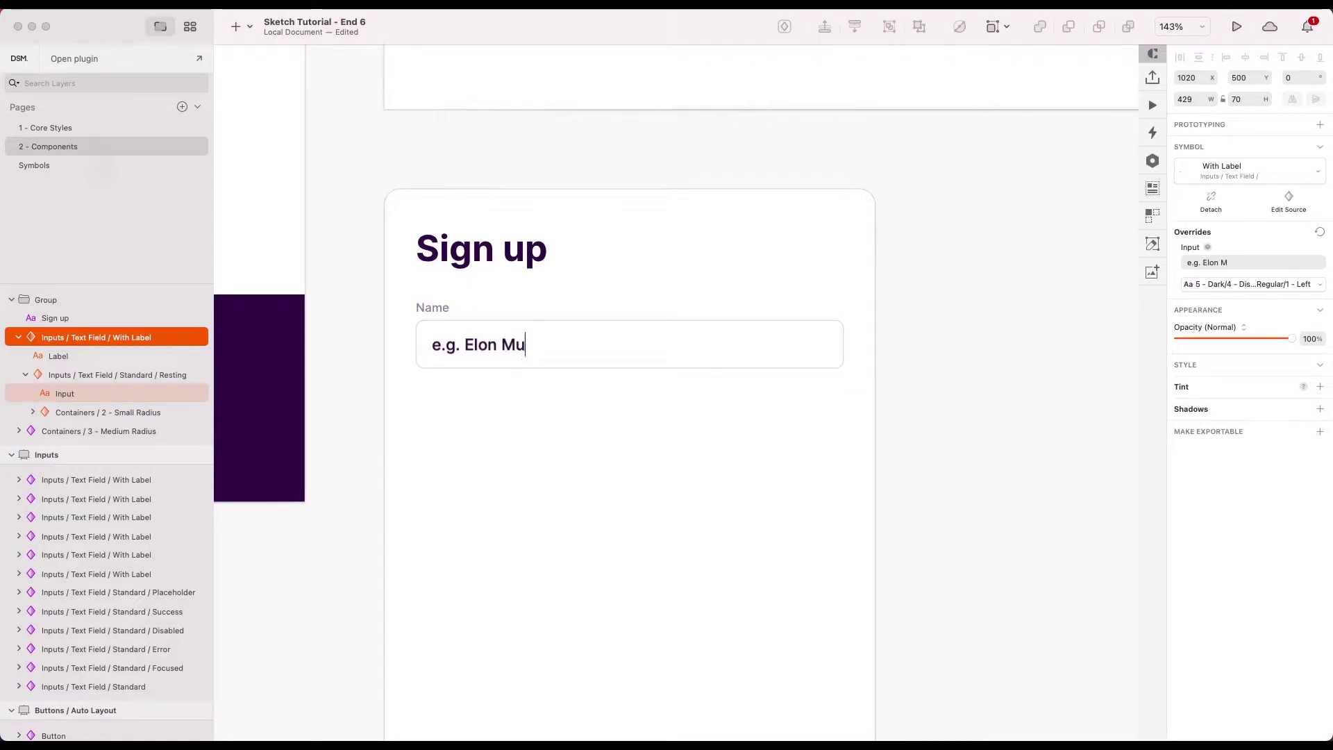
text(sk)
click(560, 447)
scroll(606, 429, down, 5)
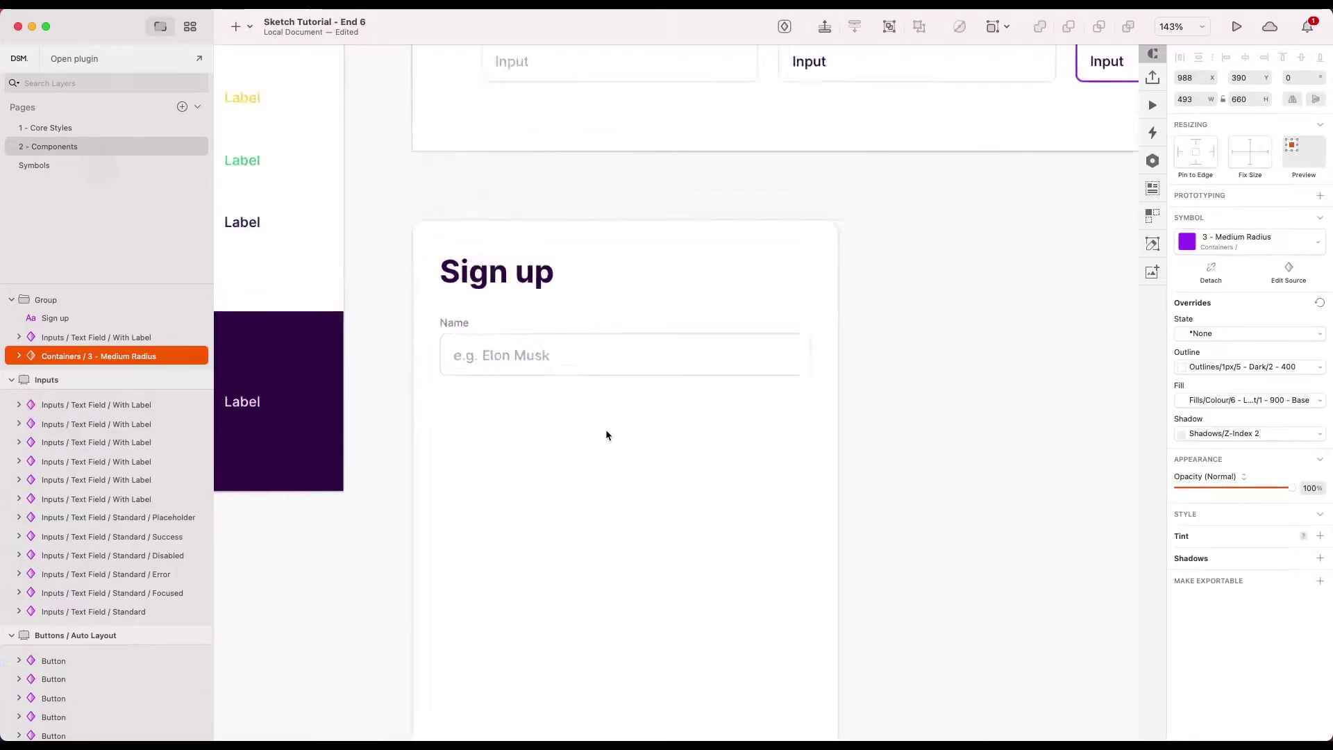
- Duplicate the Name field below it and relabel the copy Email
click(529, 292)
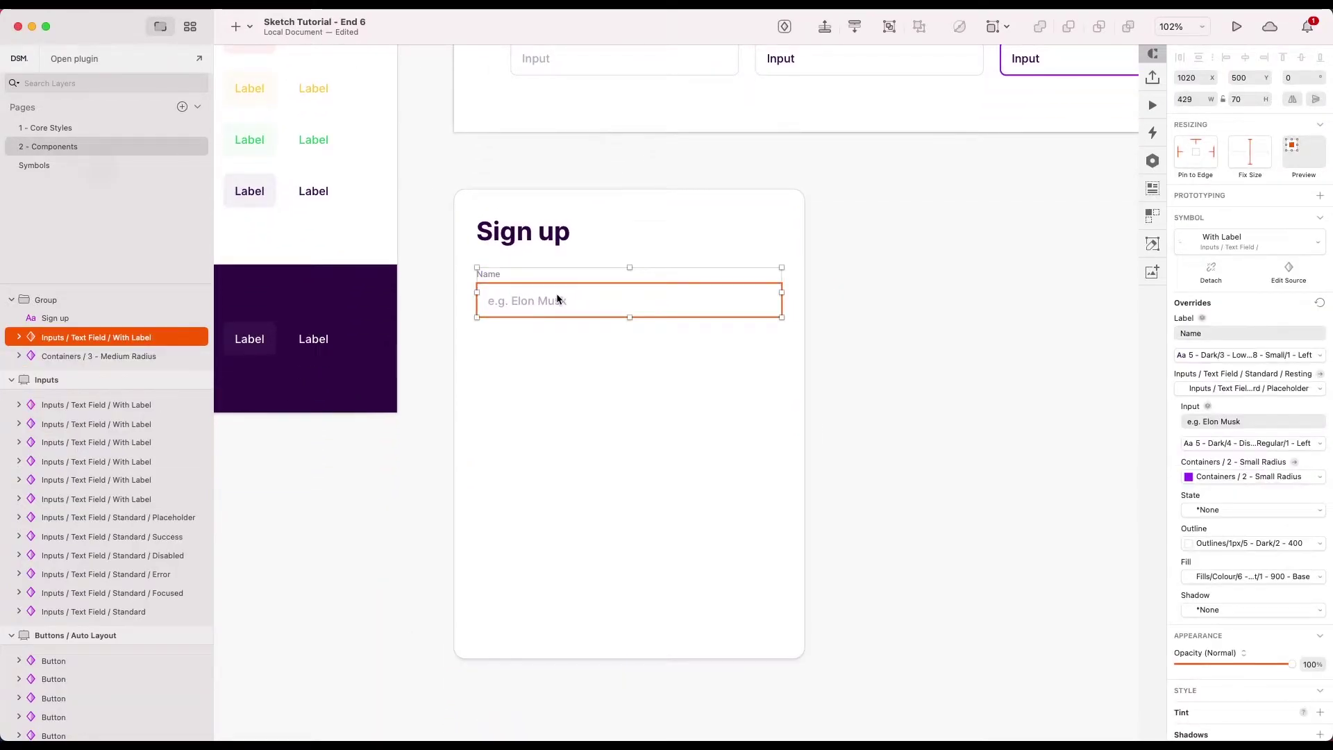
drag(561, 292, 554, 360)
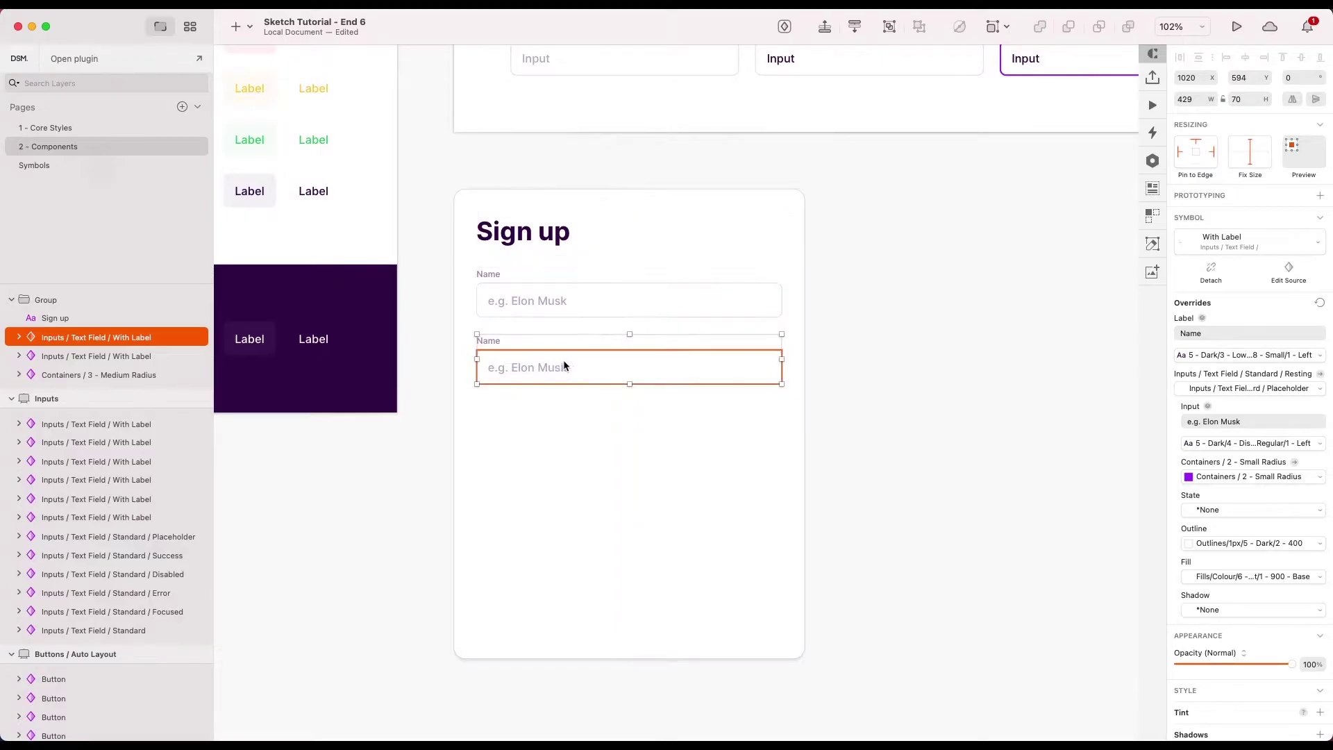
double_click(486, 341)
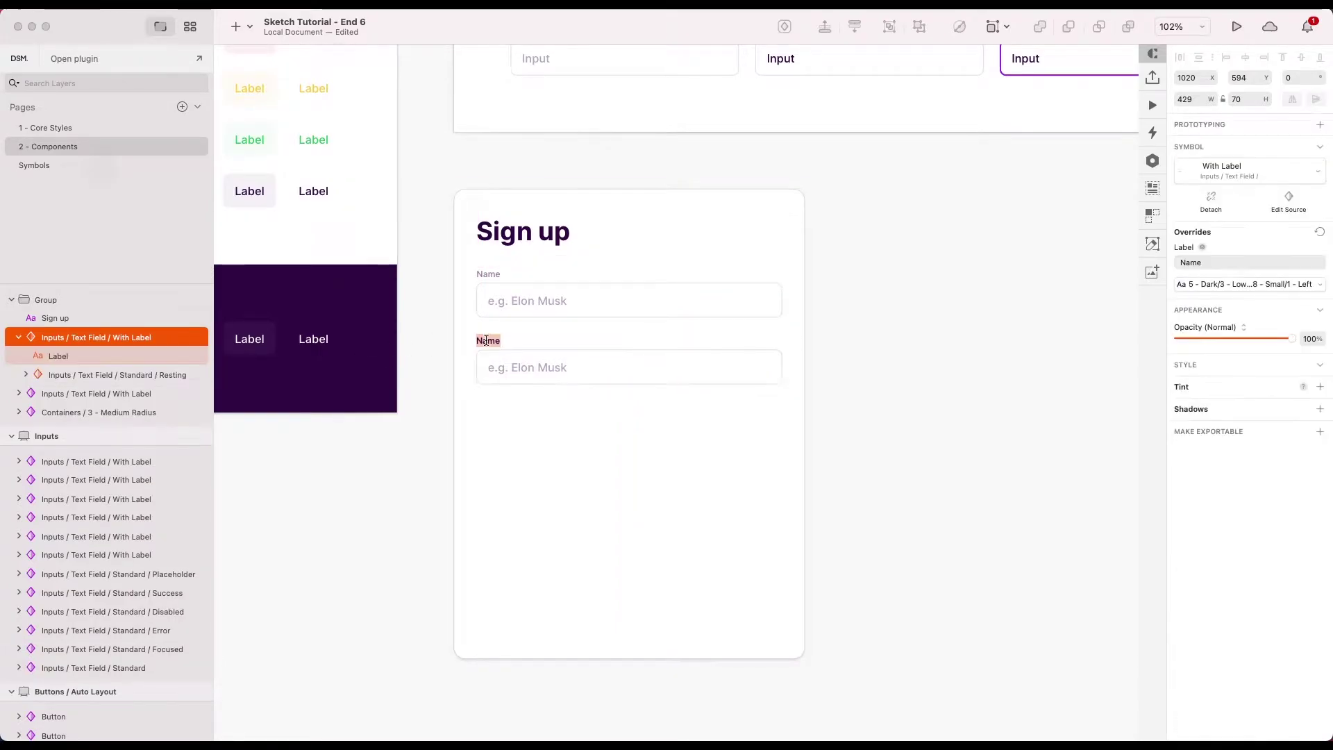
text(Email)
click(571, 450)
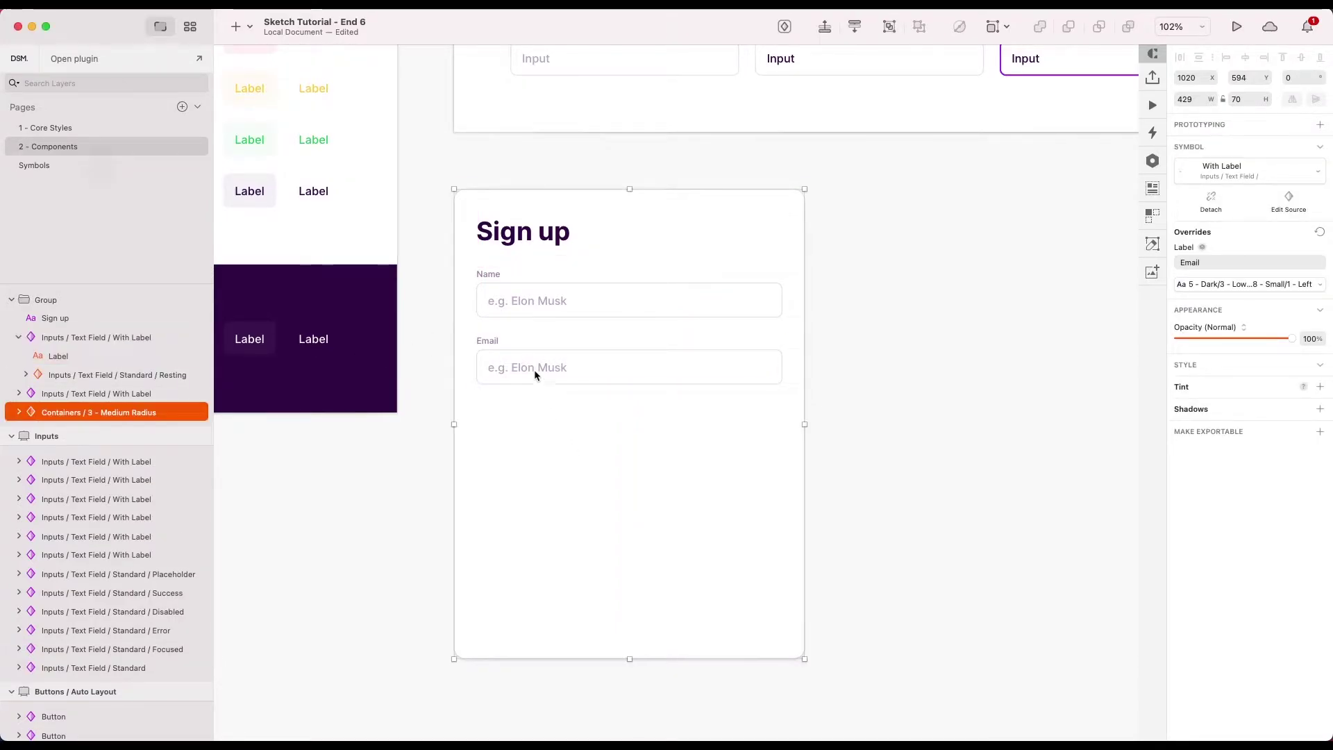
- Replace the Email field's placeholder with a sample e-mail address
double_click(535, 365)
double_click(534, 365)
key(super+a)
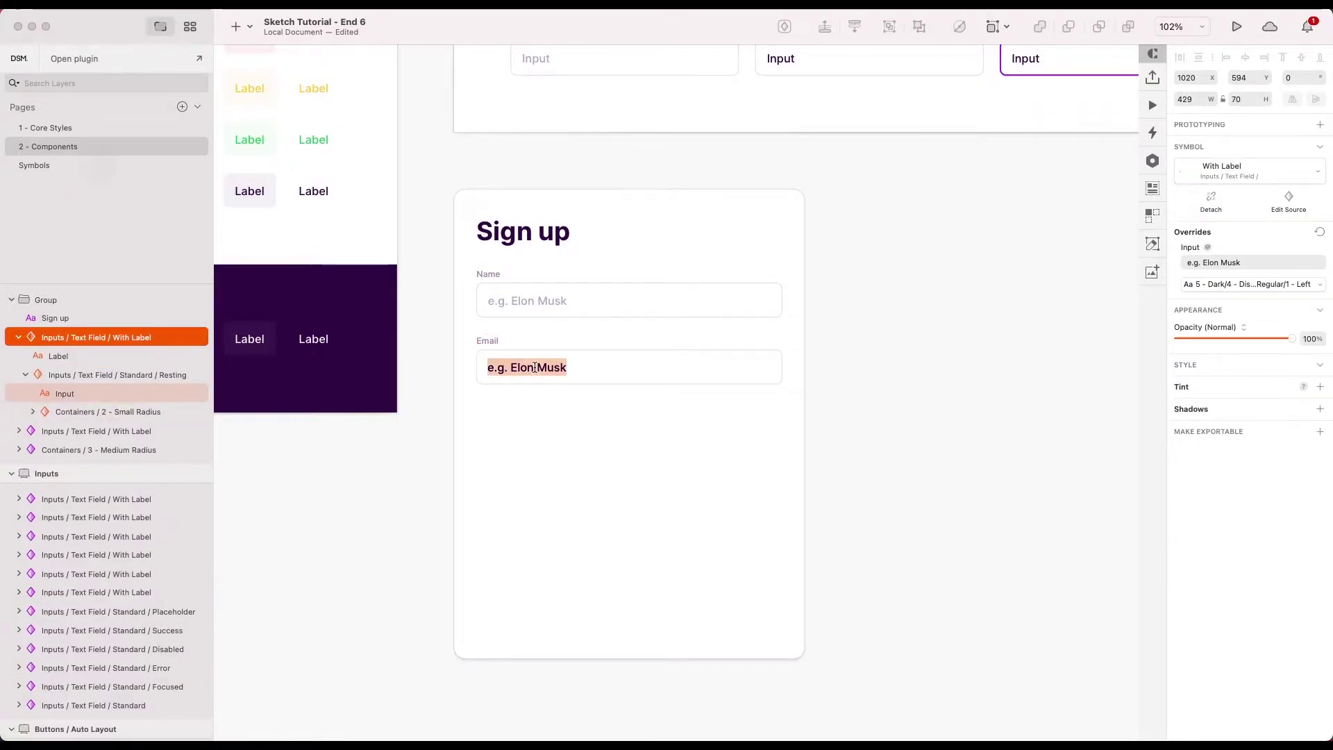
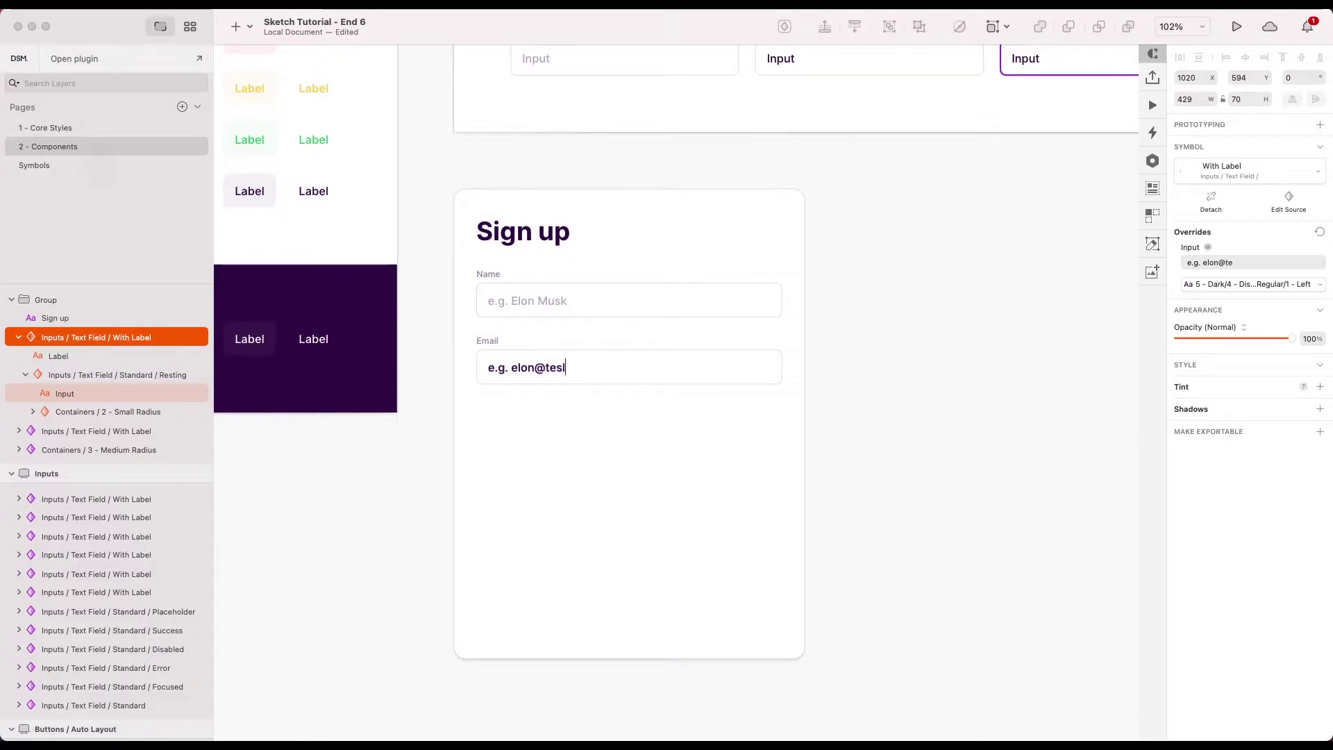
click(599, 424)
click(552, 362)
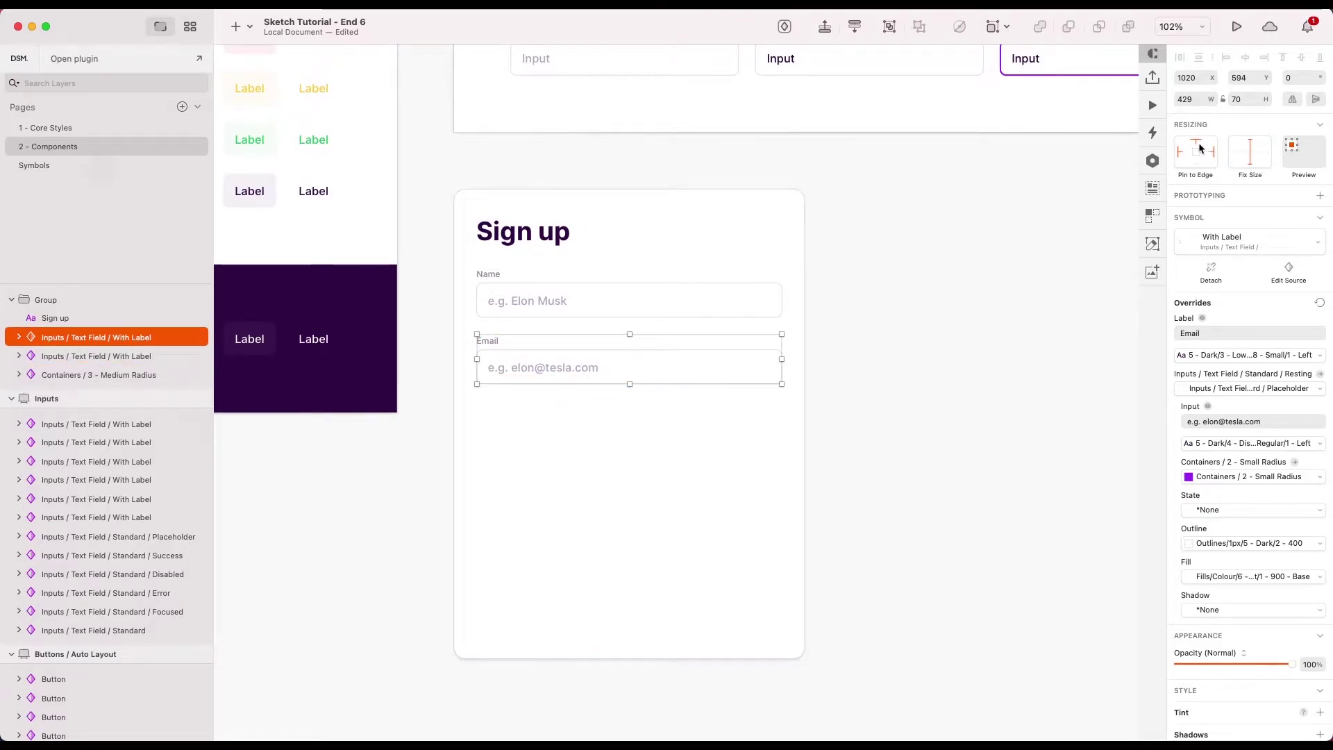
click(856, 360)
- Duplicate the Email field below it and relabel the copy Password
click(670, 378)
drag(644, 378, 639, 439)
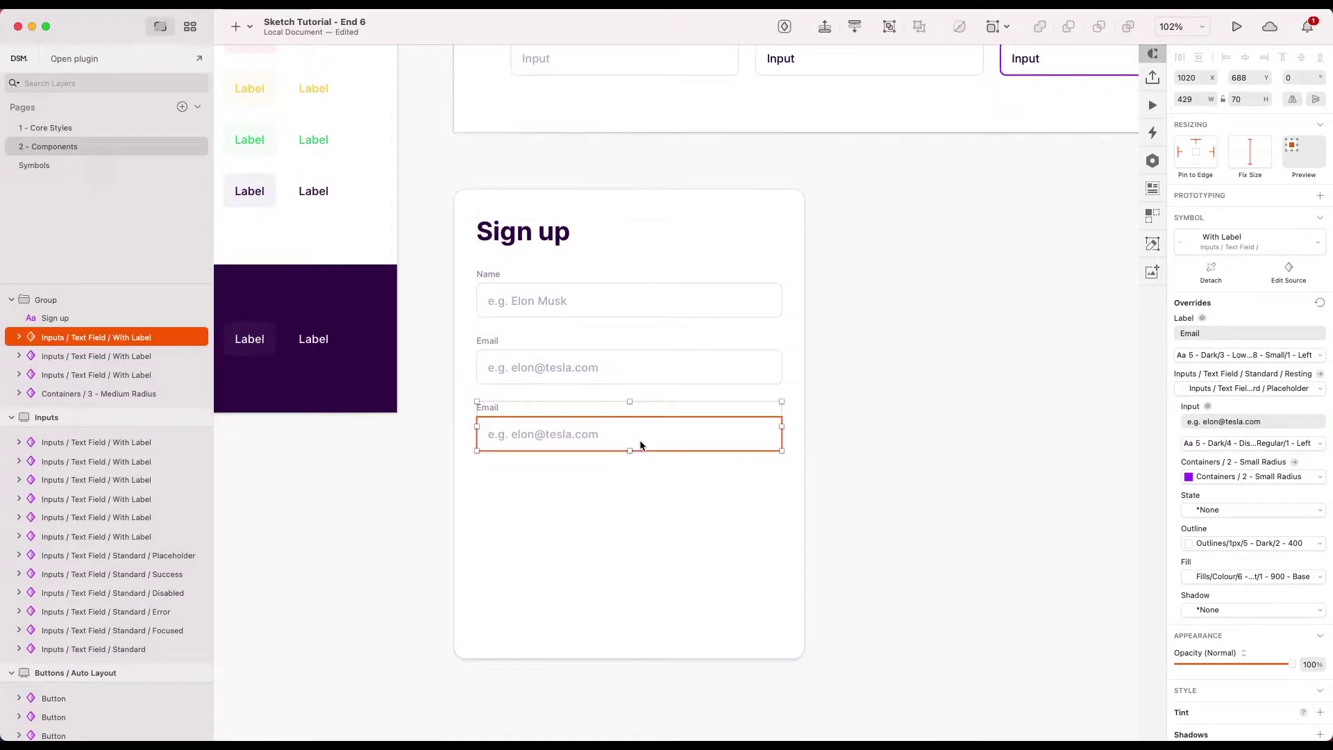
double_click(484, 409)
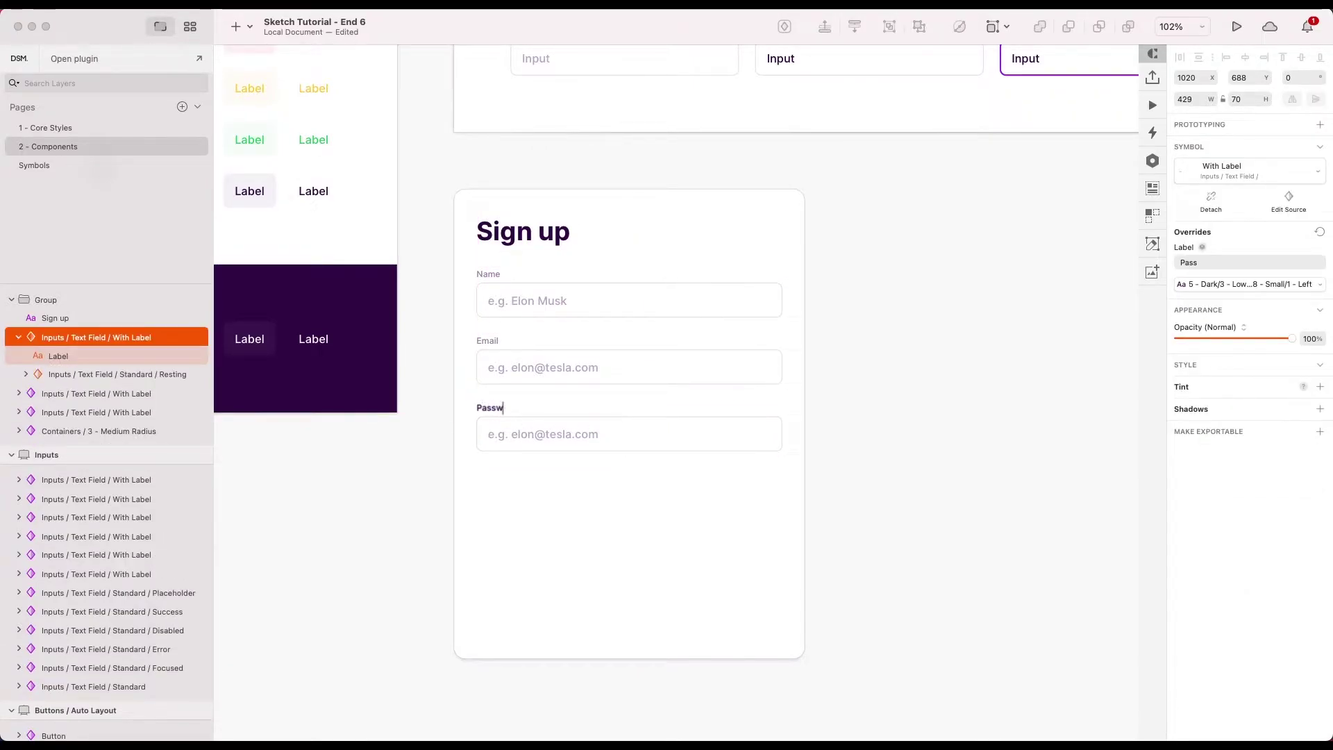
click(552, 454)
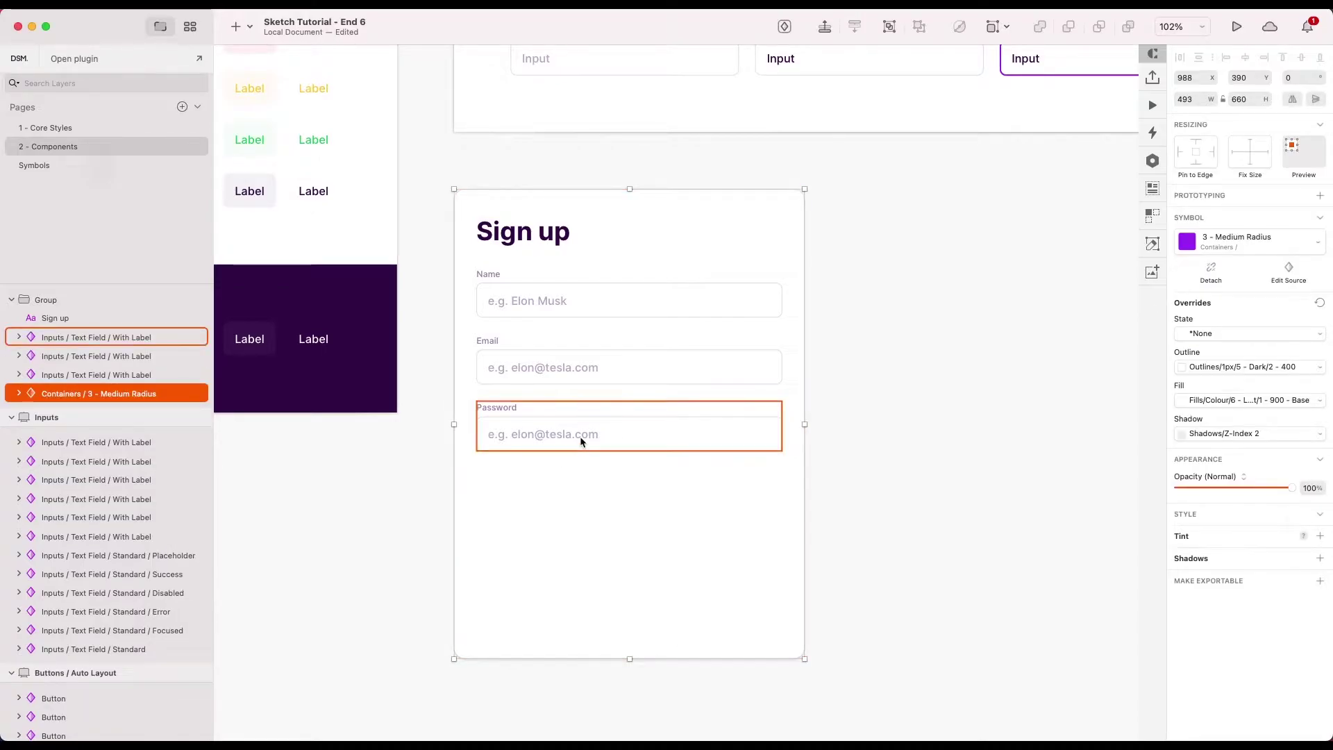
scroll(581, 440, up, 1)
- Delete the Password field's placeholder text so it is blank
double_click(573, 434)
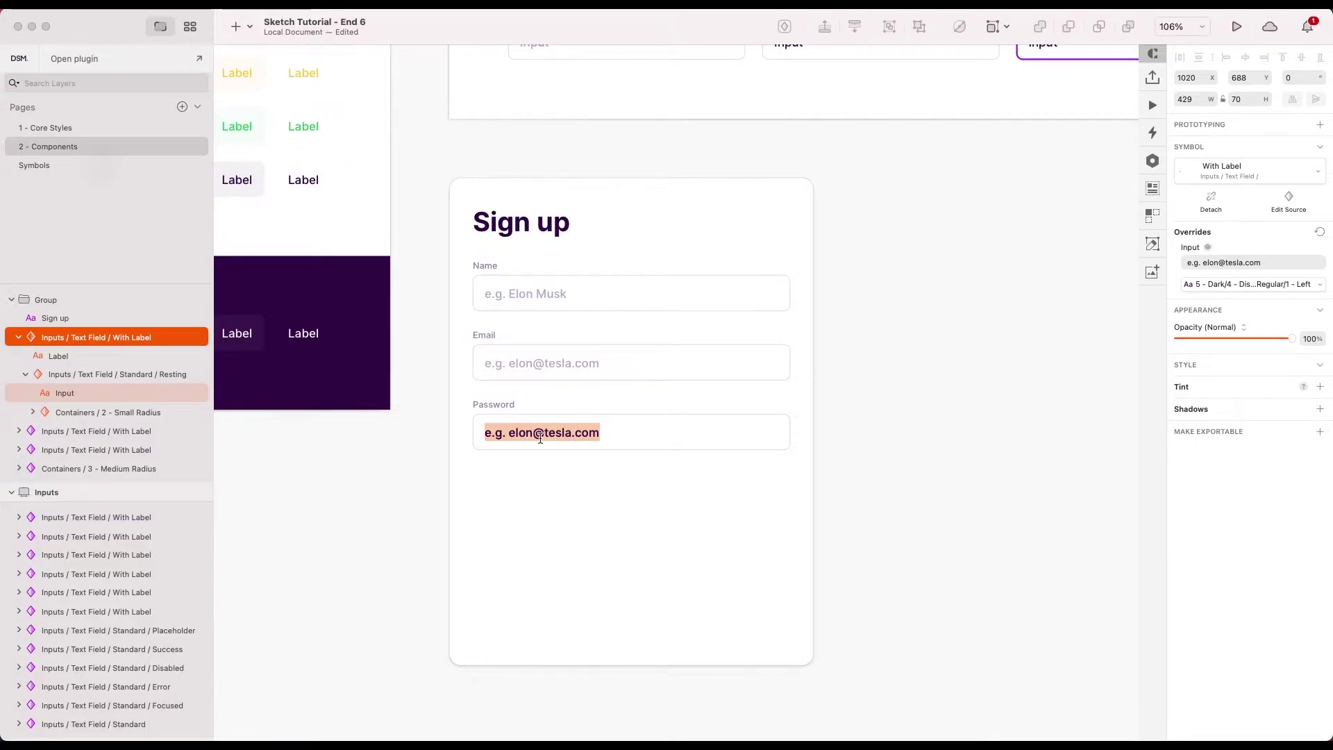
key(BackSpace)
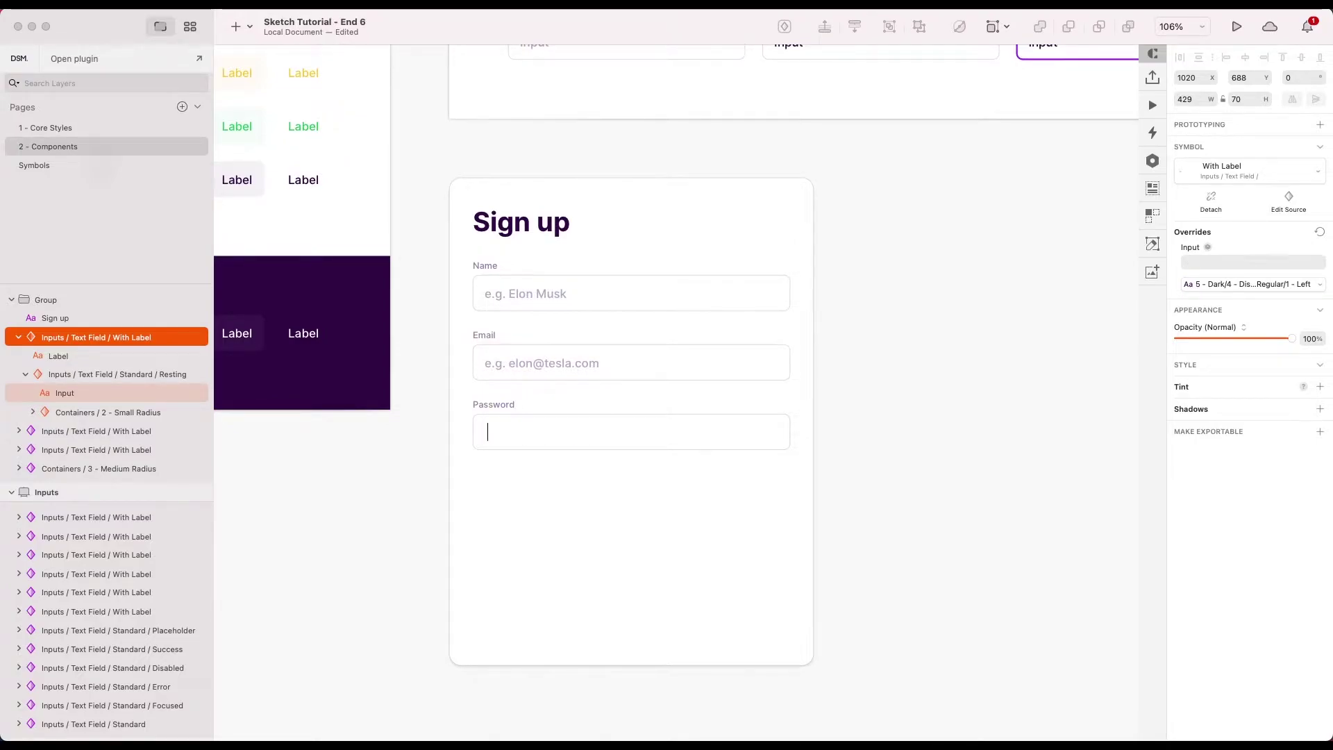
click(681, 525)
scroll(676, 510, down, 3)
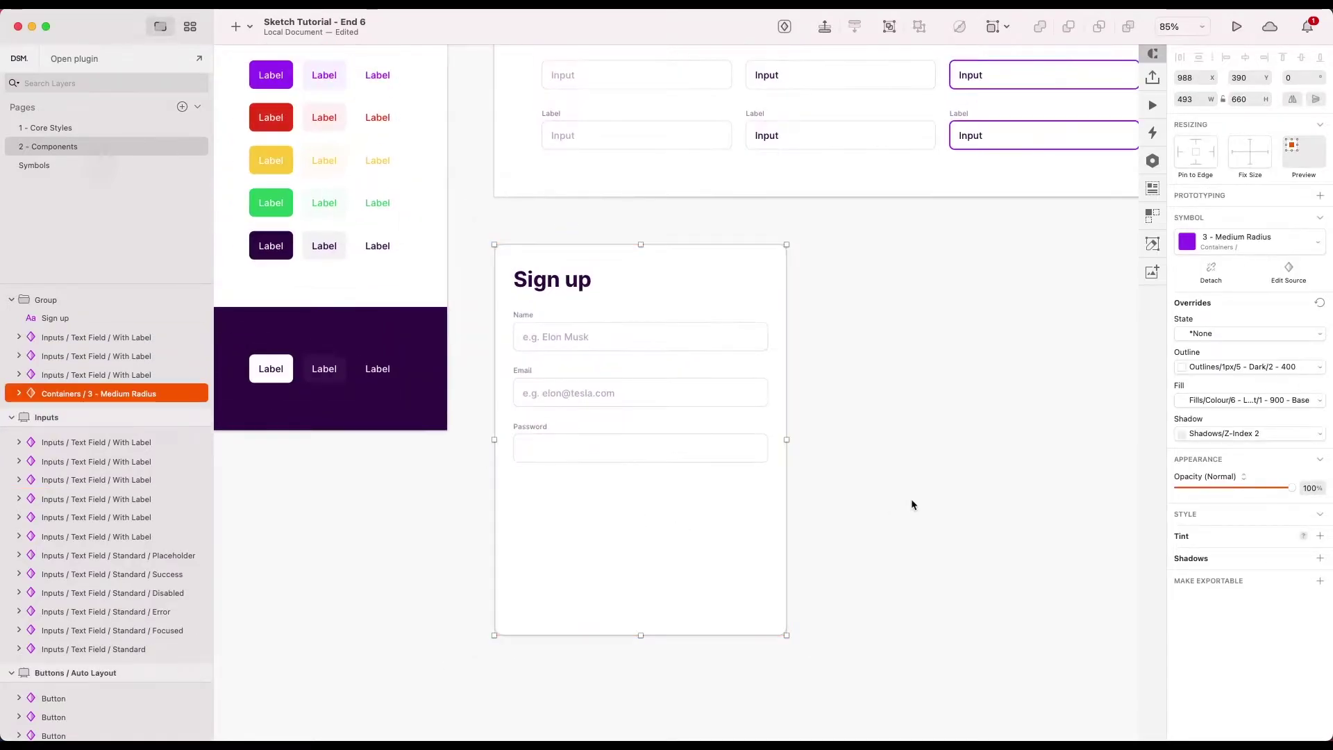
key(Escape)
scroll(741, 442, up, 3)
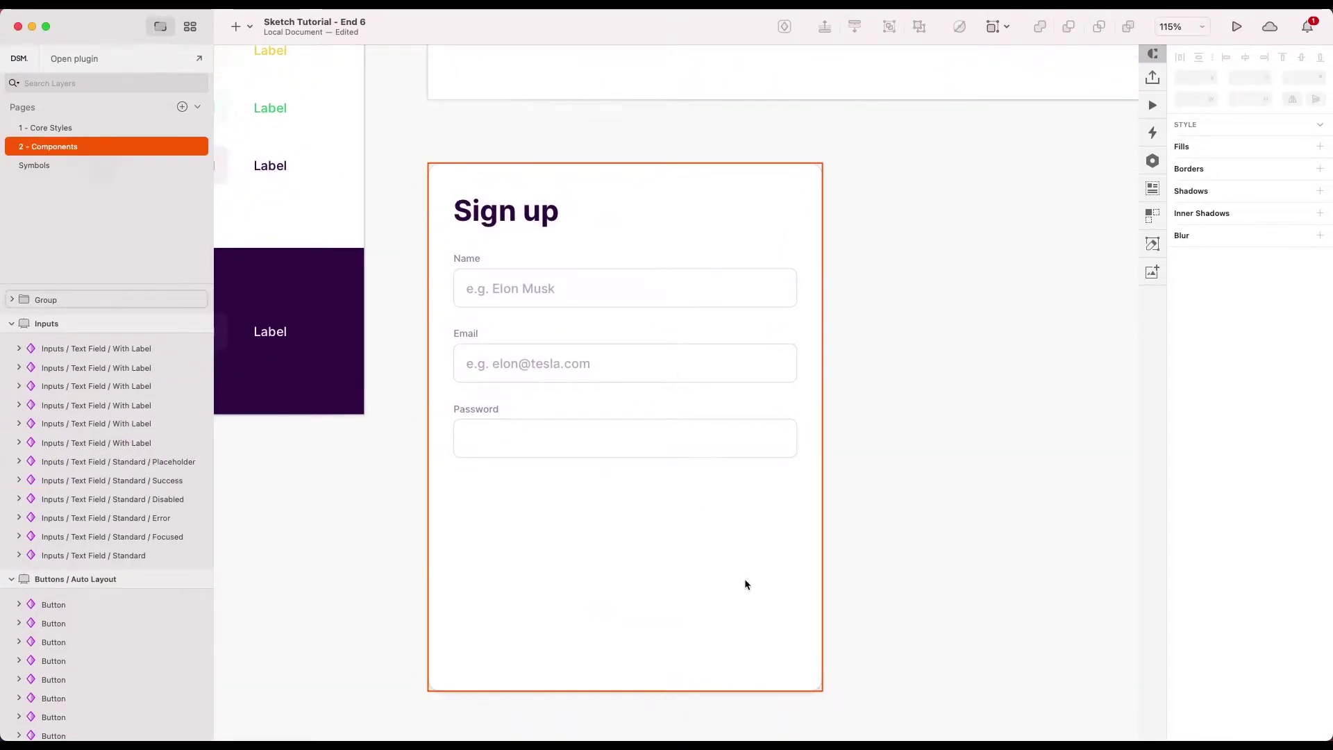
scroll(1030, 549, down, 3)
scroll(970, 438, up, 3)
key(Tab)
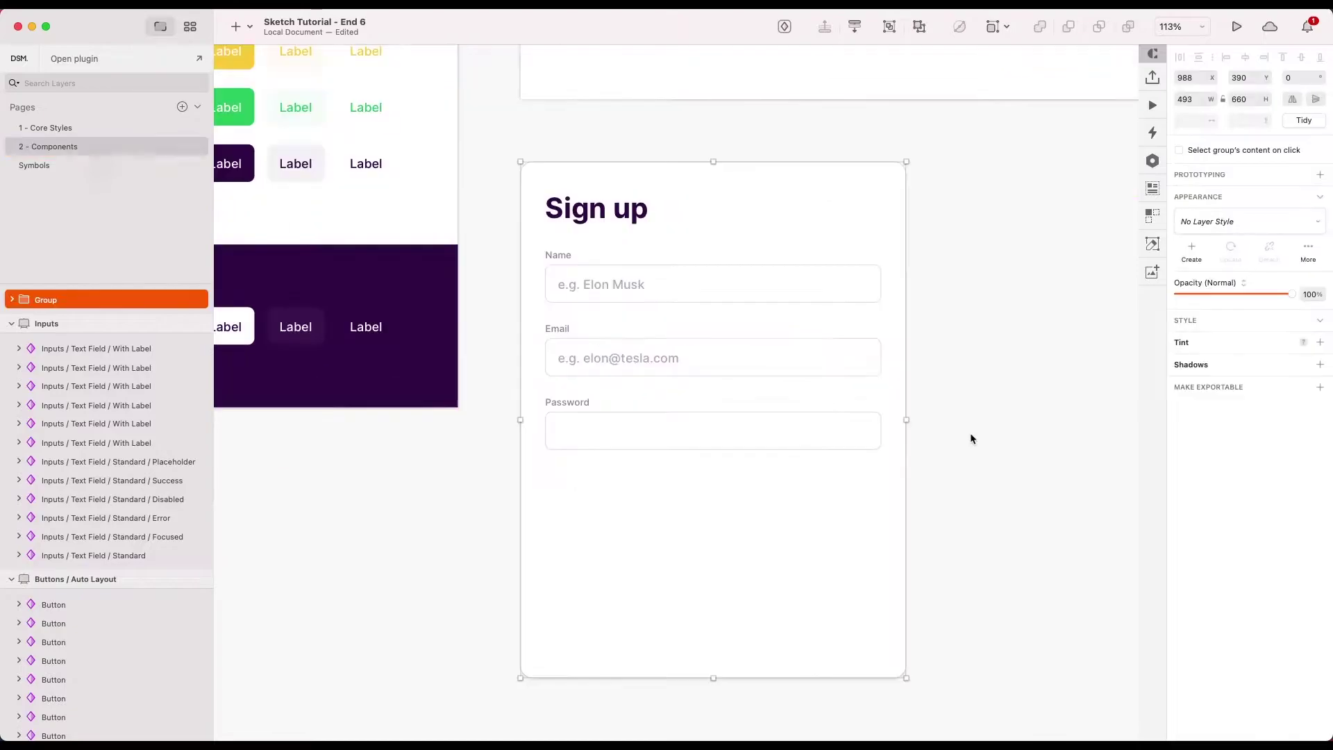
- Copy the purple Label button from the Buttons / Fixed artboard
scroll(970, 438, down, 1)
key(Escape)
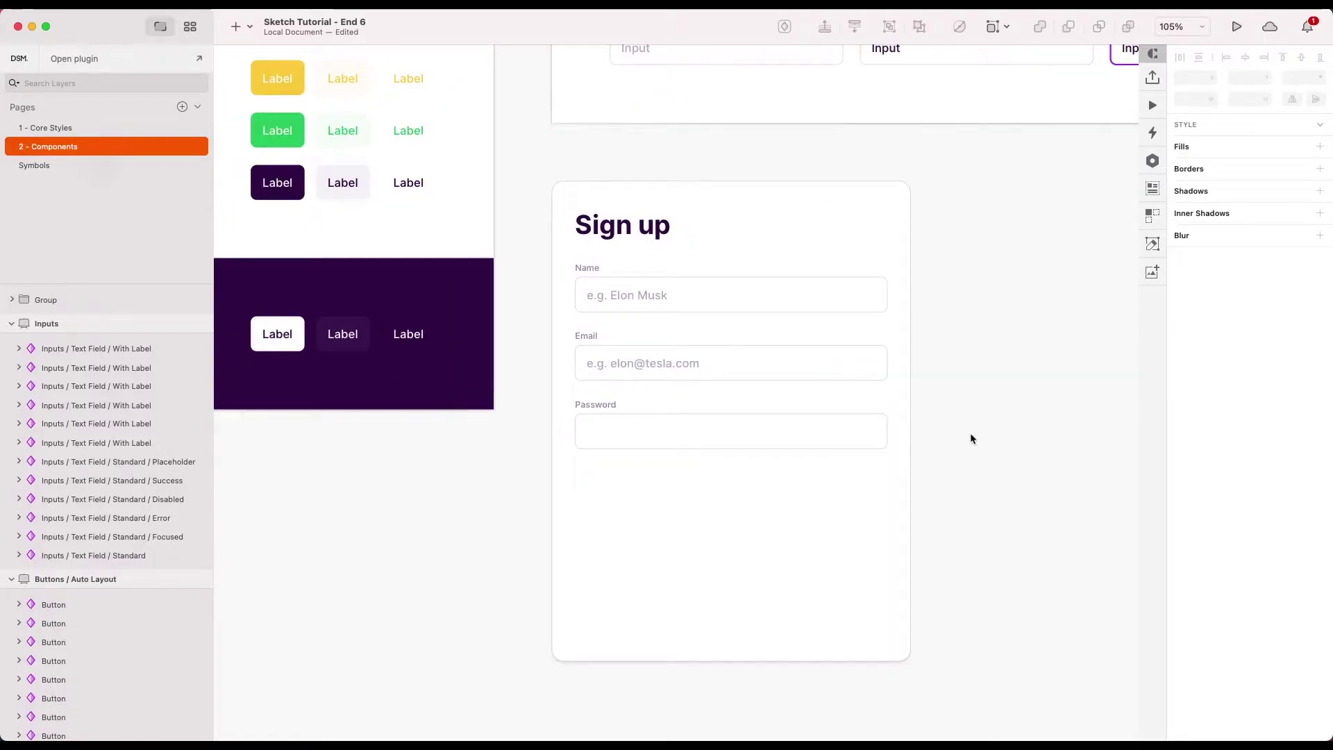
scroll(969, 432, down, 3)
scroll(969, 432, up, 2)
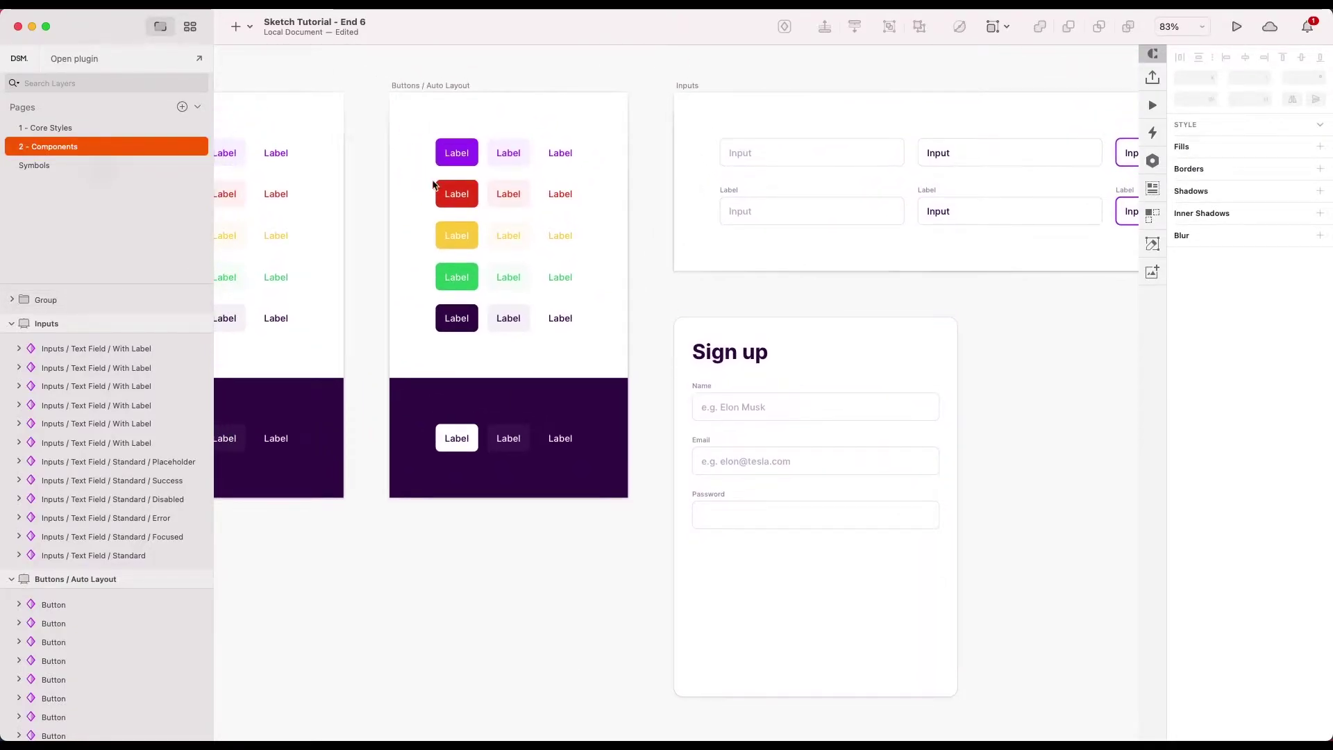
scroll(417, 166, left, 5)
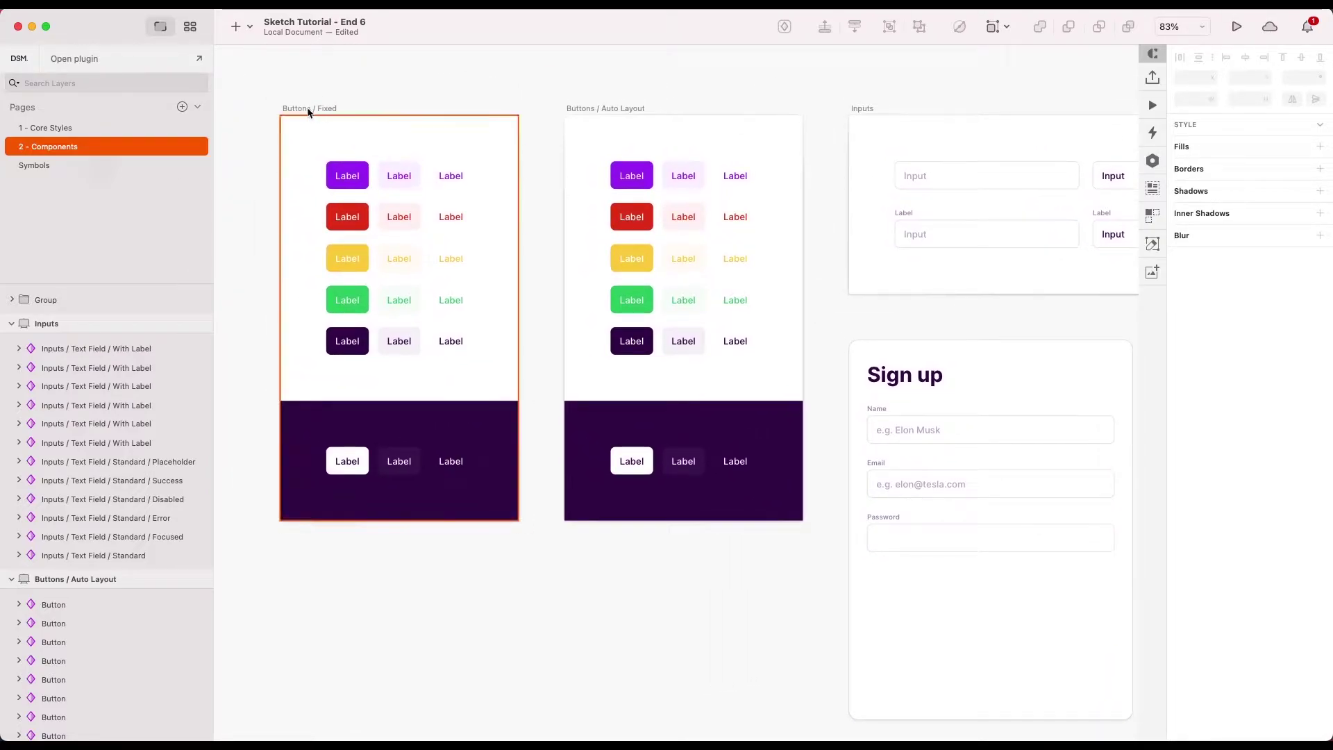
scroll(669, 138, right, 2)
scroll(669, 139, down, 1)
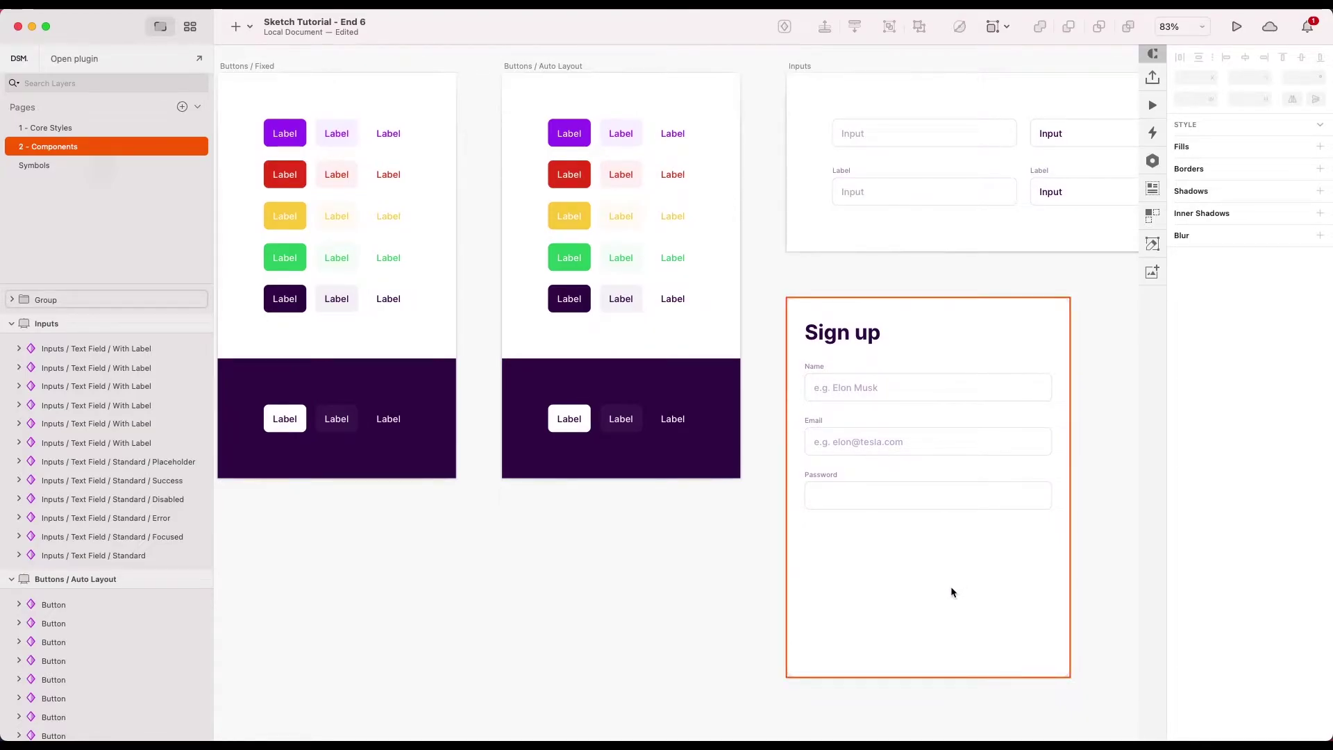
scroll(951, 592, down, 1)
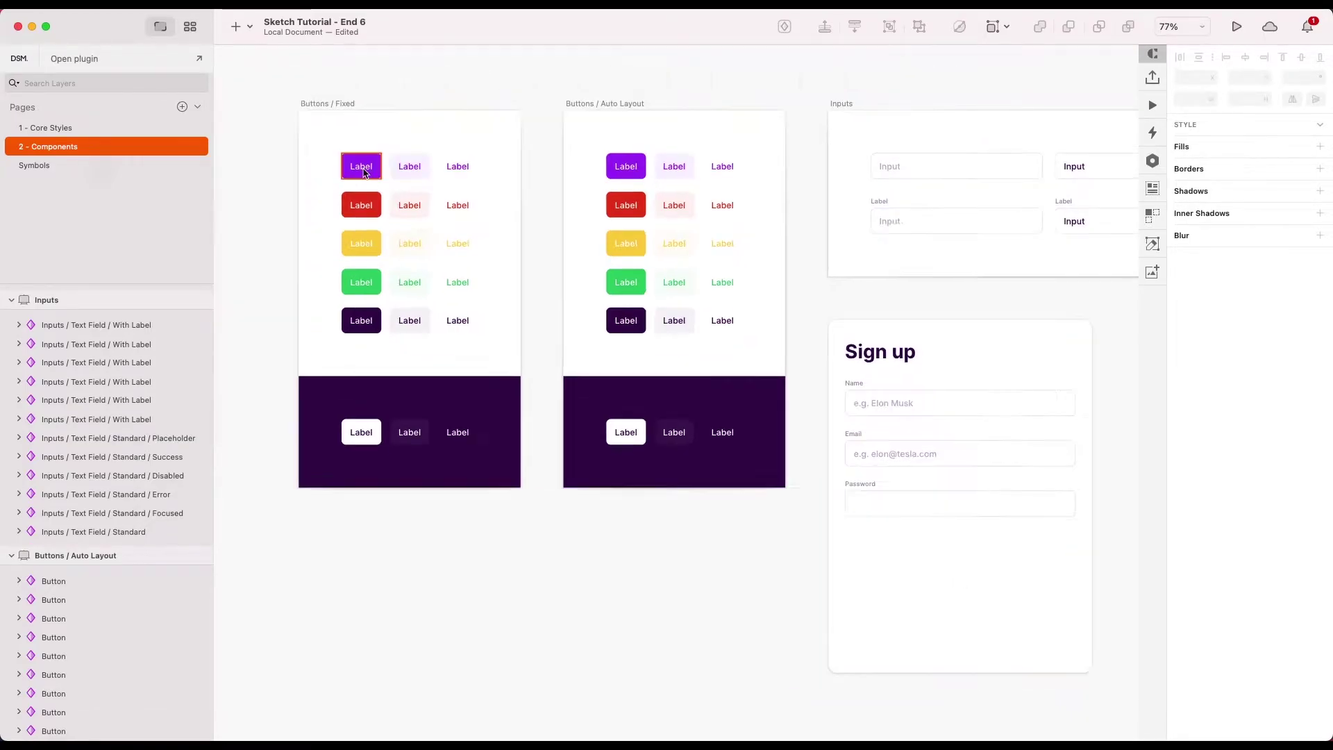
click(363, 170)
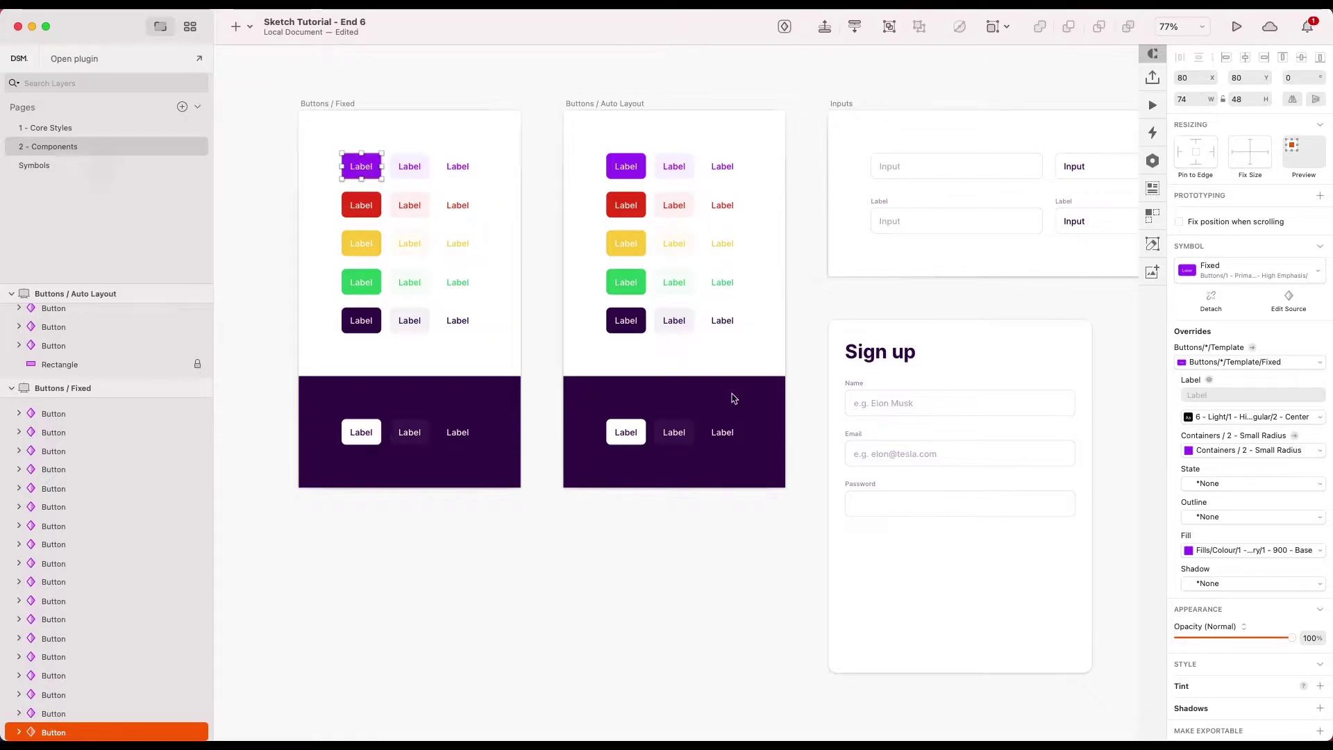
scroll(948, 508, right, 2)
scroll(948, 508, down, 1)
- Paste the button into the Sign up card over the Password field
click(893, 455)
double_click(893, 456)
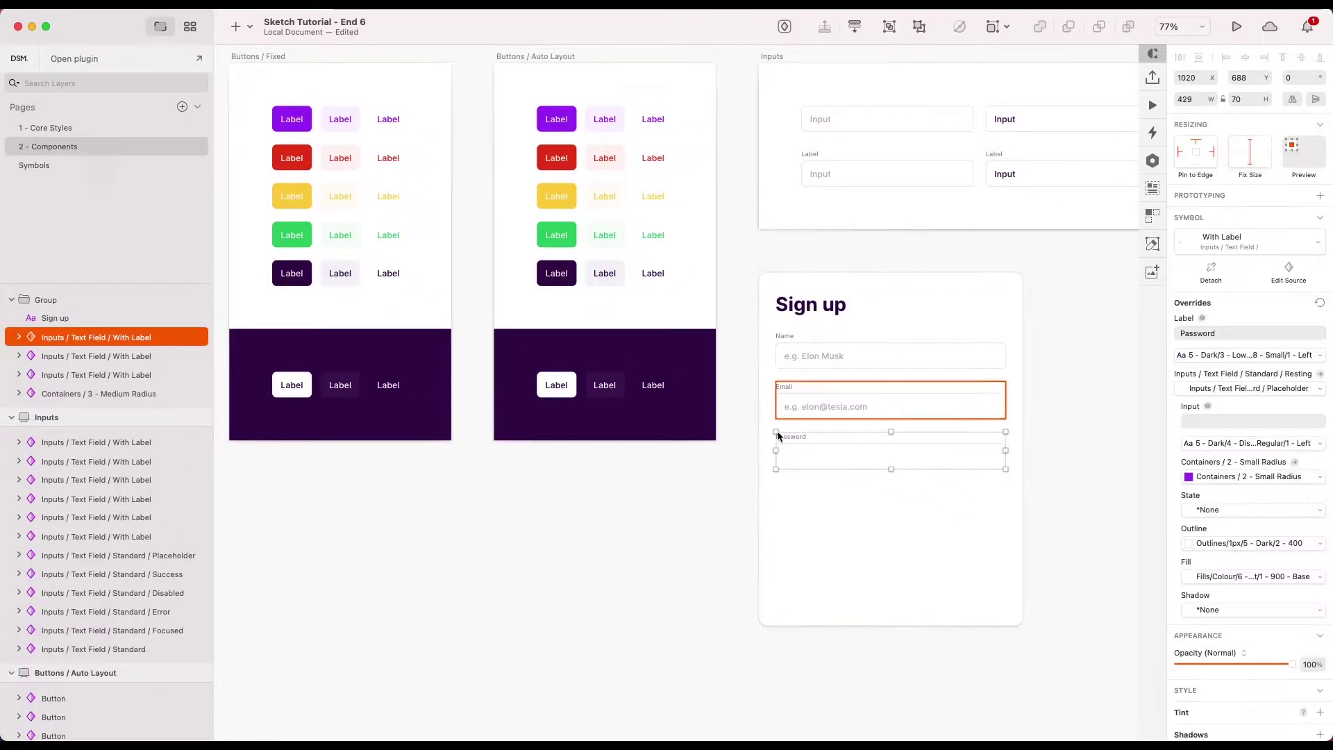
scroll(1008, 492, right, 1)
scroll(1007, 491, down, 1)
scroll(930, 464, up, 3)
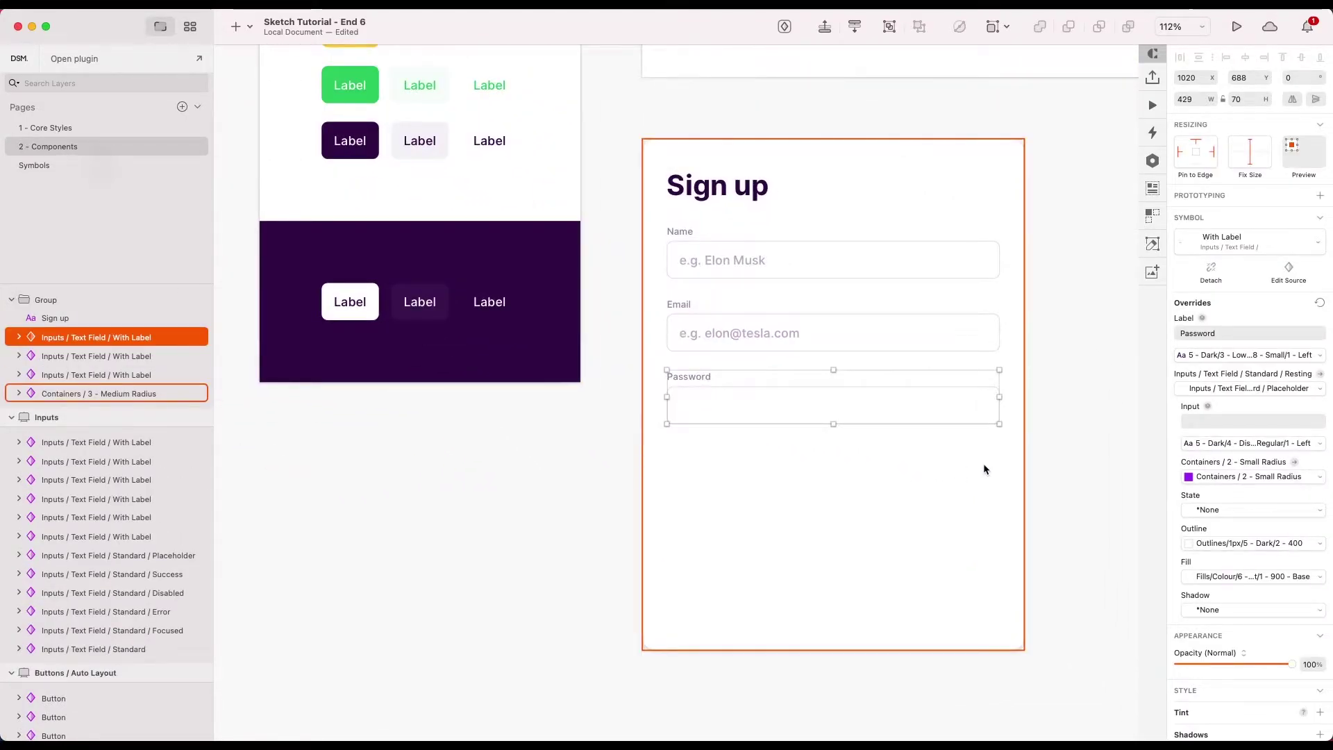
scroll(944, 438, down, 1)
scroll(943, 438, right, 1)
- Paste the purple button below the Password field and shorten the card, adding 3 to its height
key(super+v)
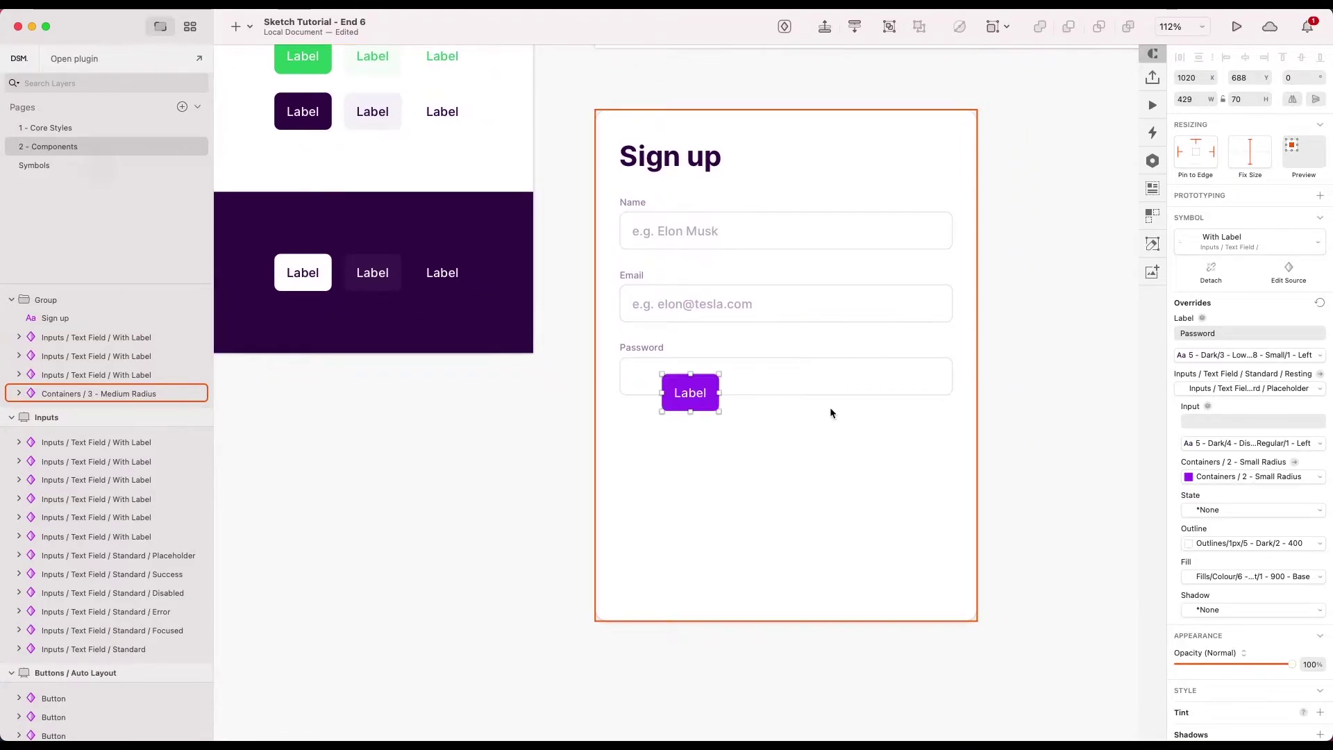
drag(701, 402, 952, 423)
click(827, 564)
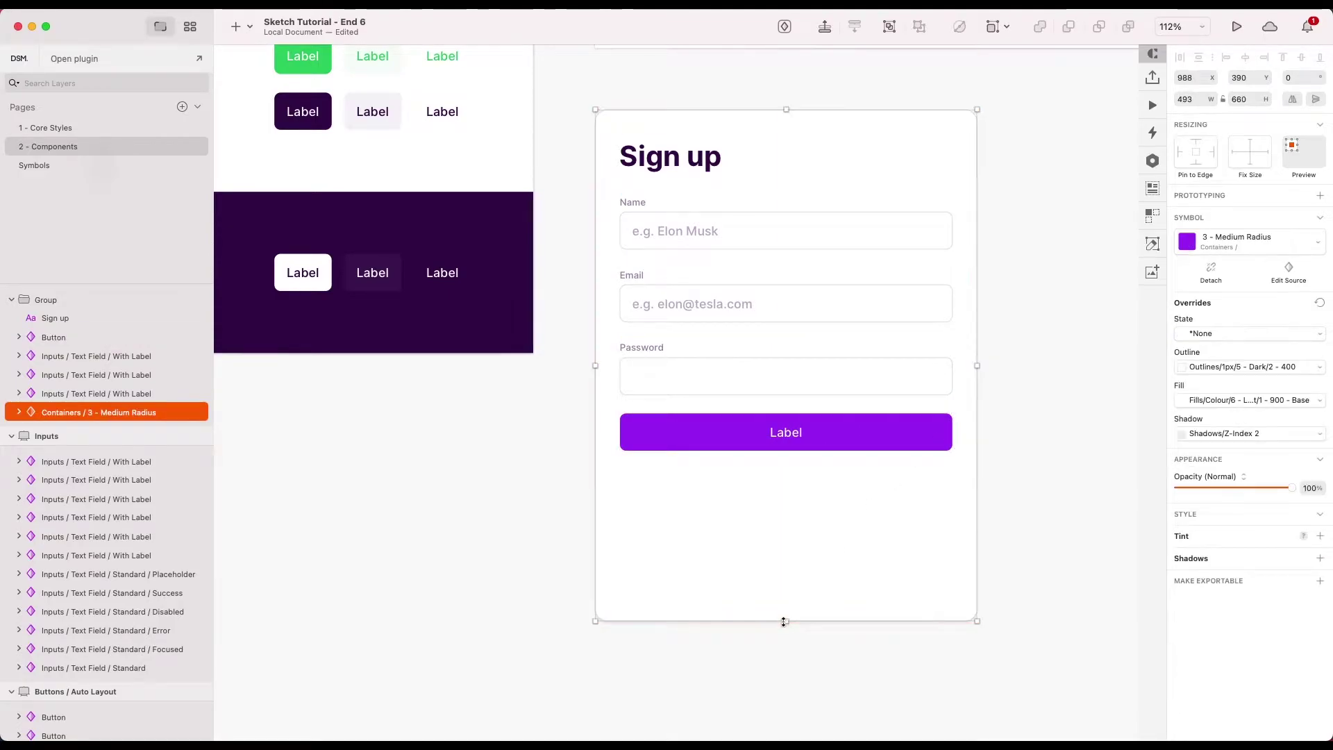
drag(786, 620, 785, 473)
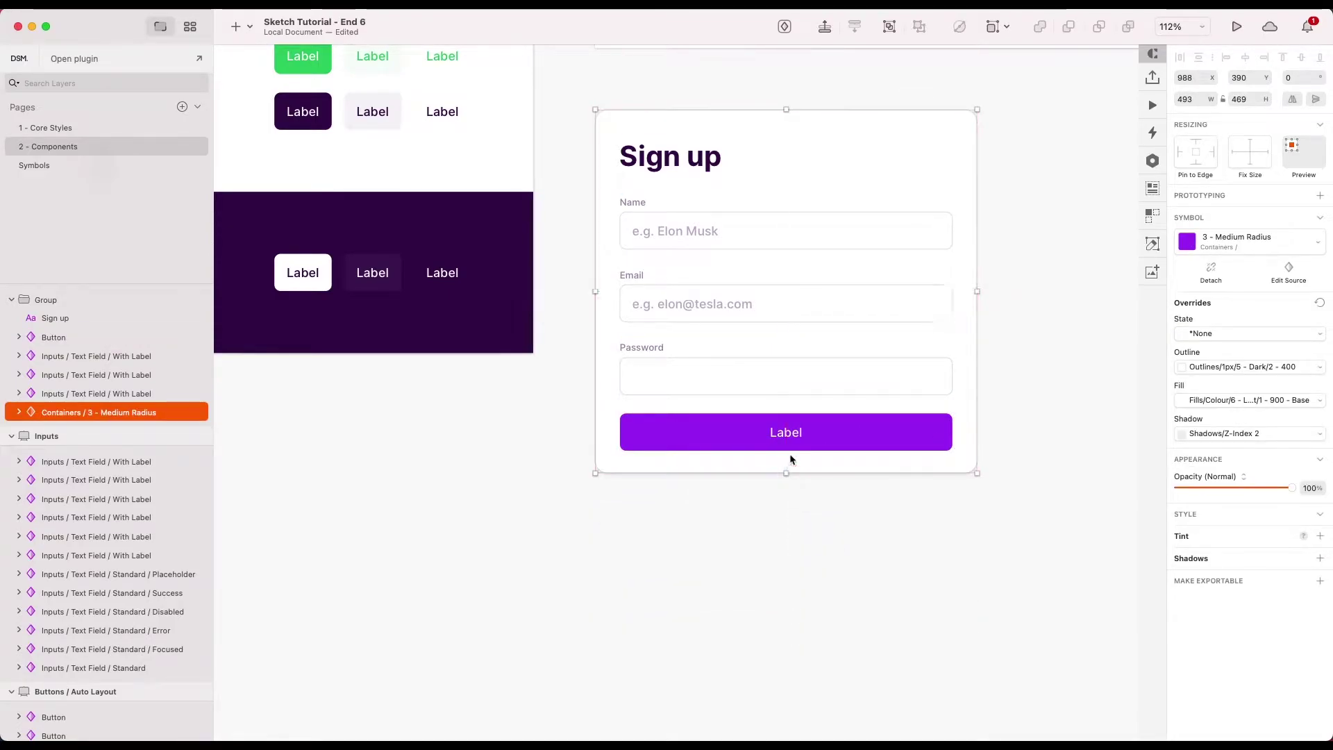
click(1253, 98)
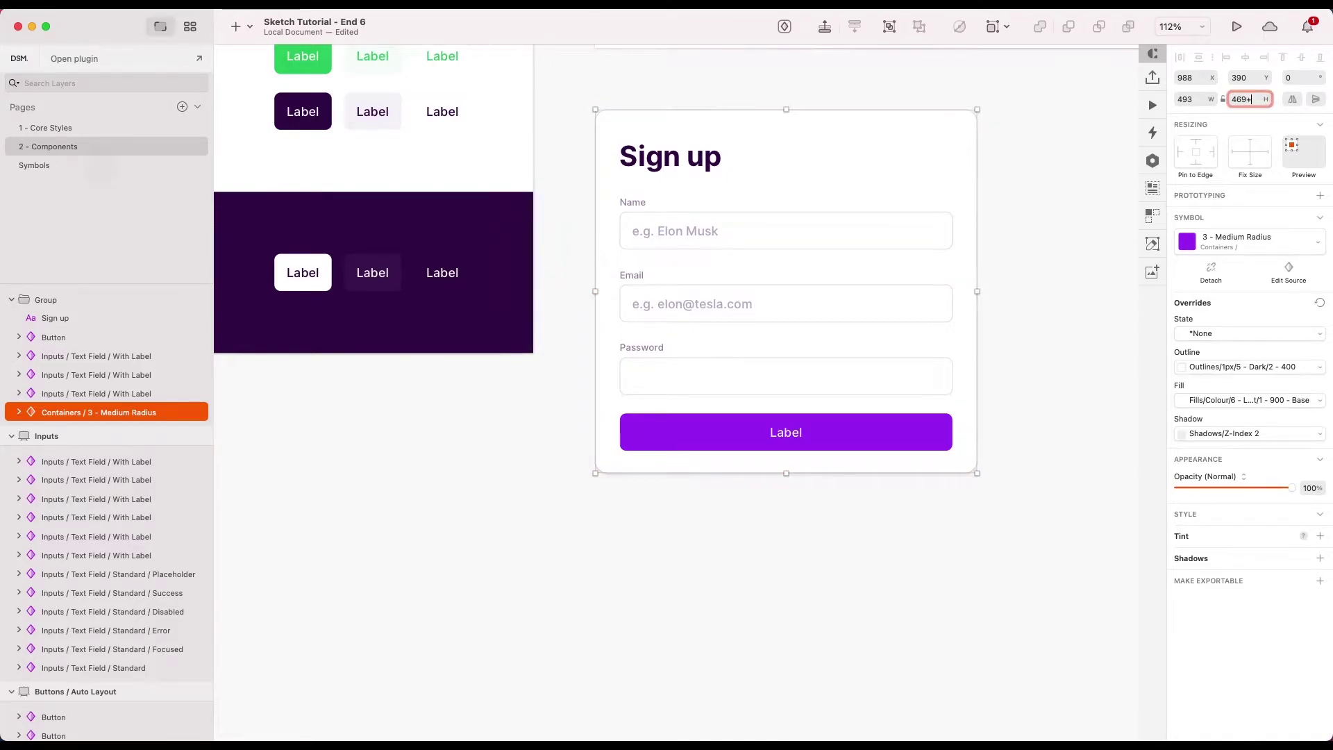
text(+3)
key(Return)
- Select the whole sign-up group and enlarge it to 889x597
click(987, 340)
click(841, 441)
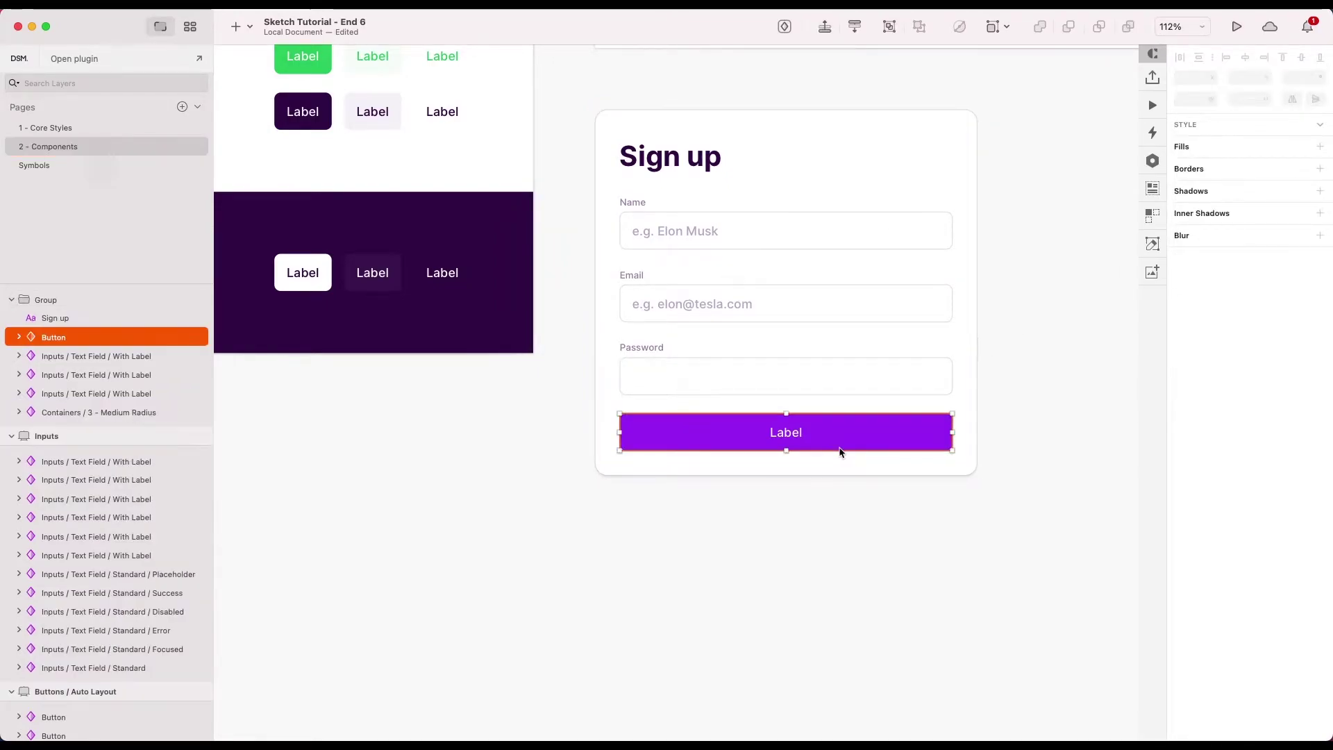
click(837, 479)
click(965, 385)
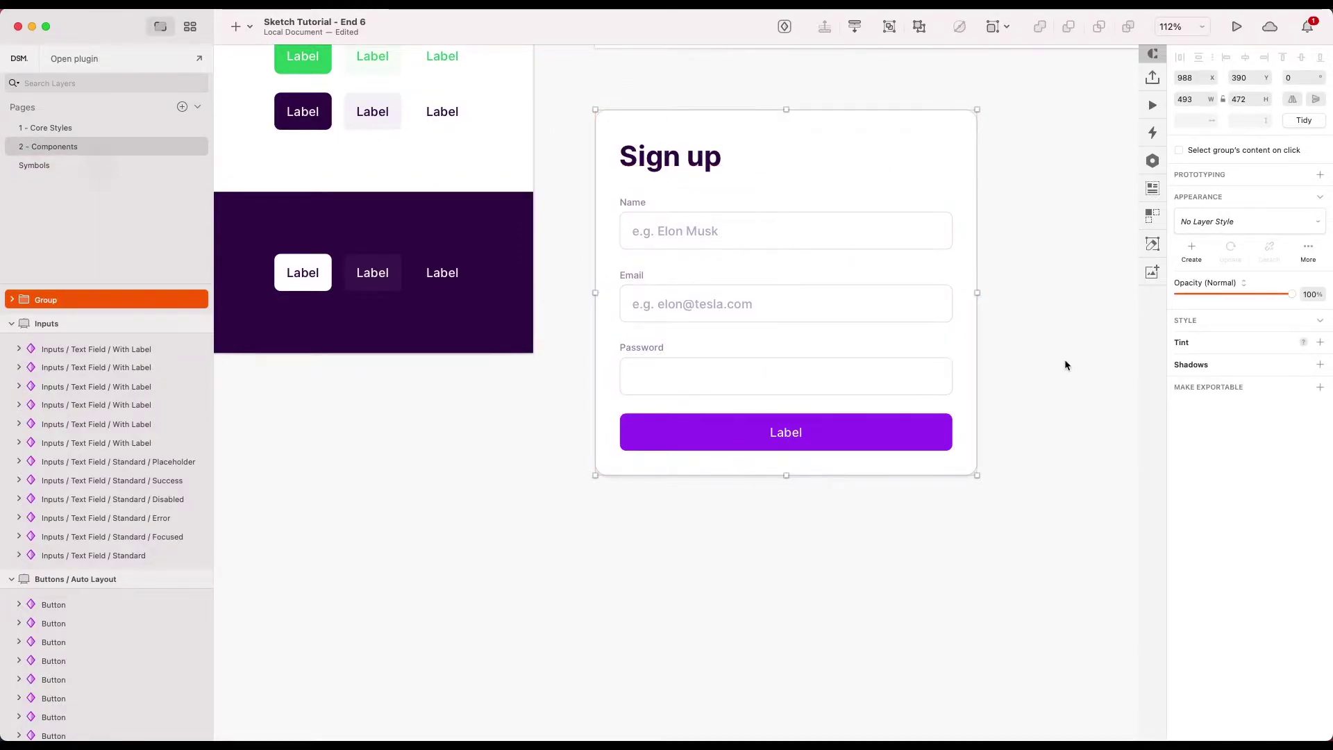
scroll(1065, 360, down, 3)
scroll(972, 364, right, 3)
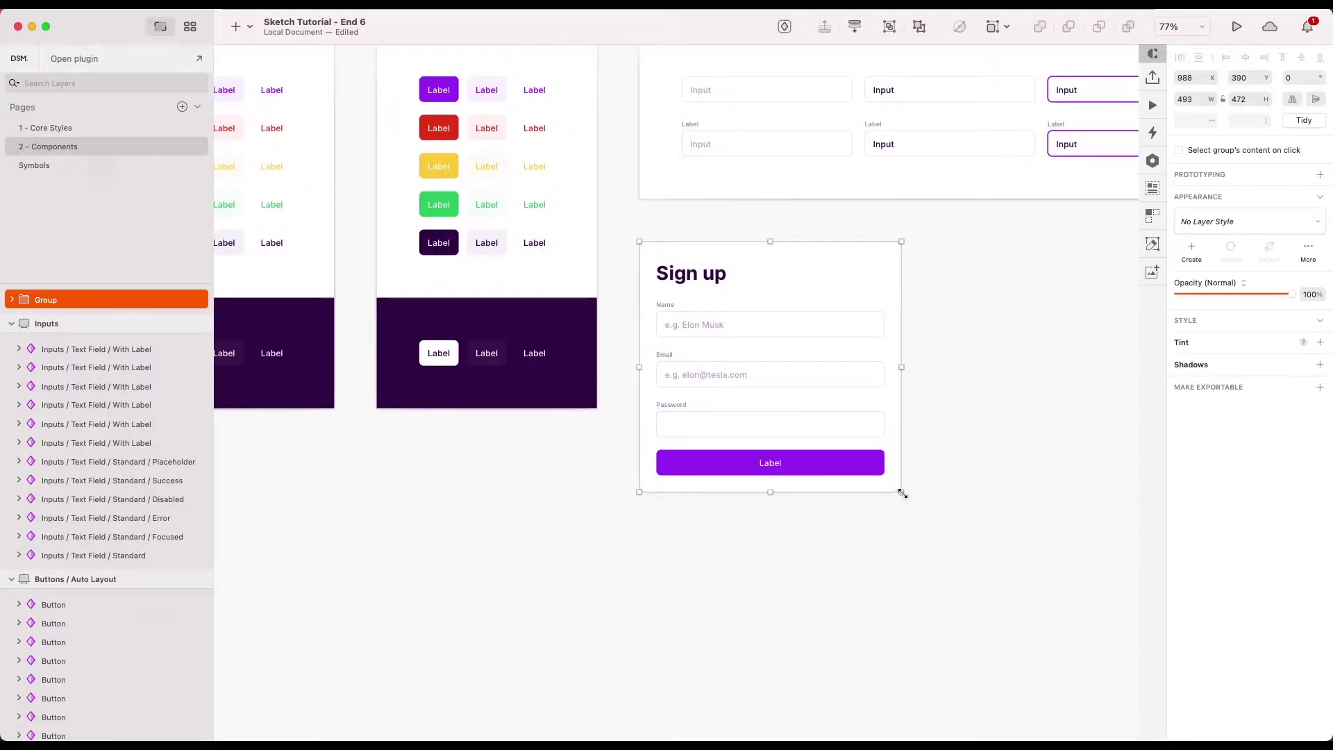
drag(901, 492, 1110, 558)
- Undo the group resize, test-enlarge the sign-up group to 749x576, then undo that too
key(super+z)
click(1103, 557)
double_click(823, 469)
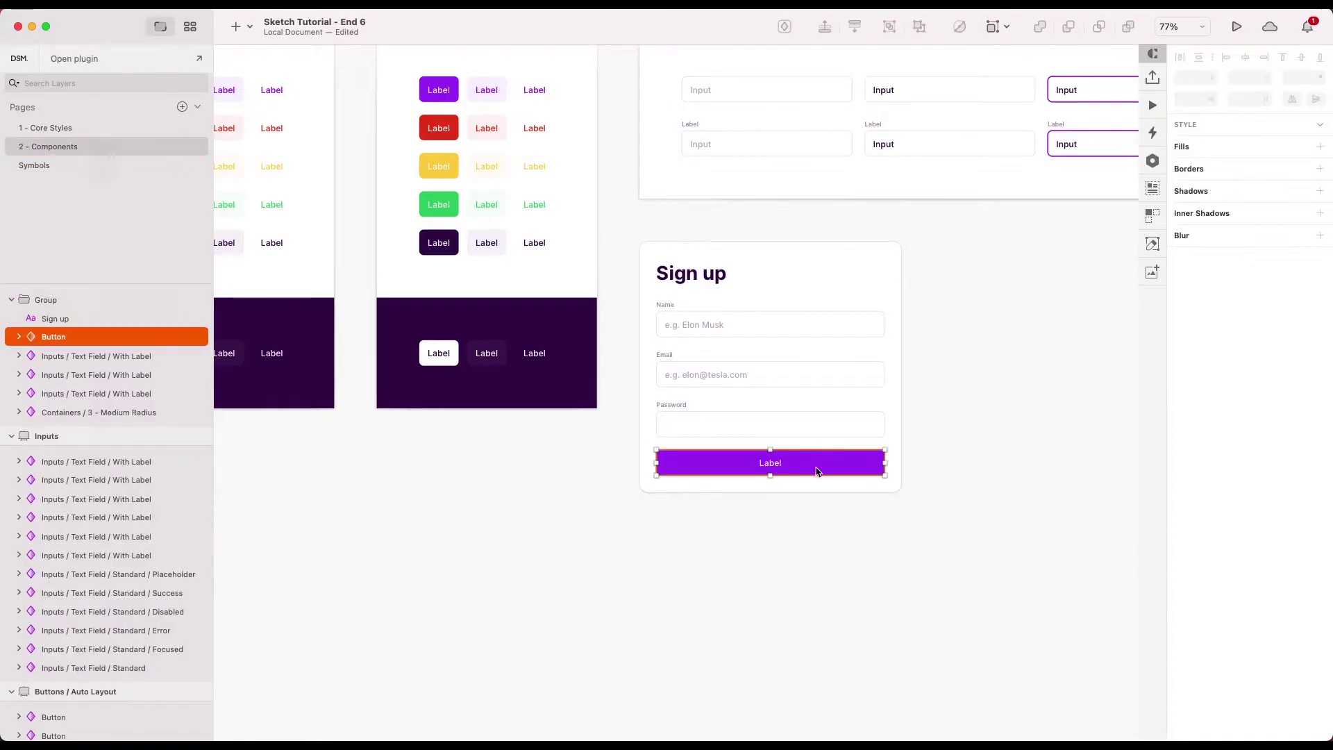
click(887, 473)
drag(899, 490, 1037, 548)
key(super+z)
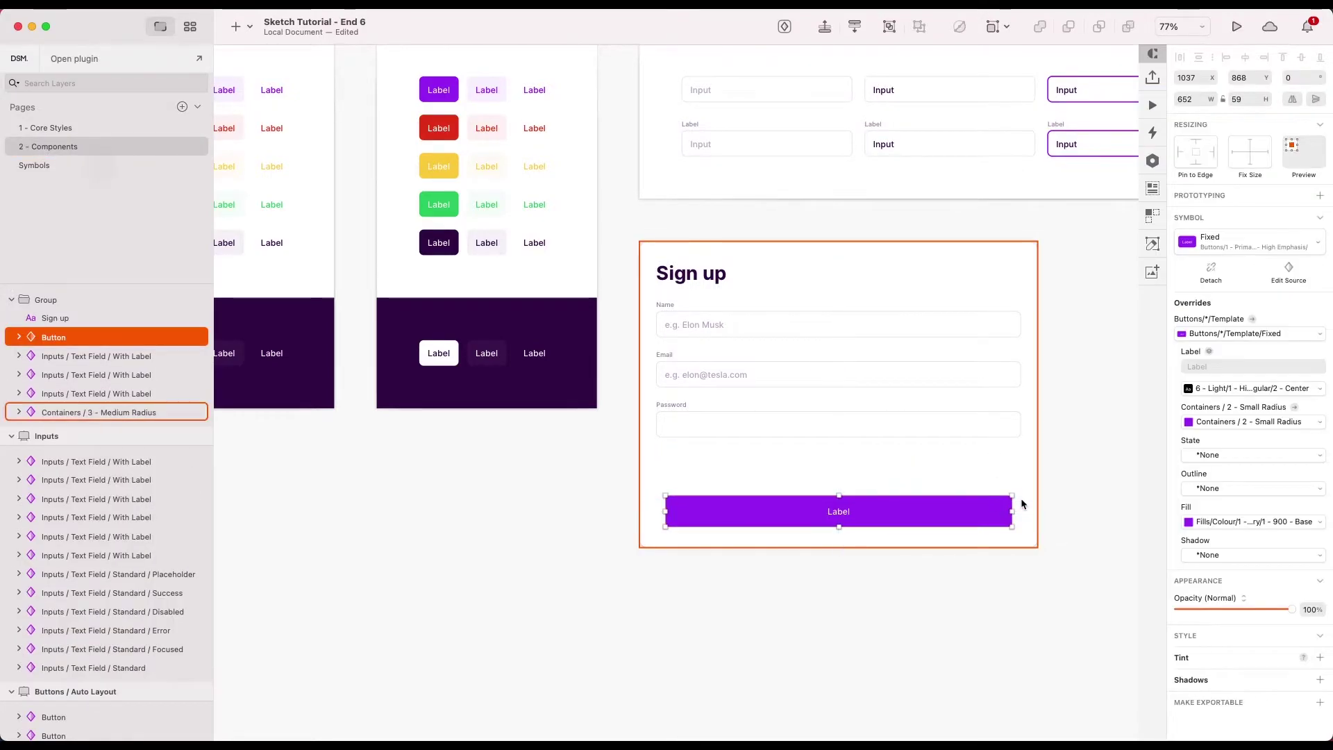
key(super+z)
click(1063, 506)
- Pin the Button to the form's left edge, test-stretch the form wider, then undo
double_click(868, 469)
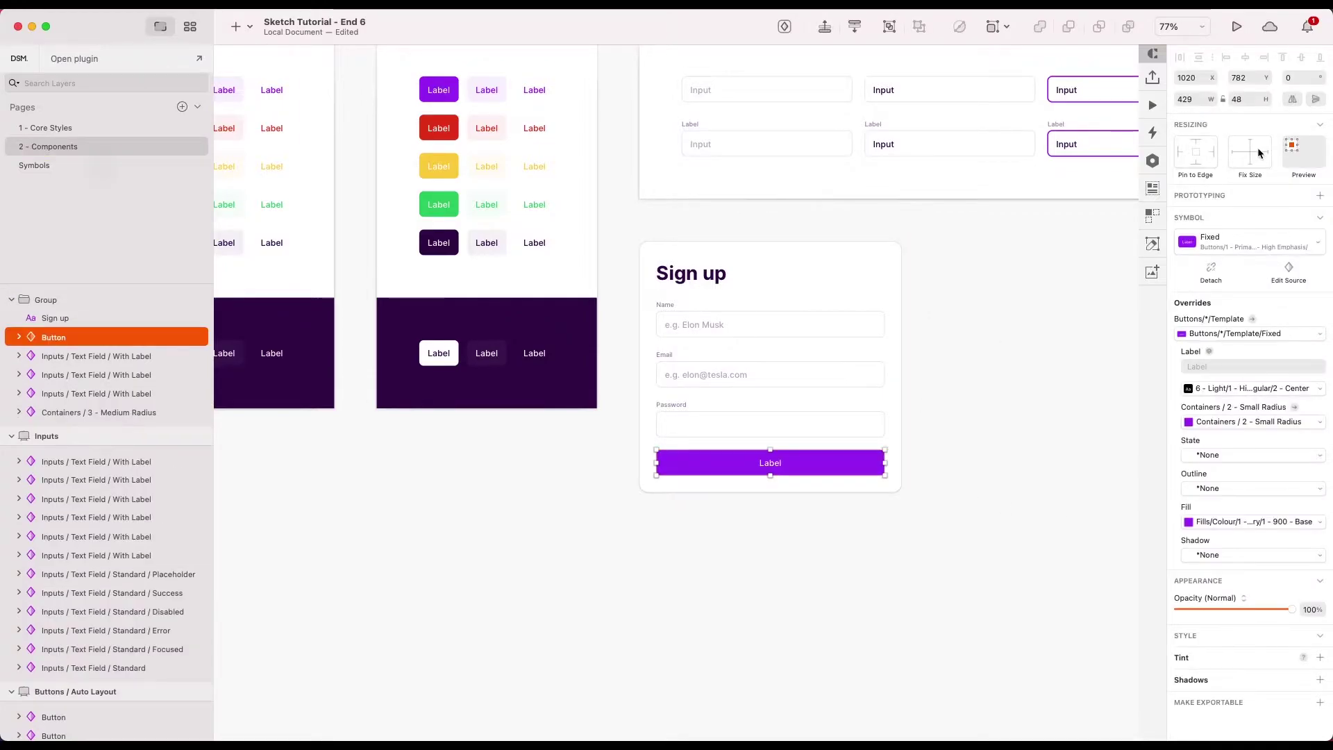
click(1212, 154)
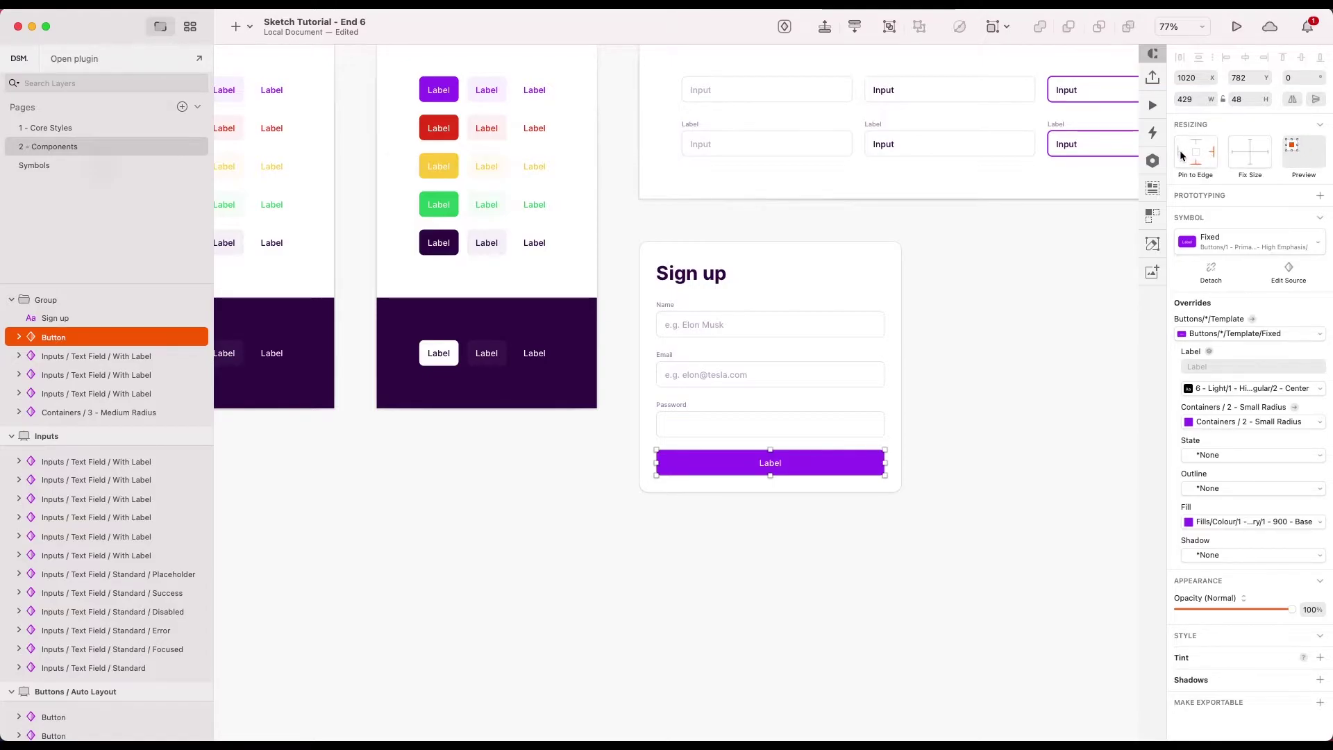
click(1180, 152)
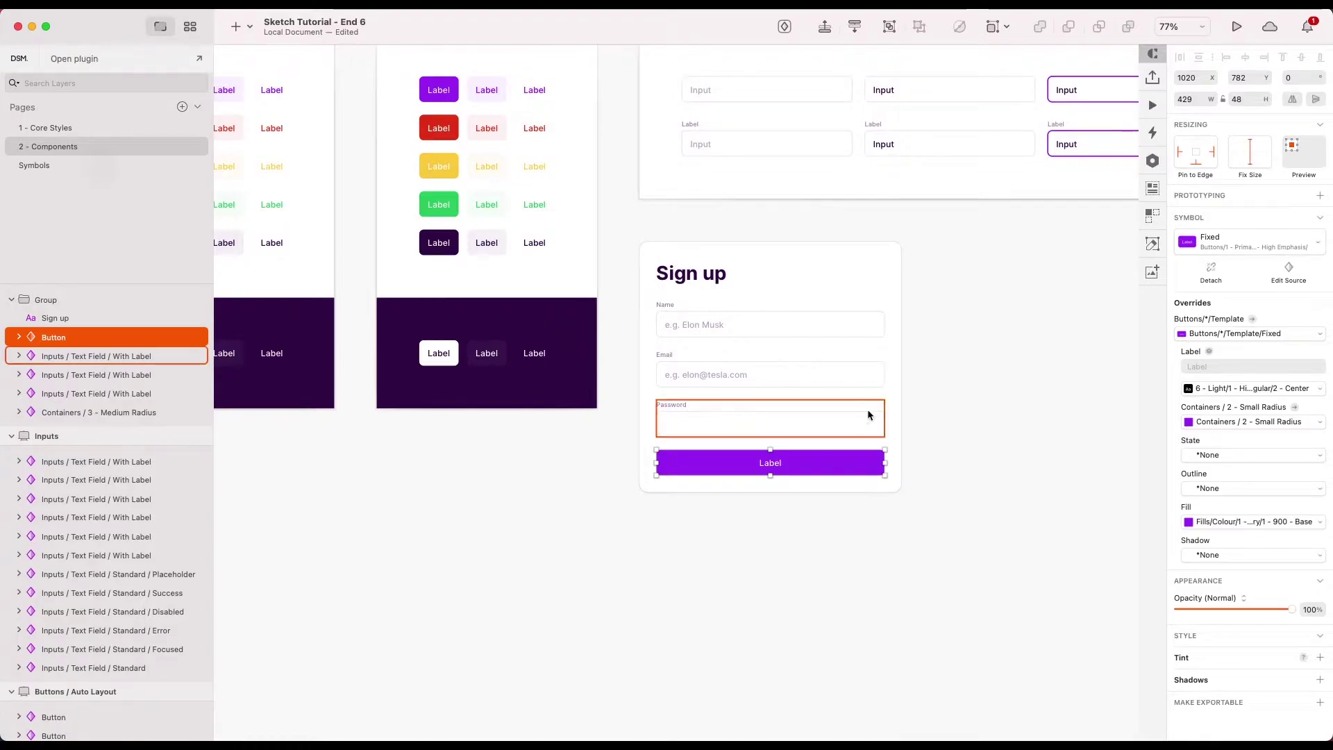
click(960, 392)
click(816, 471)
drag(769, 492, 769, 492)
drag(901, 368, 1129, 368)
key(super+z)
- Zoom out to all boards, then zoom to fit the Sign up group
click(1058, 434)
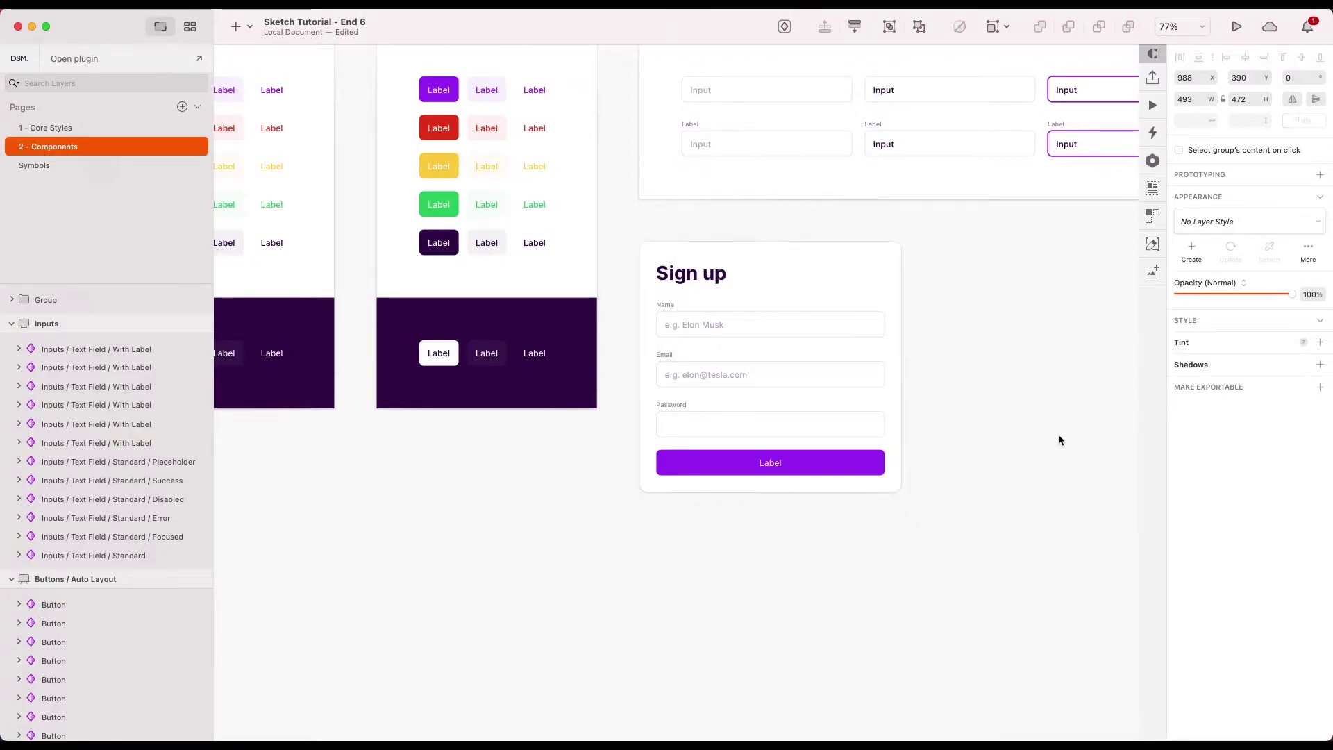
click(884, 352)
click(972, 341)
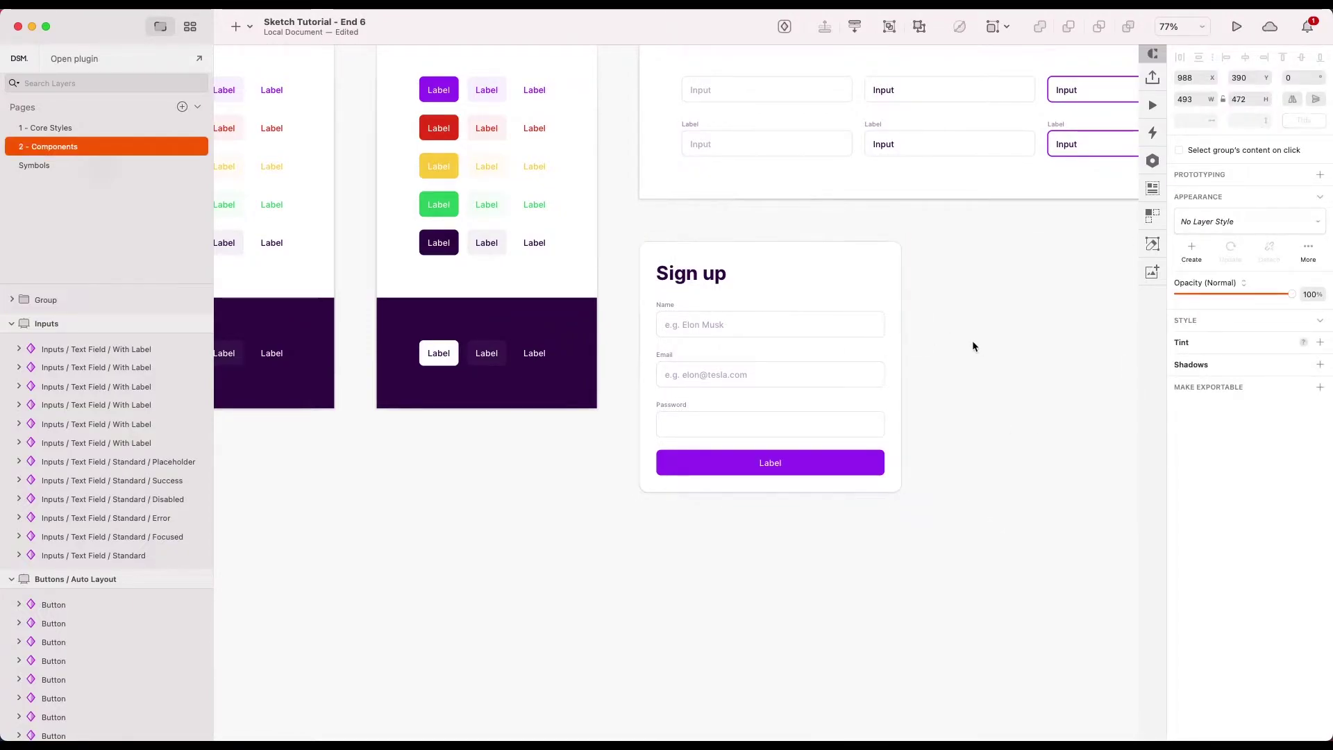
scroll(972, 340, down, 3)
scroll(972, 340, up, 5)
key(super+minus)
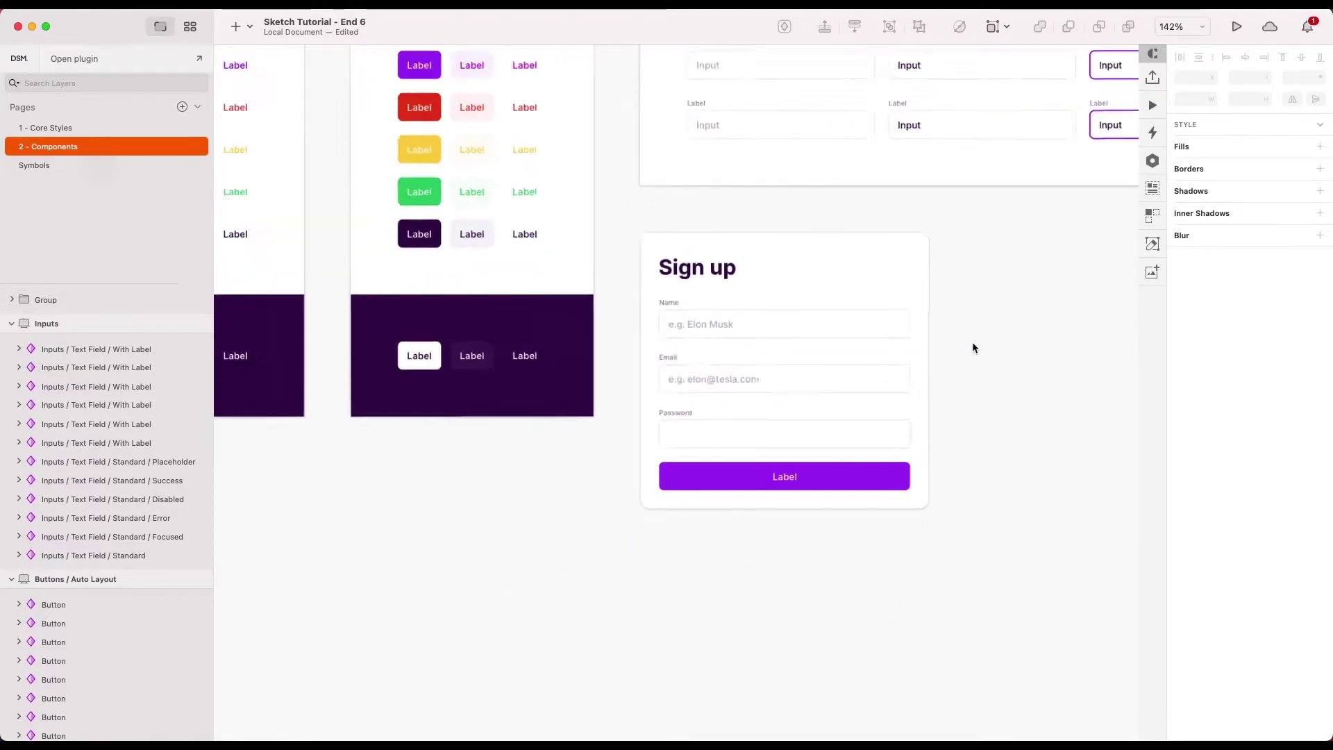
scroll(972, 348, down, 5)
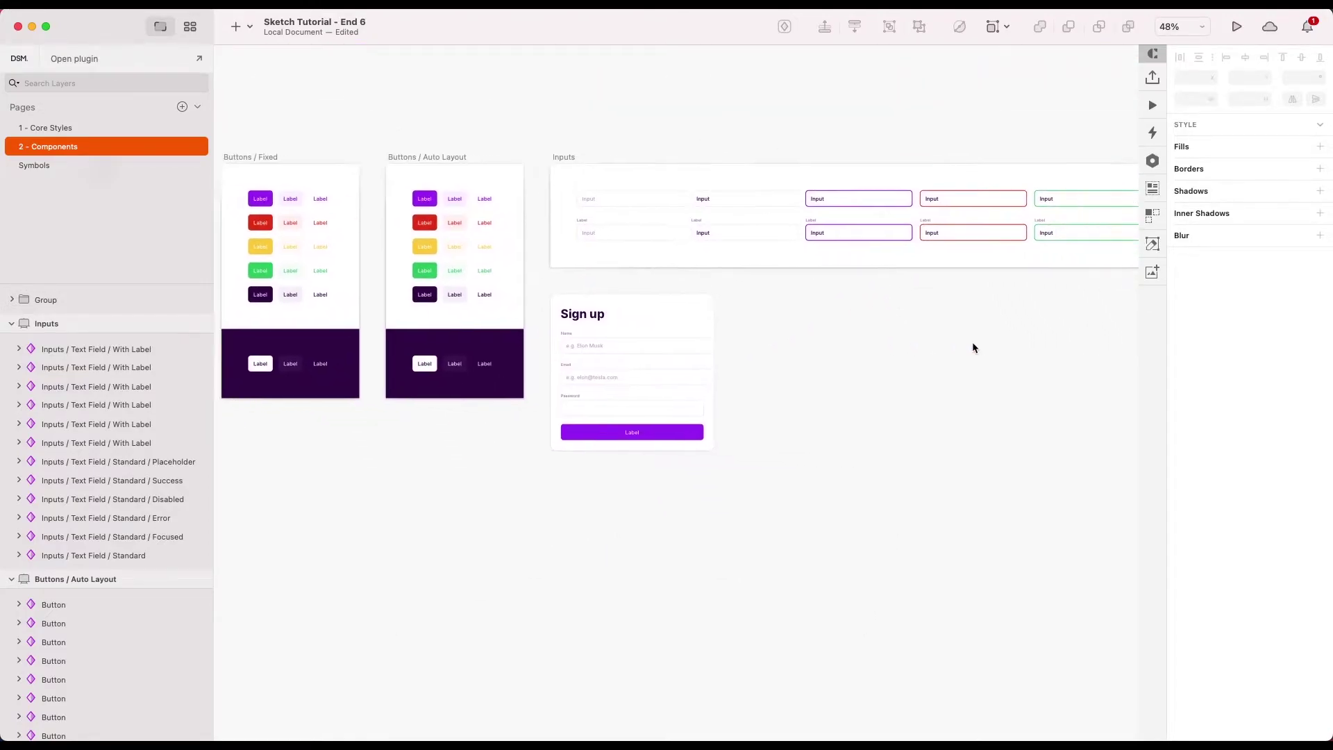
click(655, 290)
key(super+2)
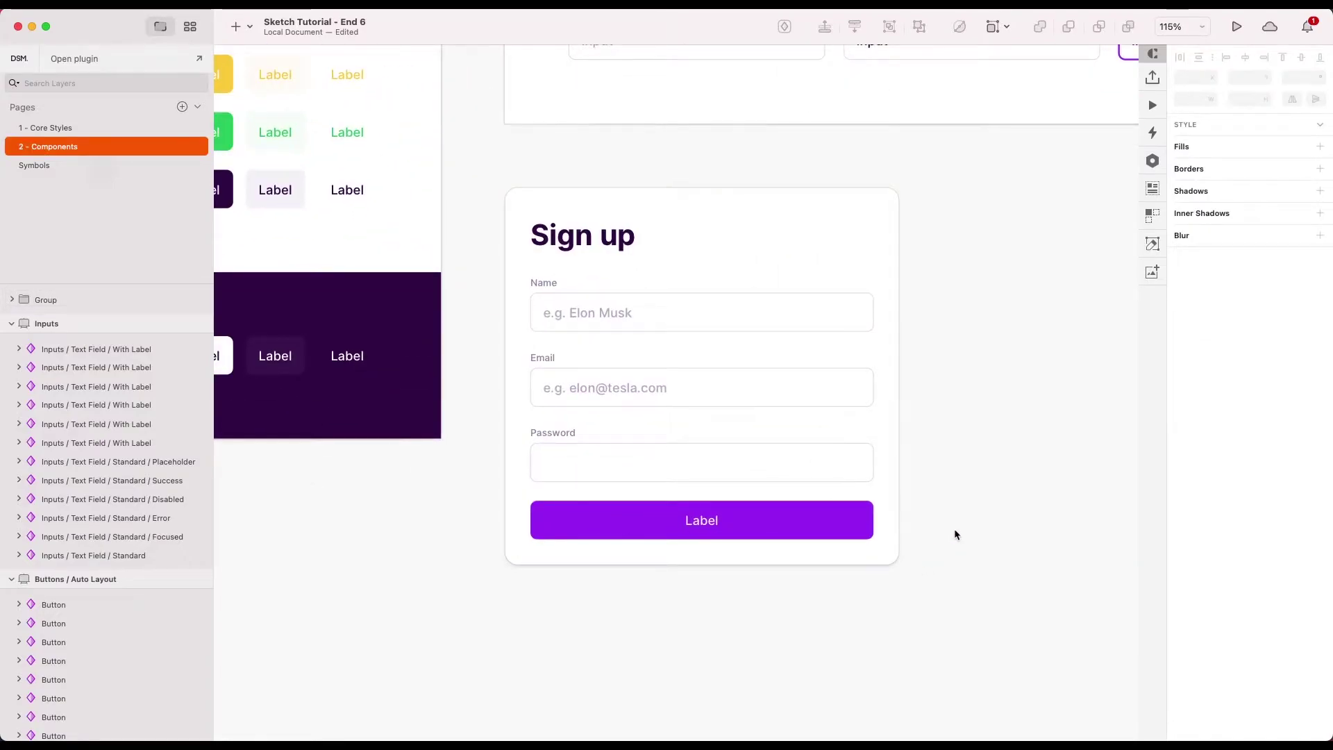
- Drag the Containers / 3 - Medium Radius bottom edge down to make the card taller
click(869, 551)
drag(706, 567, 702, 646)
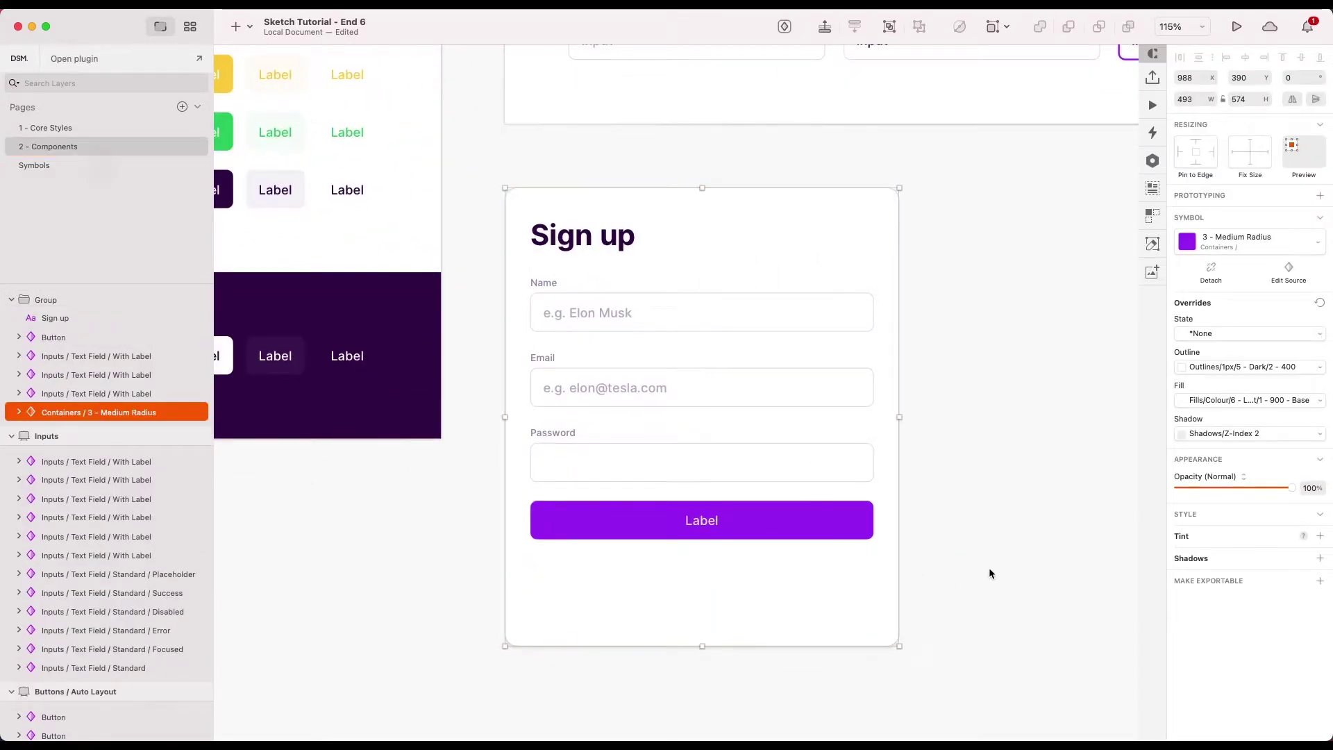
click(708, 556)
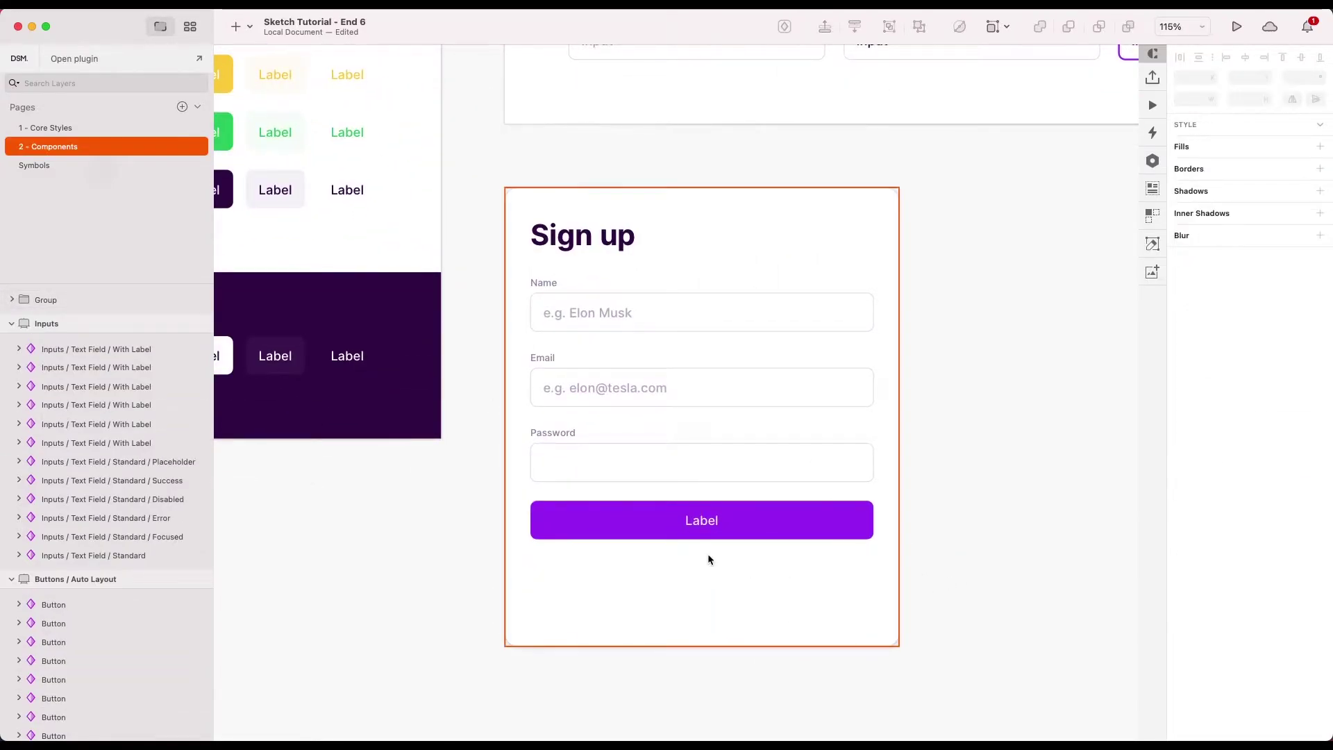
double_click(637, 534)
click(236, 26)
- Add 'Already got an account?' below the button in the Dark Medium Emphasis Regular Left style
mouse_move(238, 225)
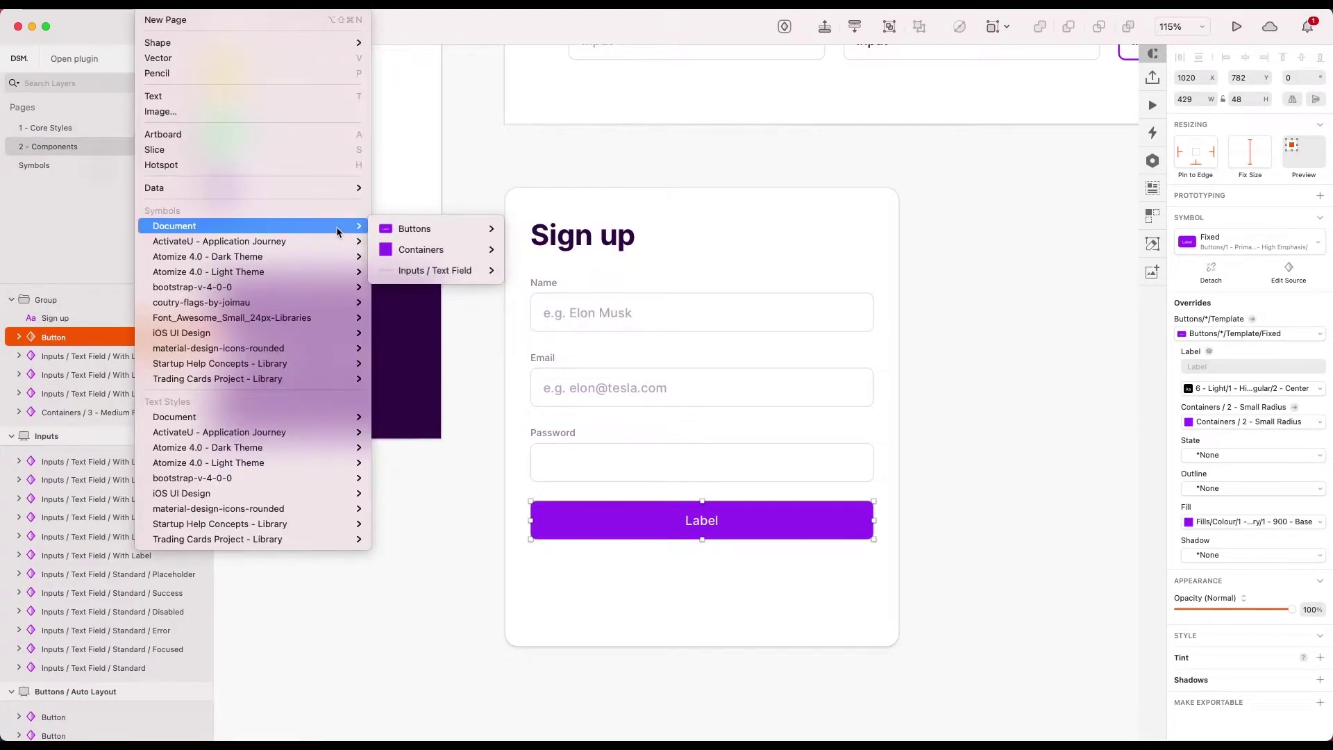
mouse_move(354, 417)
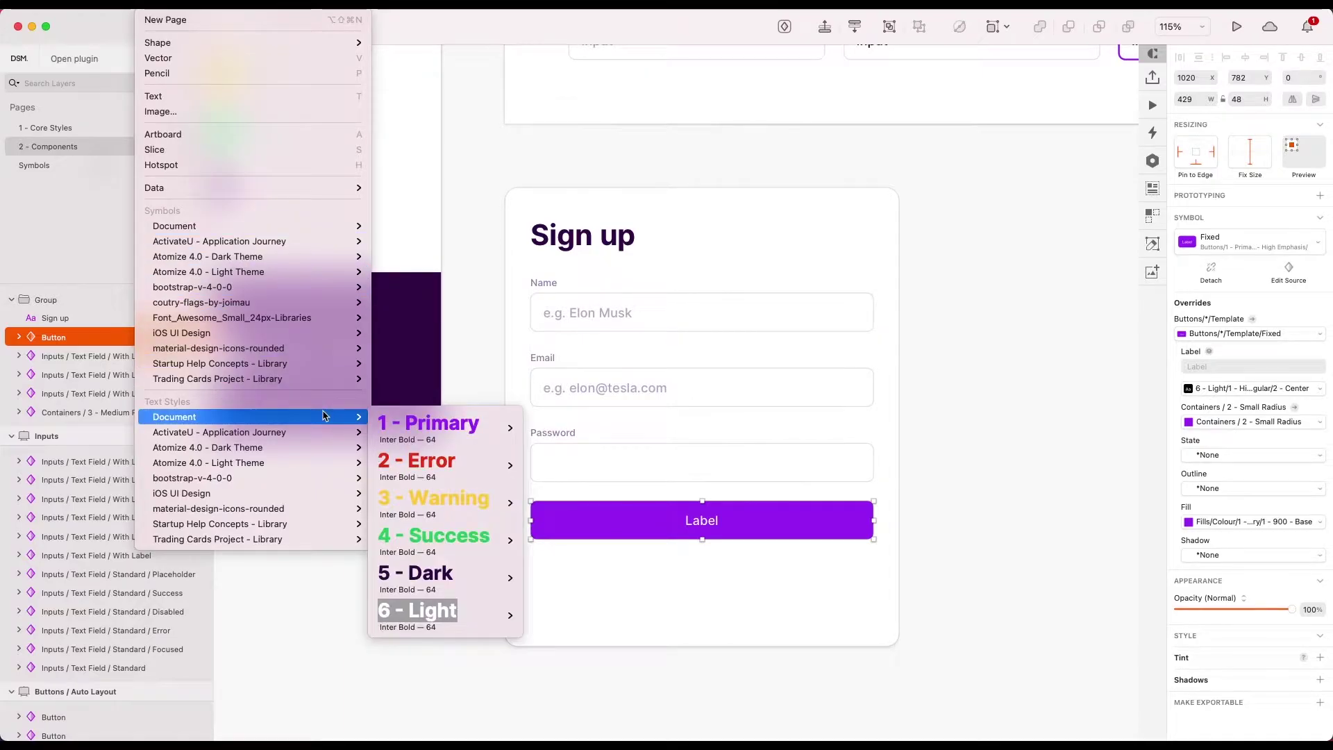
mouse_move(396, 571)
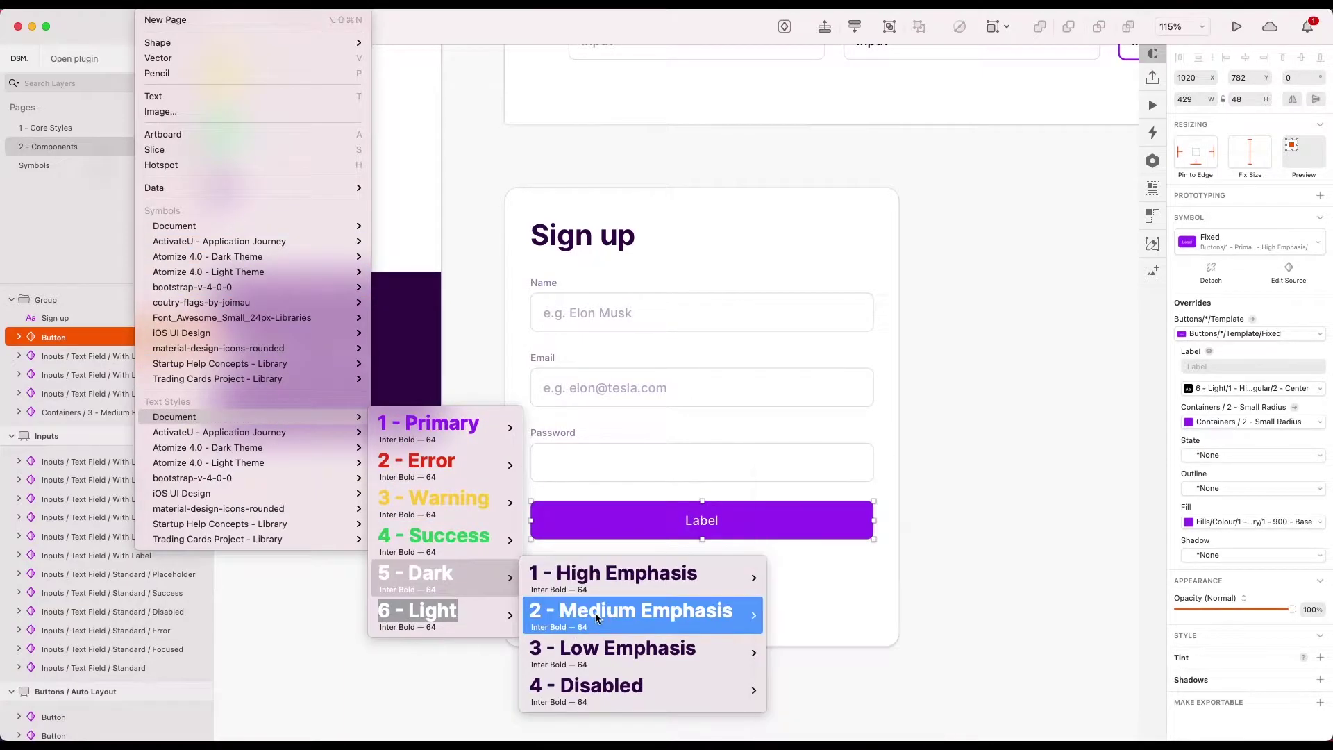
mouse_move(597, 618)
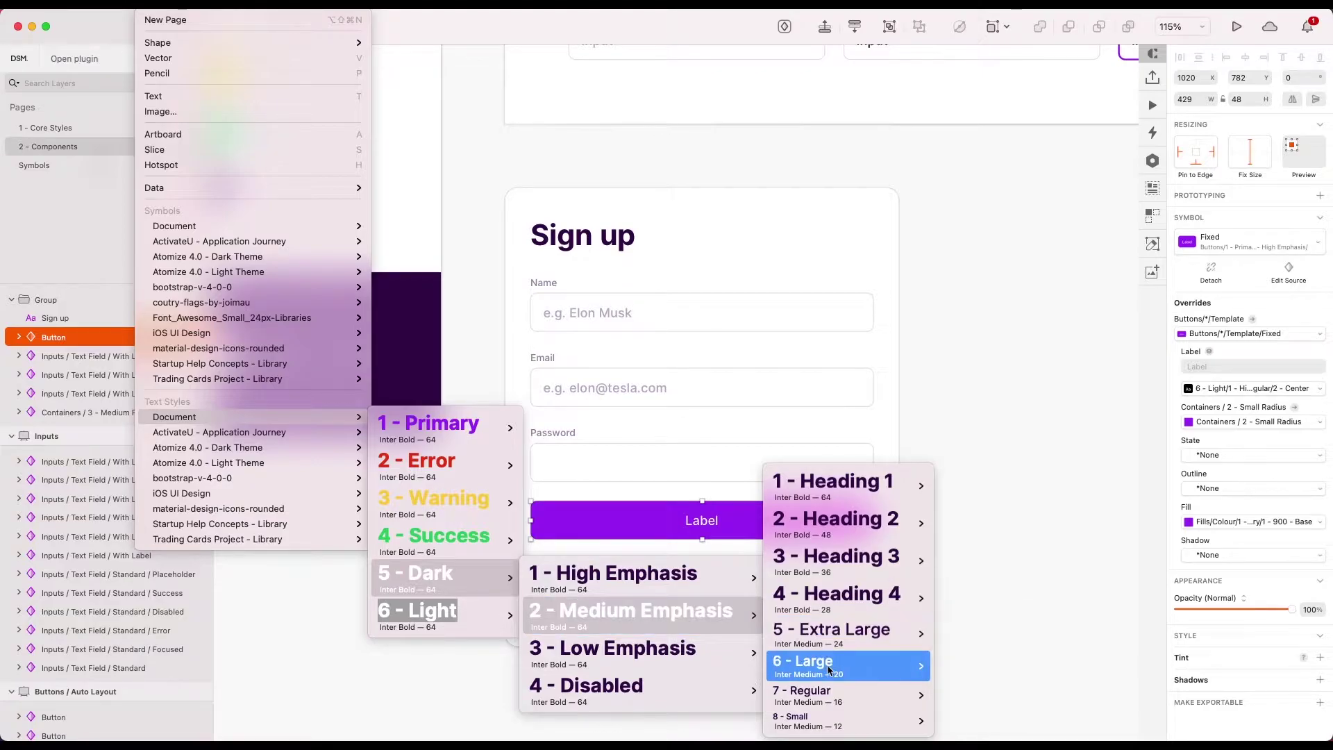
mouse_move(805, 691)
click(961, 659)
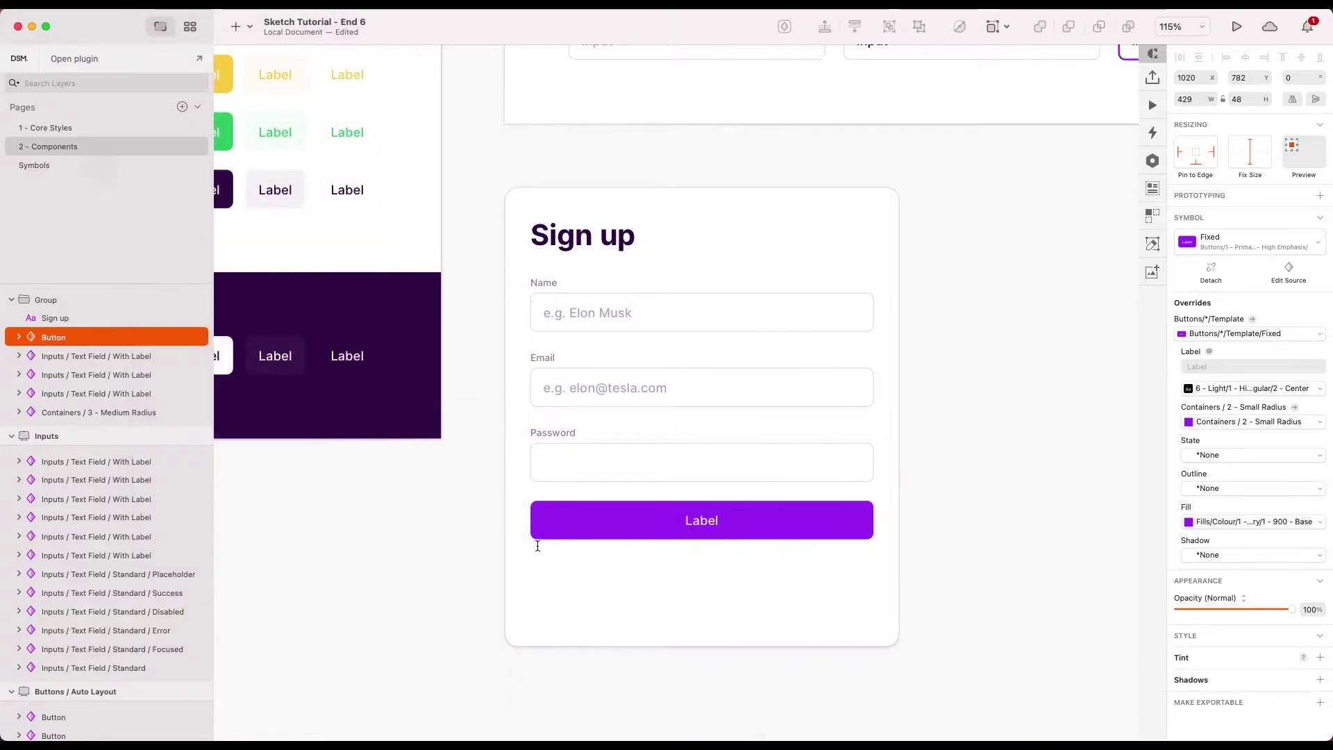
click(531, 563)
text(a)
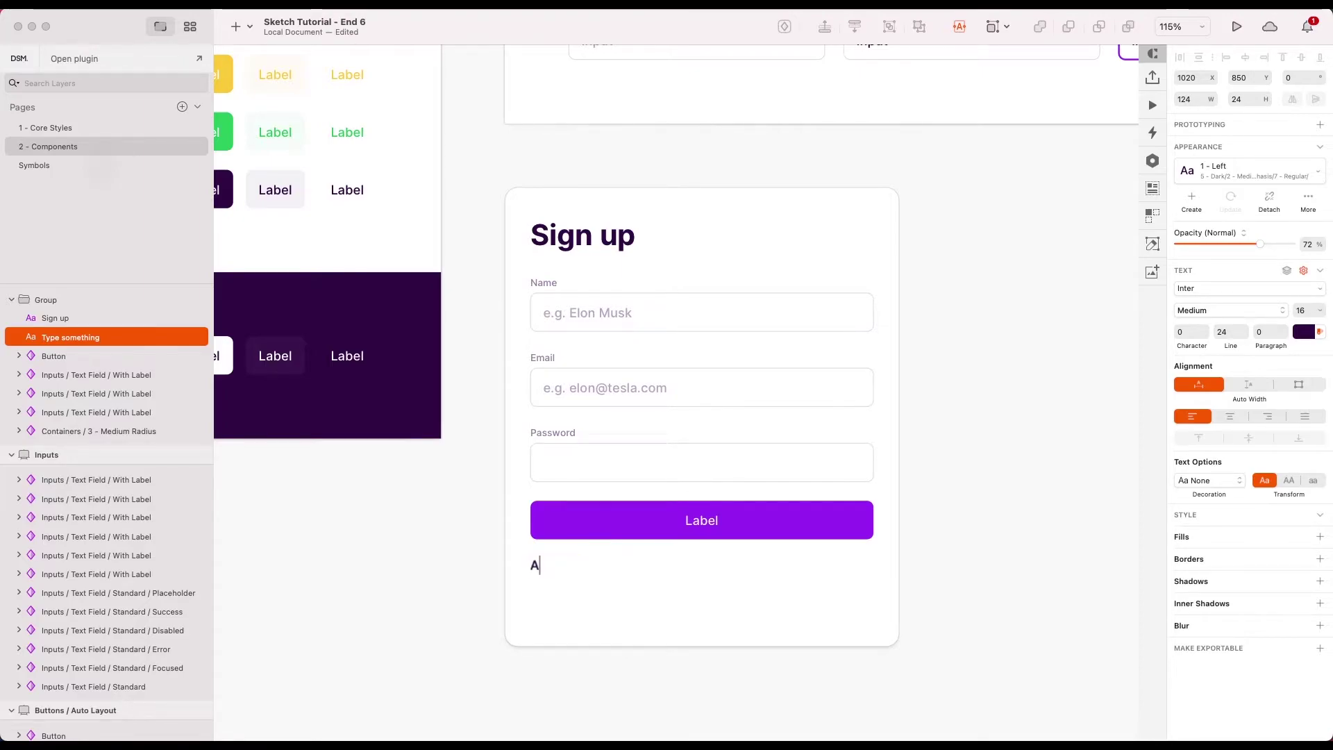
text(lready got an account?)
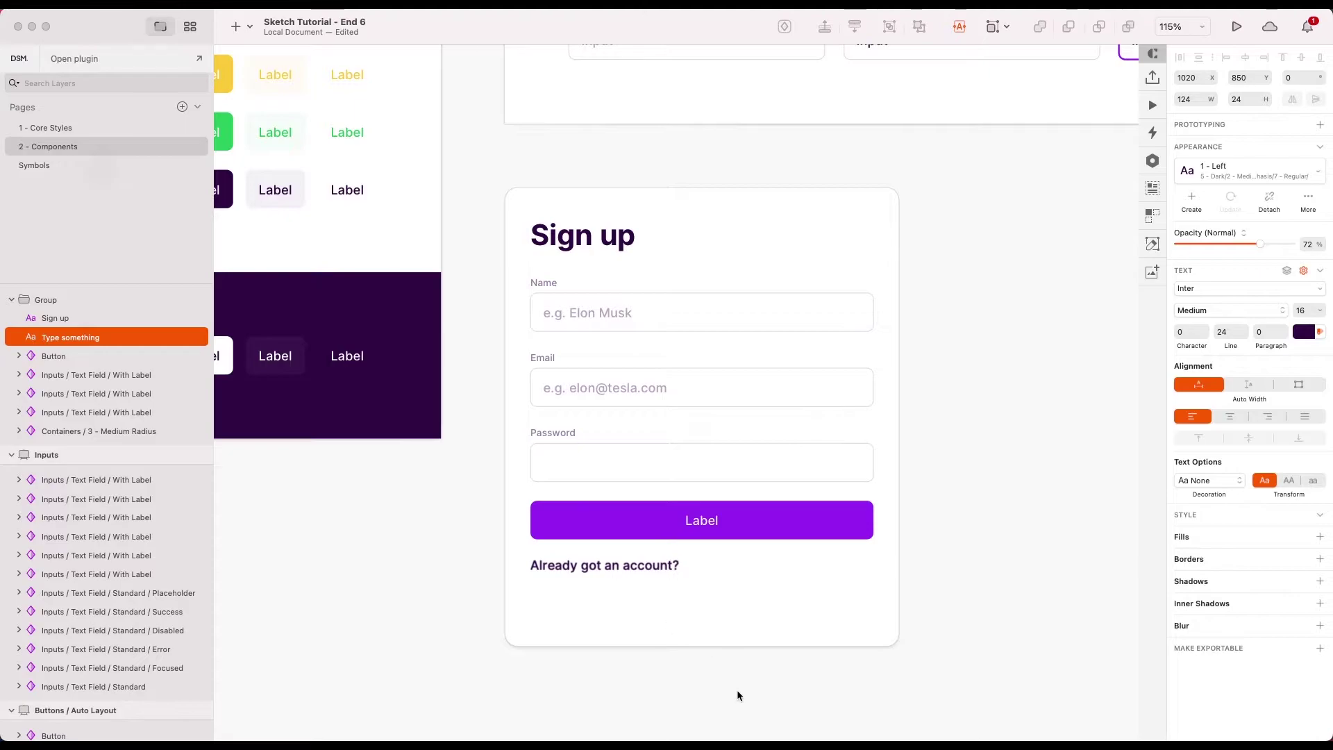
click(737, 695)
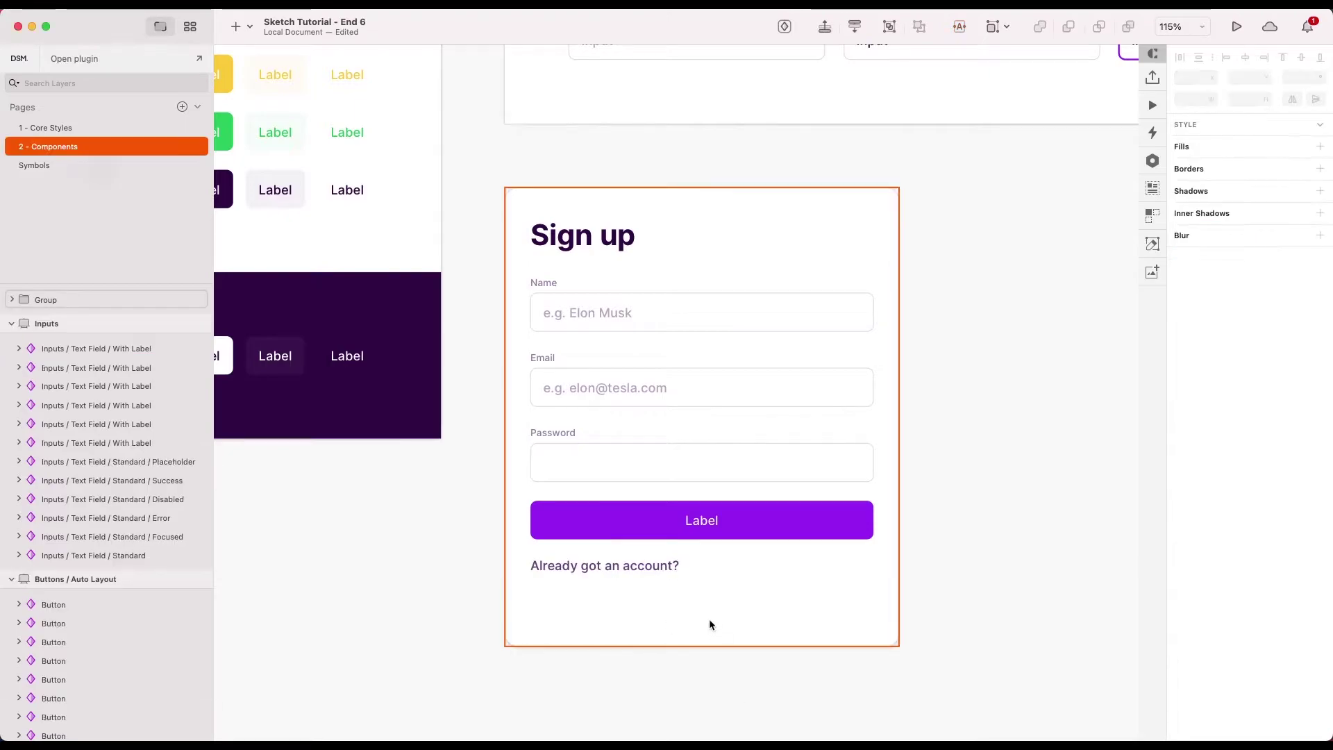
- Nudge the 'Already got an account?' text slightly further below the button
click(643, 565)
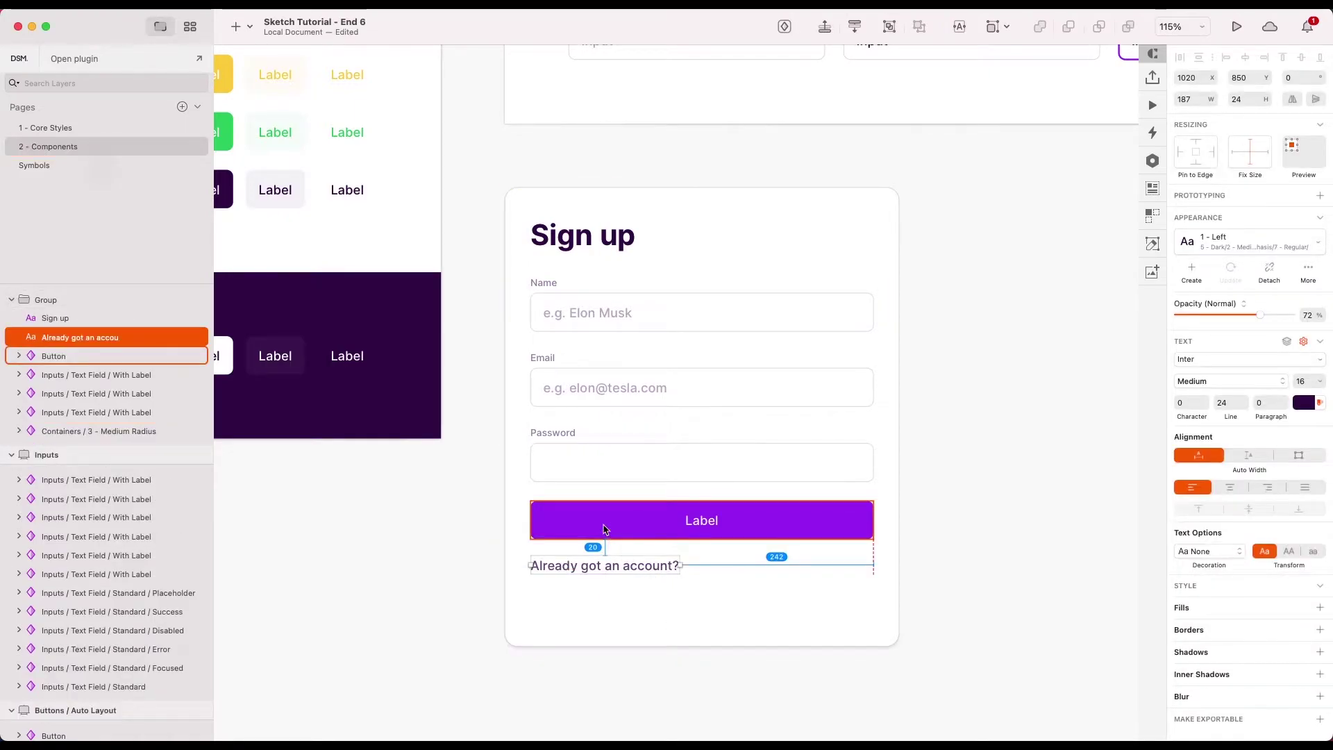
drag(601, 563, 601, 567)
click(661, 595)
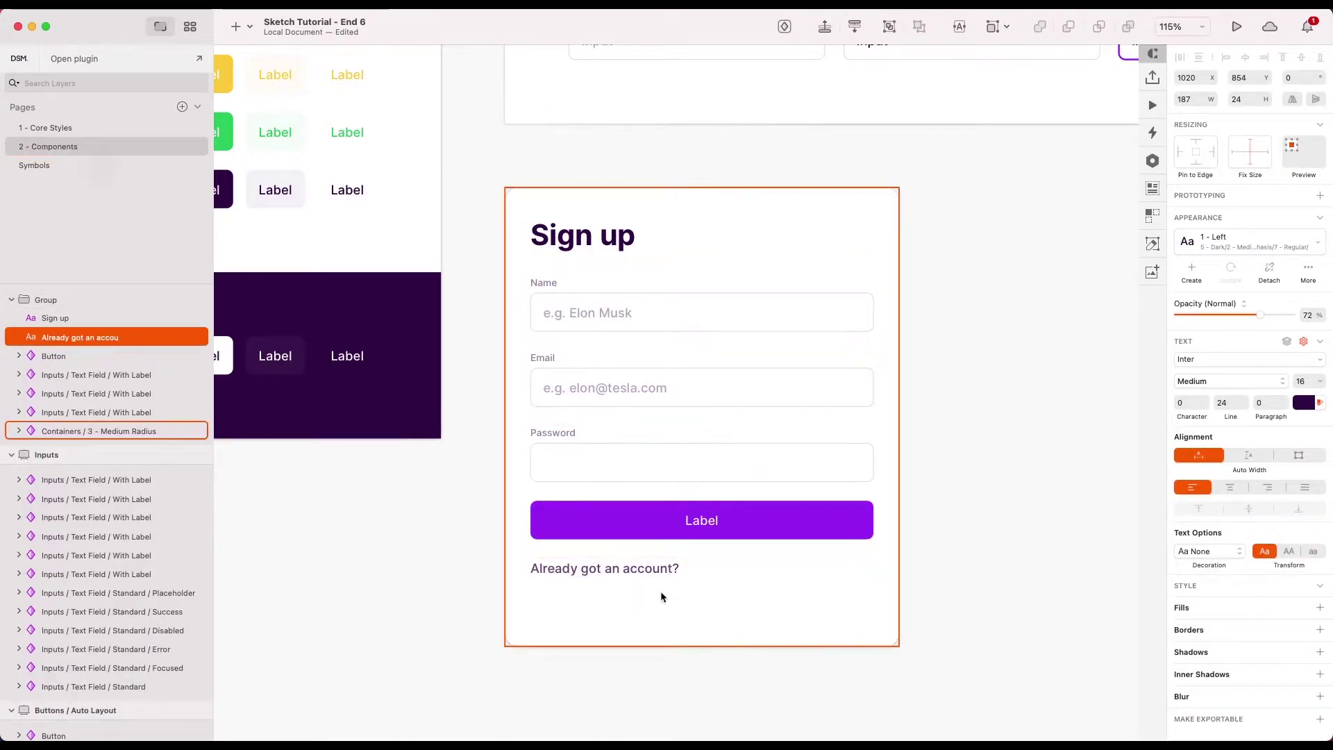
click(622, 572)
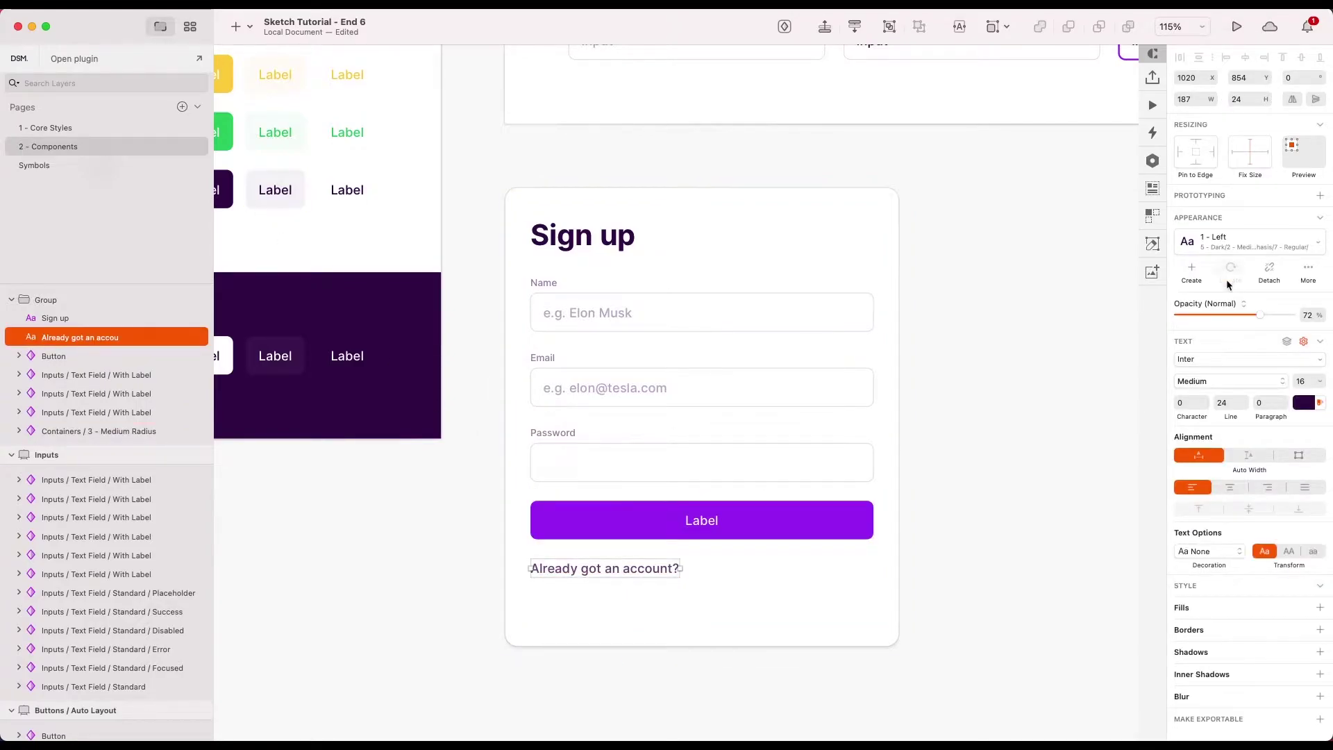
- Restyle the text to the Dark Low Emphasis Regular Left style
click(1233, 251)
mouse_move(1125, 402)
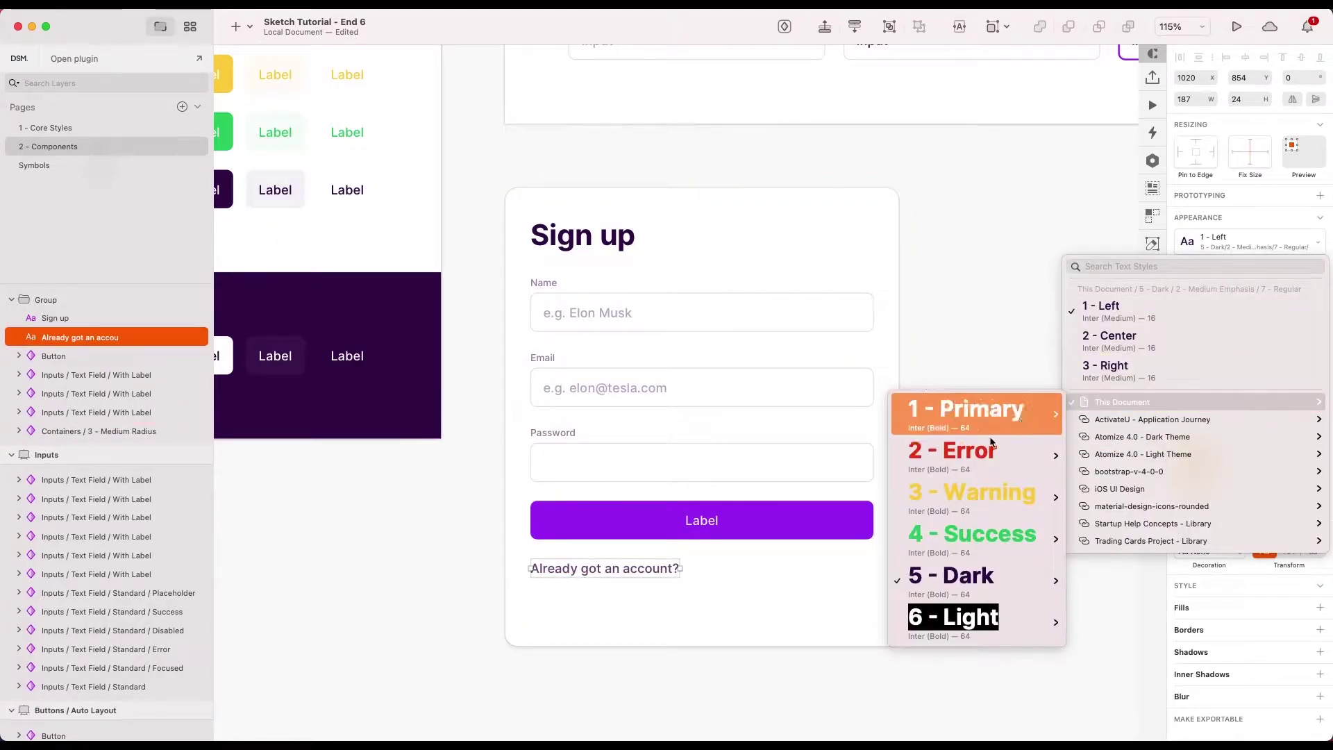
mouse_move(953, 574)
mouse_move(764, 658)
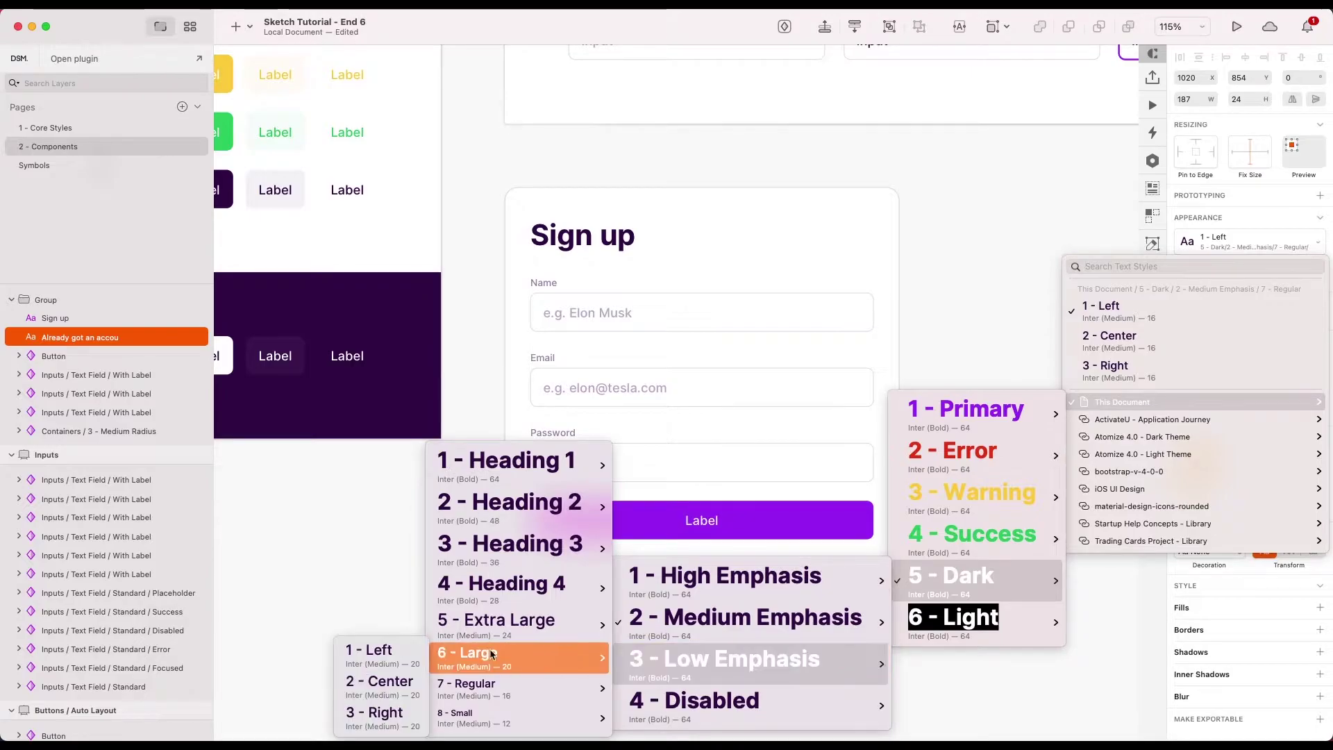
mouse_move(469, 695)
click(378, 651)
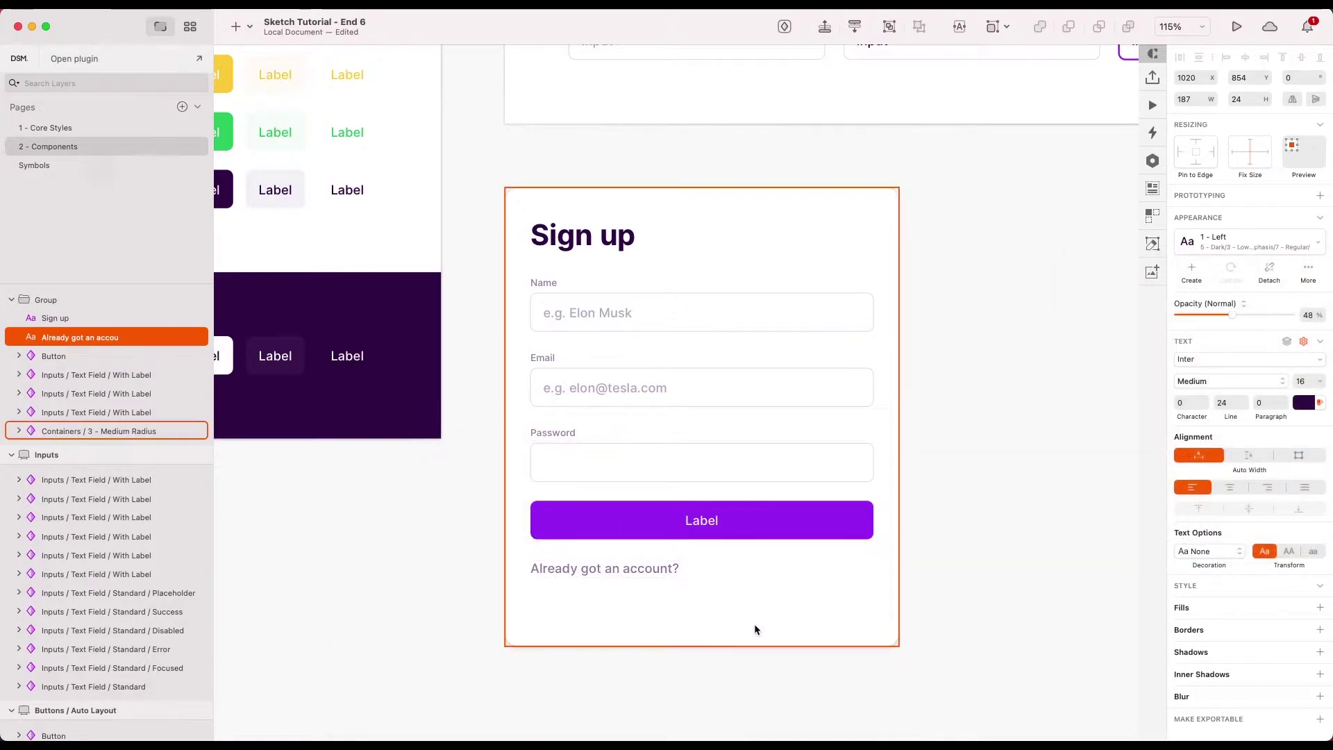
click(754, 624)
scroll(764, 701, down, 3)
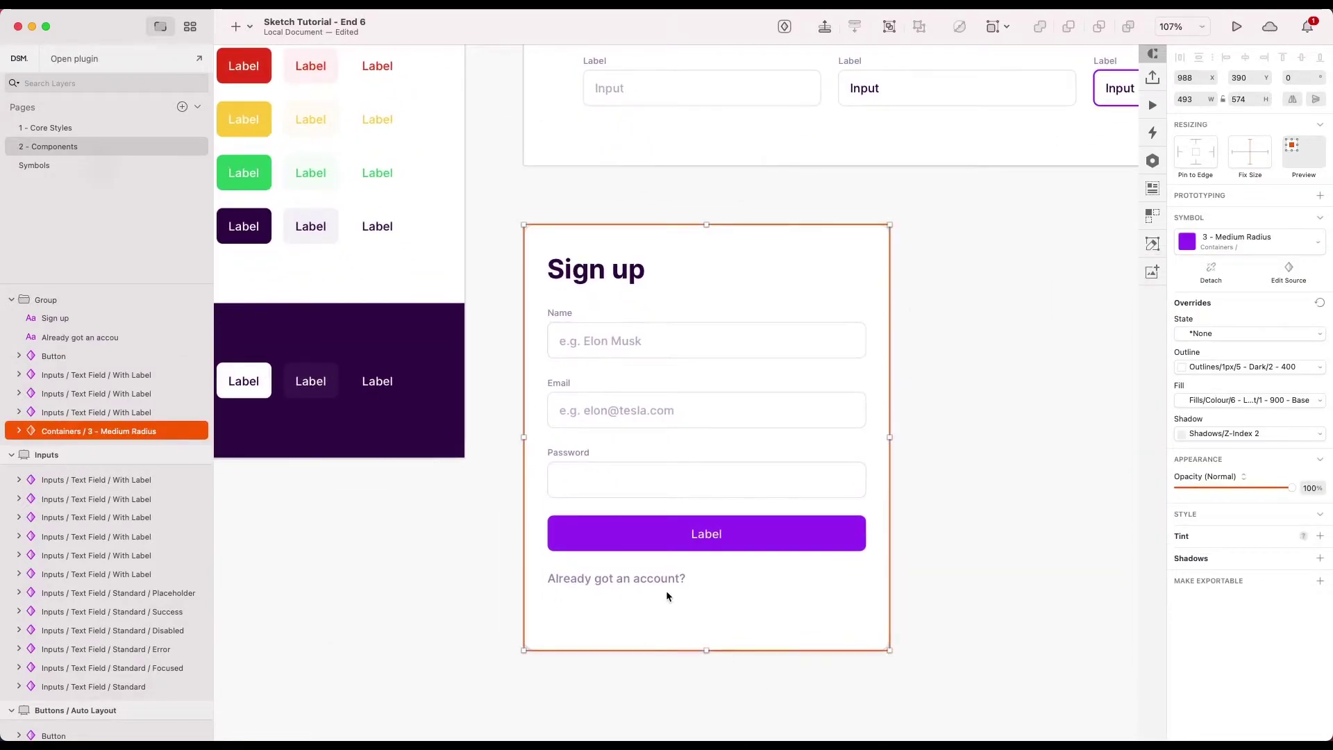
click(680, 582)
scroll(697, 581, up, 2)
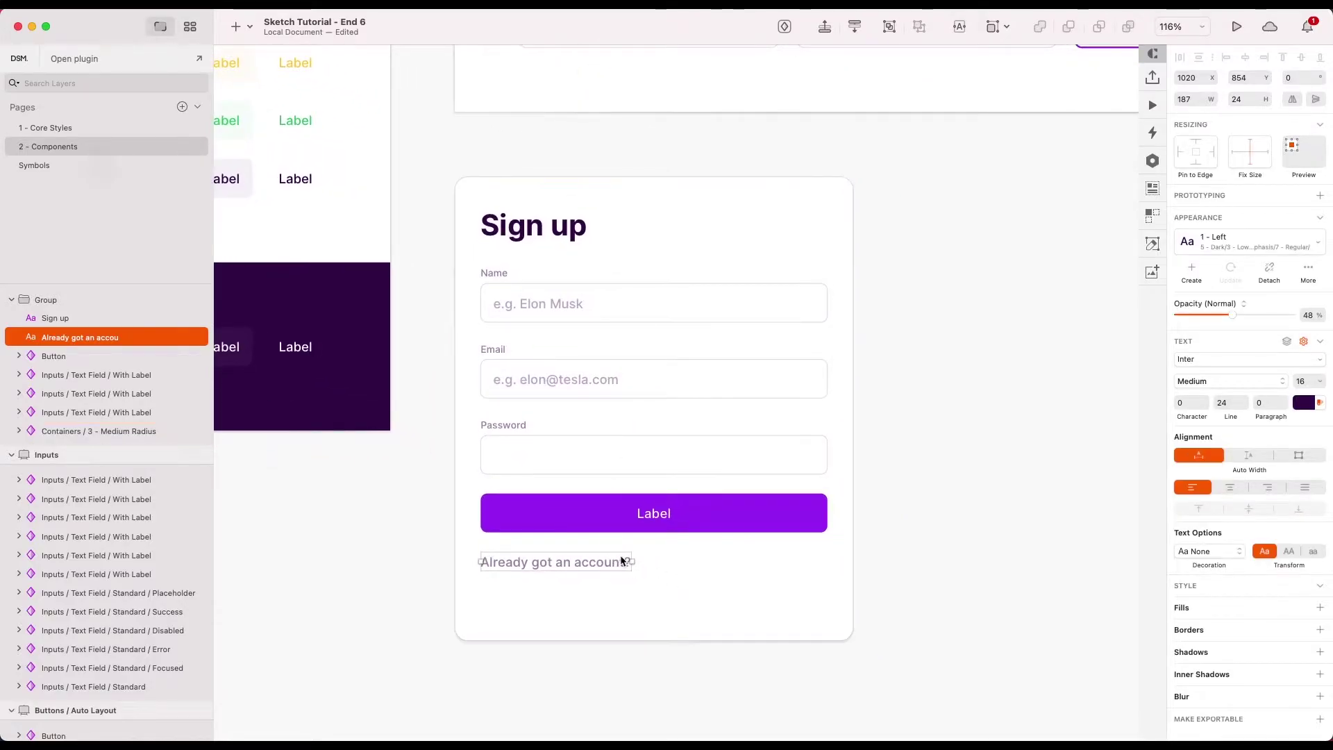
- Duplicate the text to its right and give the copy the Primary Regular Left style
drag(625, 561, 751, 566)
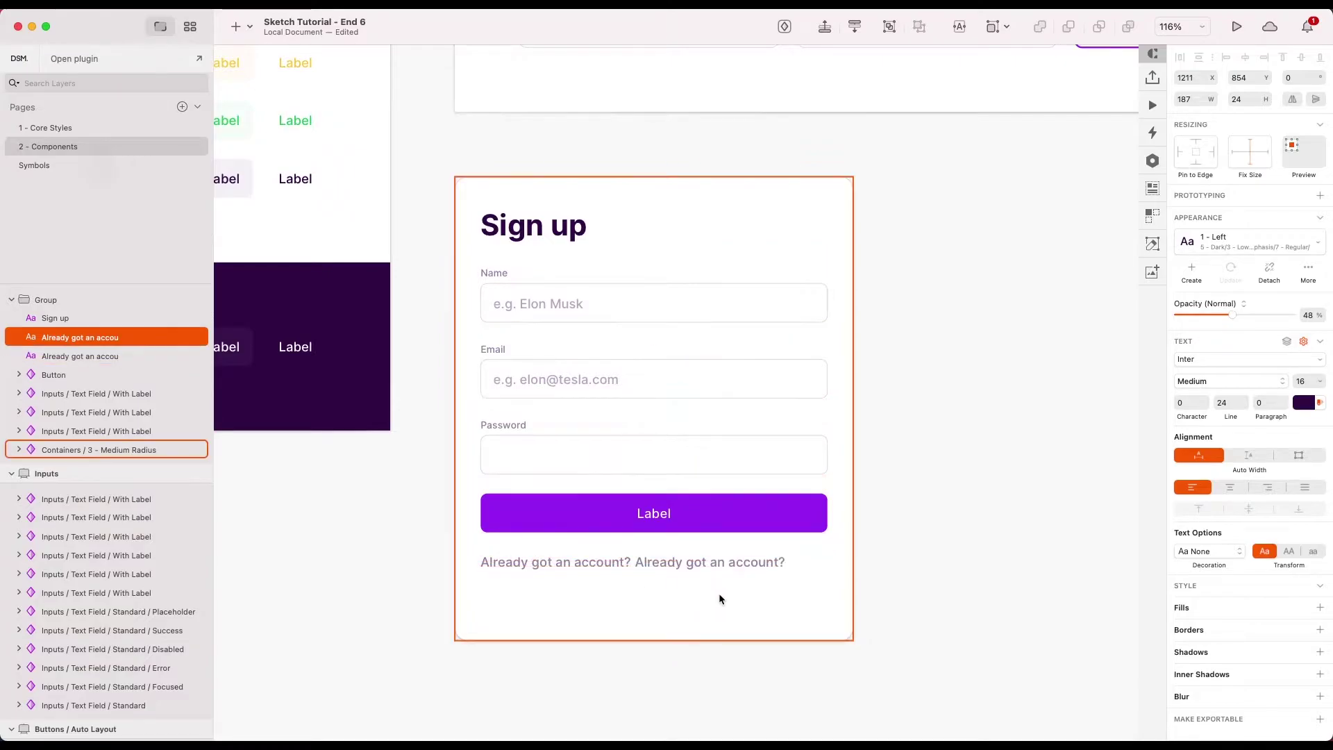
click(746, 571)
click(749, 567)
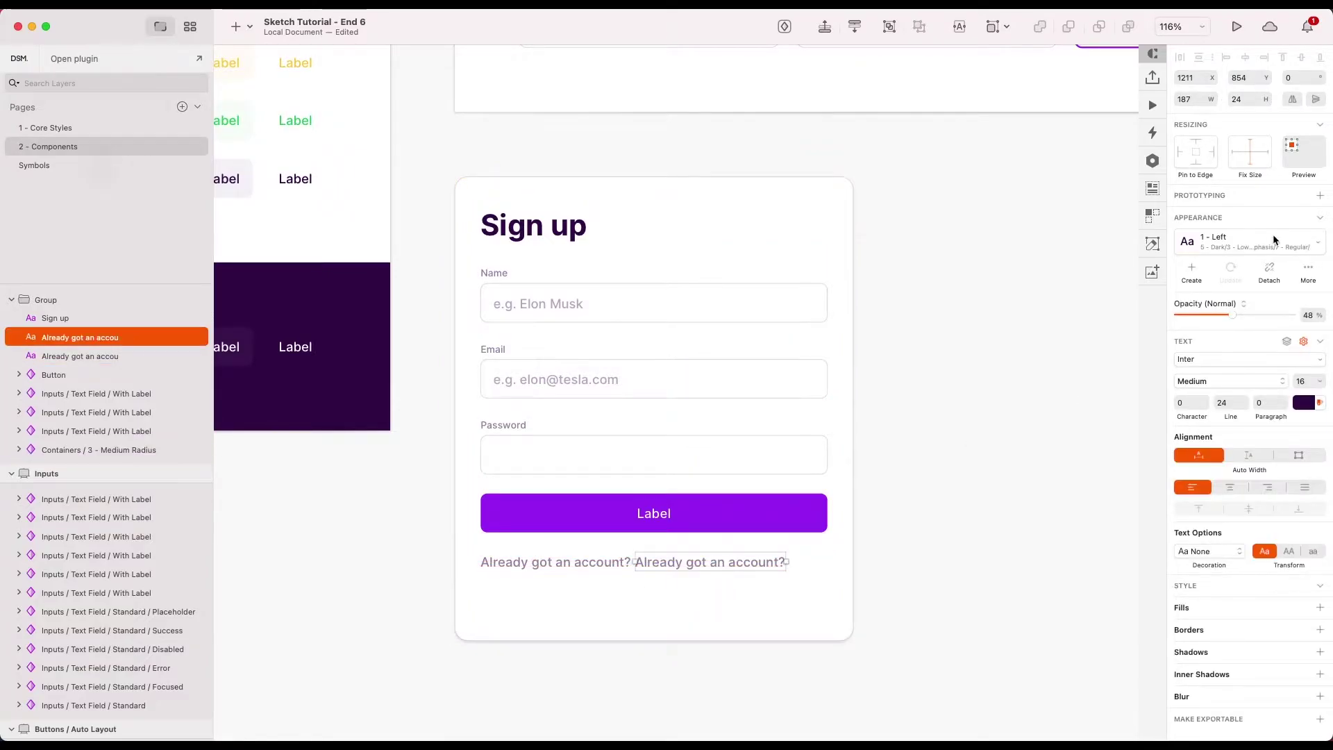
click(1272, 238)
mouse_move(1147, 399)
mouse_move(1002, 426)
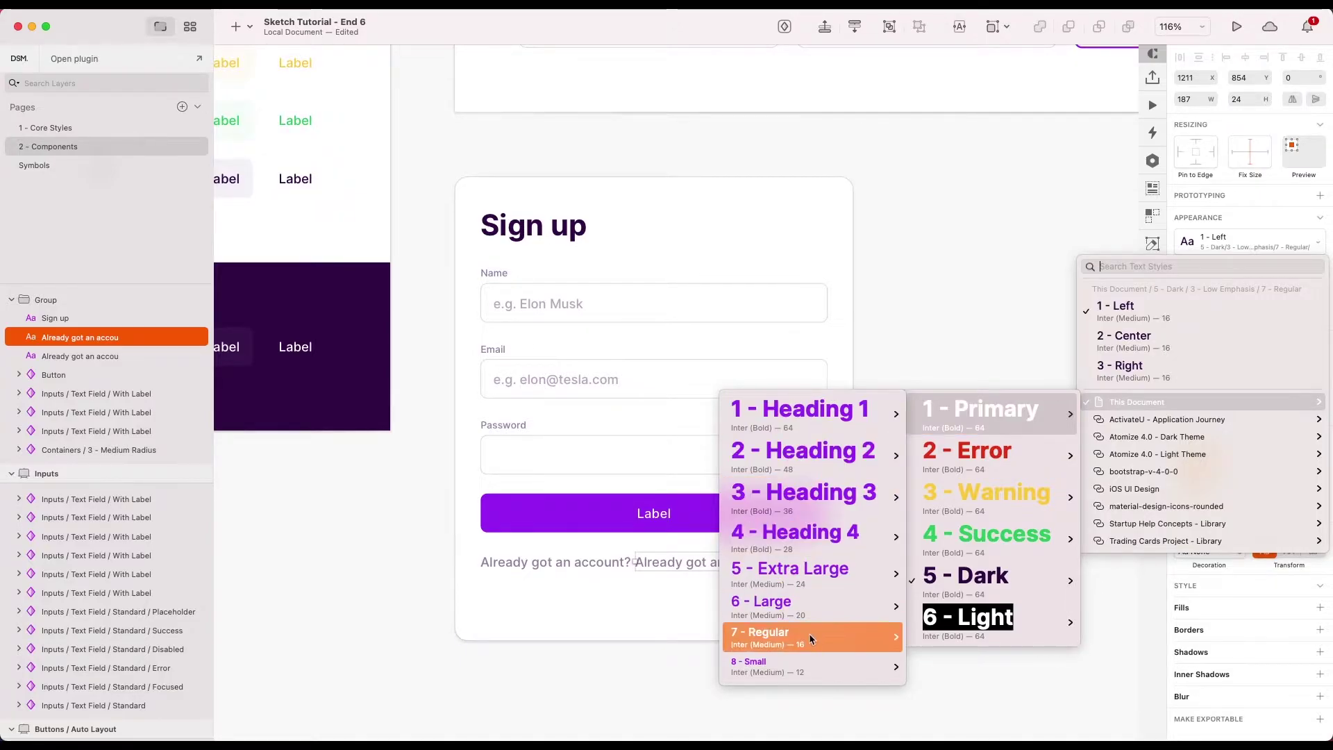
mouse_move(805, 633)
click(655, 639)
- Replace the copy's content with 'Sign in here'
click(739, 597)
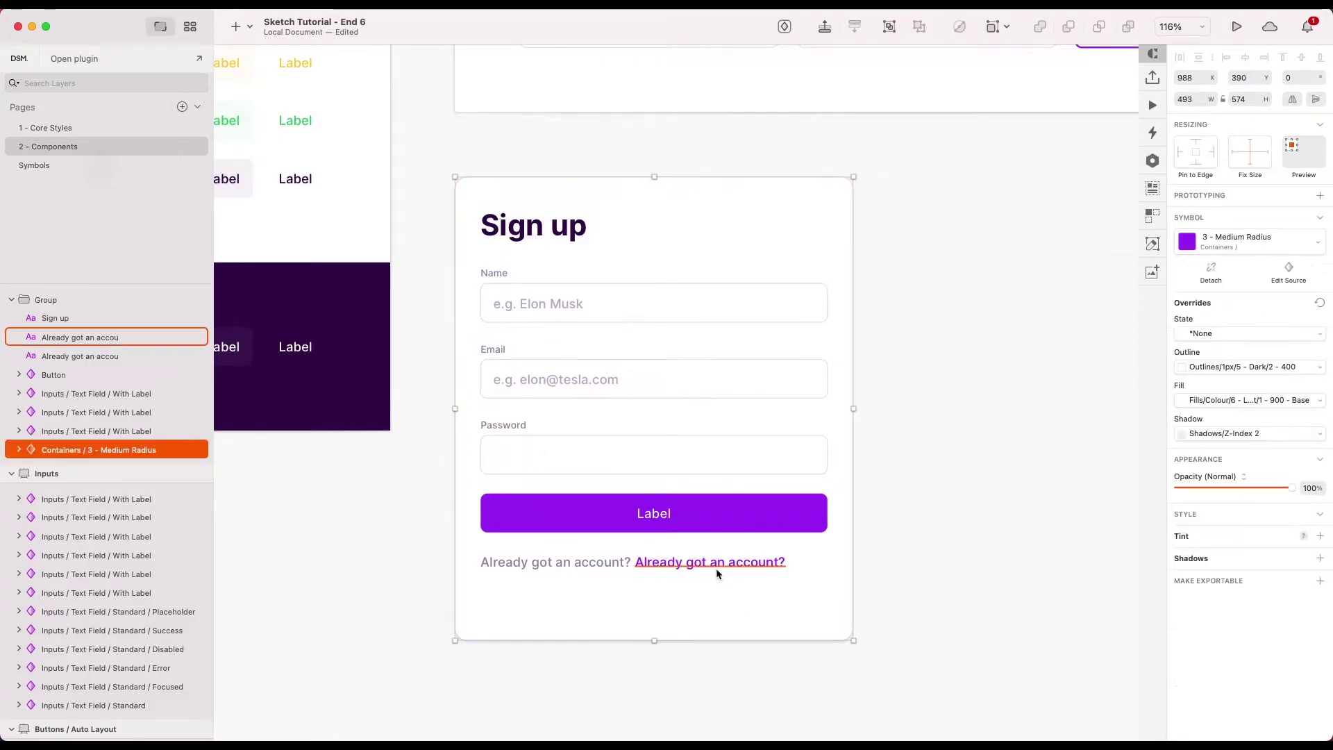
double_click(716, 568)
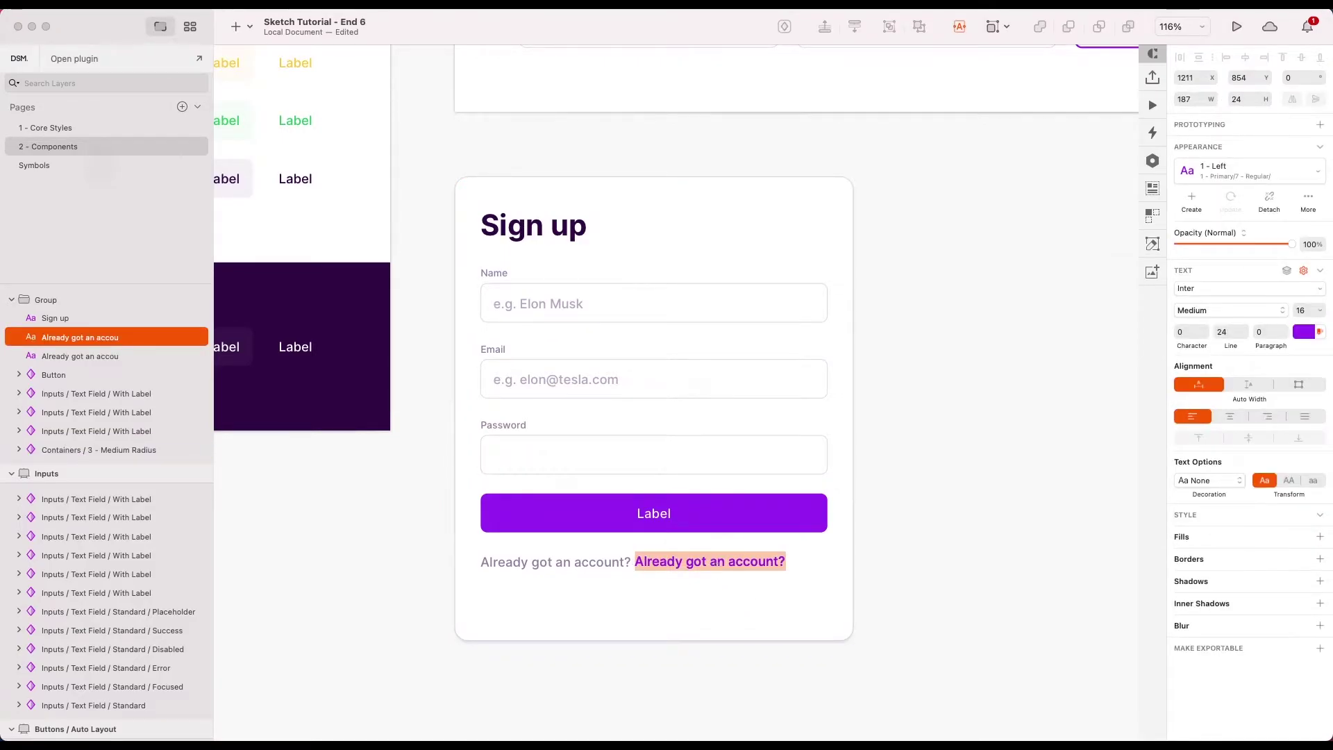
text(Sign in here)
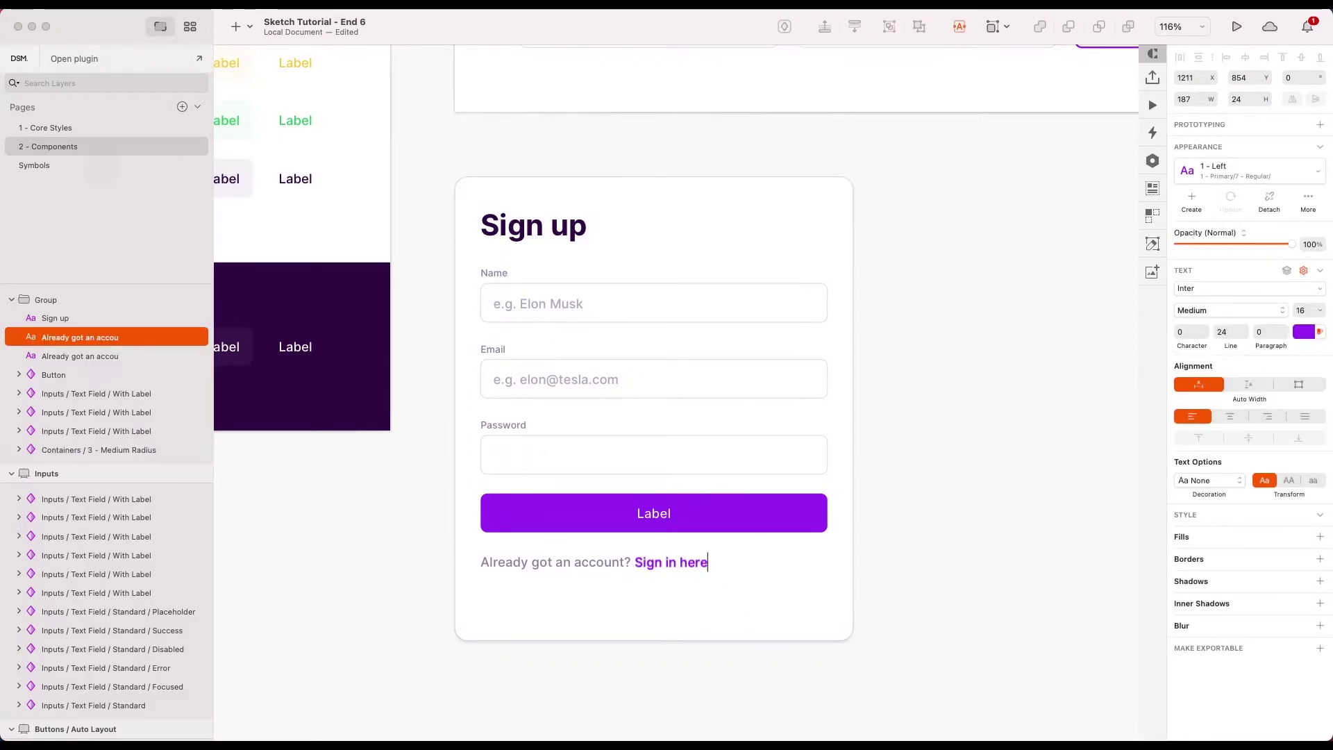
click(752, 670)
scroll(729, 660, down, 1)
scroll(639, 587, up, 2)
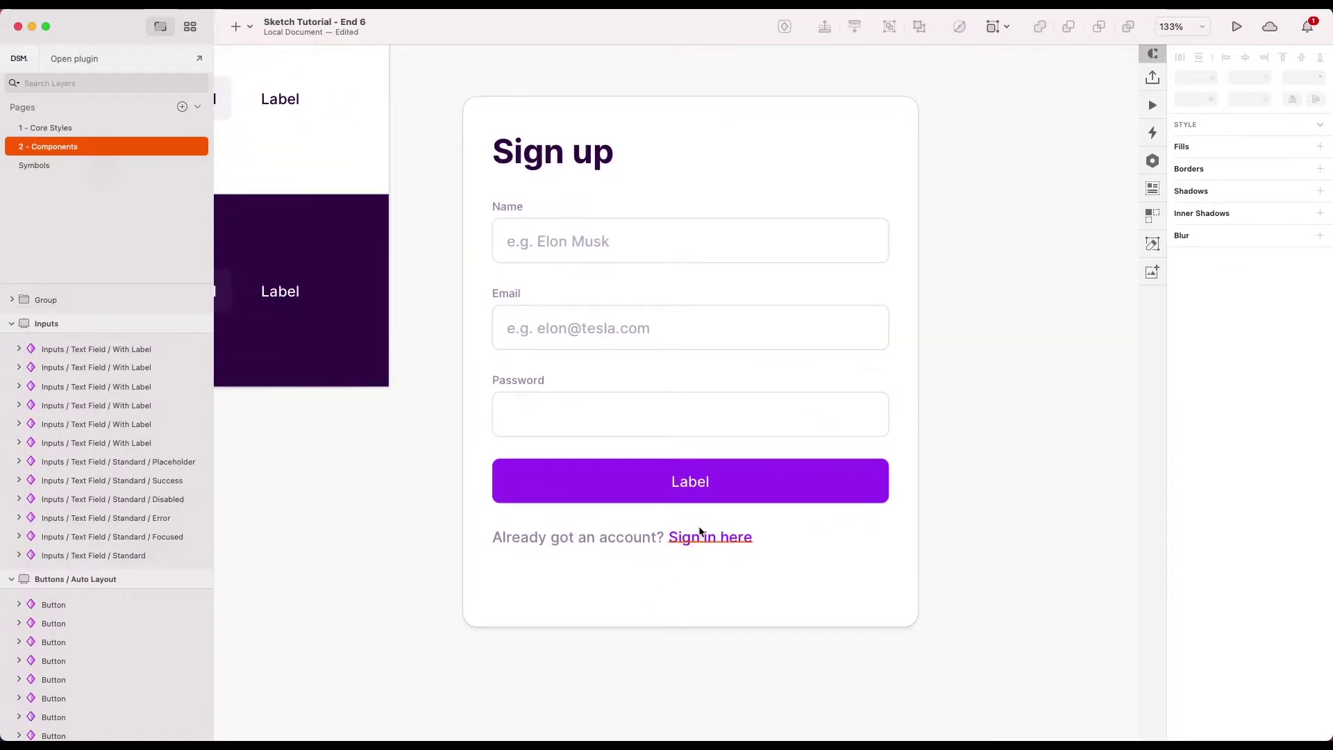
click(684, 542)
- Group 'Already got an account?' and 'Sign in here' with Cmd+G and rename the group
scroll(730, 573, down, 3)
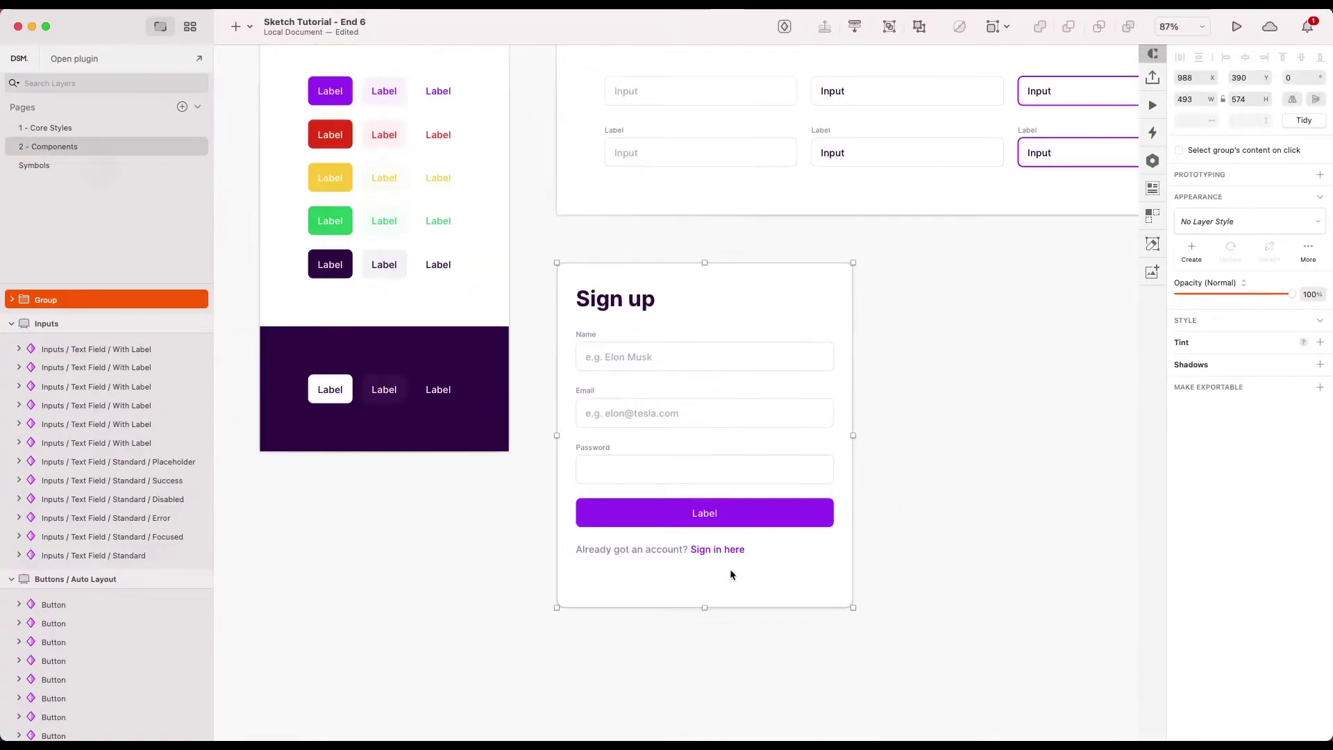
key(Escape)
double_click(708, 554)
shift+click(658, 553)
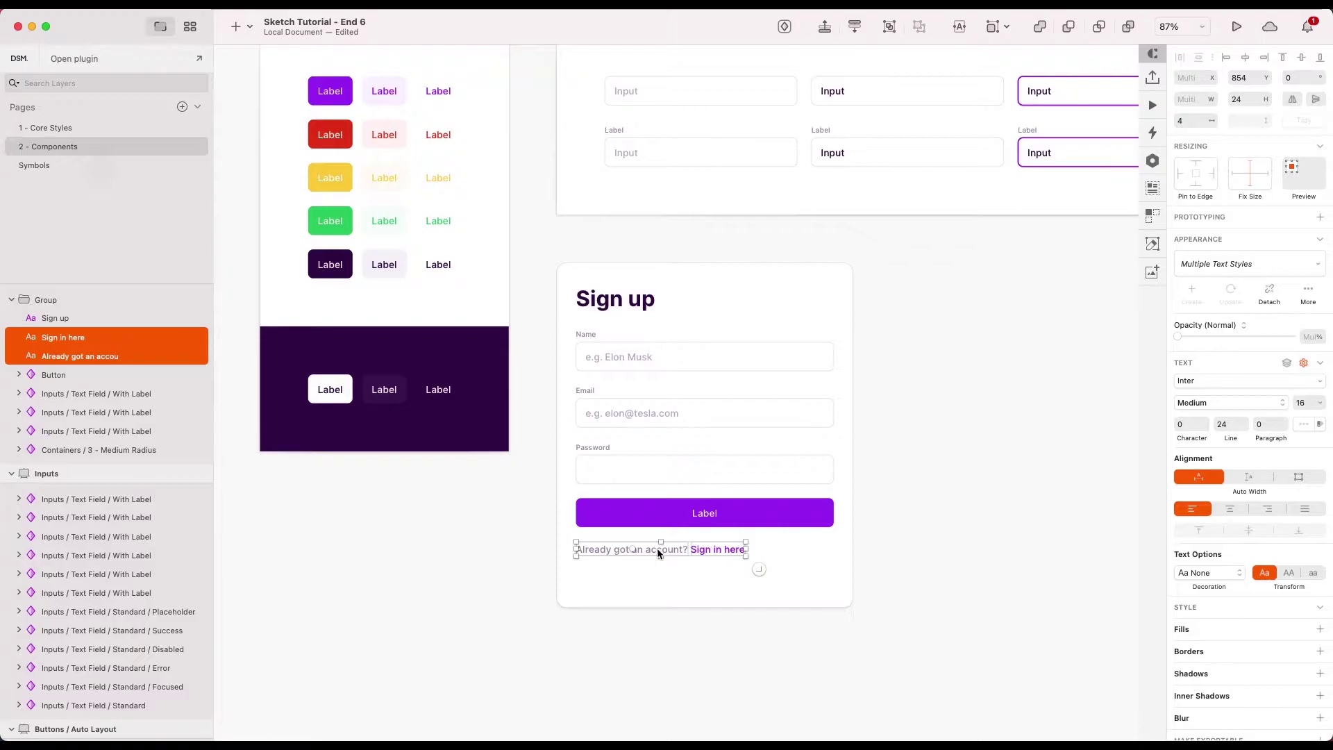
key(super+g)
key(super+r)
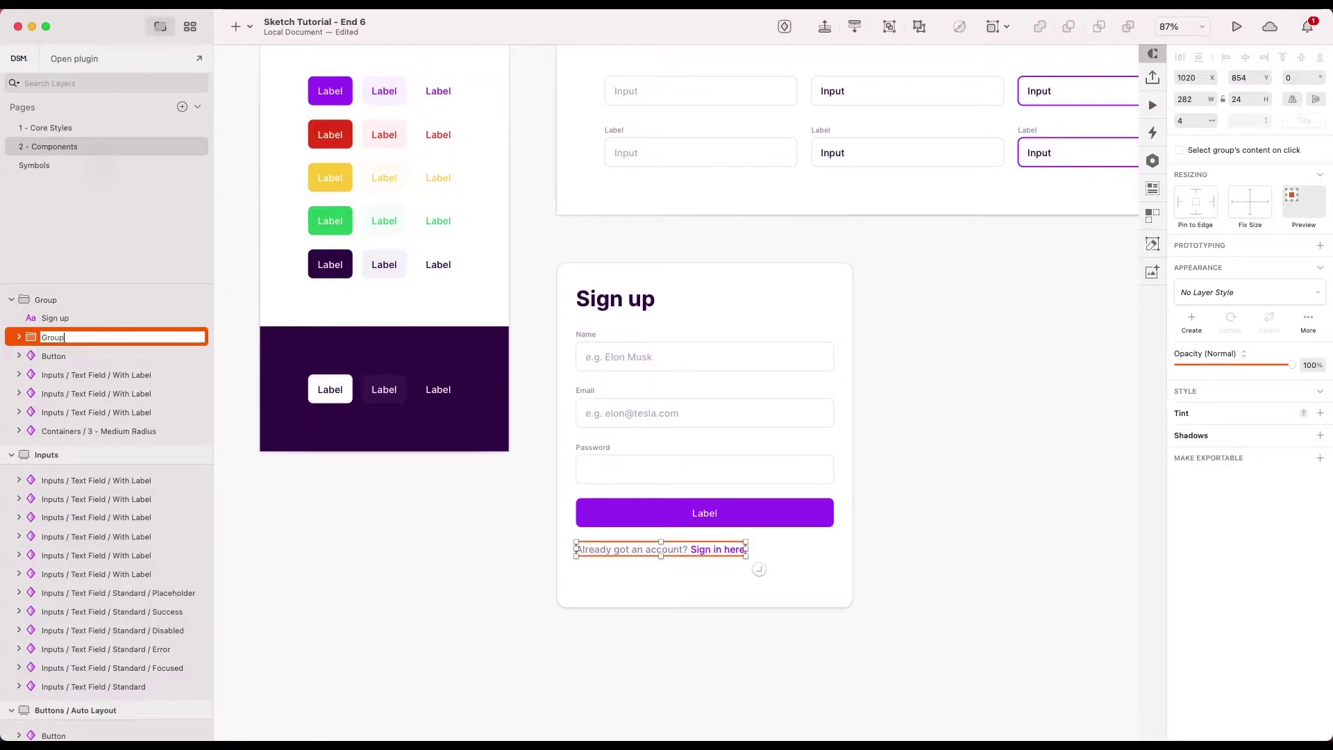
key(Return)
- Shorten the card's background container to a height of 520
click(394, 547)
click(675, 552)
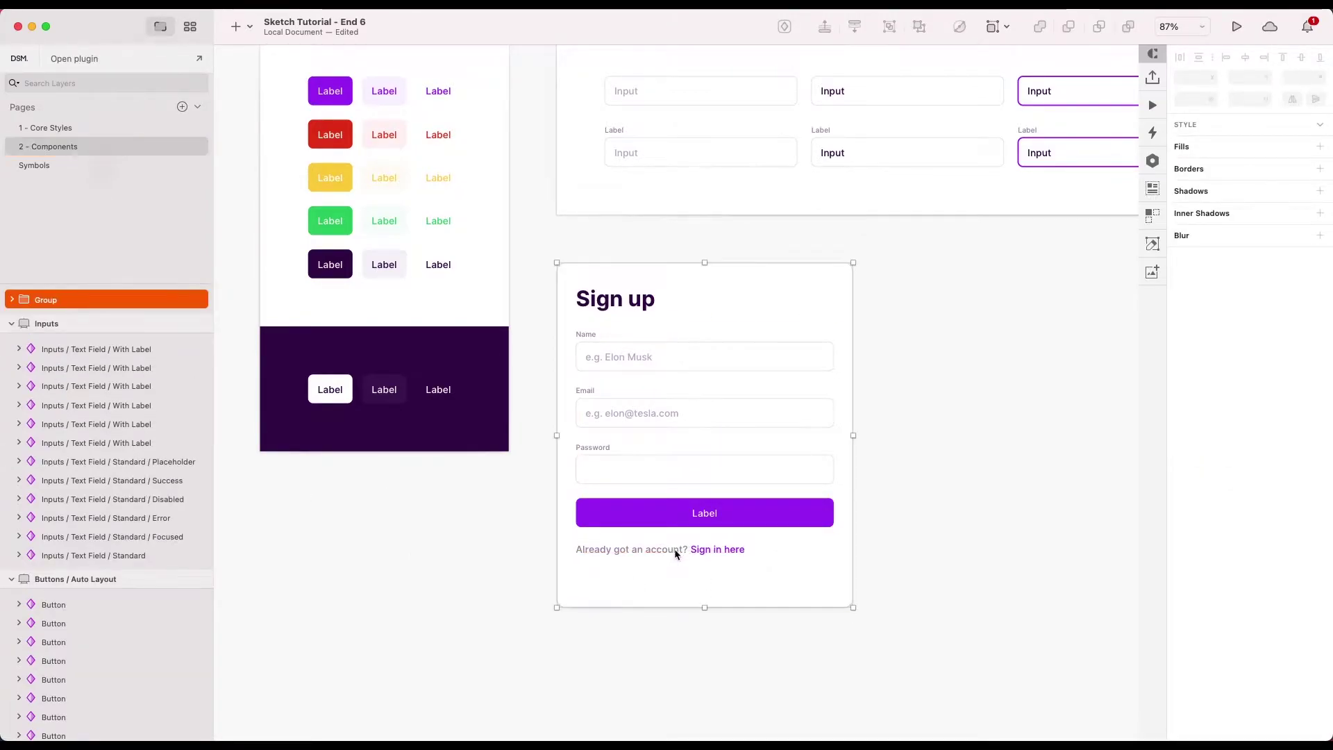
double_click(675, 552)
click(657, 576)
drag(705, 608, 705, 574)
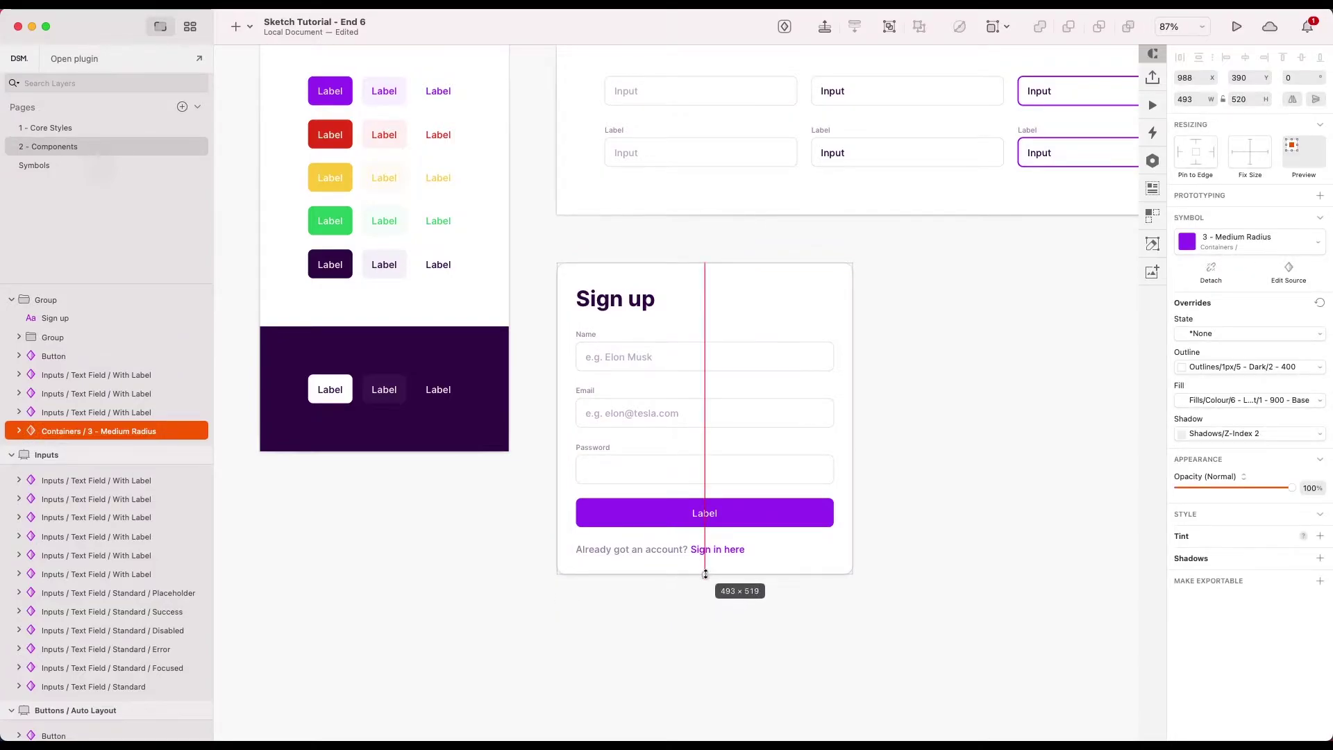
click(1253, 98)
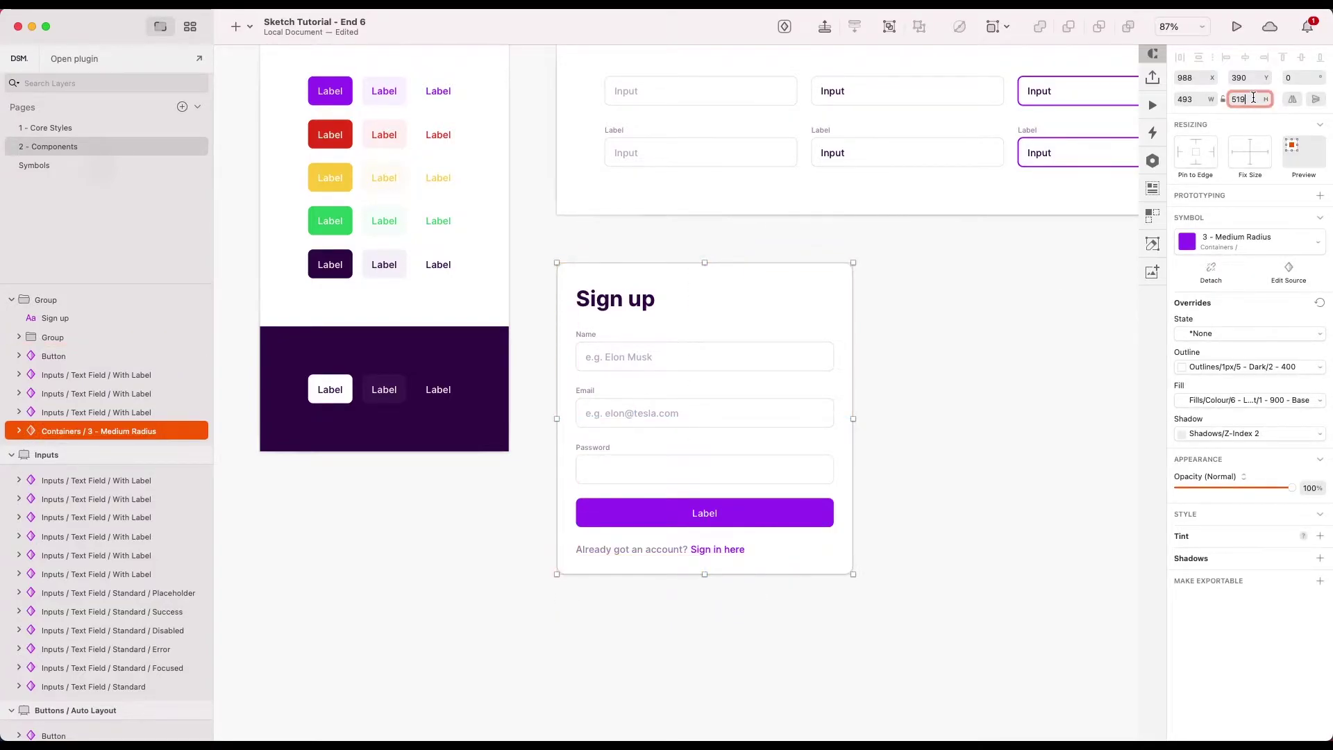
key(Return)
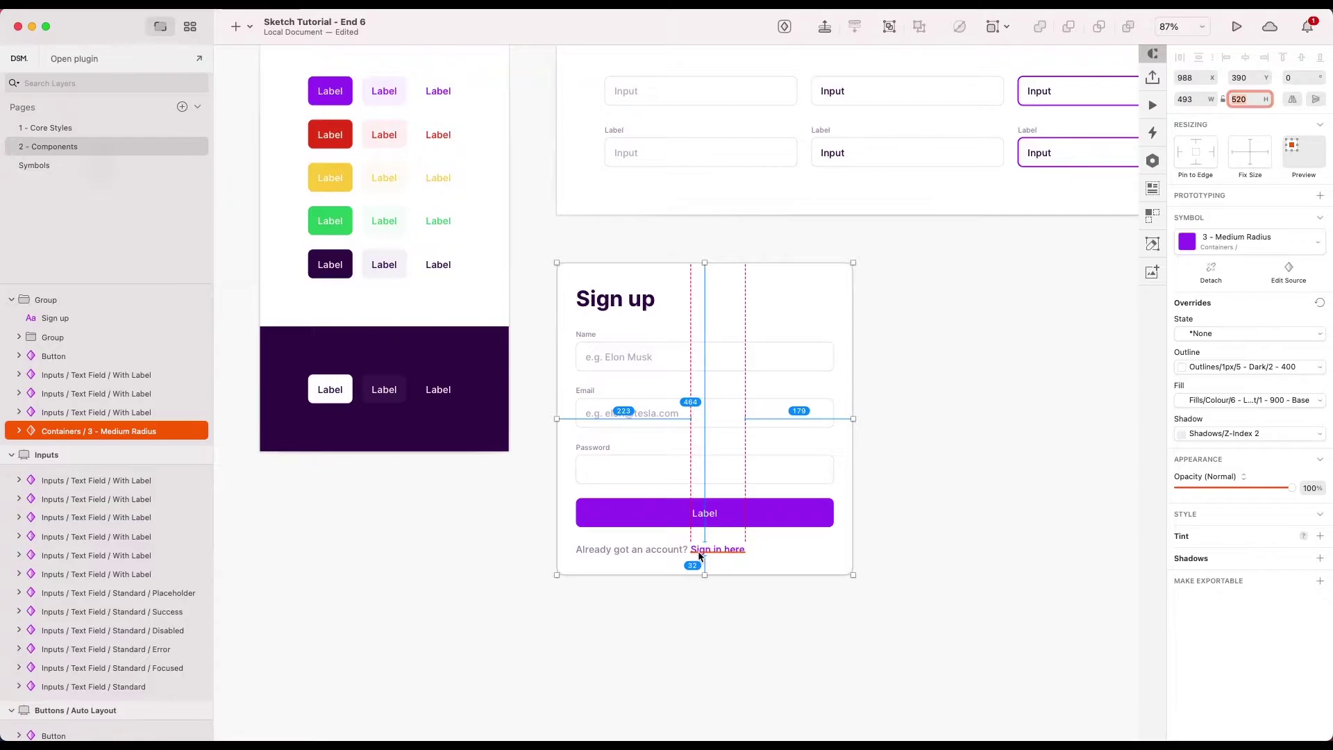
click(691, 550)
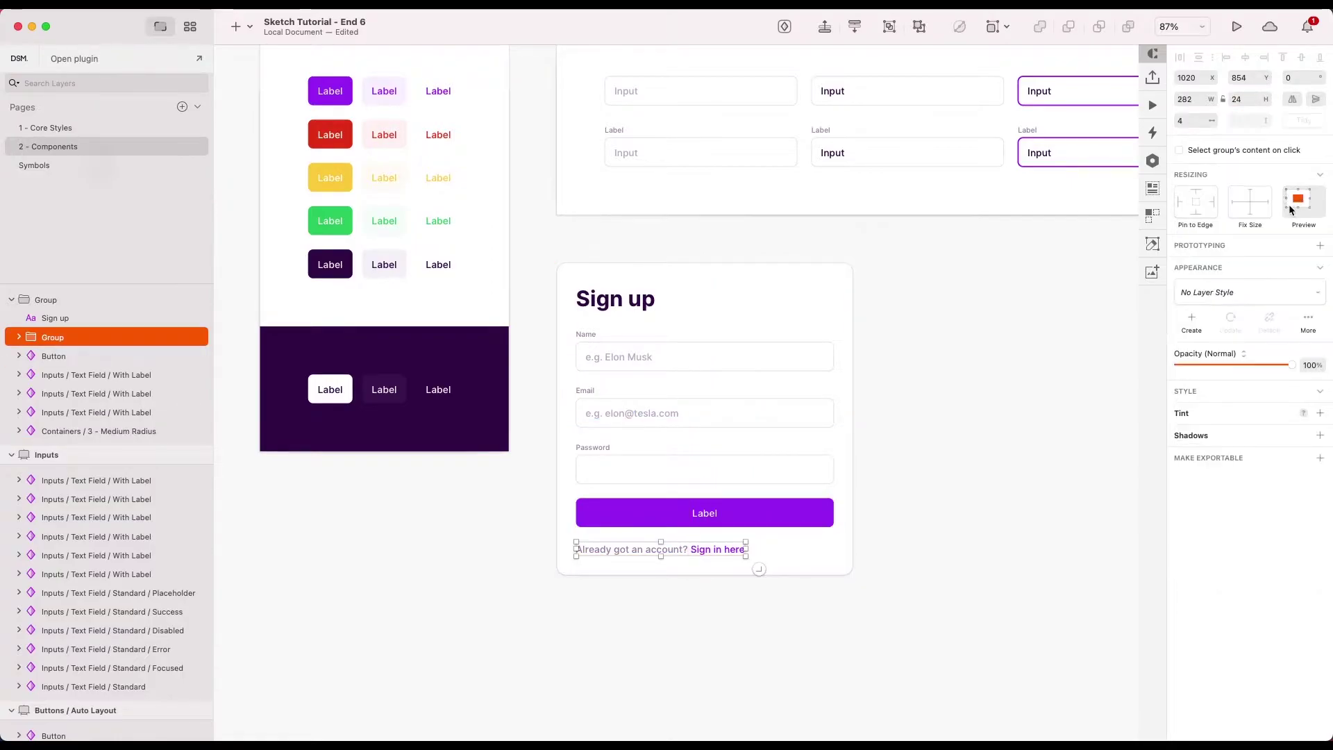
- Set the sign-in text group to Fix Height and pin it left, then test-resize the card and undo
click(1245, 198)
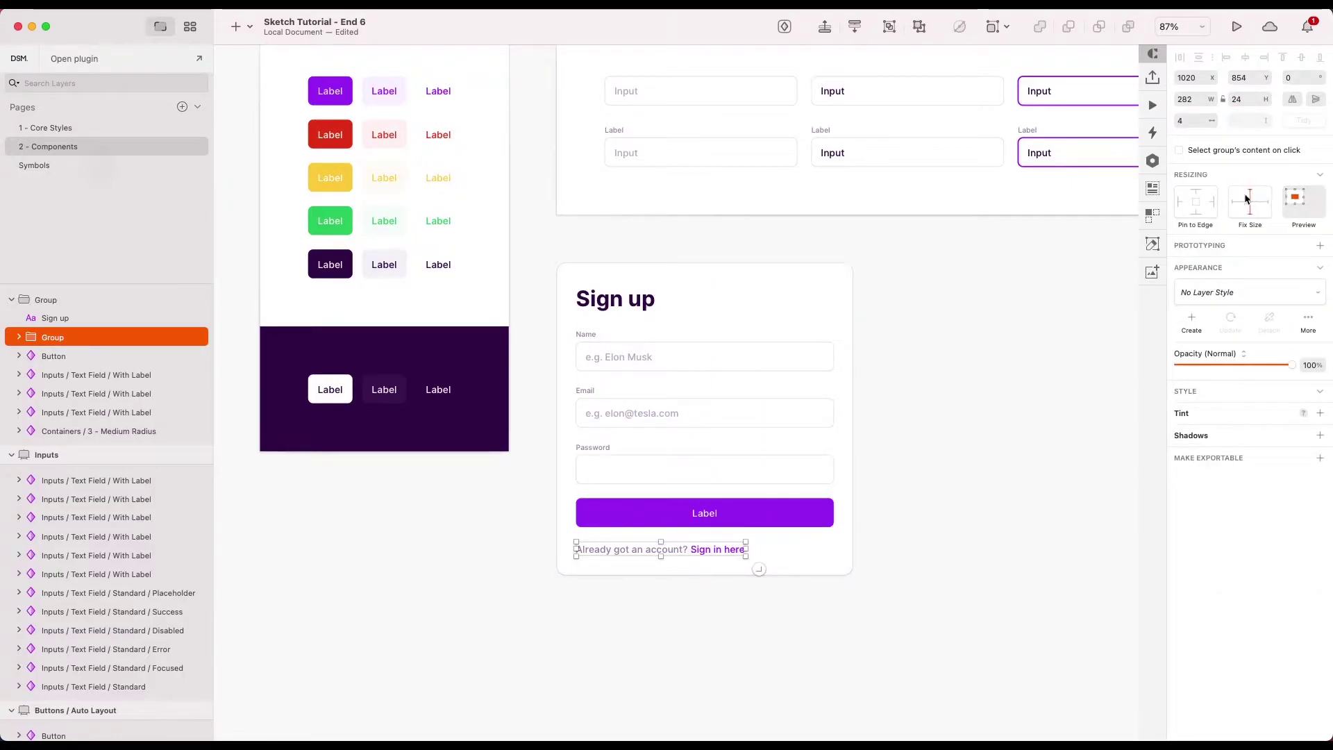
click(1182, 200)
click(1006, 301)
click(738, 547)
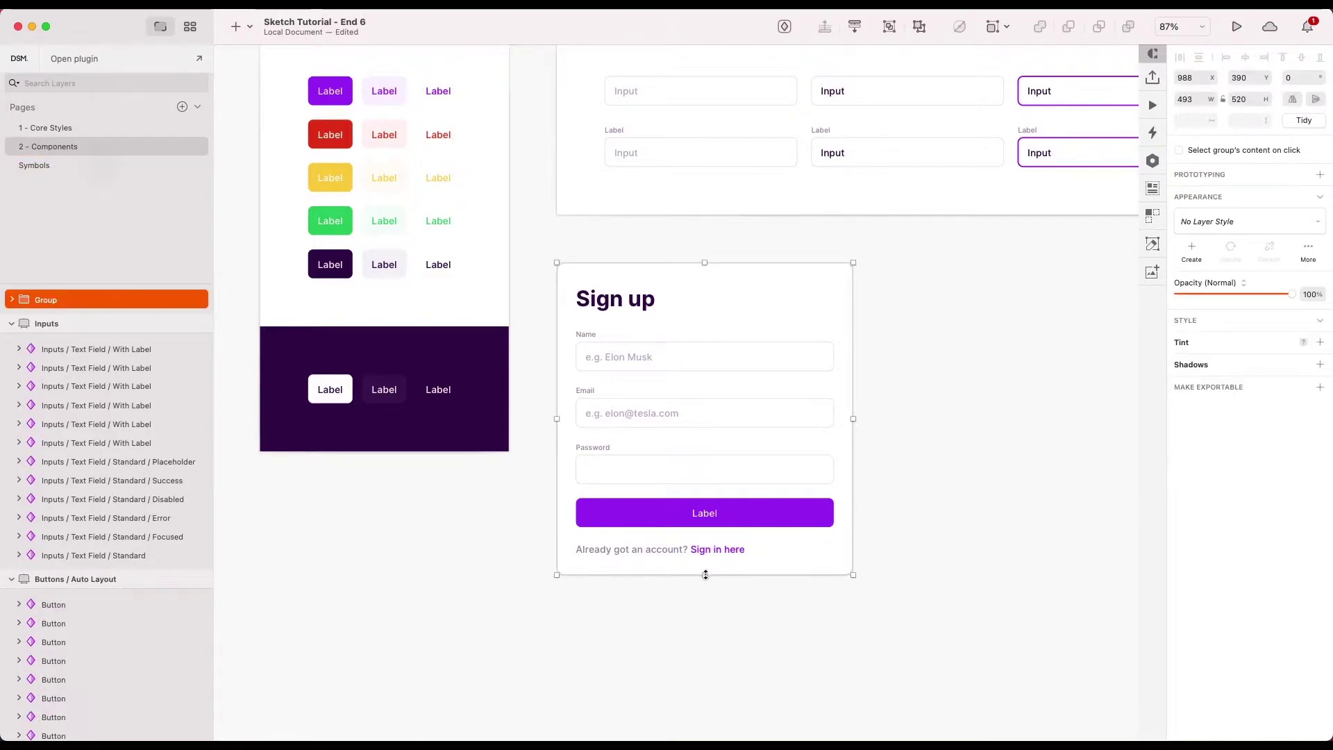
drag(704, 575, 705, 679)
key(super+z)
drag(854, 419, 895, 419)
key(super+z)
- Nudge the sign-up card slightly left and widen it to 512
double_click(702, 549)
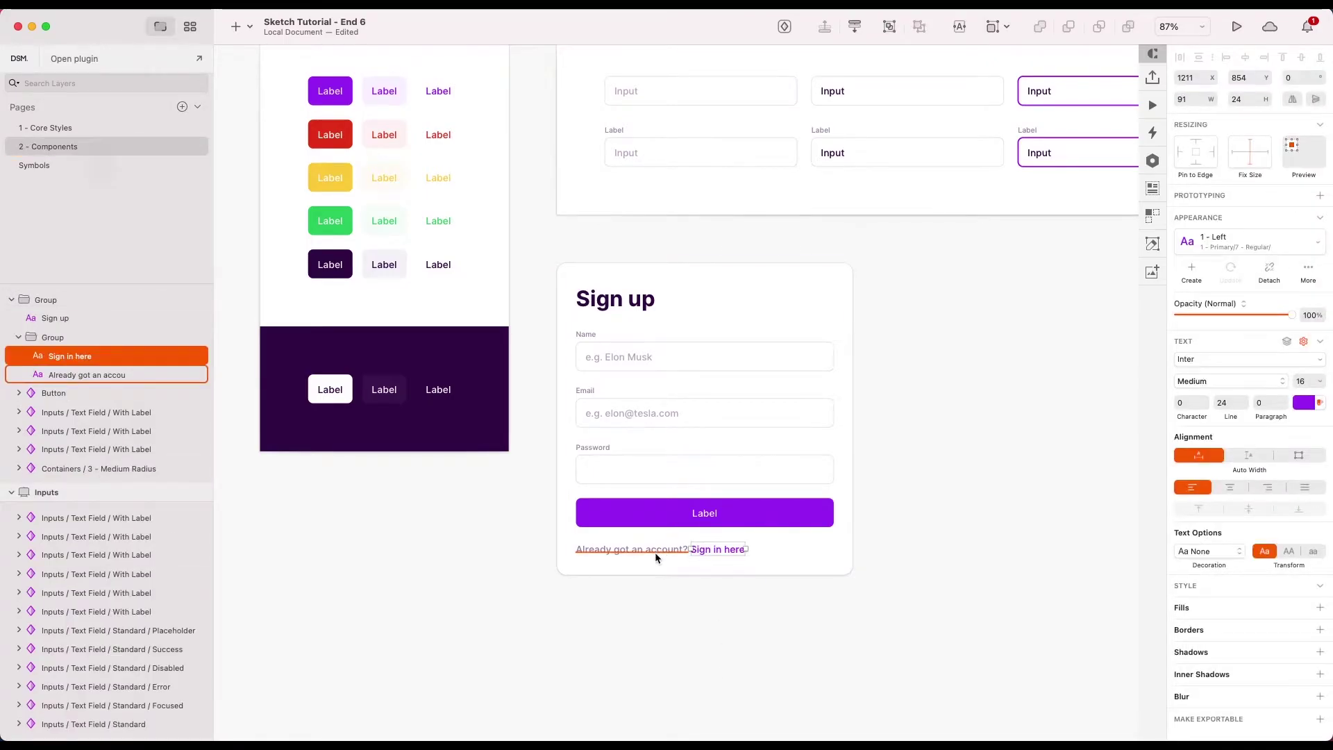
click(664, 552)
click(719, 548)
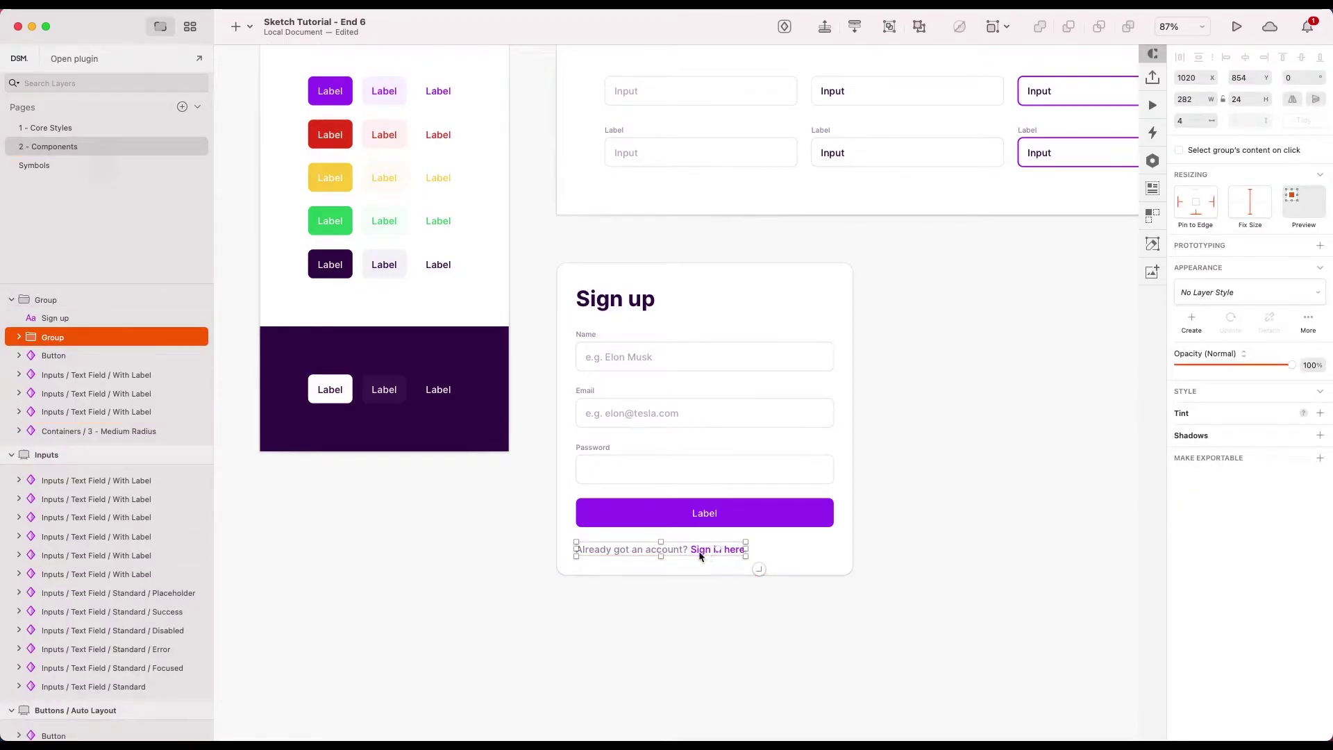
double_click(674, 548)
shift+click(718, 549)
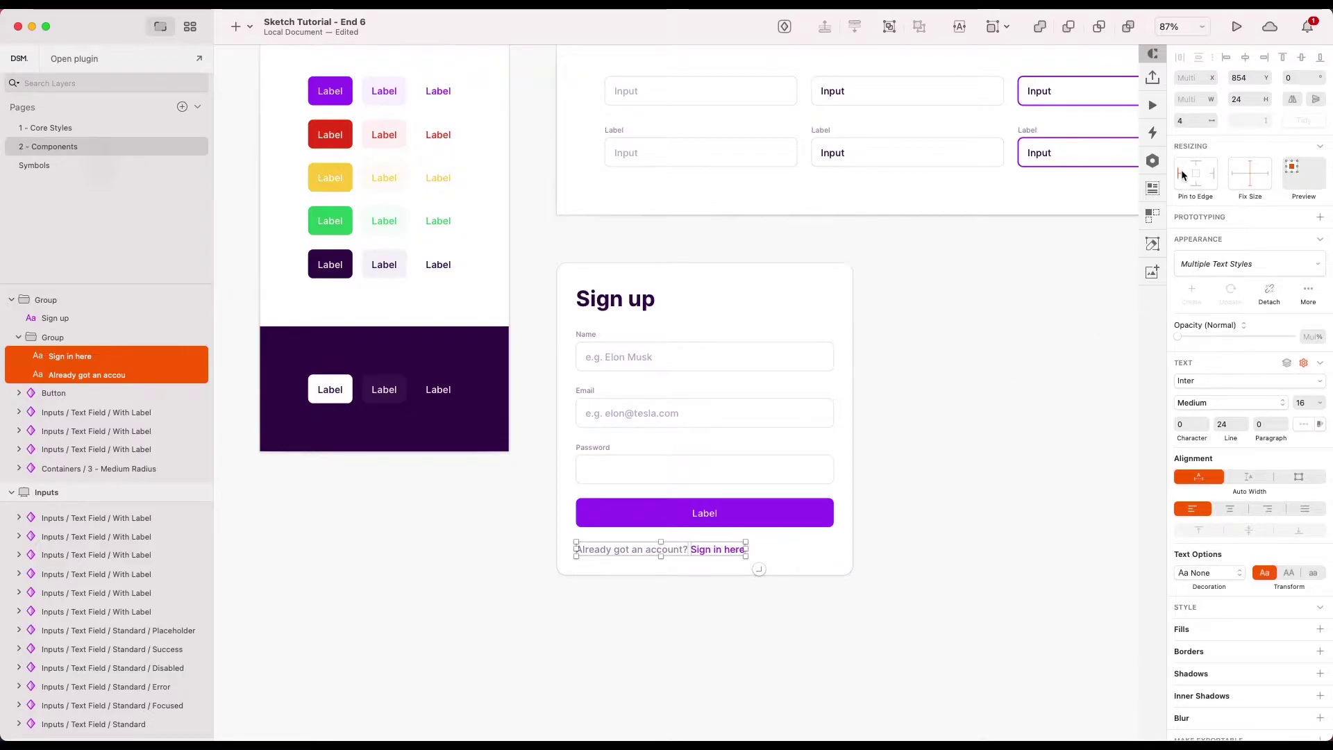
drag(734, 481, 728, 482)
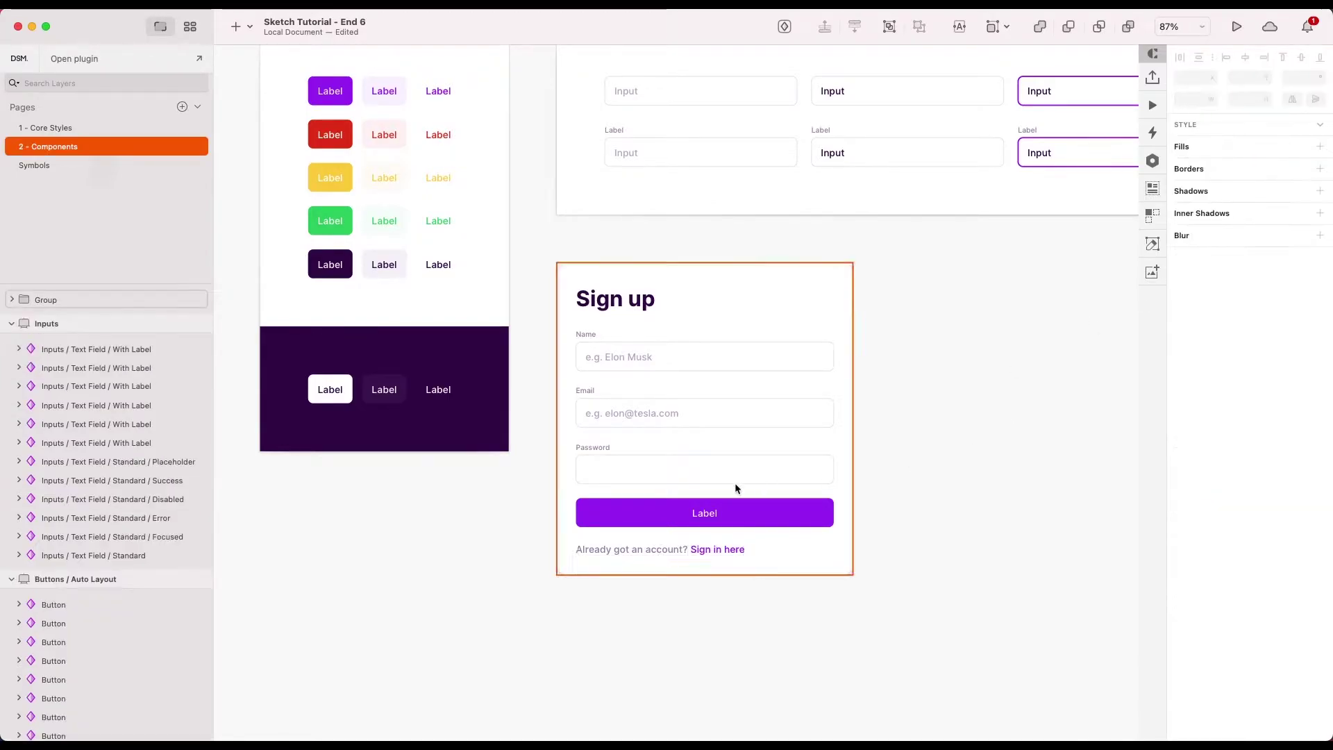
drag(847, 419, 757, 442)
click(893, 462)
scroll(894, 462, down, 5)
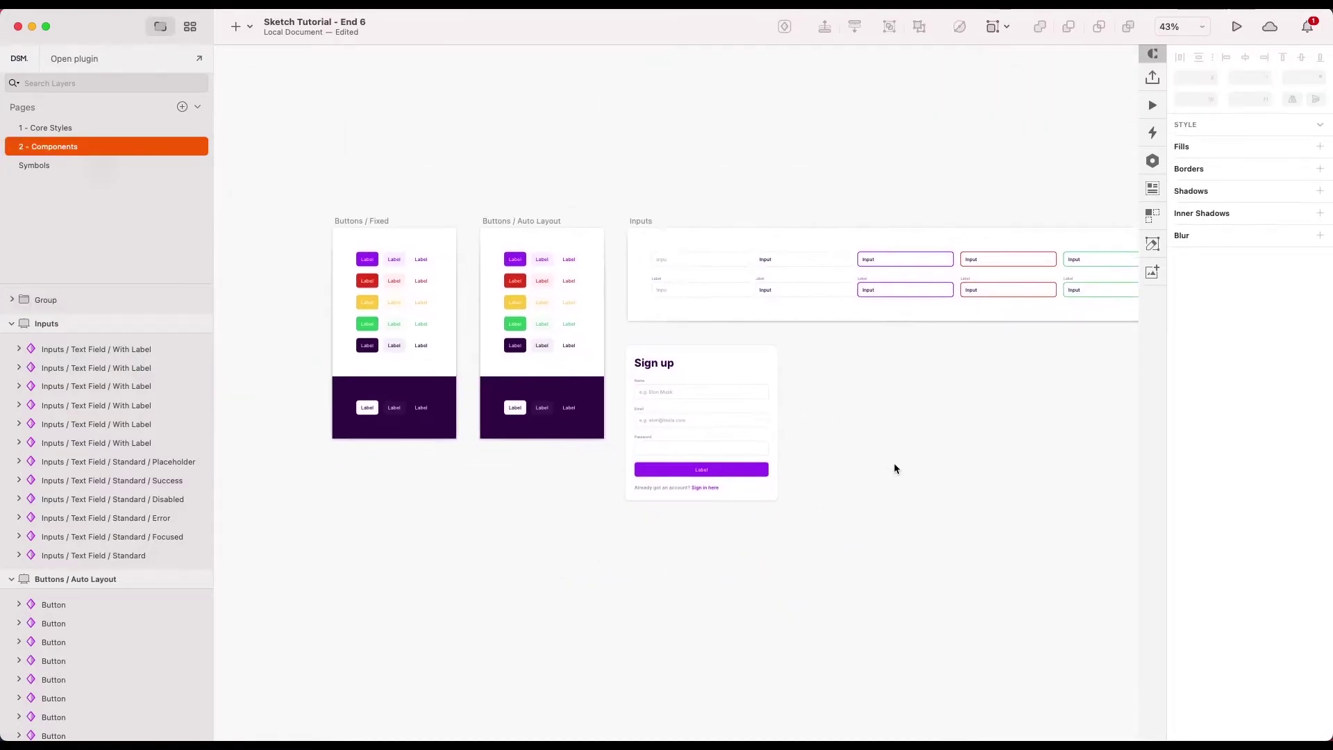
scroll(697, 363, up, 3)
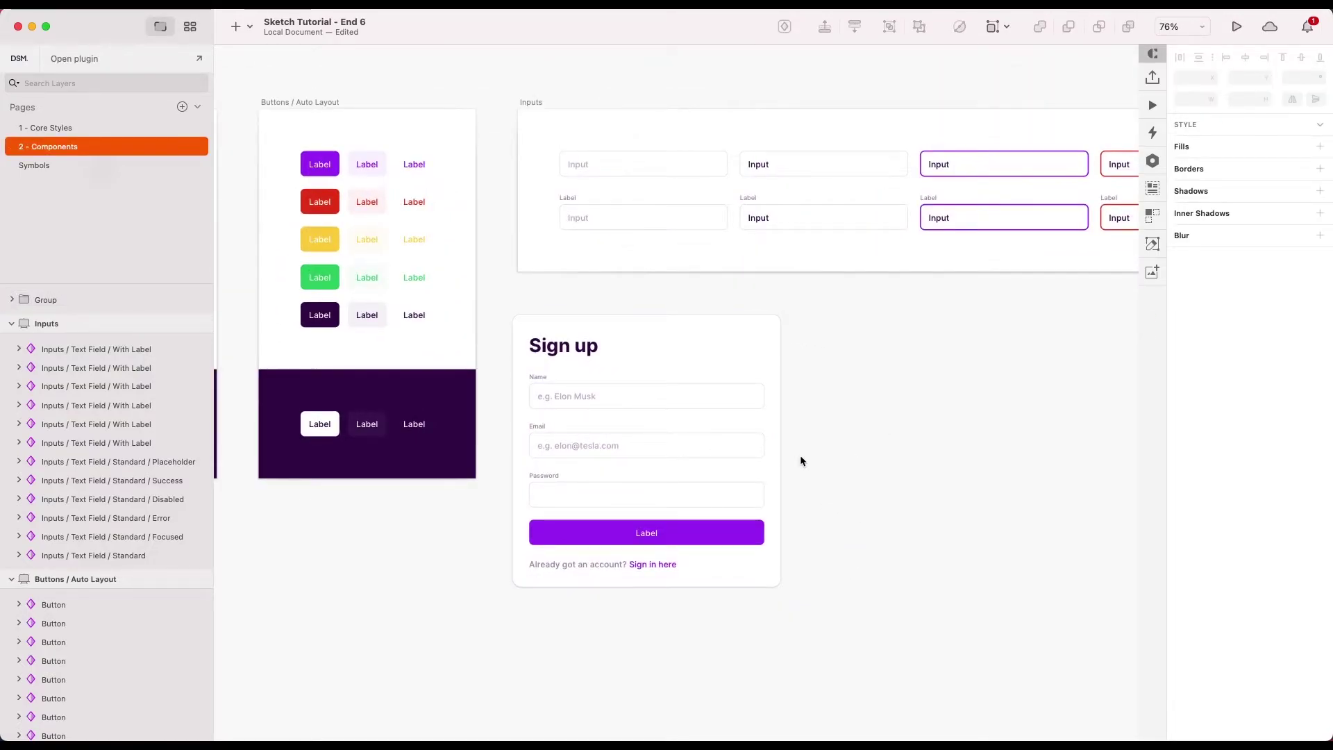
- Create a symbol from the sign-up card named Forms/Sign Up
click(718, 352)
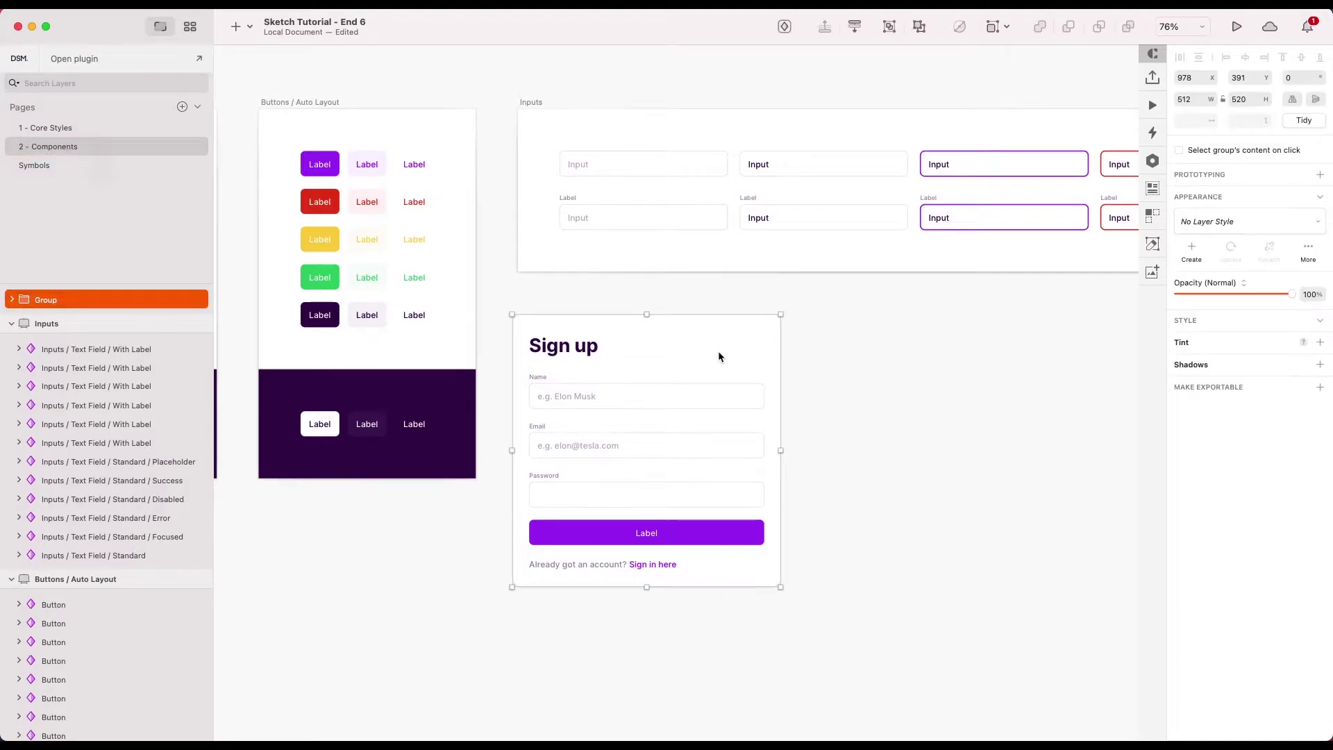
right_click(718, 354)
click(736, 588)
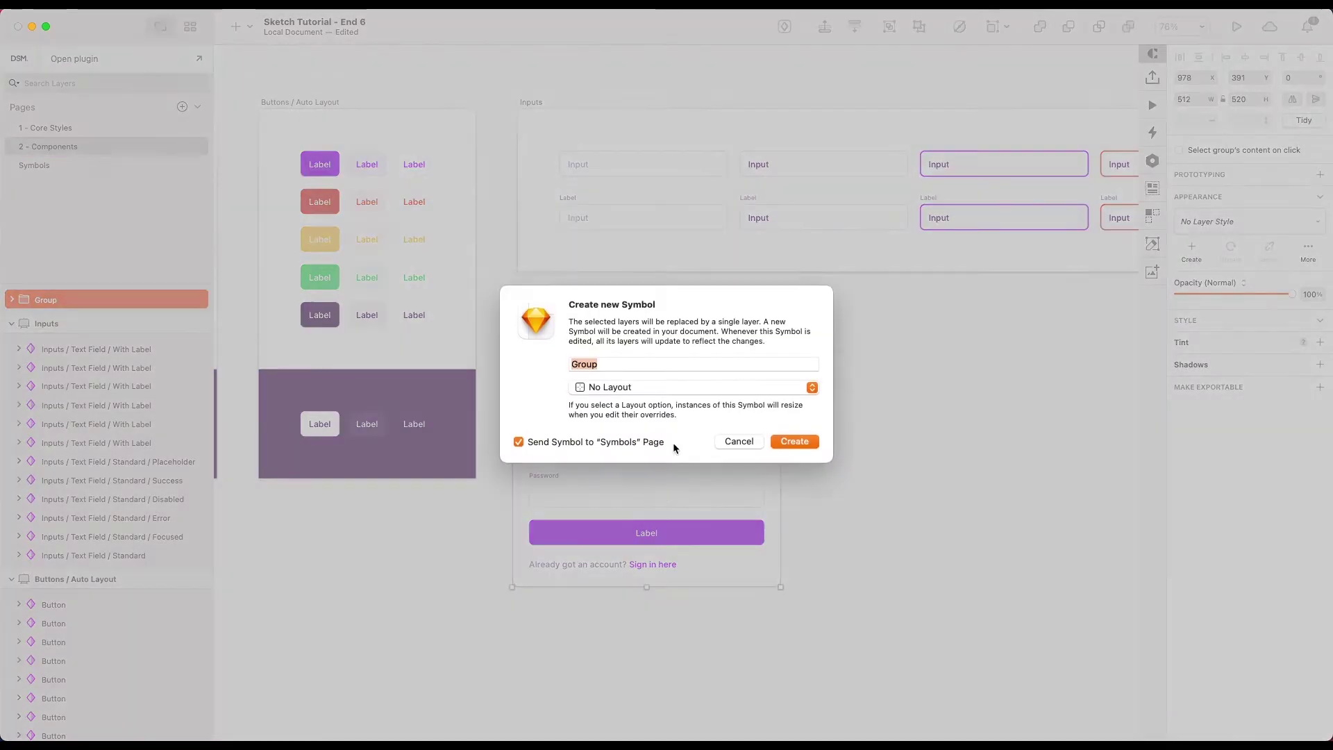
text(Forms/Sign Up)
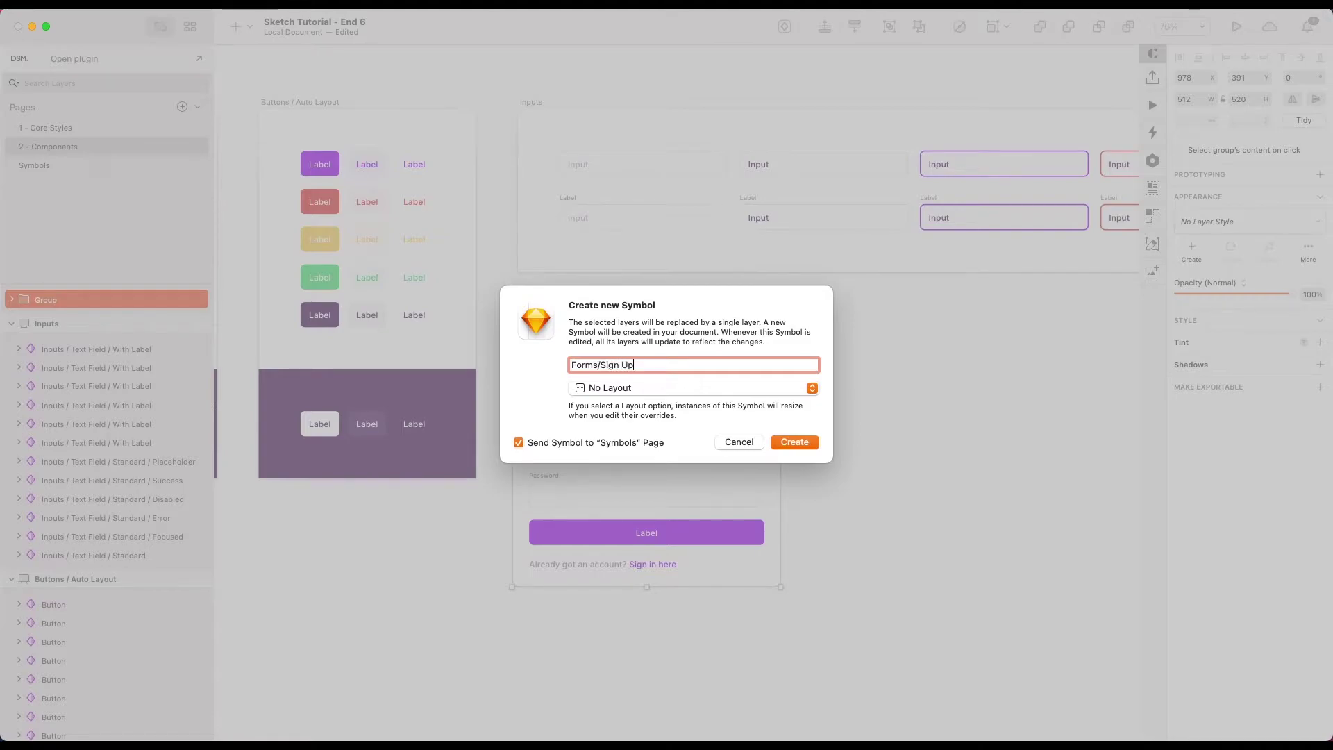
key(Return)
- Zoom to actual size, select the new Sign Up instance and open its source
click(840, 396)
key(super+0)
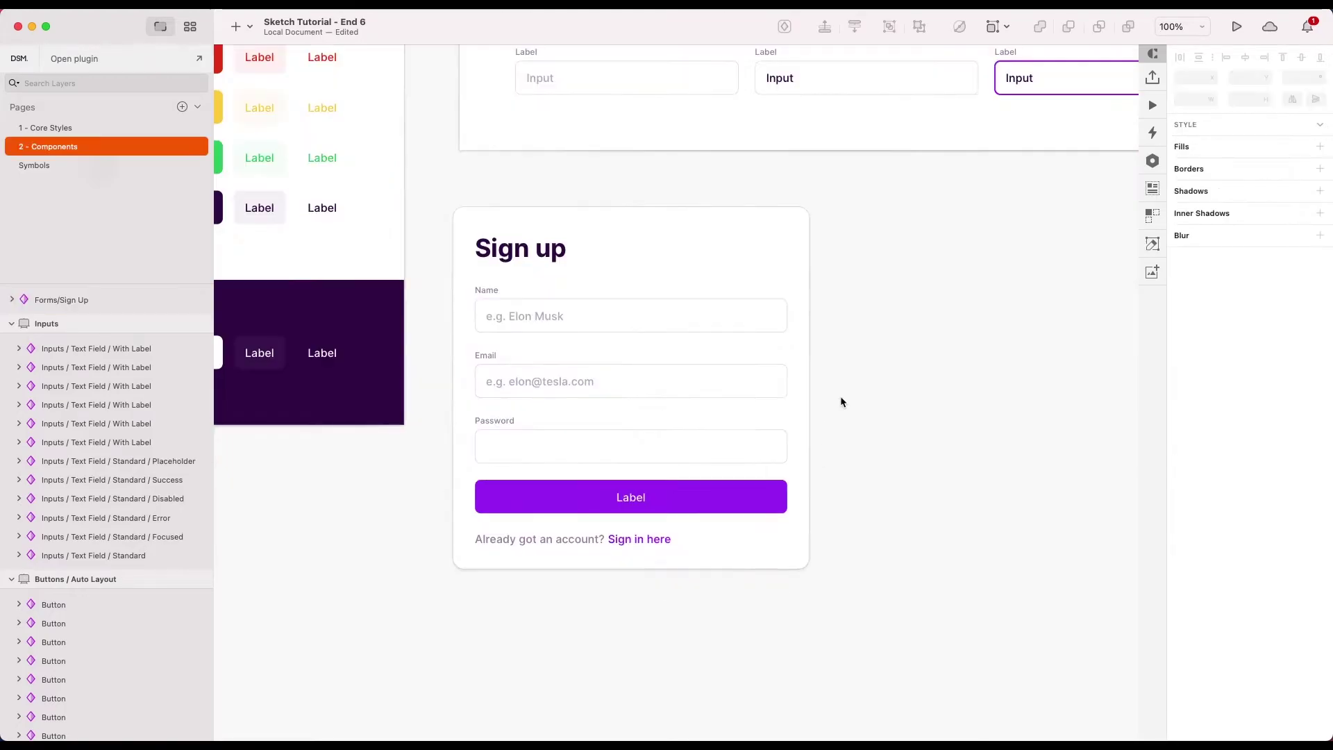
click(801, 366)
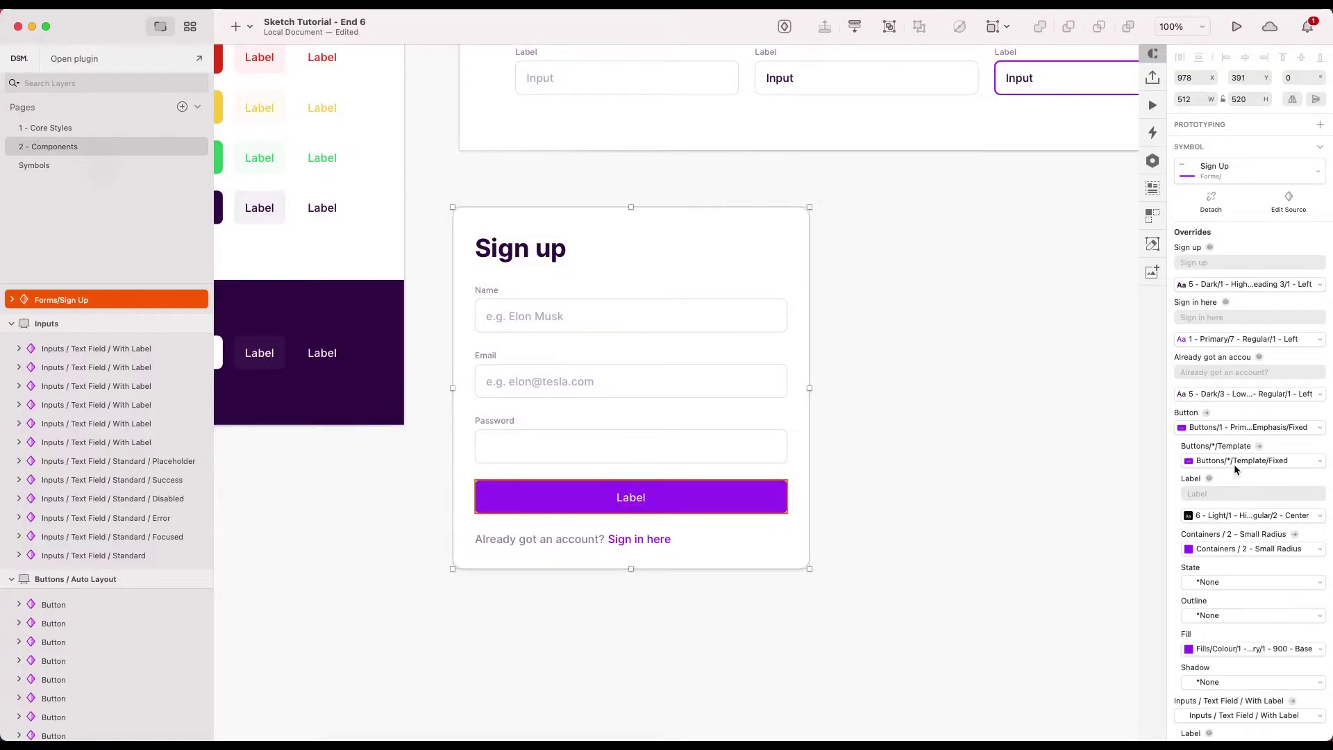
double_click(799, 358)
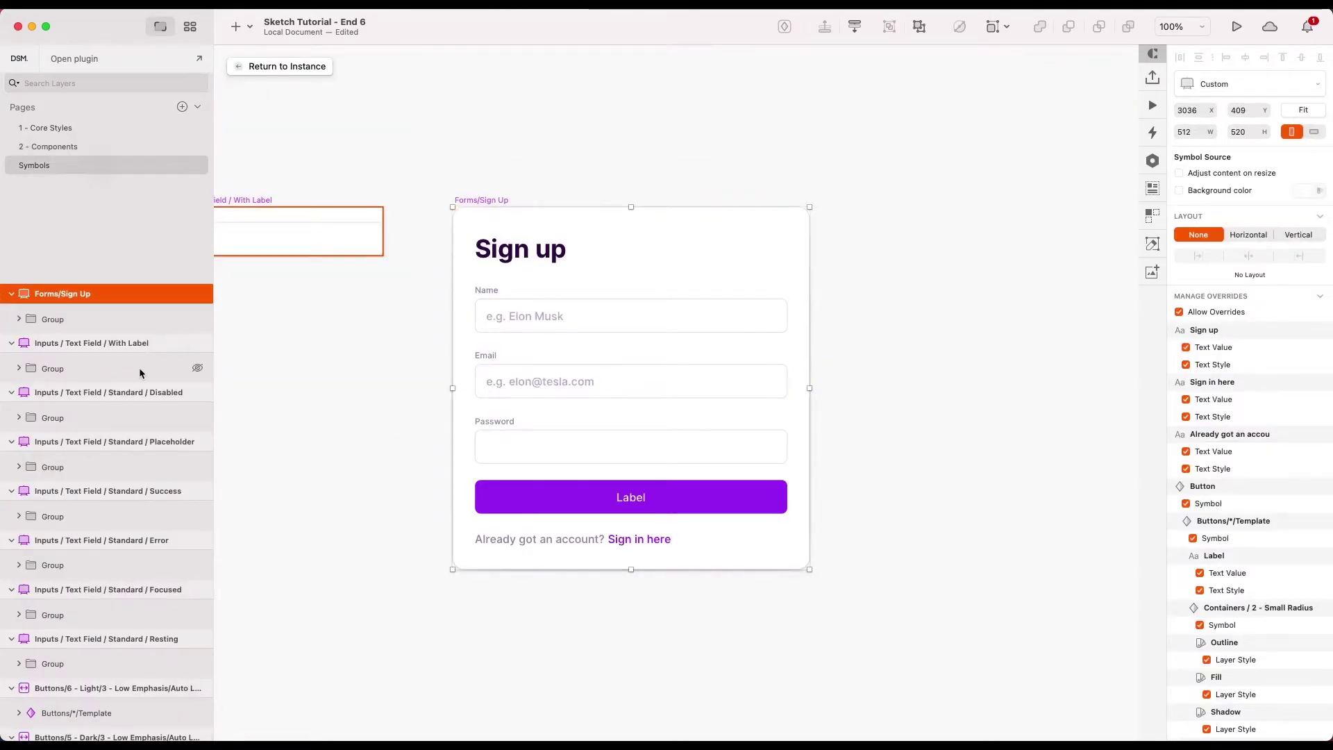
- Reorder the master's layers, moving the sign-in text group, Button and first text field lower
click(456, 366)
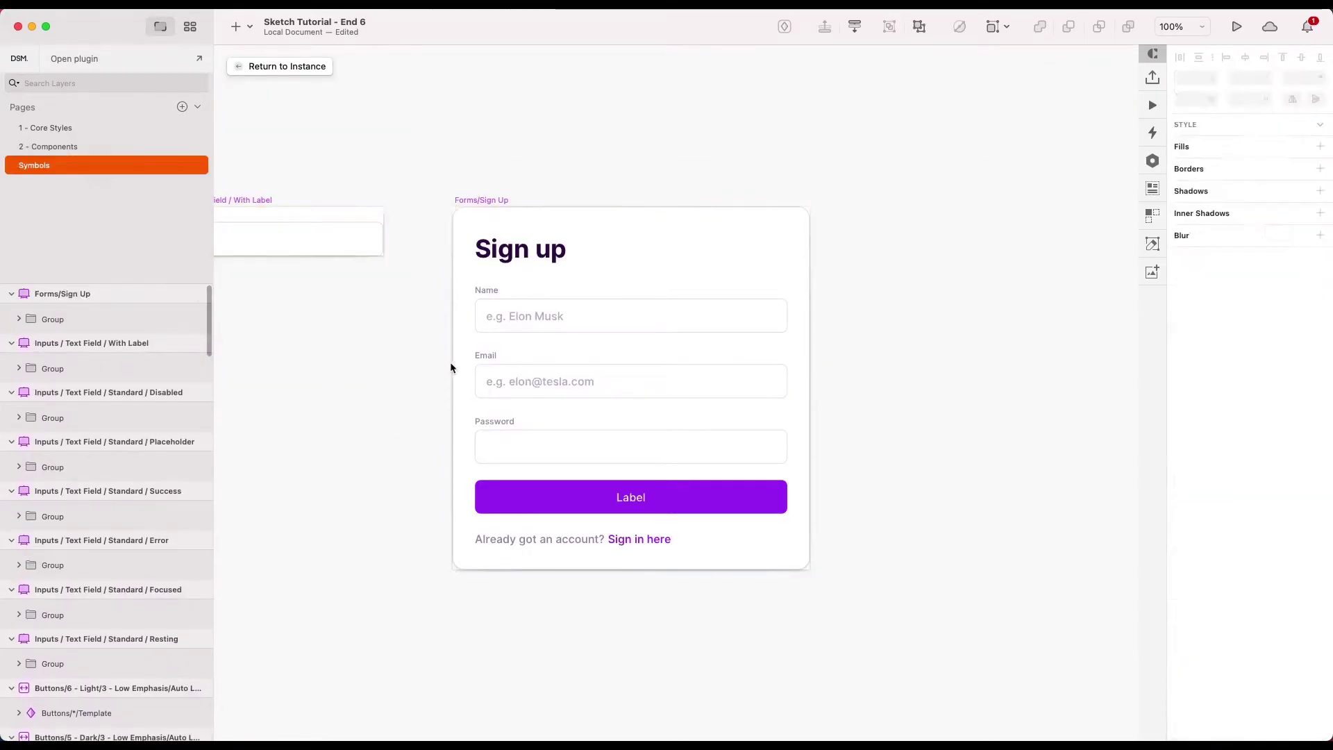
click(19, 319)
click(69, 355)
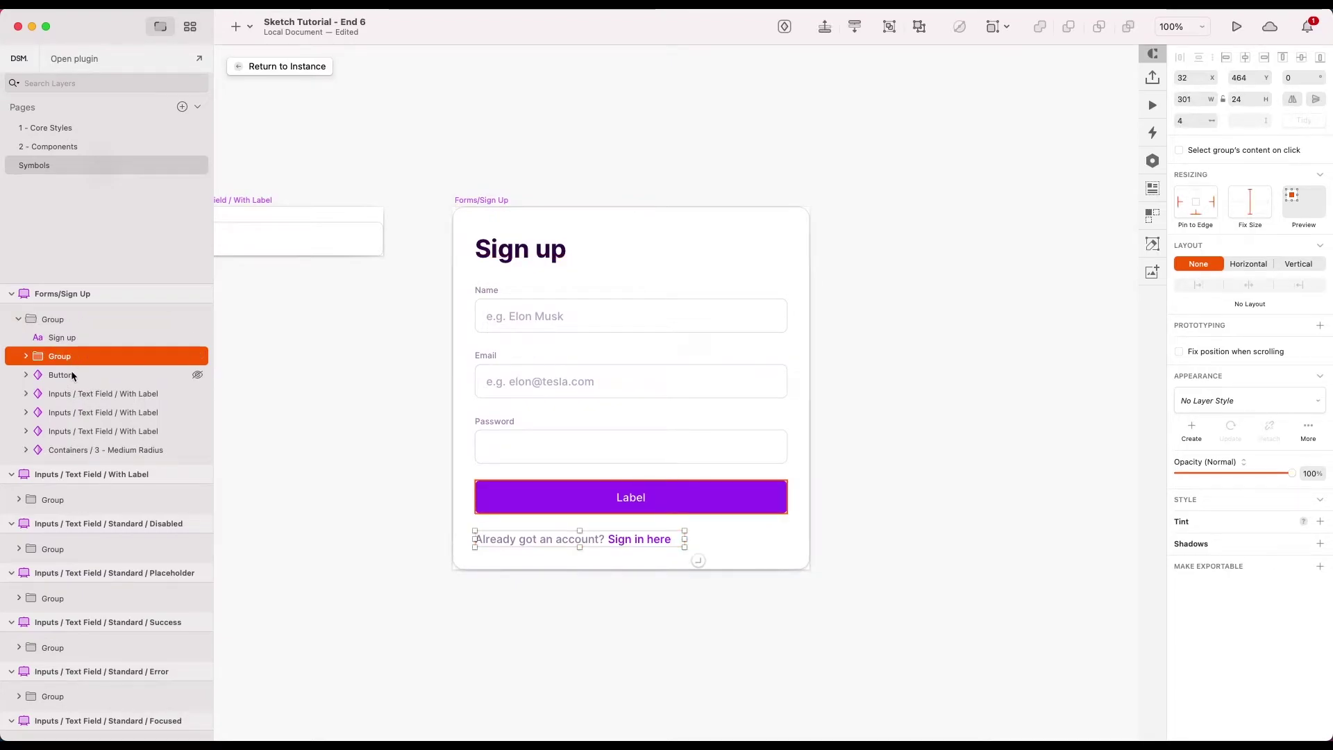
drag(69, 356, 65, 444)
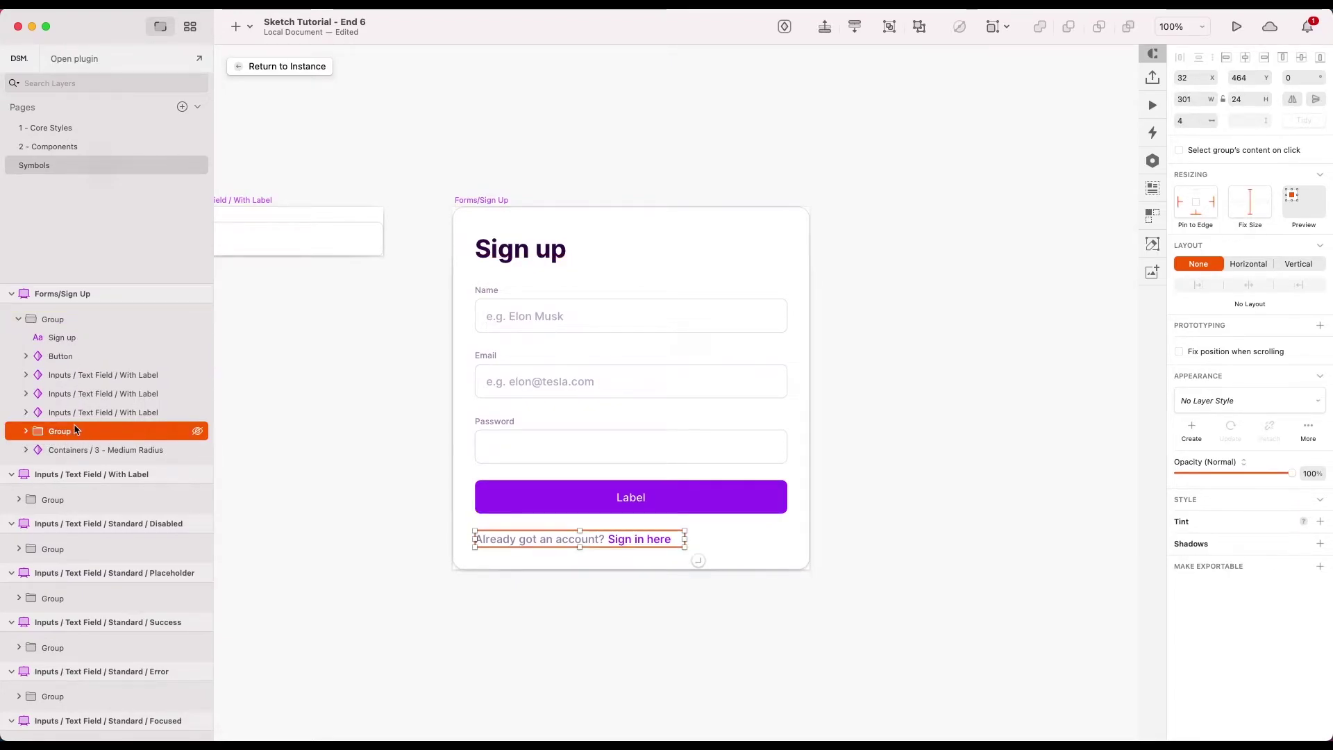
drag(61, 355, 64, 420)
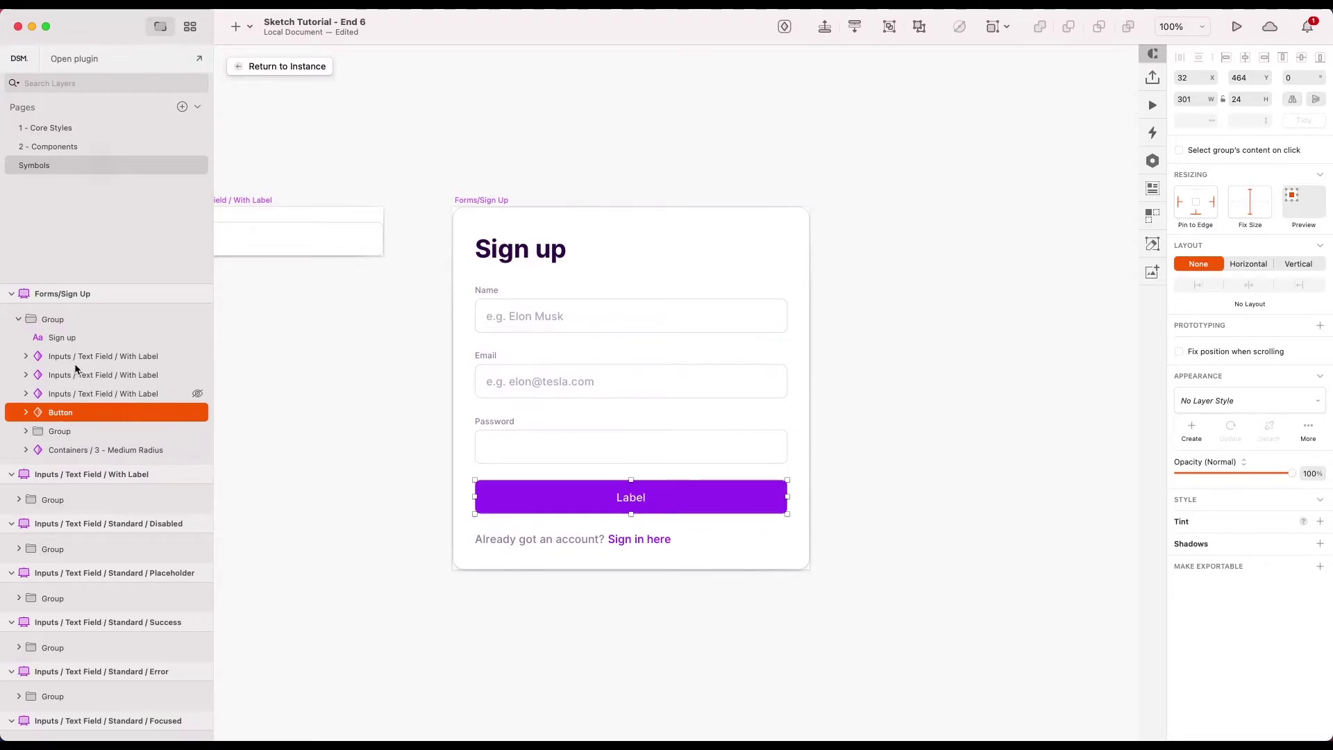
drag(85, 357, 82, 368)
click(78, 338)
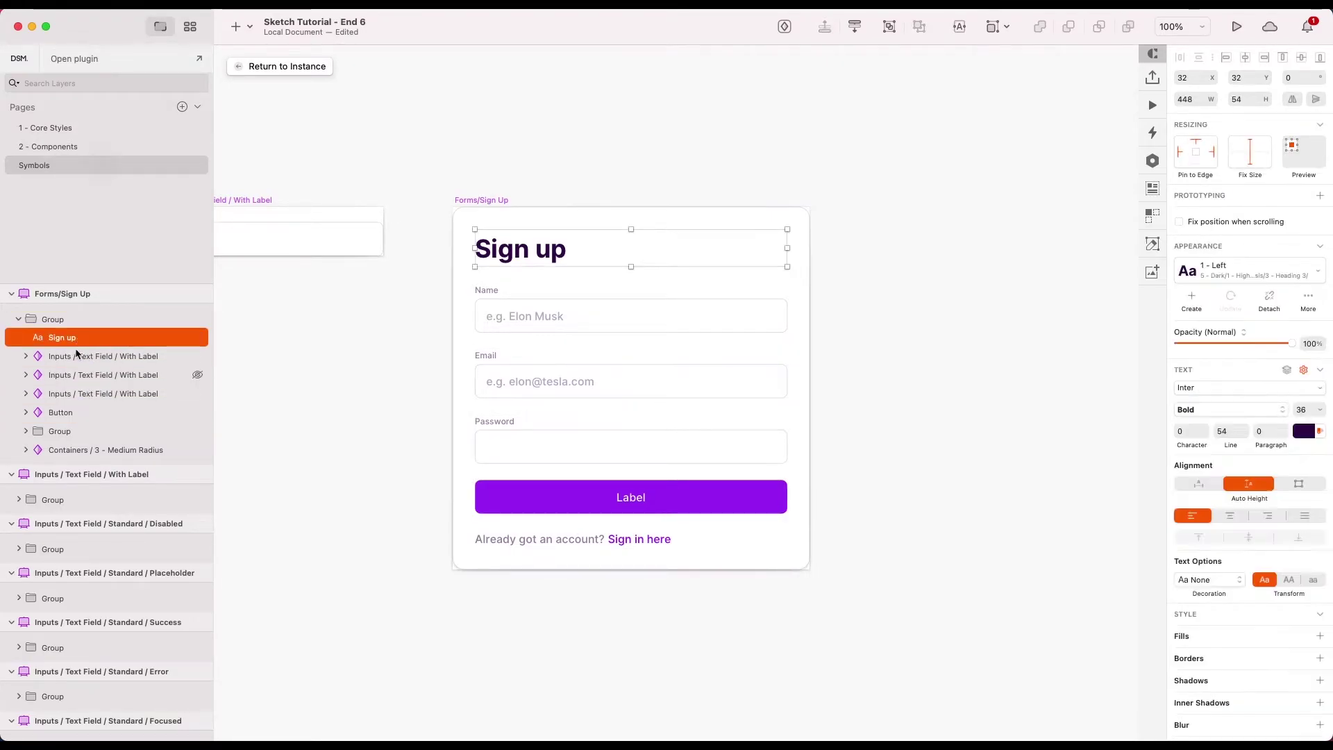
click(78, 357)
click(78, 375)
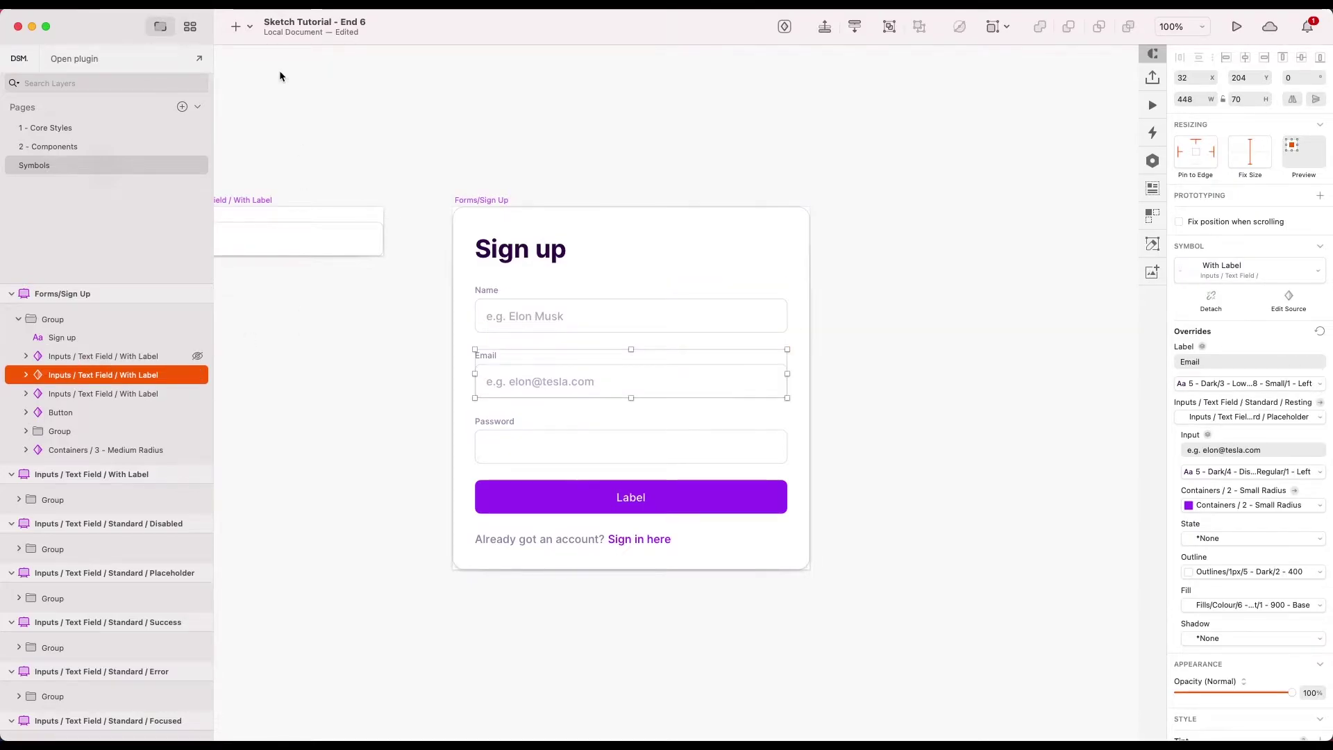
- Return to the Forms/Sign Up instance on Components and scroll through its overrides
key(Page_Up)
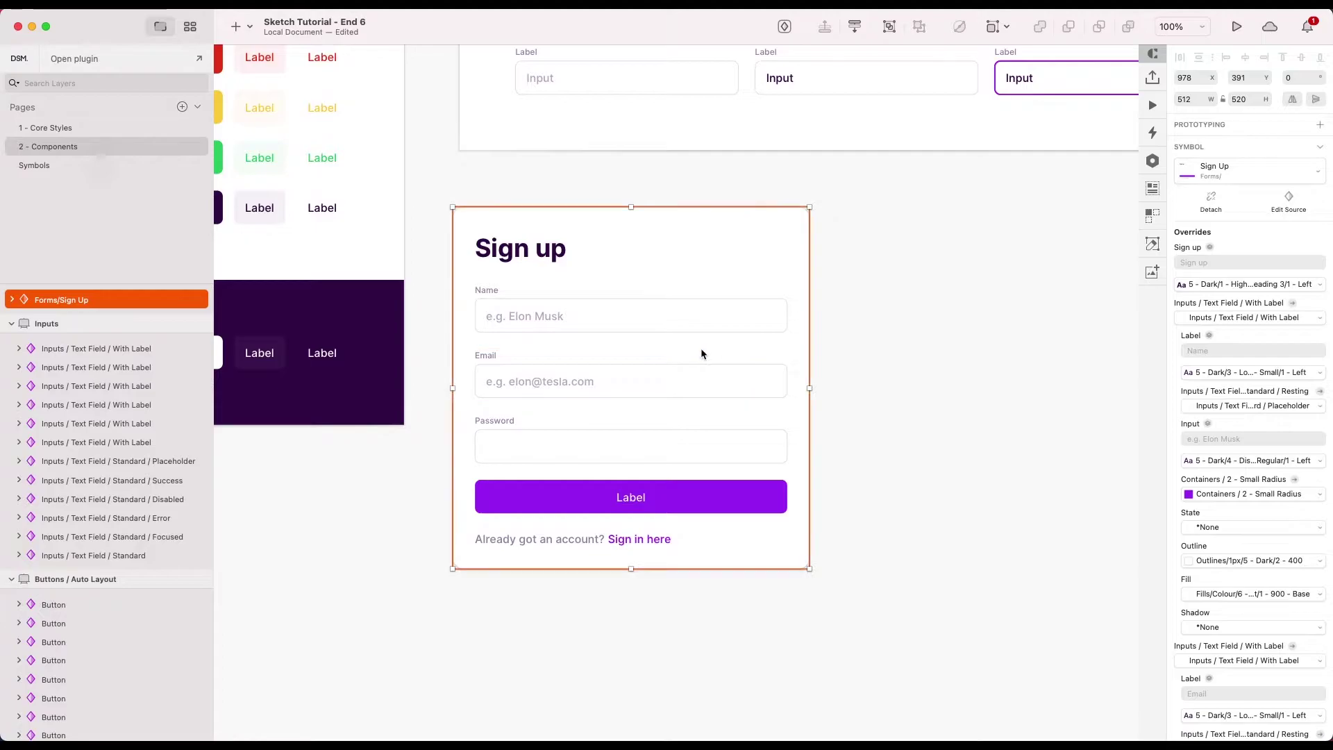
scroll(1260, 386, down, 10)
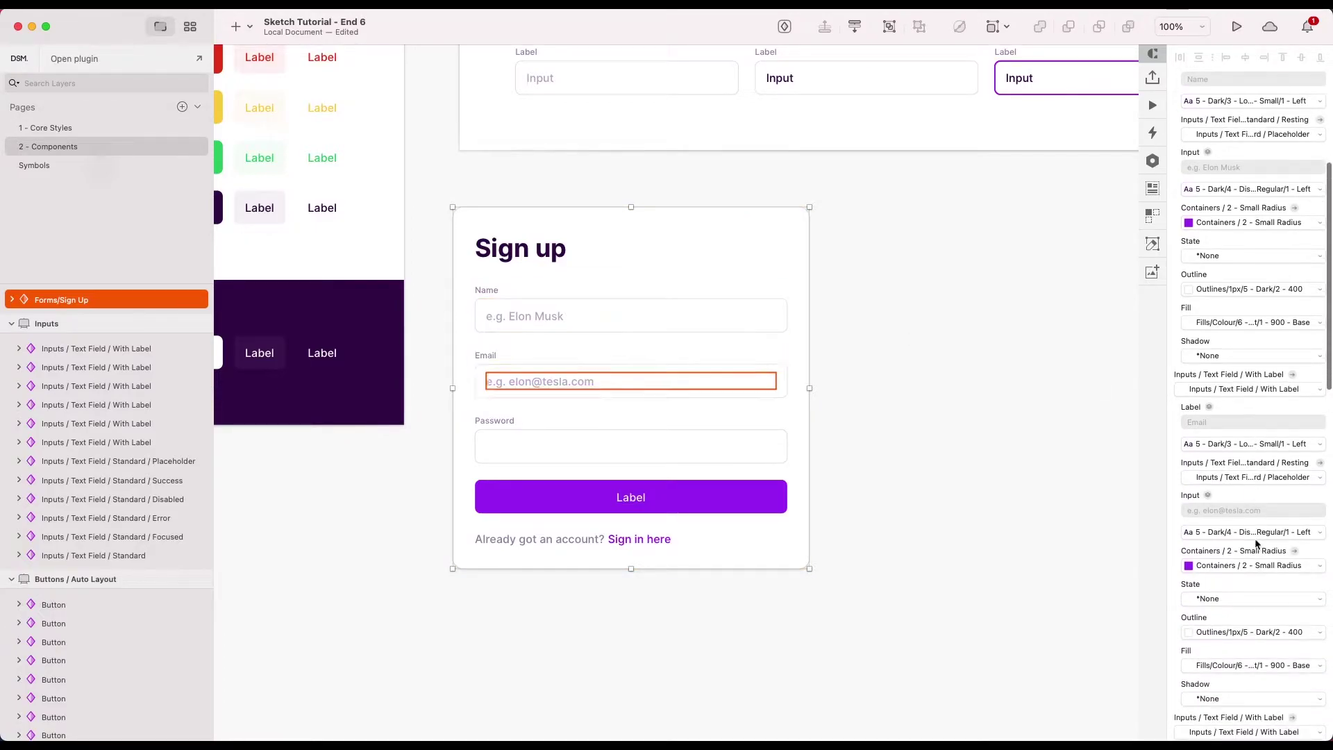
scroll(1262, 614, up, 10)
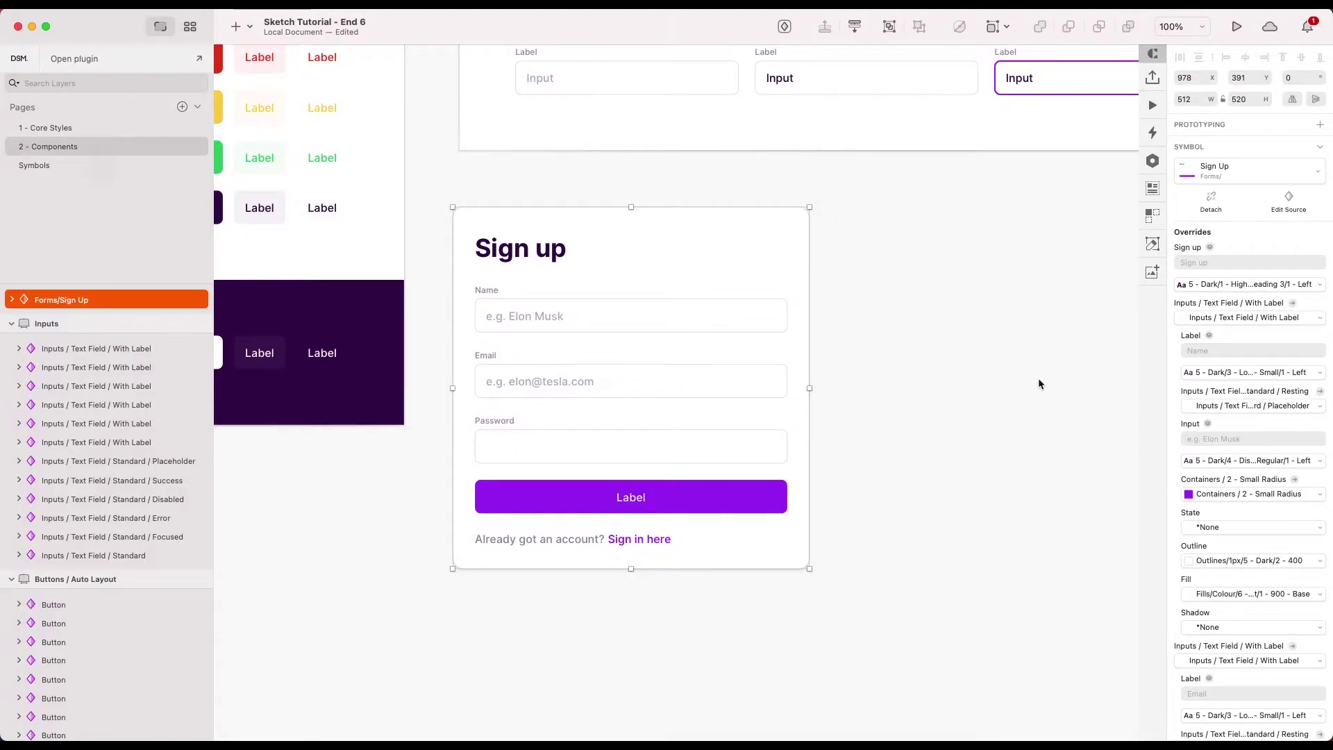
click(851, 391)
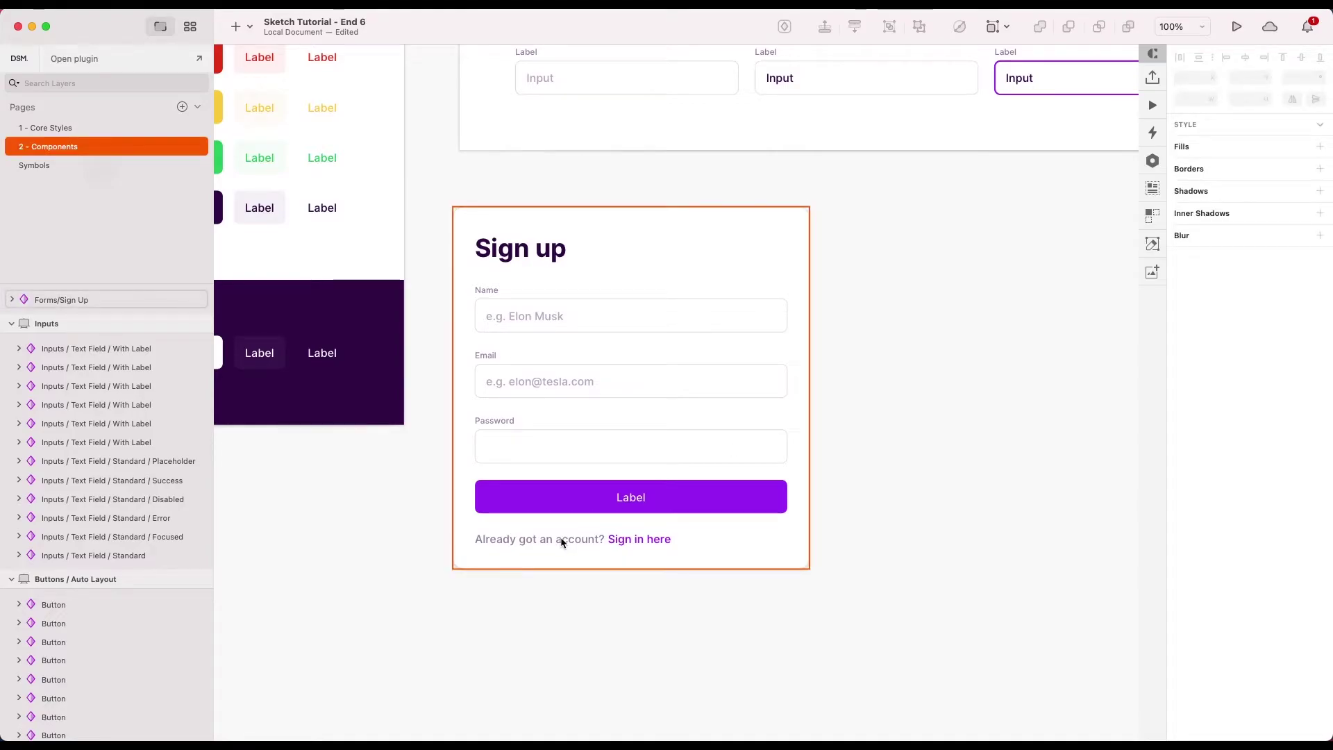
- Override the instance's 'Already got an account?' prompt to read 'Lorem' and reselect the Sign Up form
double_click(563, 538)
text(L)
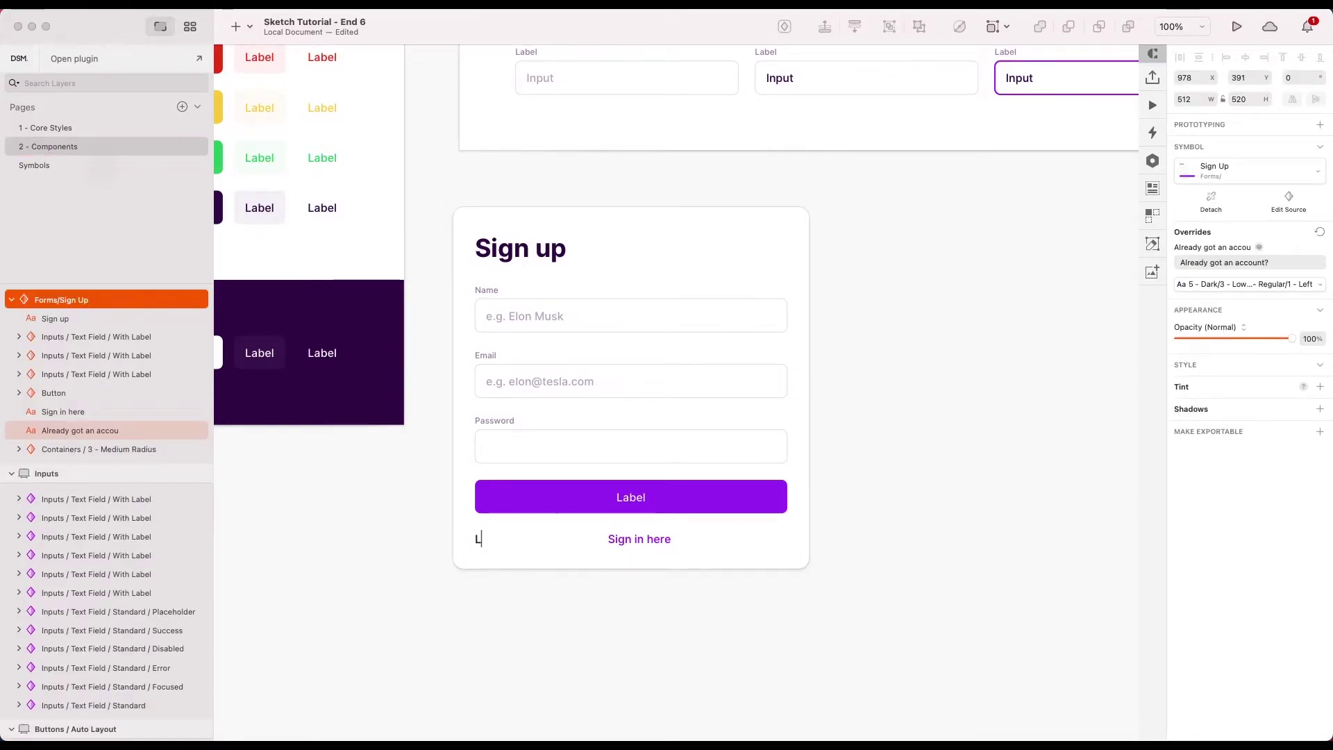
text(orem)
click(613, 579)
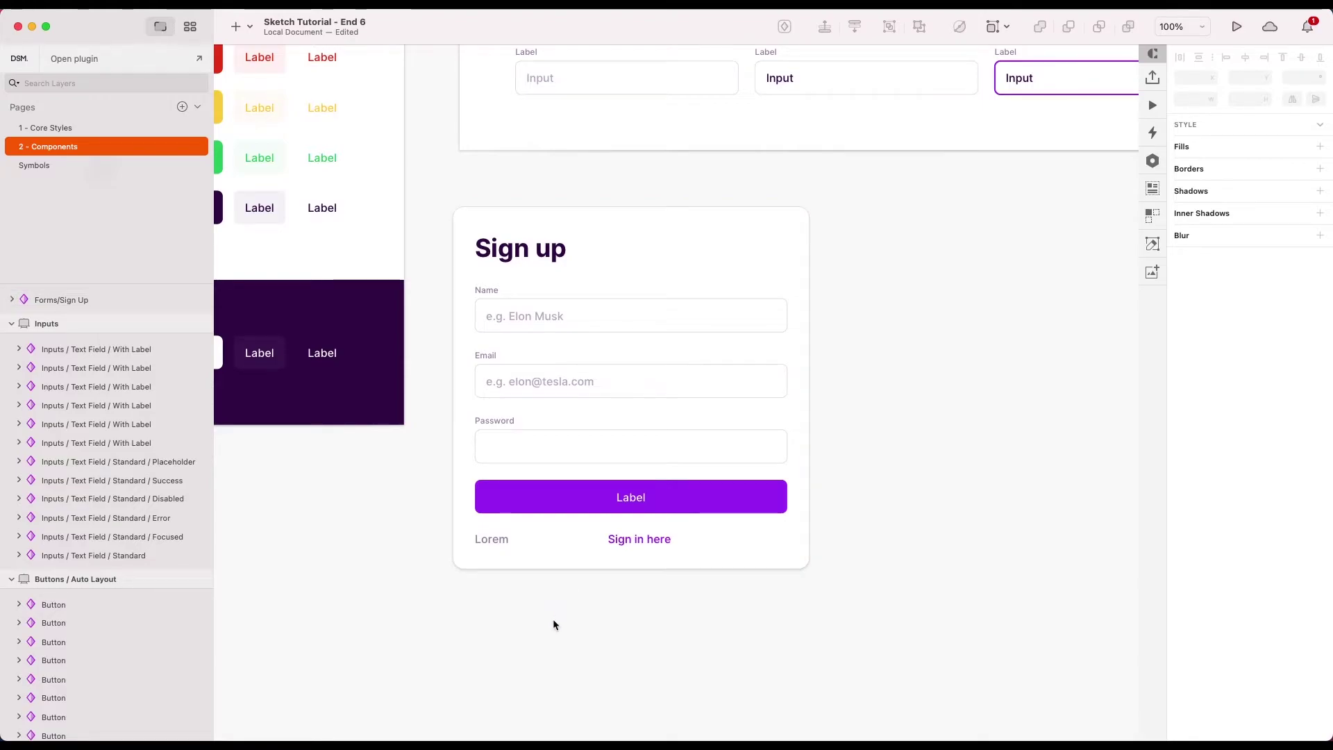
click(604, 558)
- In the Sign Up master, set the account prompt group's layout to Horizontal, left to right
double_click(742, 563)
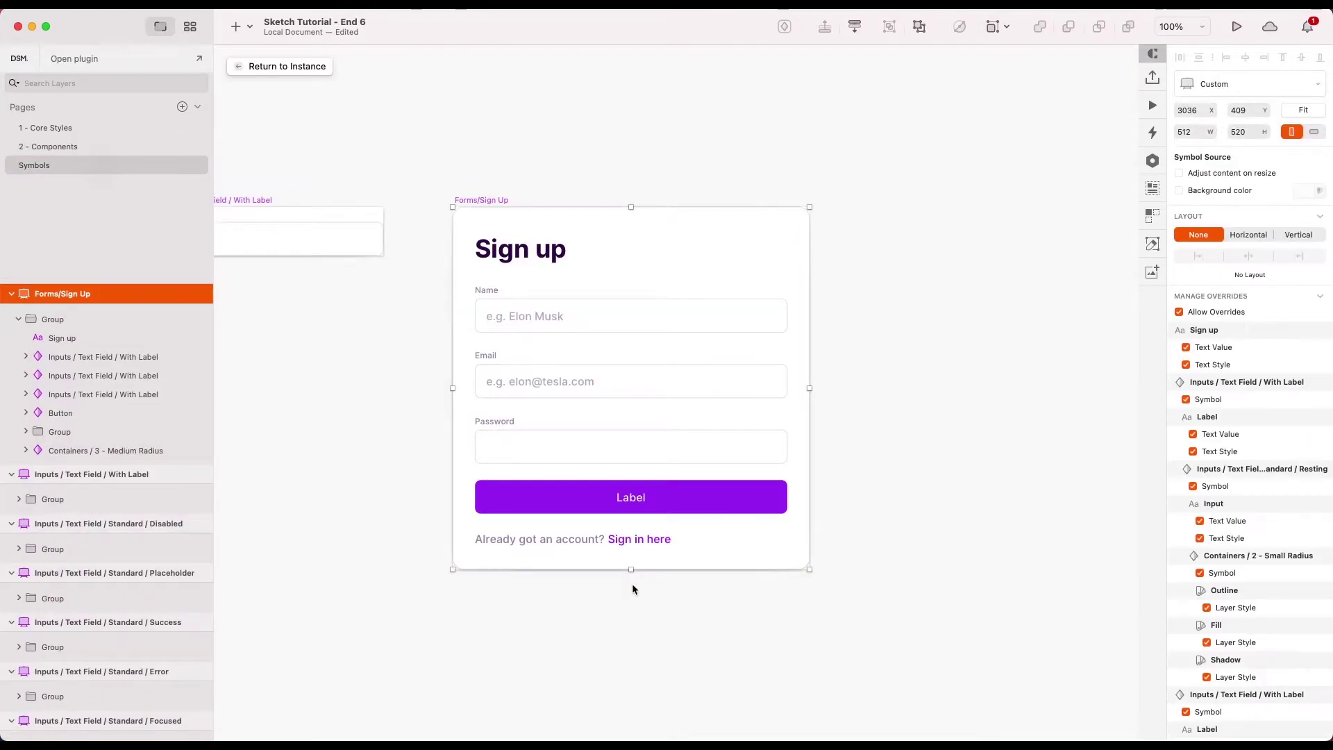
click(632, 583)
click(595, 539)
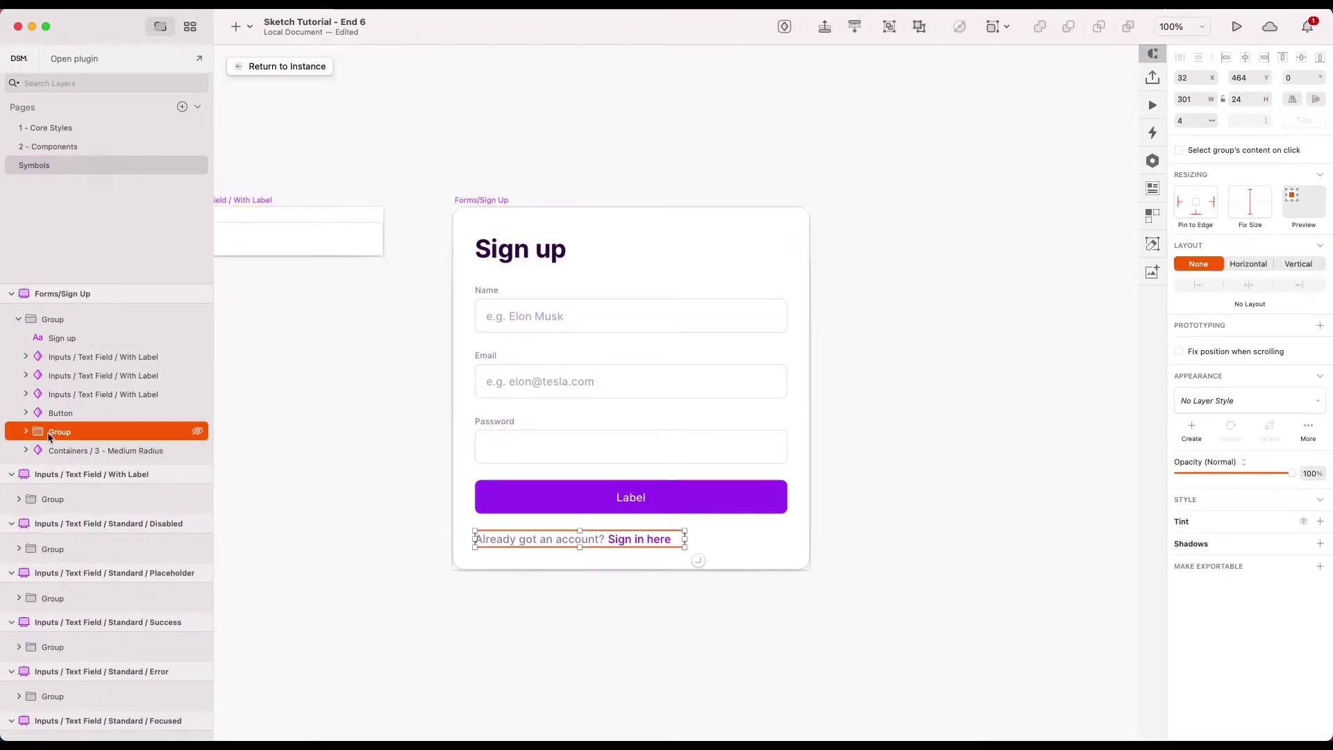
click(1248, 265)
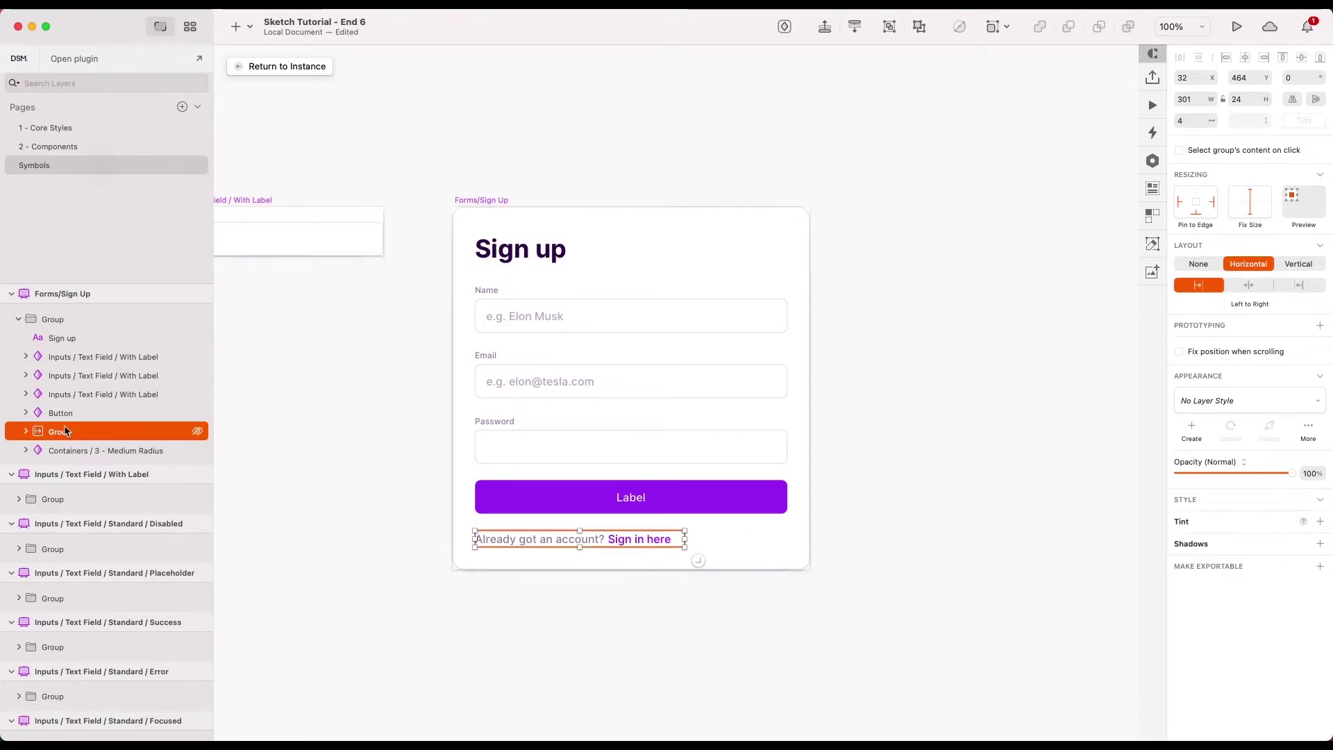
- Set both sign-in text layers to Auto Width, then return to the Components page
click(25, 431)
click(77, 450)
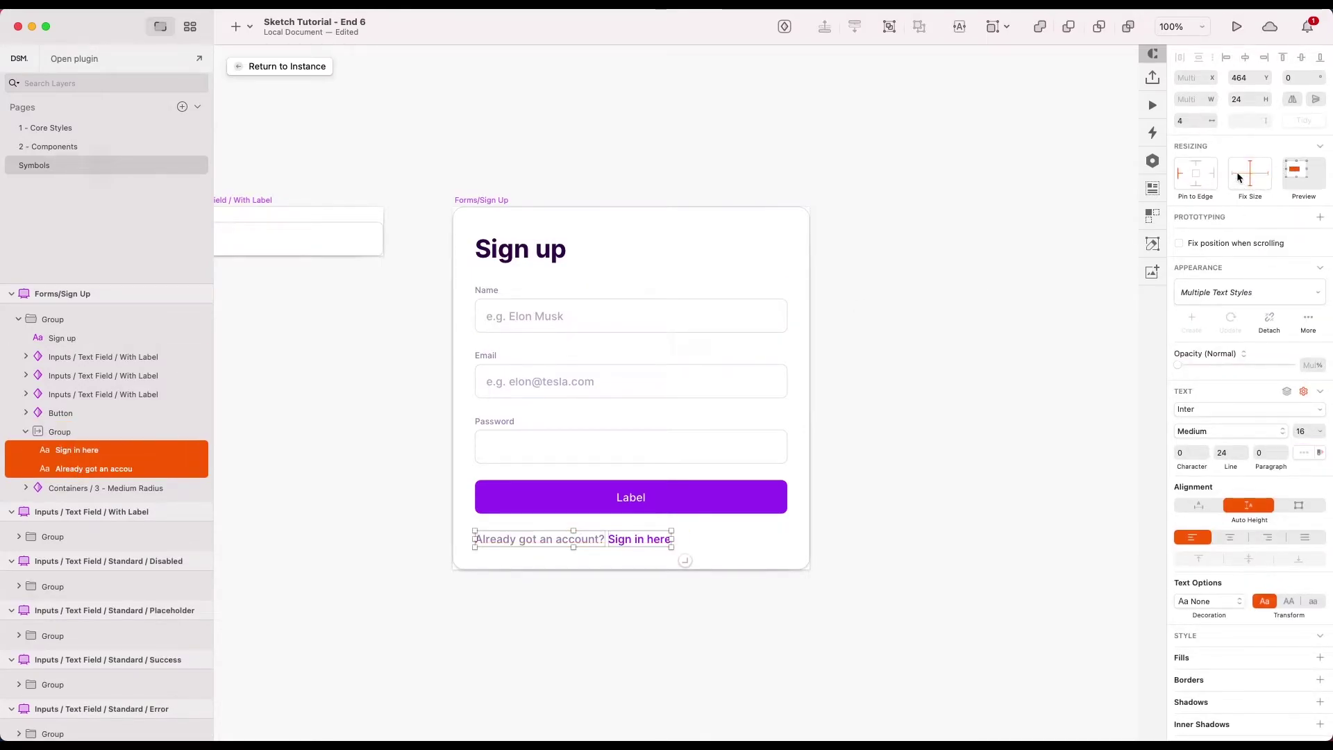
click(1199, 505)
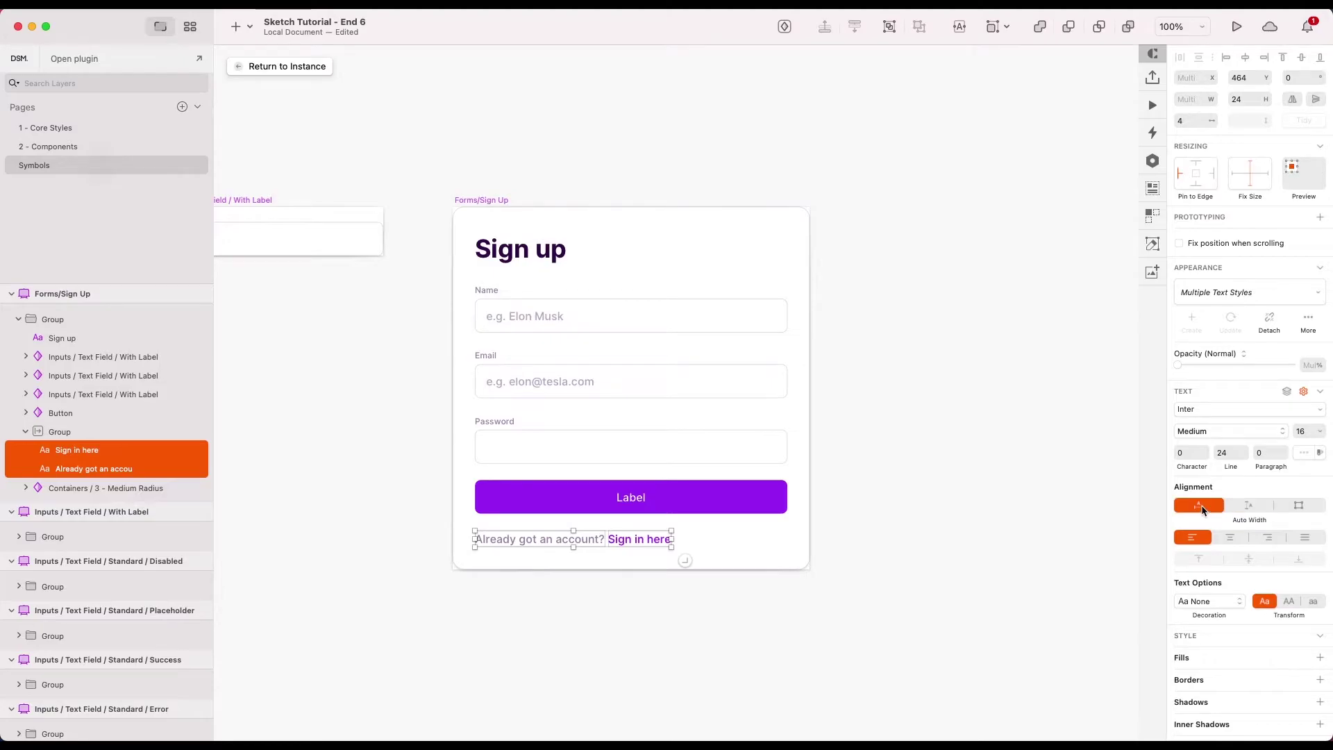
click(860, 438)
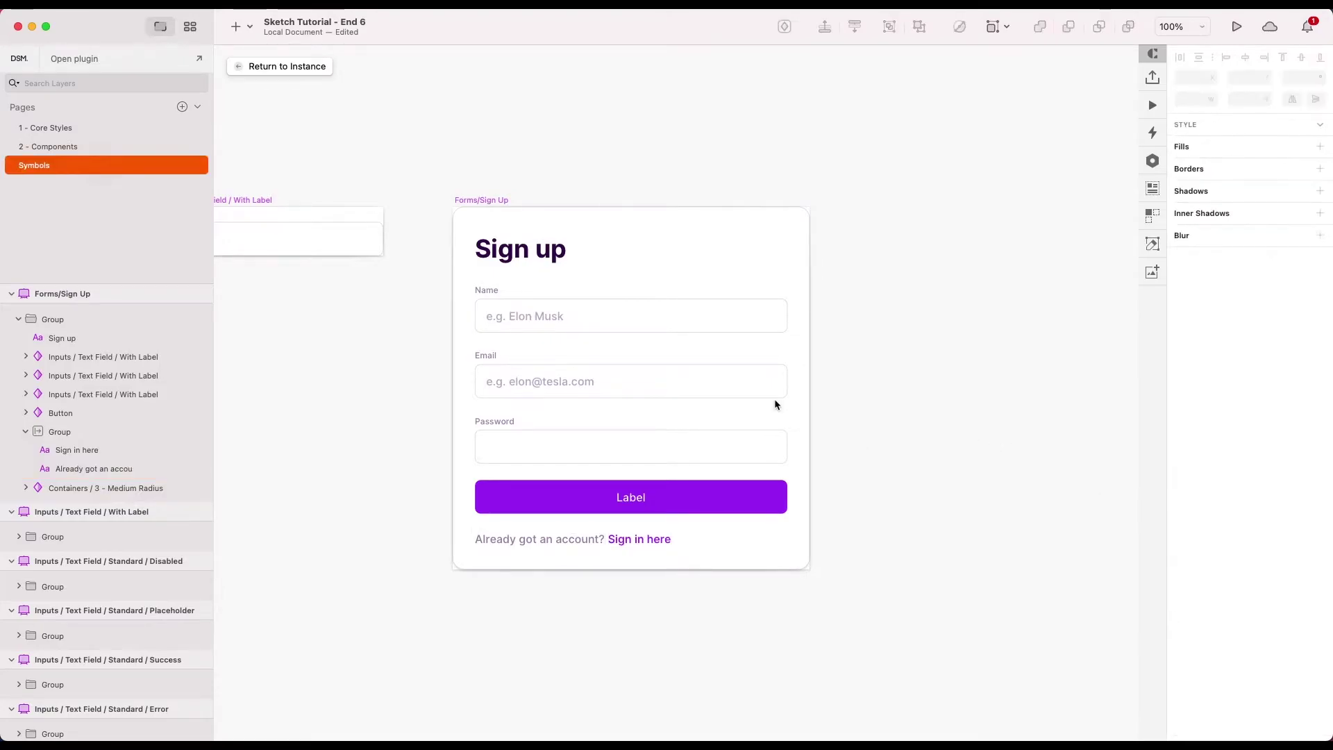
click(88, 148)
click(605, 521)
- Replace the instance's account prompt override with 'Lorem ips'
double_click(583, 539)
key(super+a)
text(Lorem)
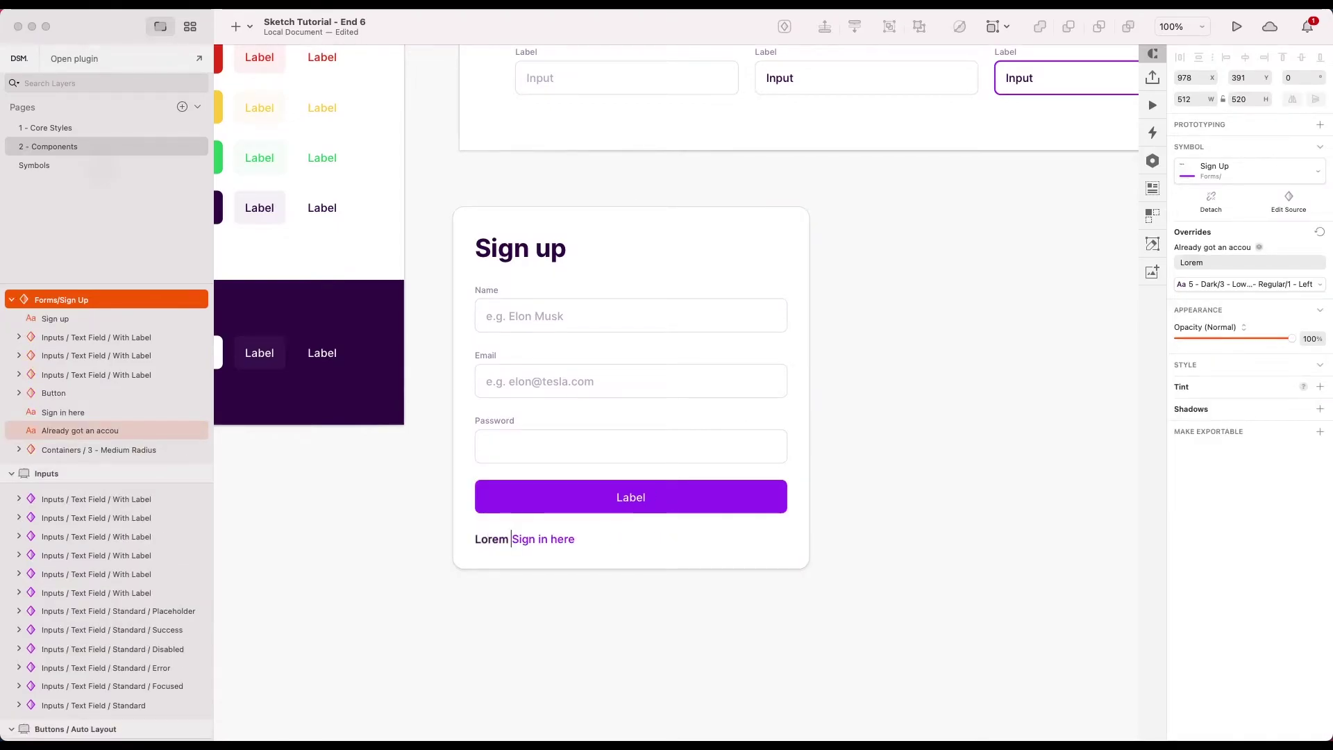
text( ipsum)
click(623, 620)
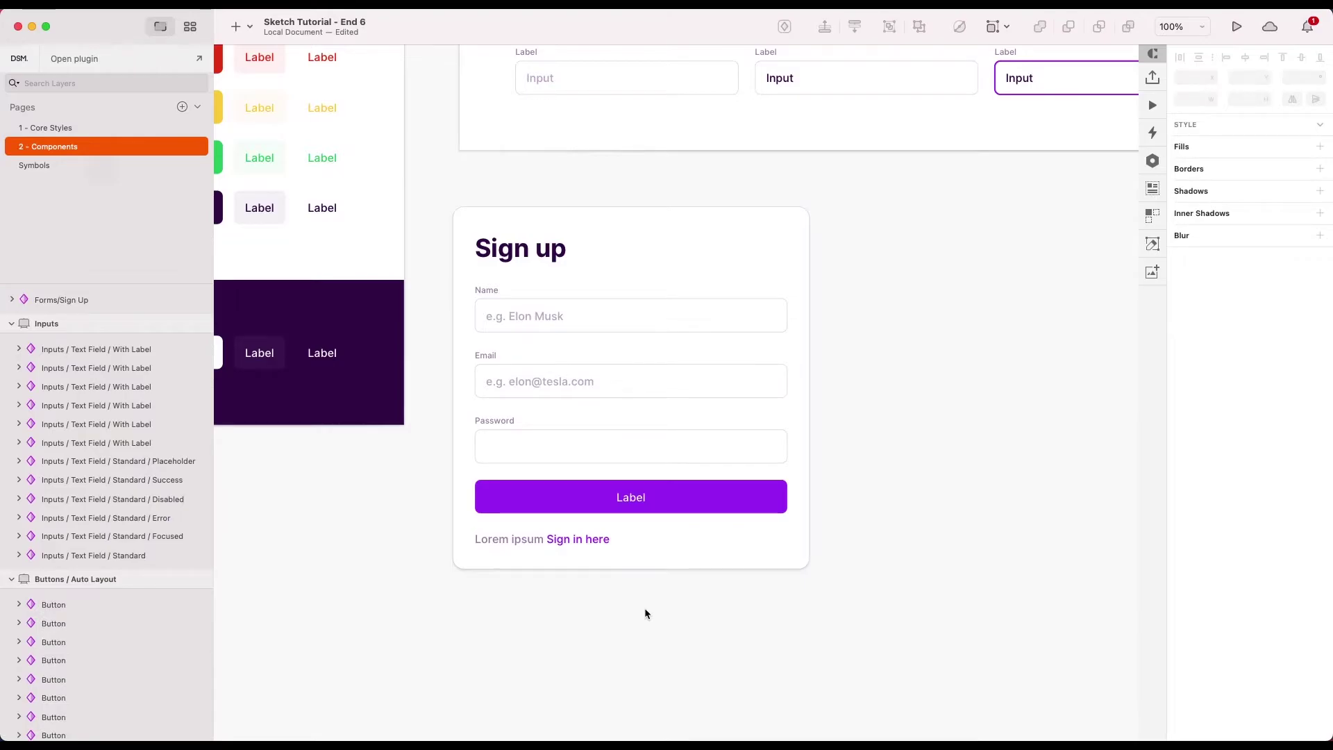
click(557, 546)
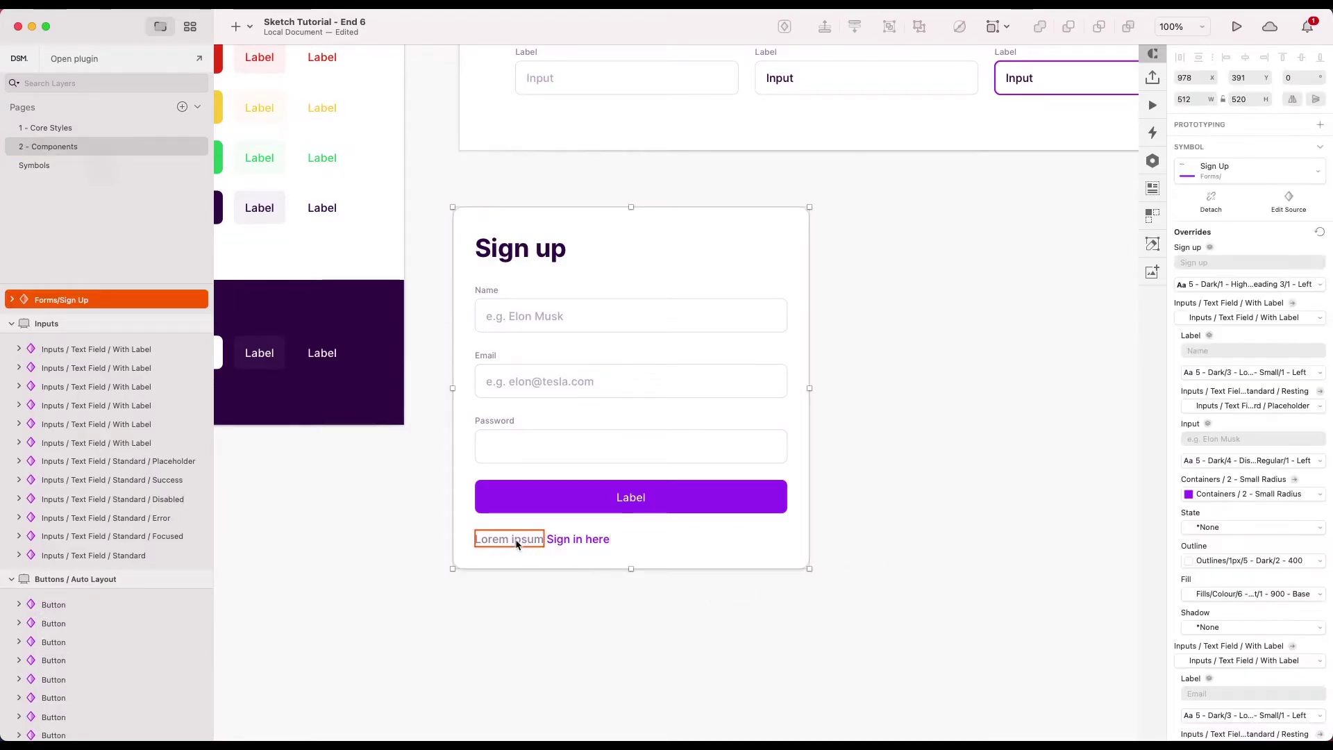
- Compare the master's 'Sign in here' link with the instance, leaving the prompt as 'Already got an account?'
double_click(559, 552)
click(620, 545)
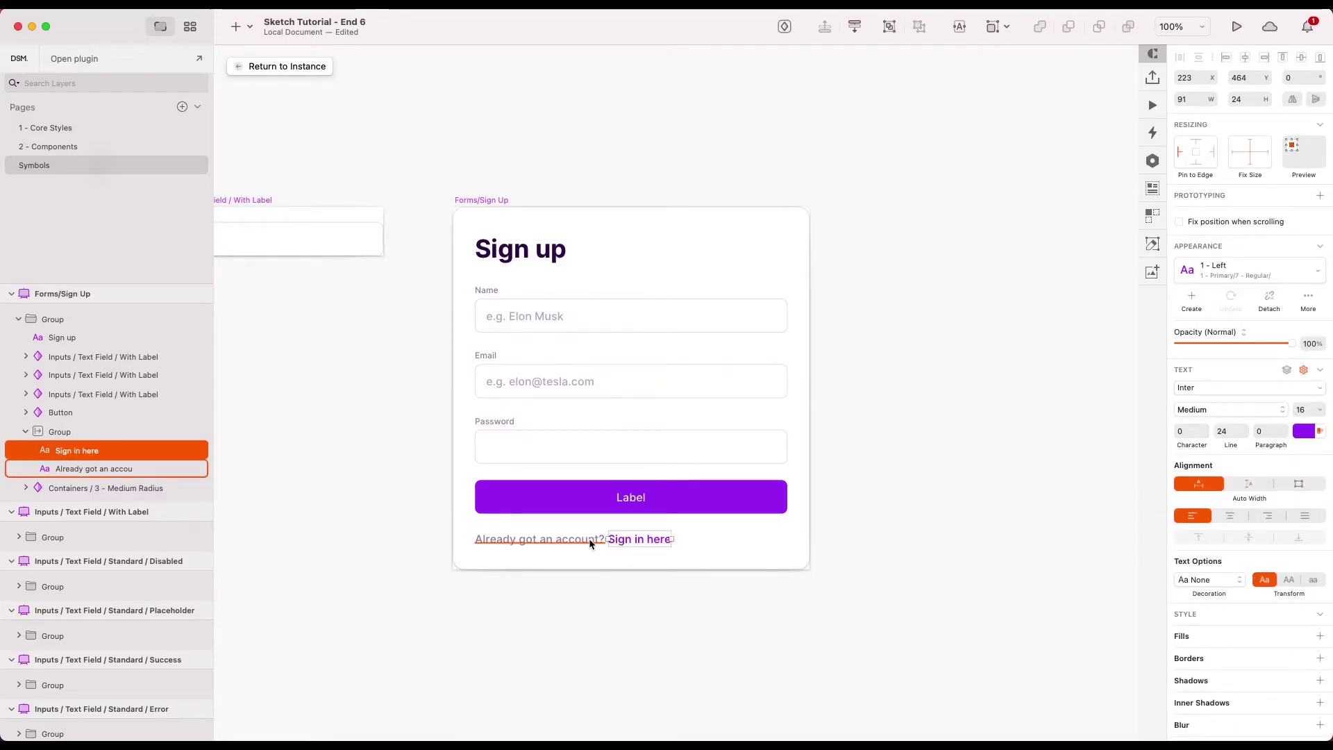
click(316, 69)
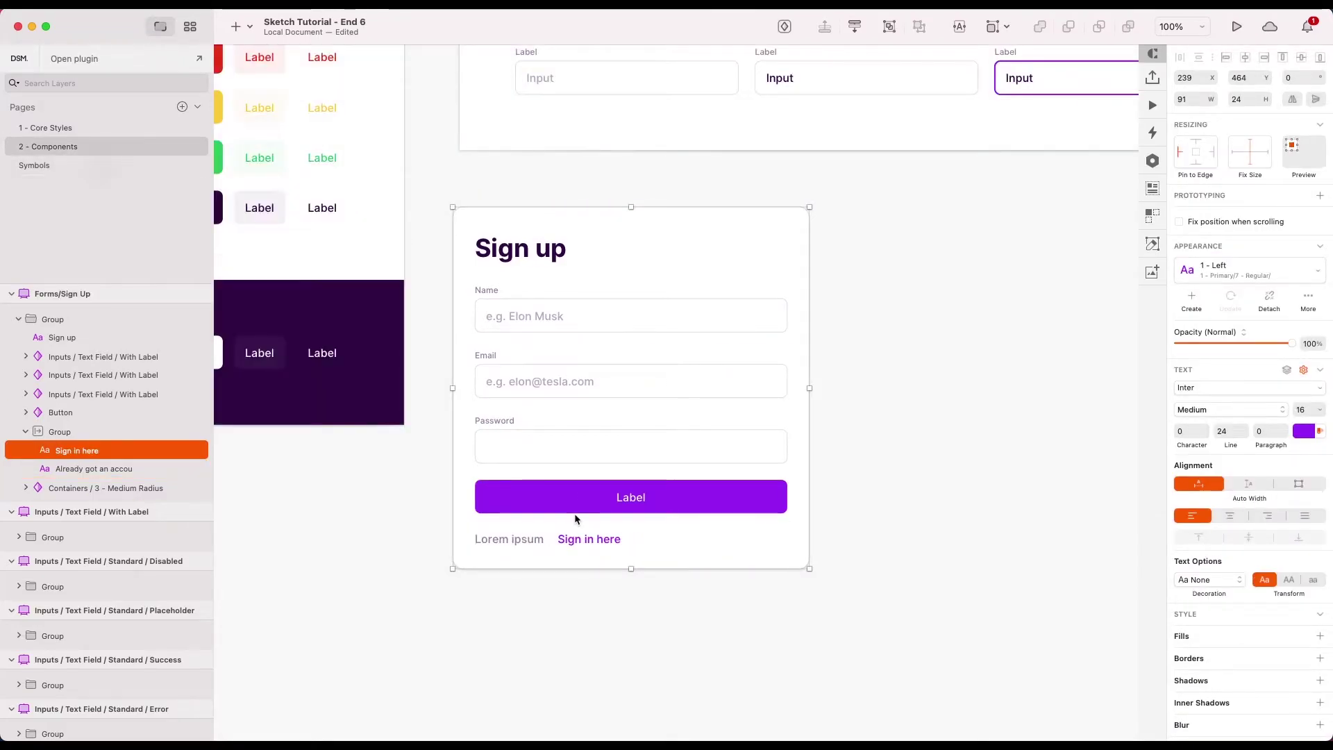
double_click(554, 553)
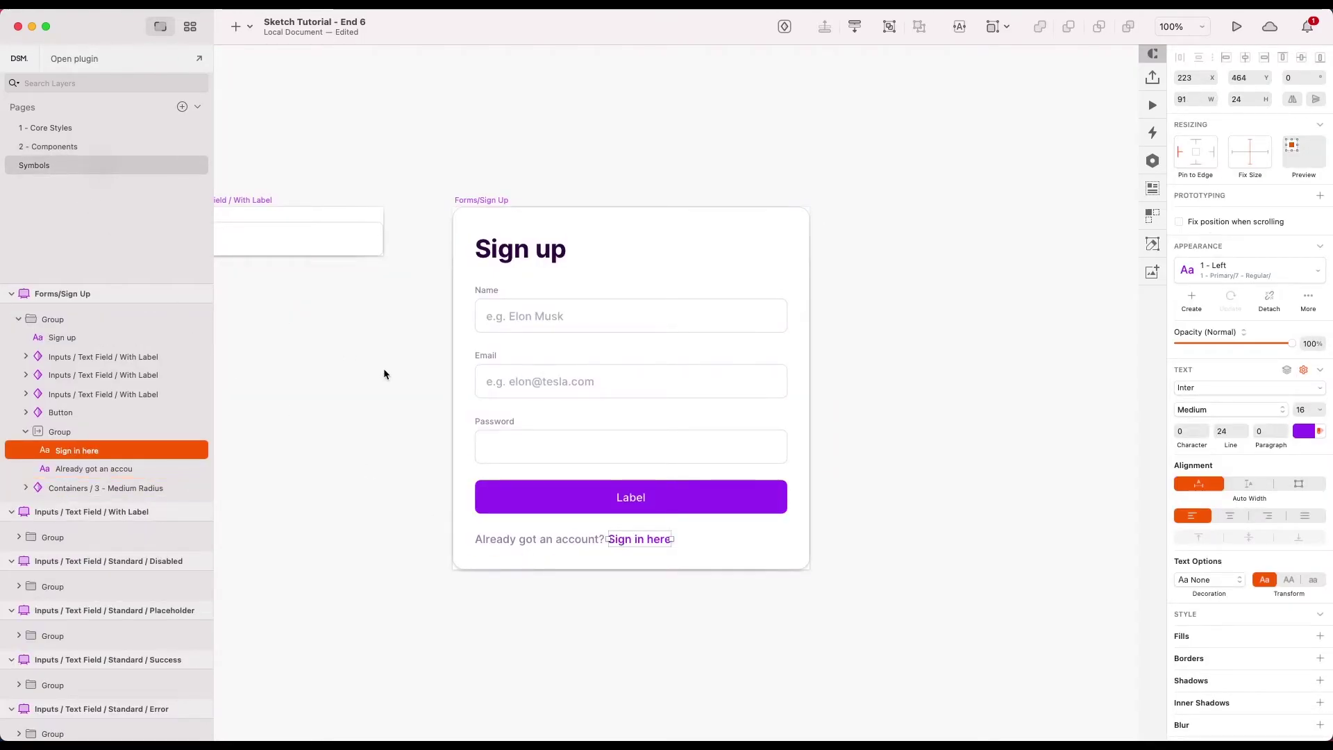
click(77, 147)
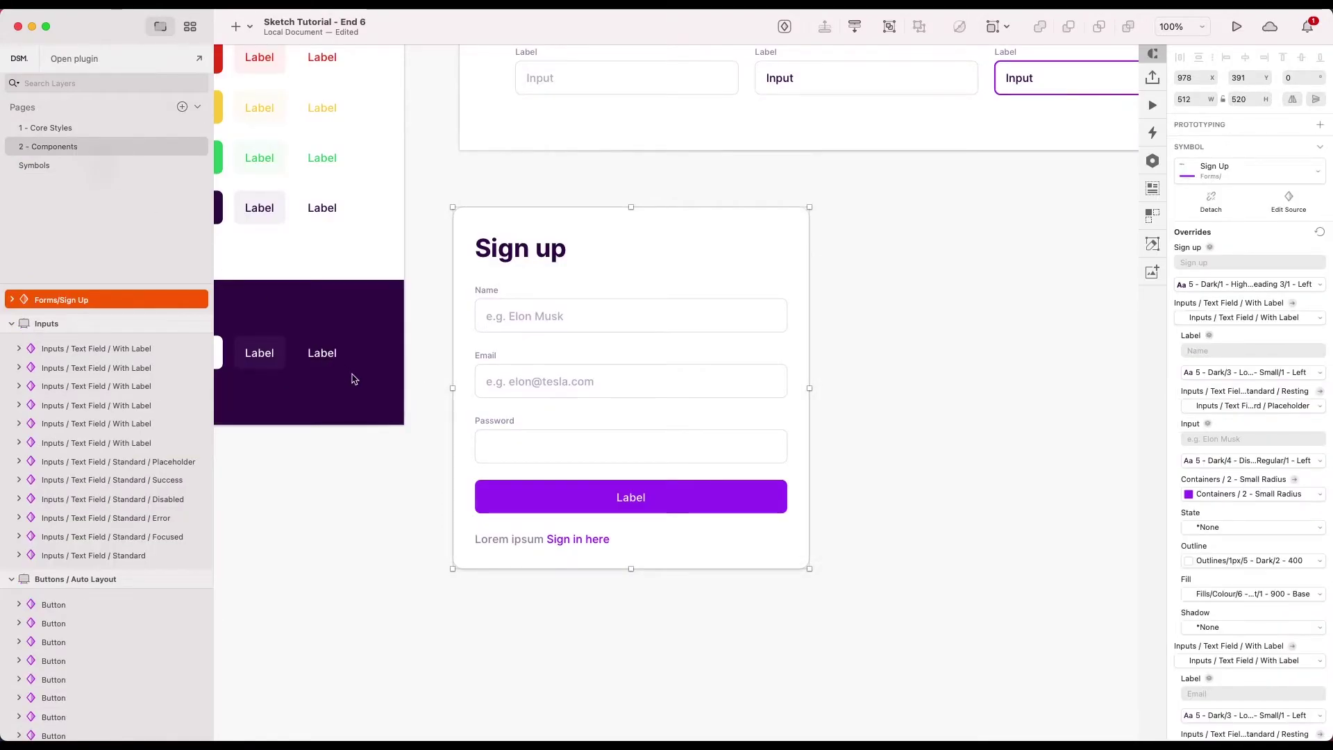
double_click(526, 532)
click(636, 602)
- Change the Sign Up master's button label from 'Label' to 'Create account' and view it on Components
scroll(871, 457, down, 5)
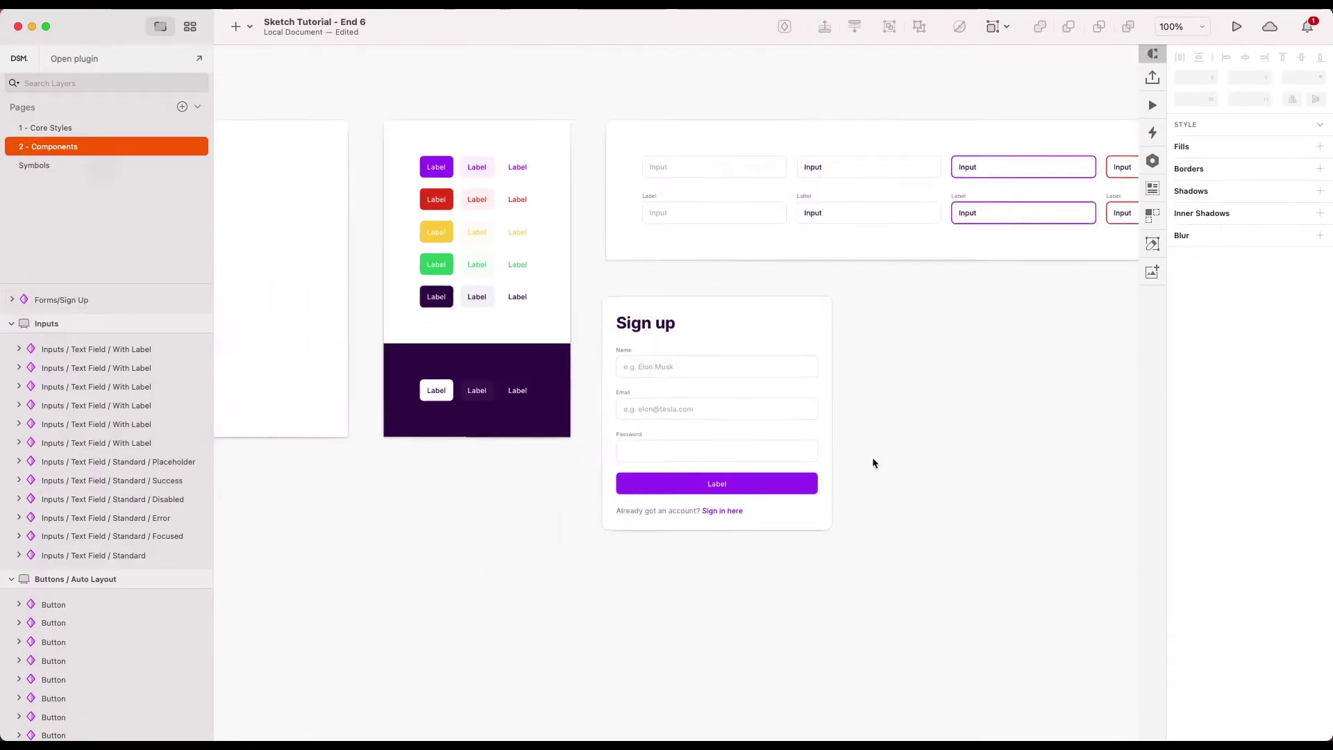
double_click(827, 477)
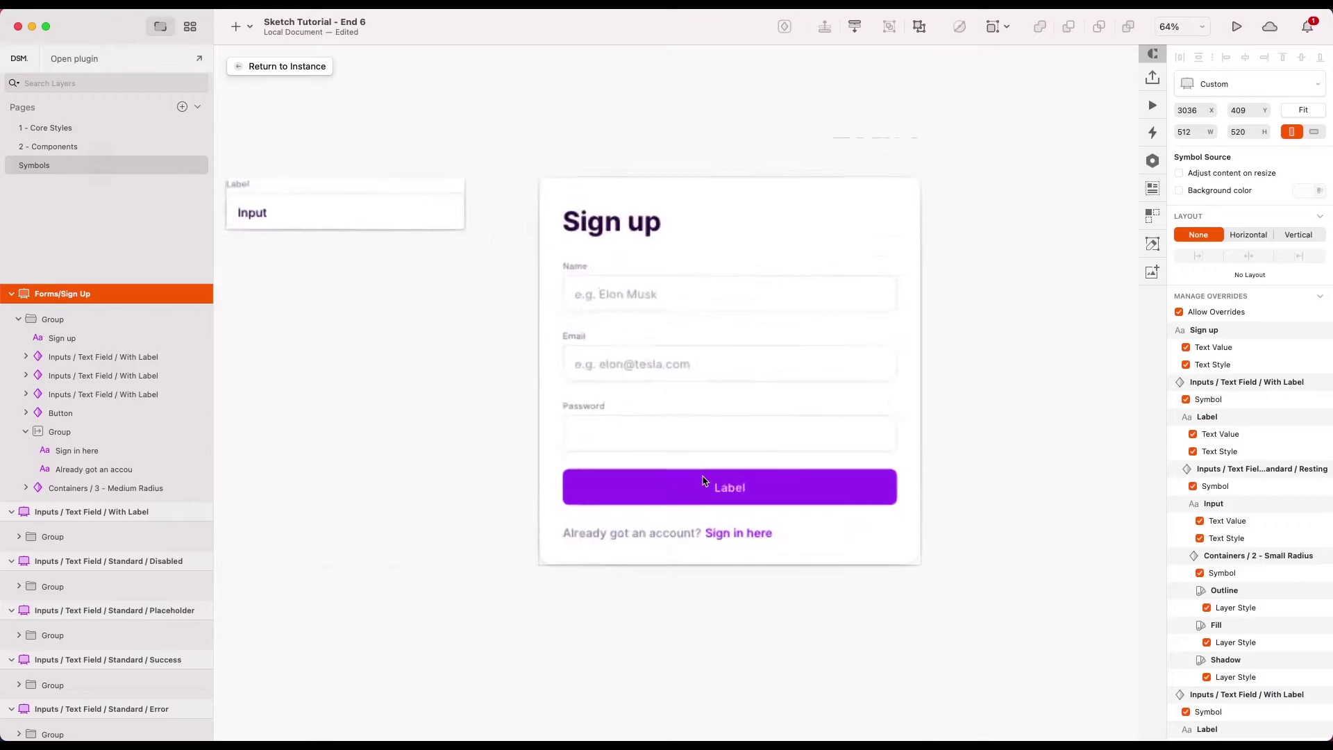
click(738, 486)
double_click(737, 486)
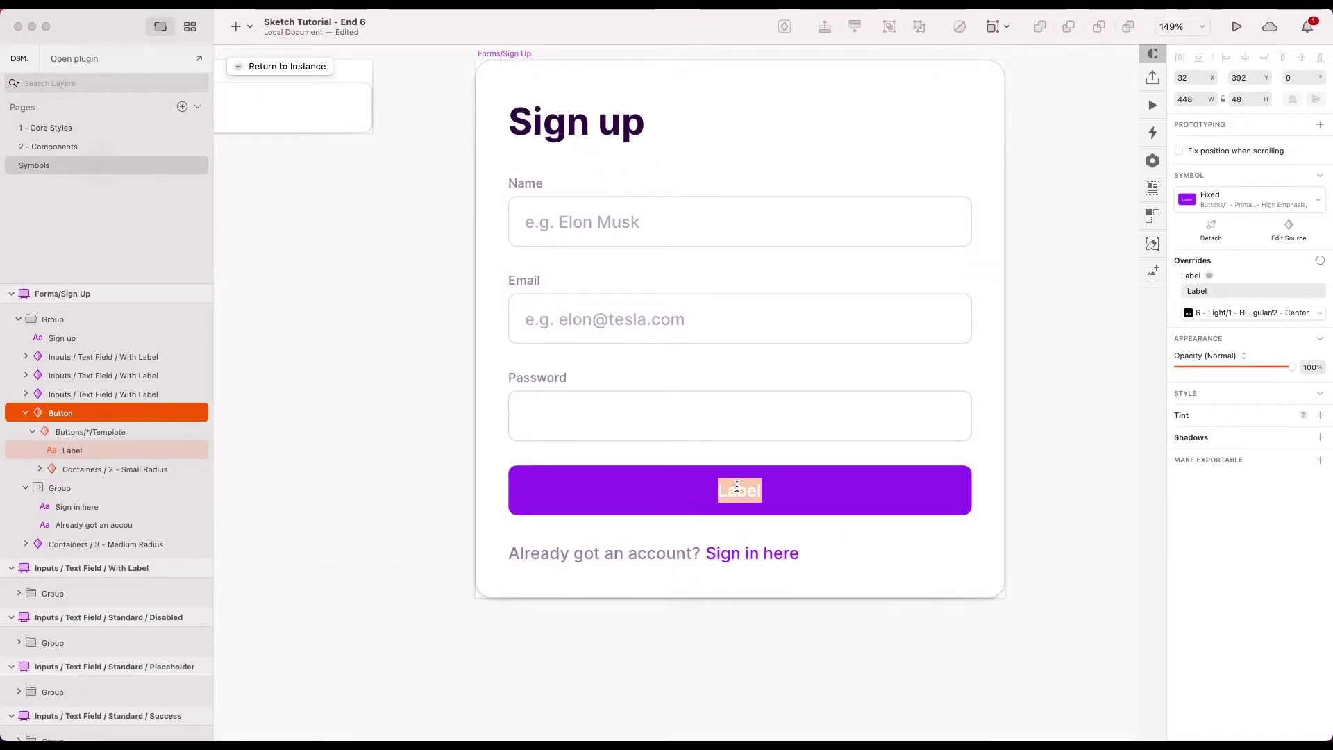
text(Create ac)
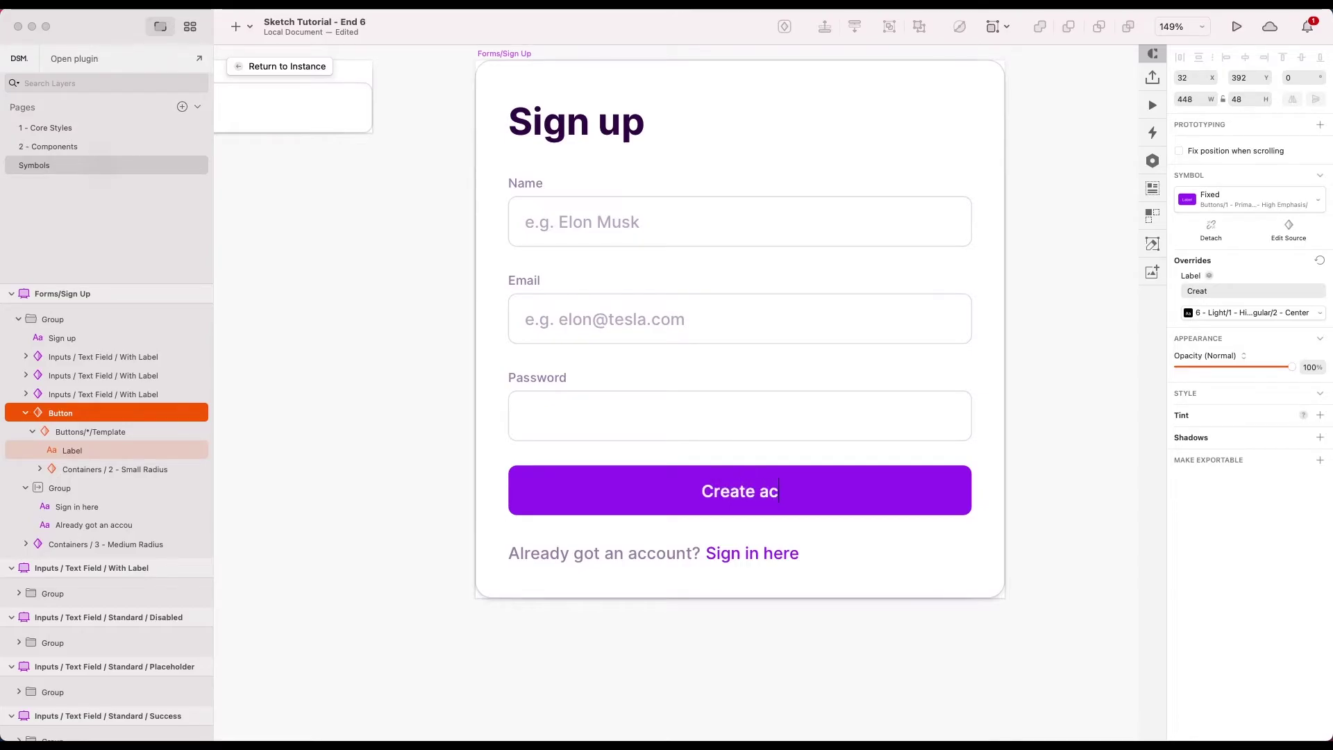
text(count)
click(1036, 517)
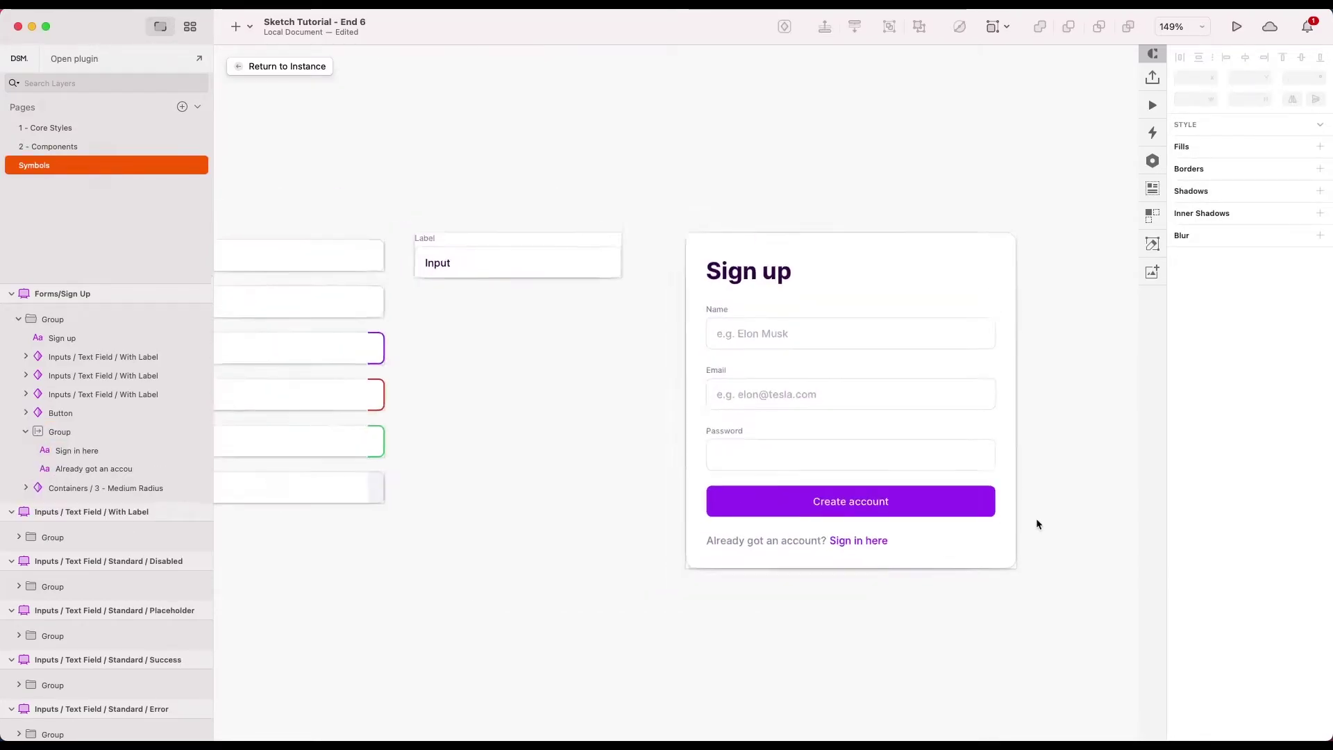
scroll(1036, 518, down, 5)
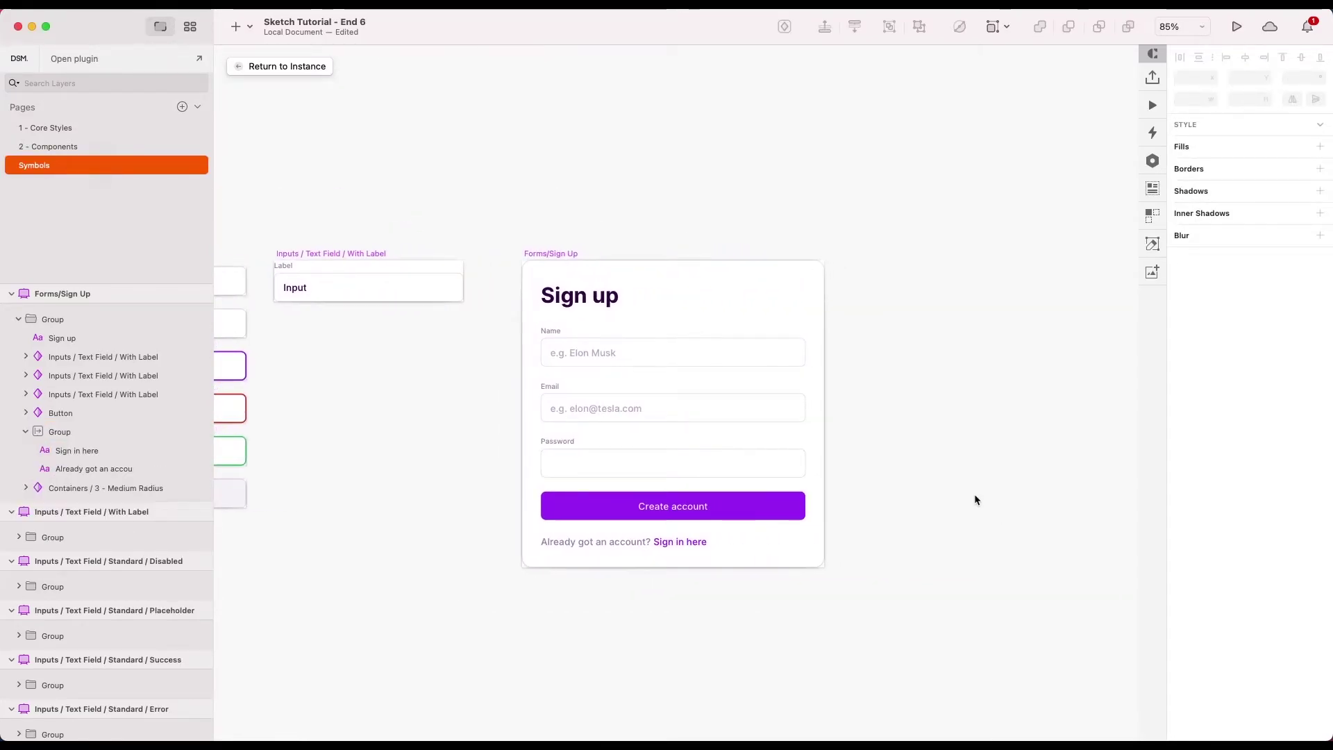
scroll(975, 497, down, 3)
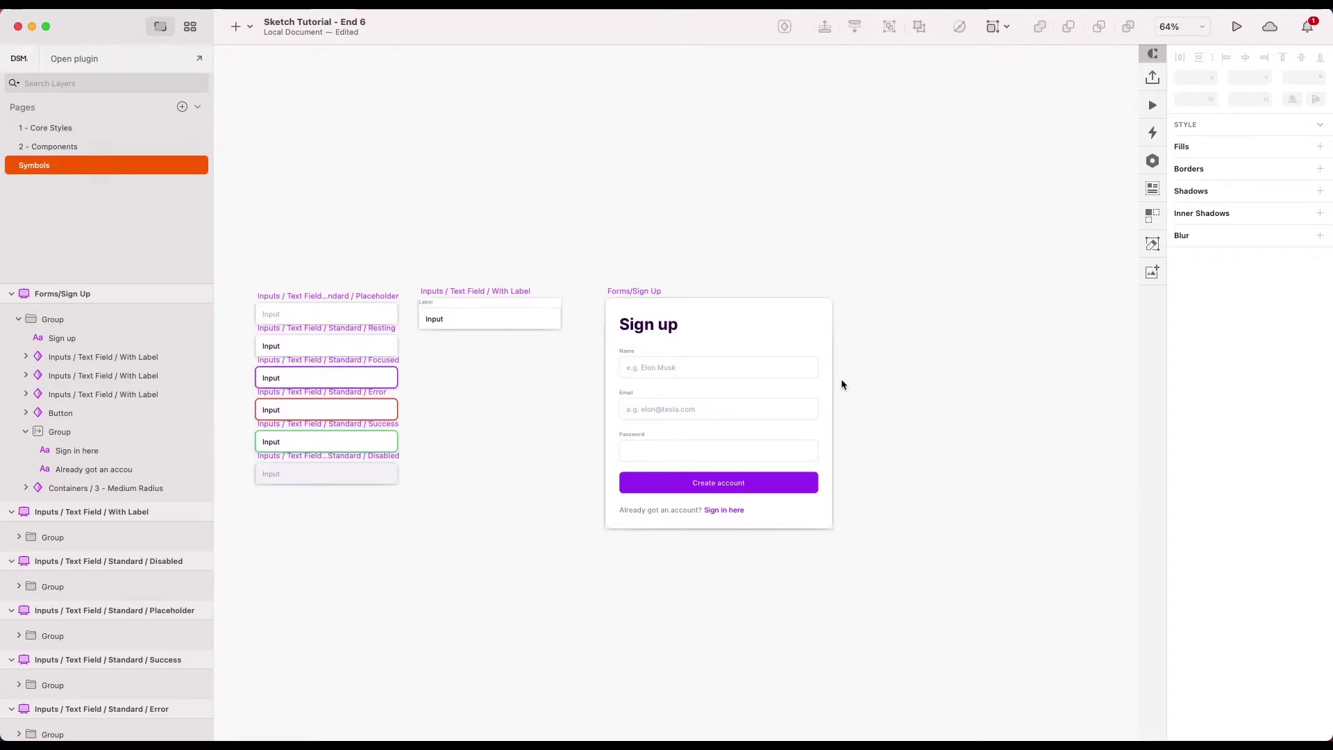
click(65, 146)
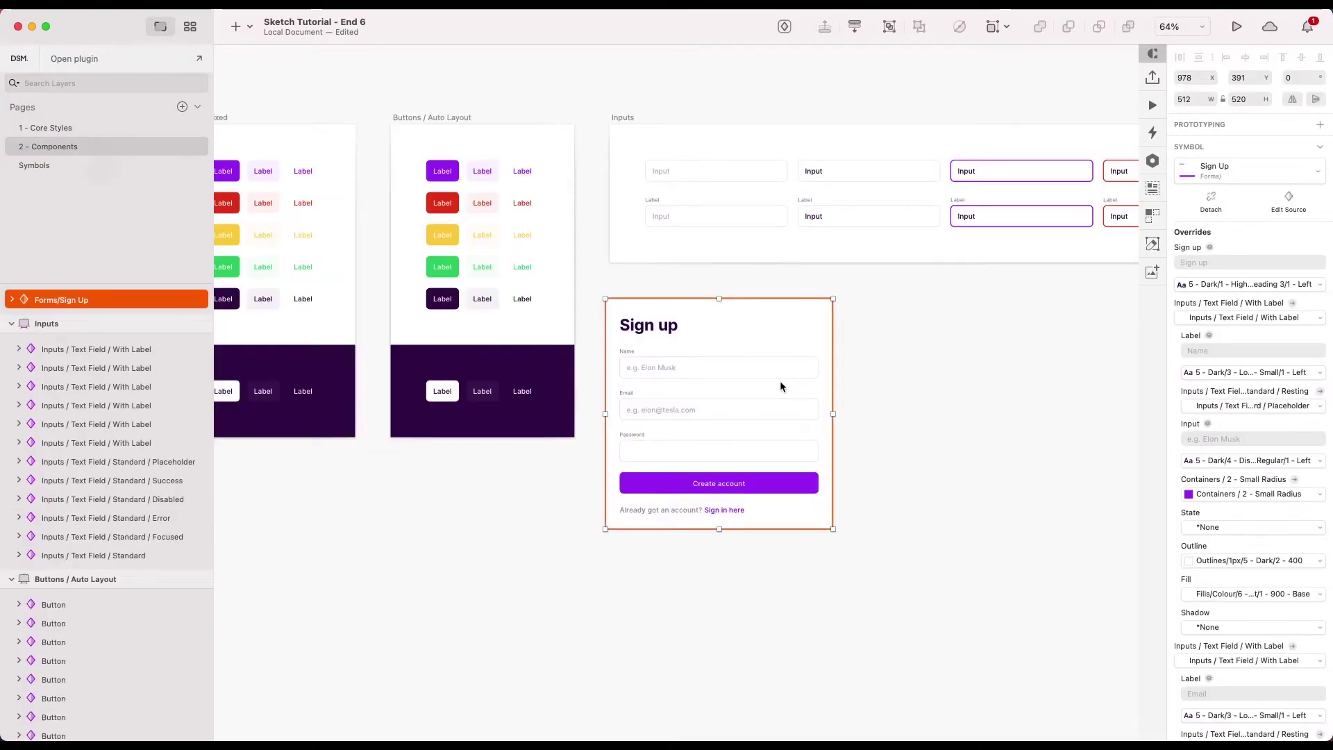
scroll(900, 374, up, 3)
click(902, 360)
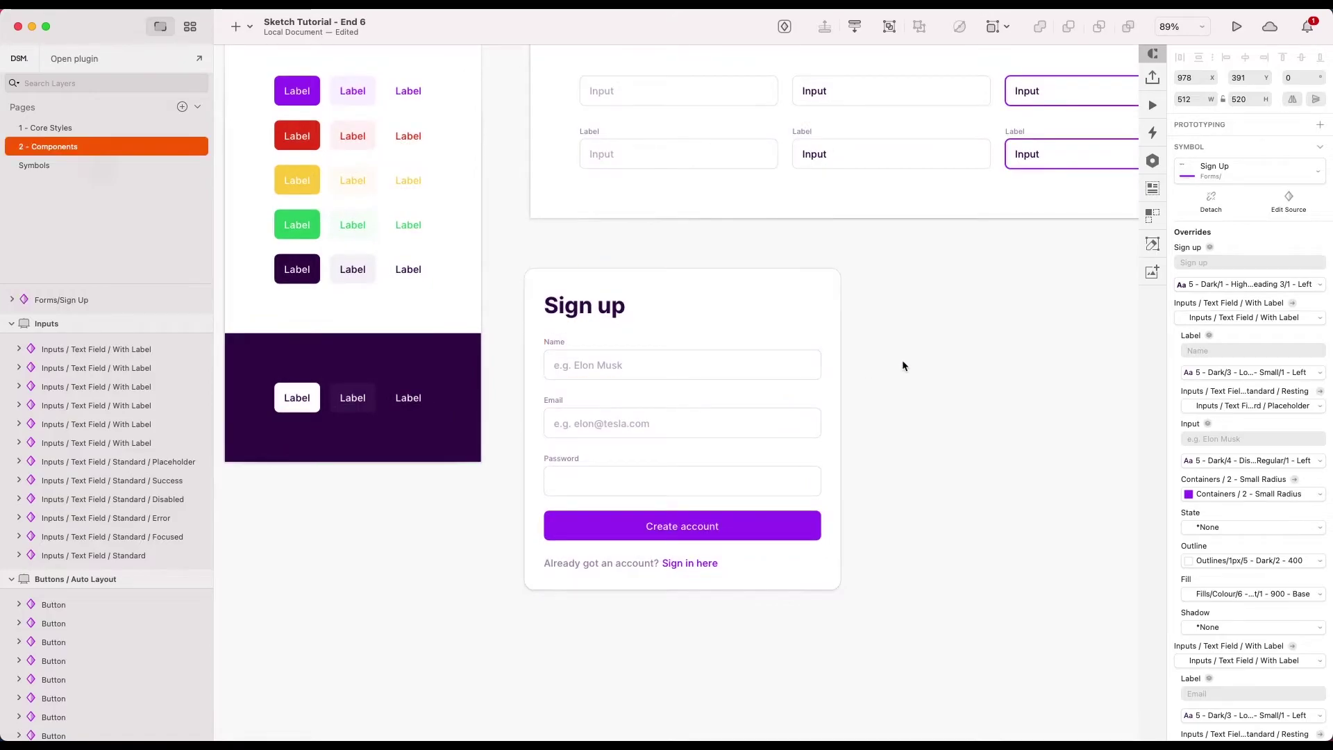
click(599, 309)
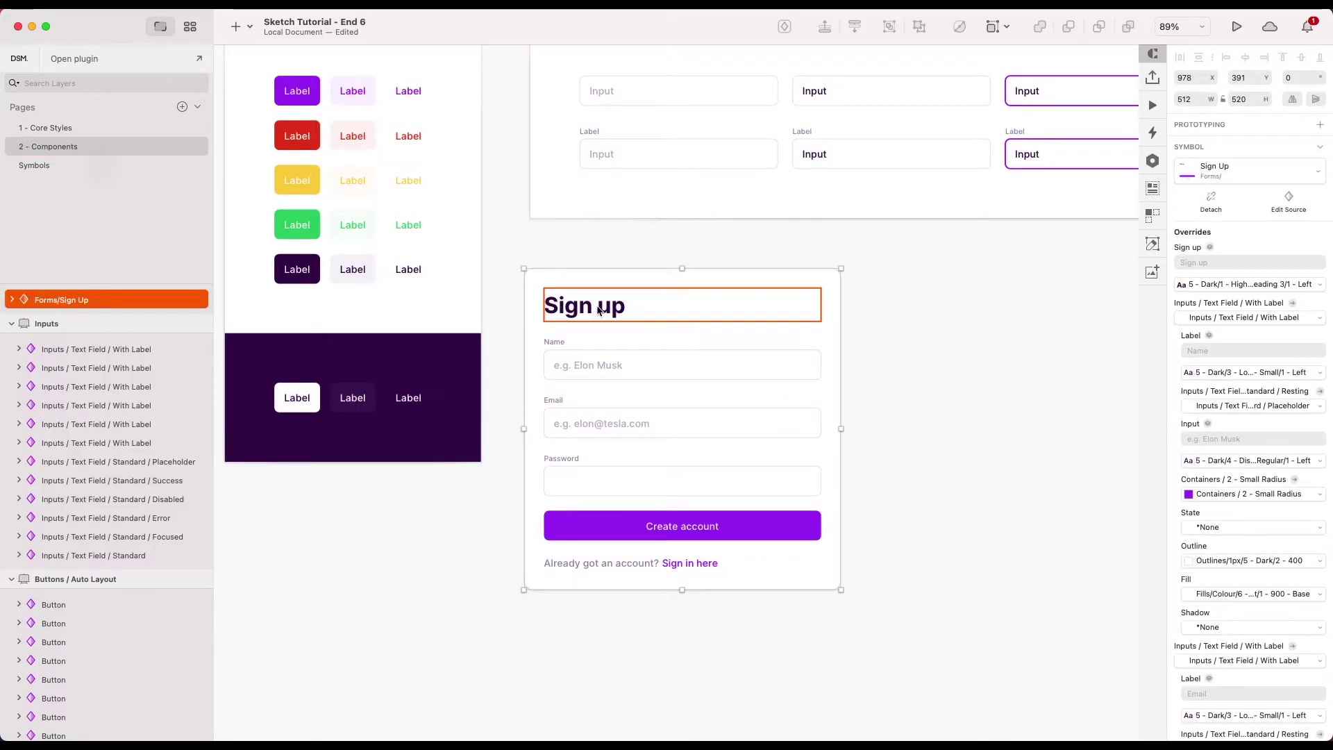
double_click(584, 309)
key(Escape)
key(Escape)
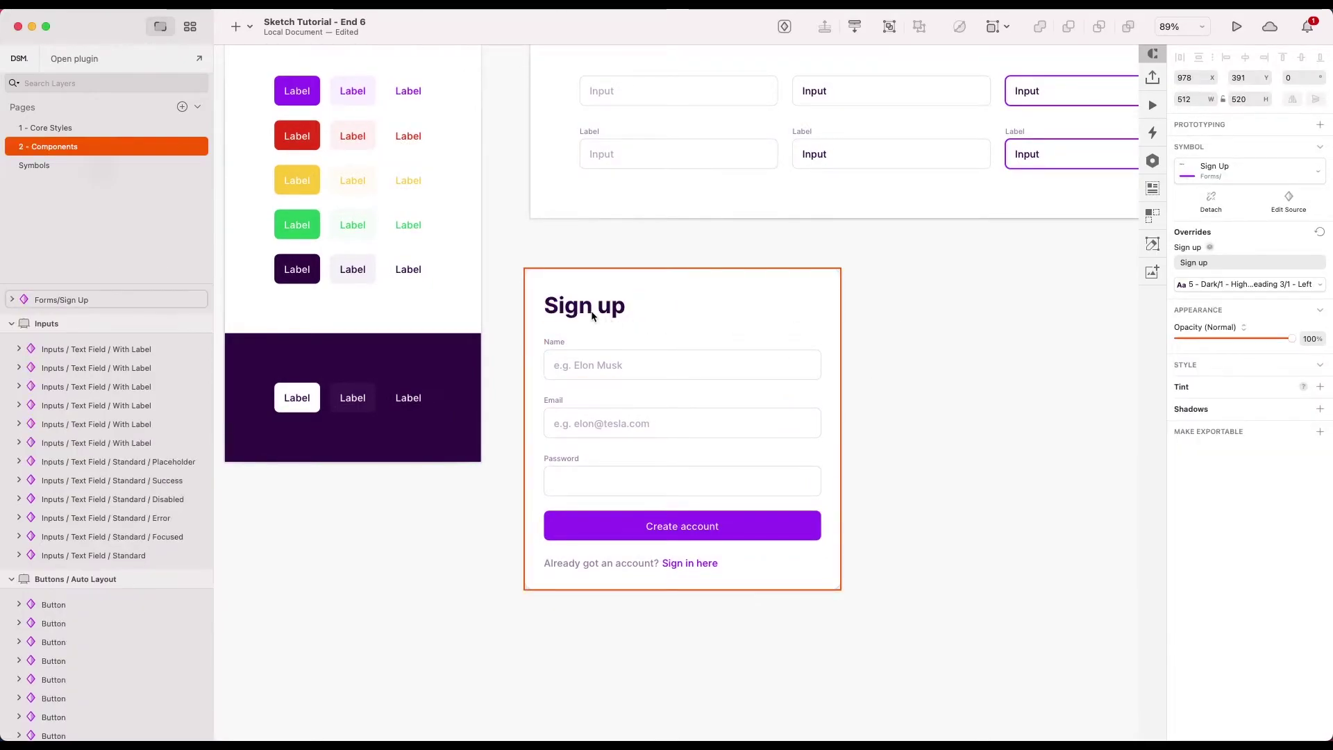
click(648, 338)
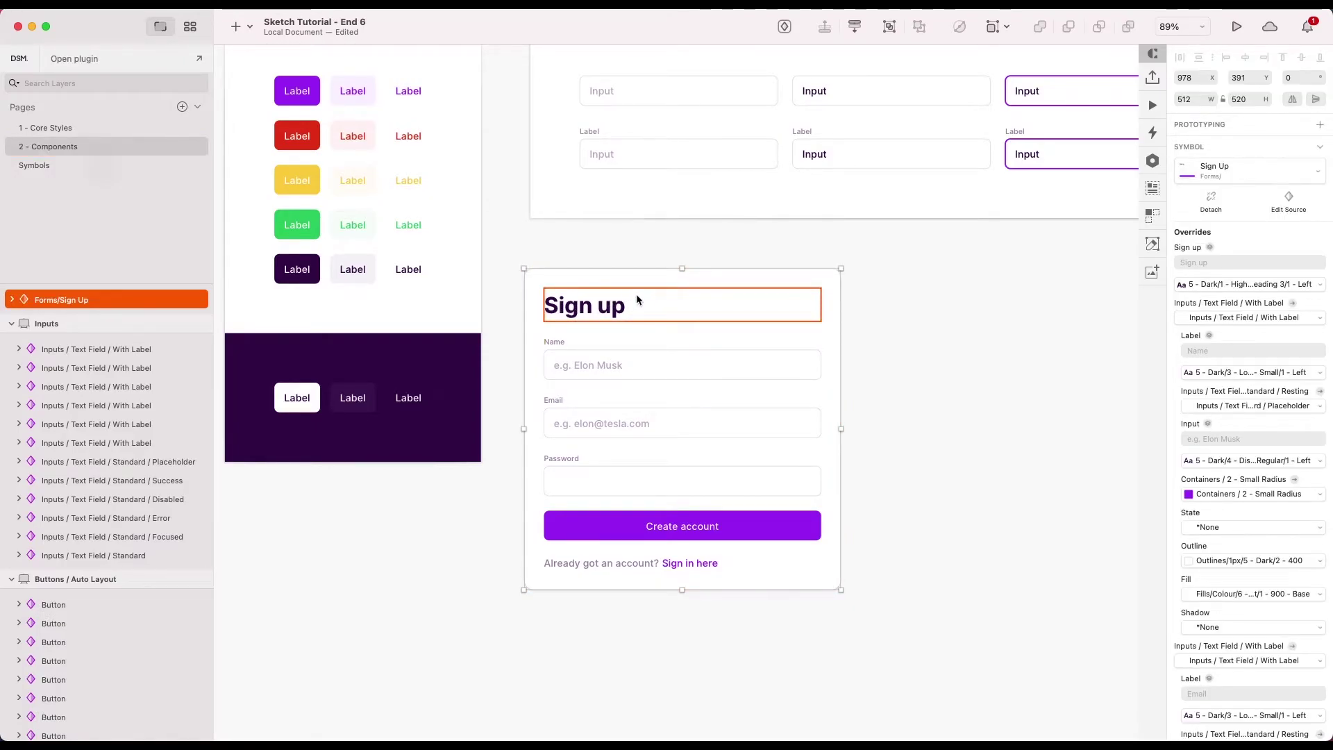
click(1223, 284)
mouse_move(1132, 472)
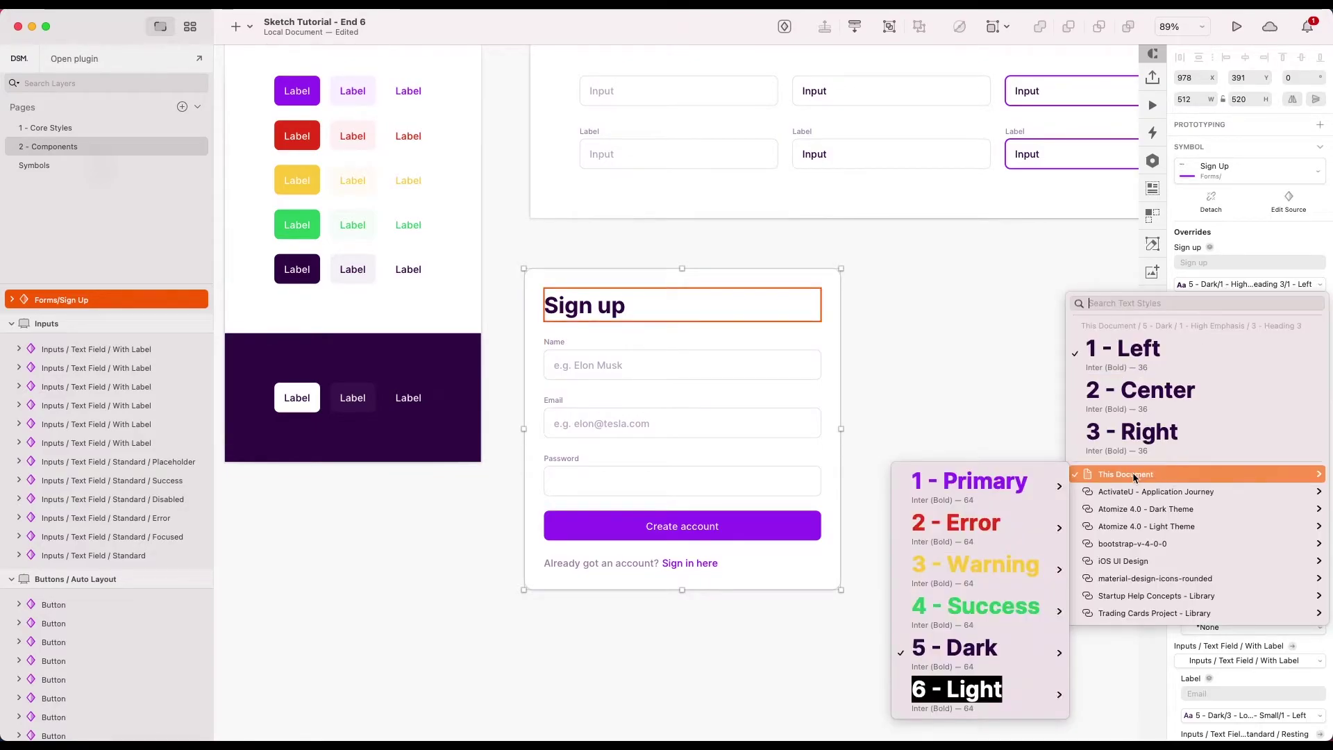
mouse_move(985, 649)
mouse_move(729, 583)
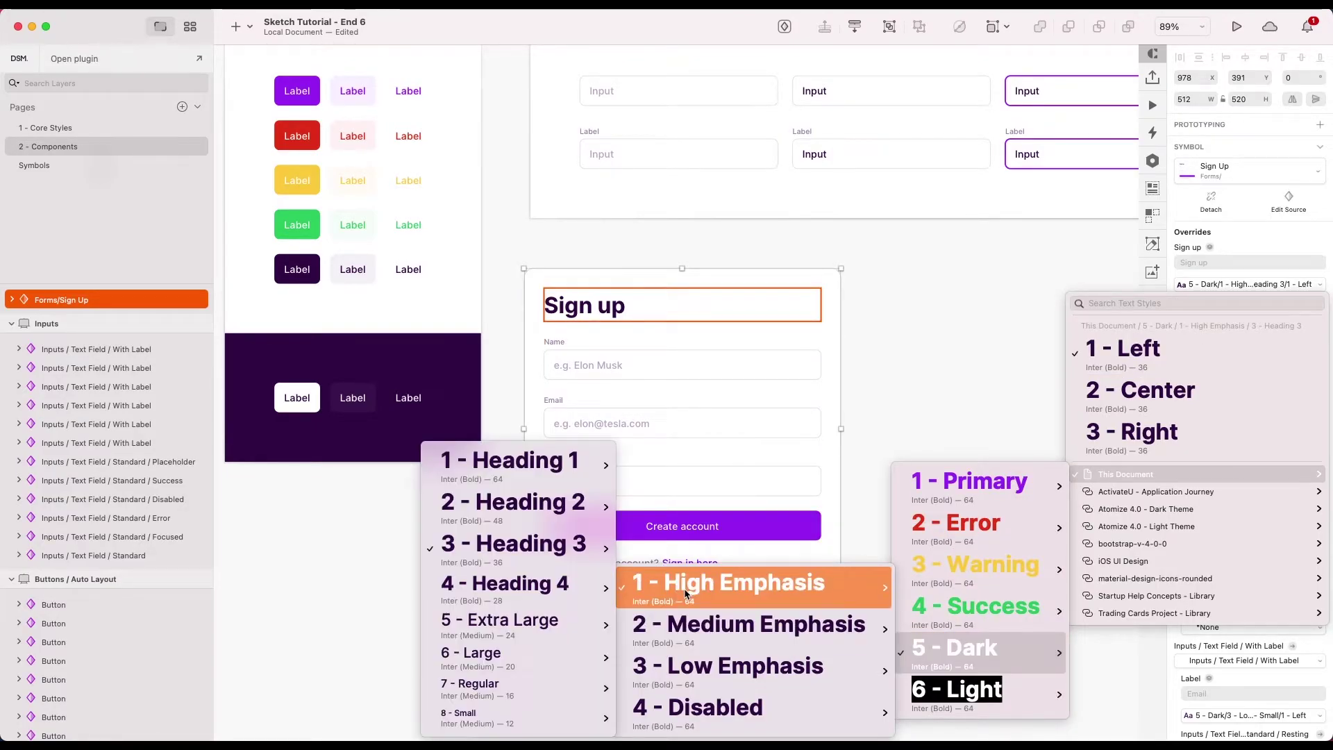
mouse_move(514, 461)
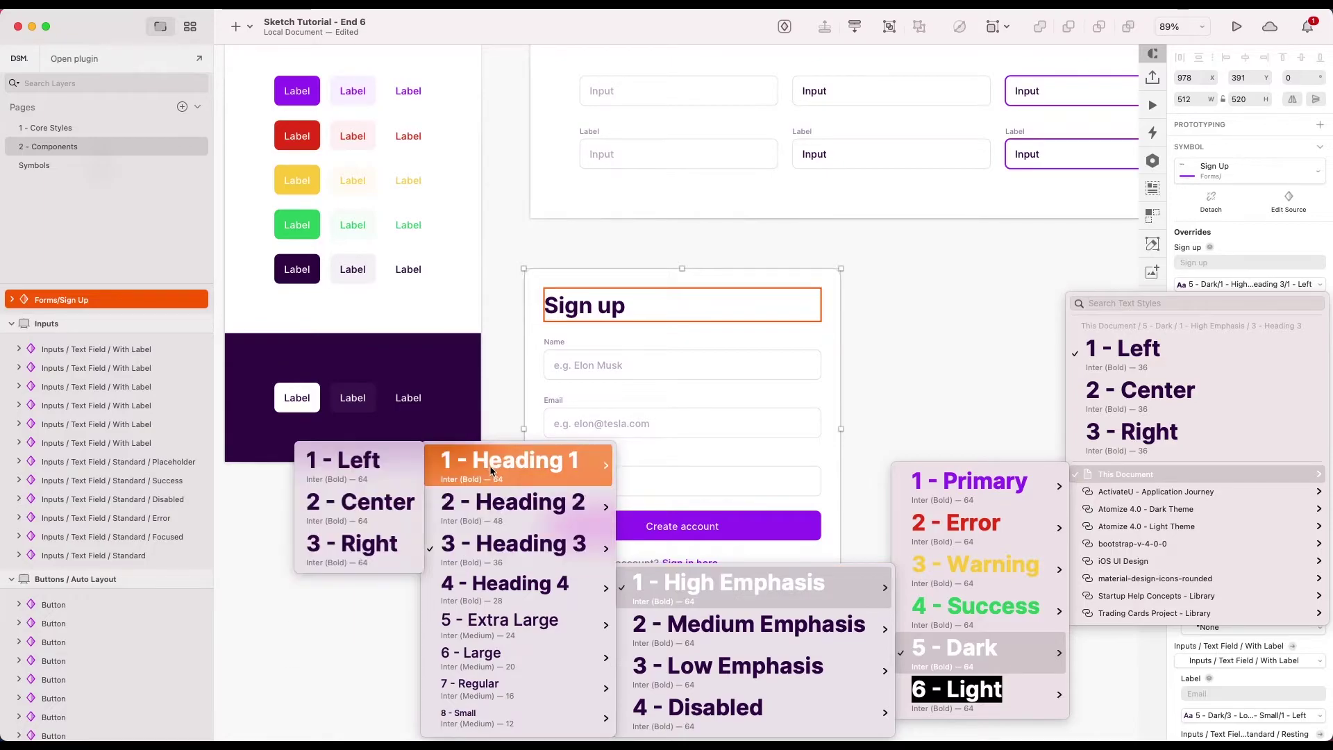
click(386, 464)
click(1011, 447)
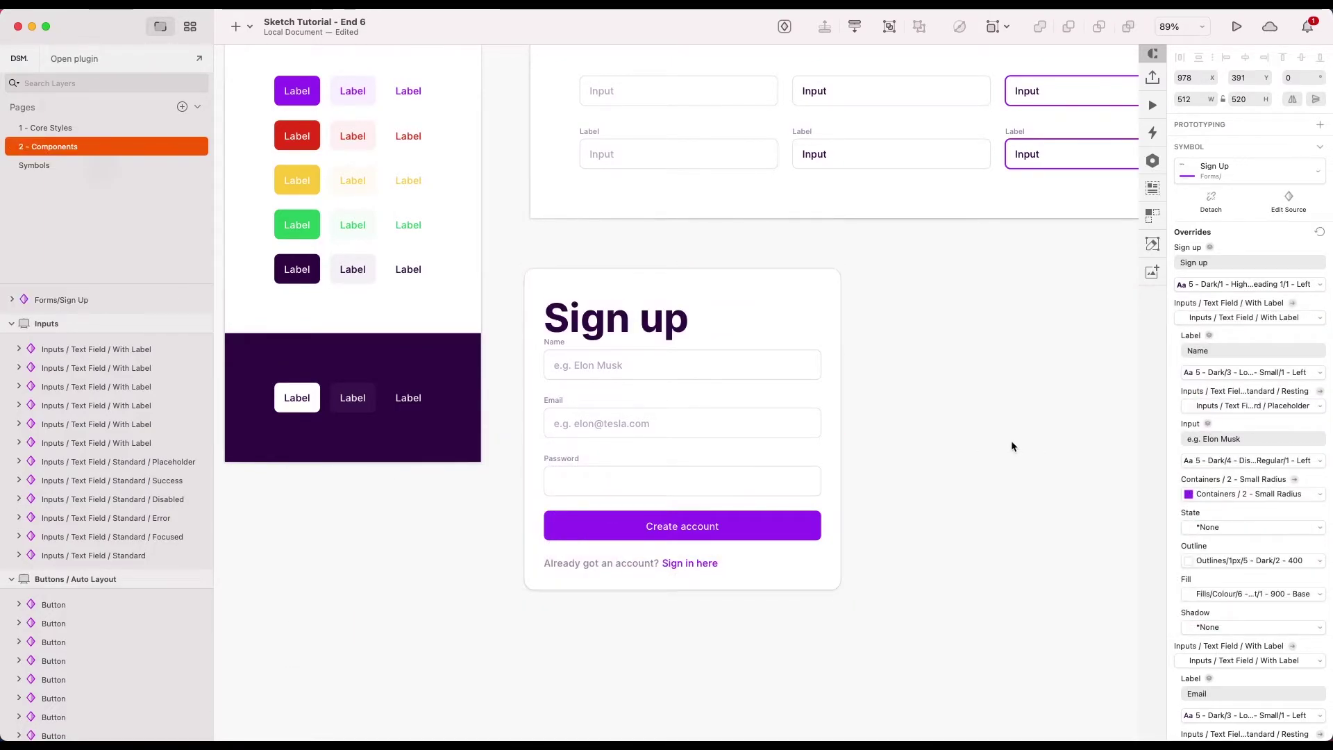
scroll(1011, 447, down, 3)
click(810, 419)
scroll(810, 420, up, 5)
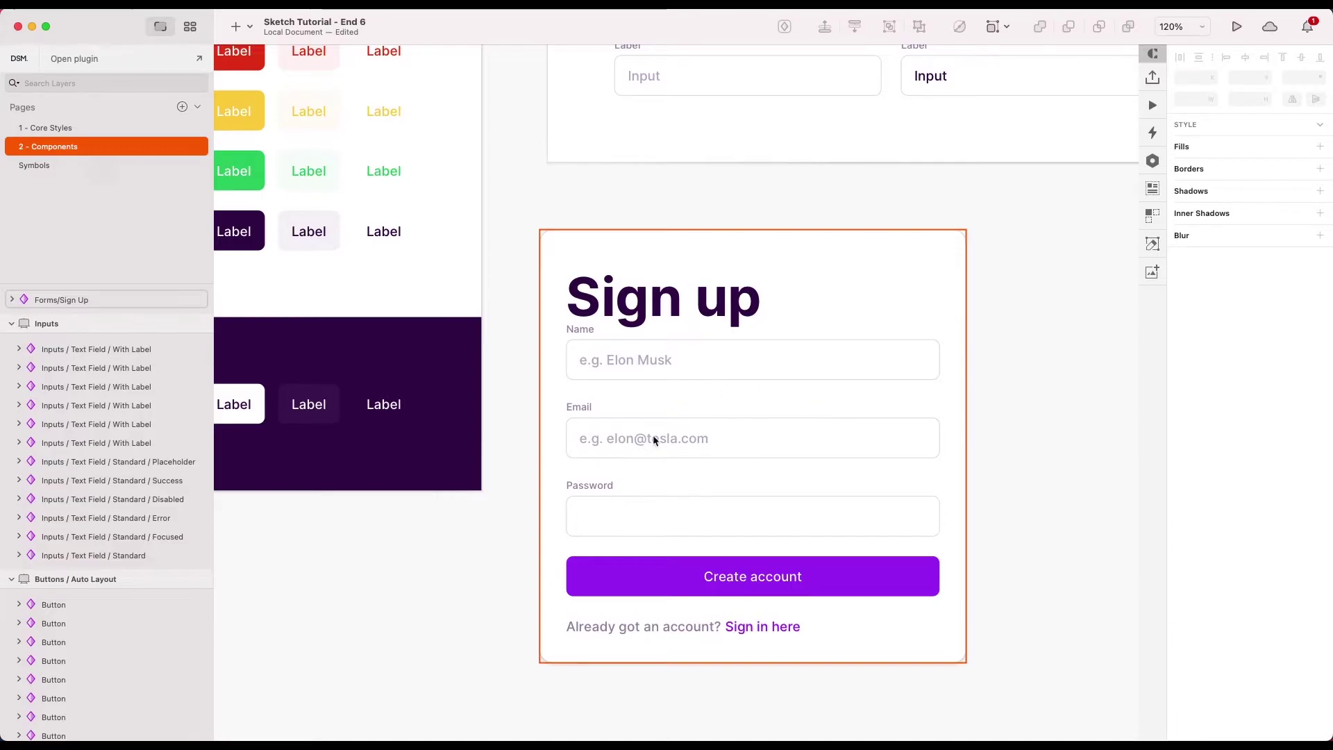
scroll(665, 355, down, 4)
click(706, 529)
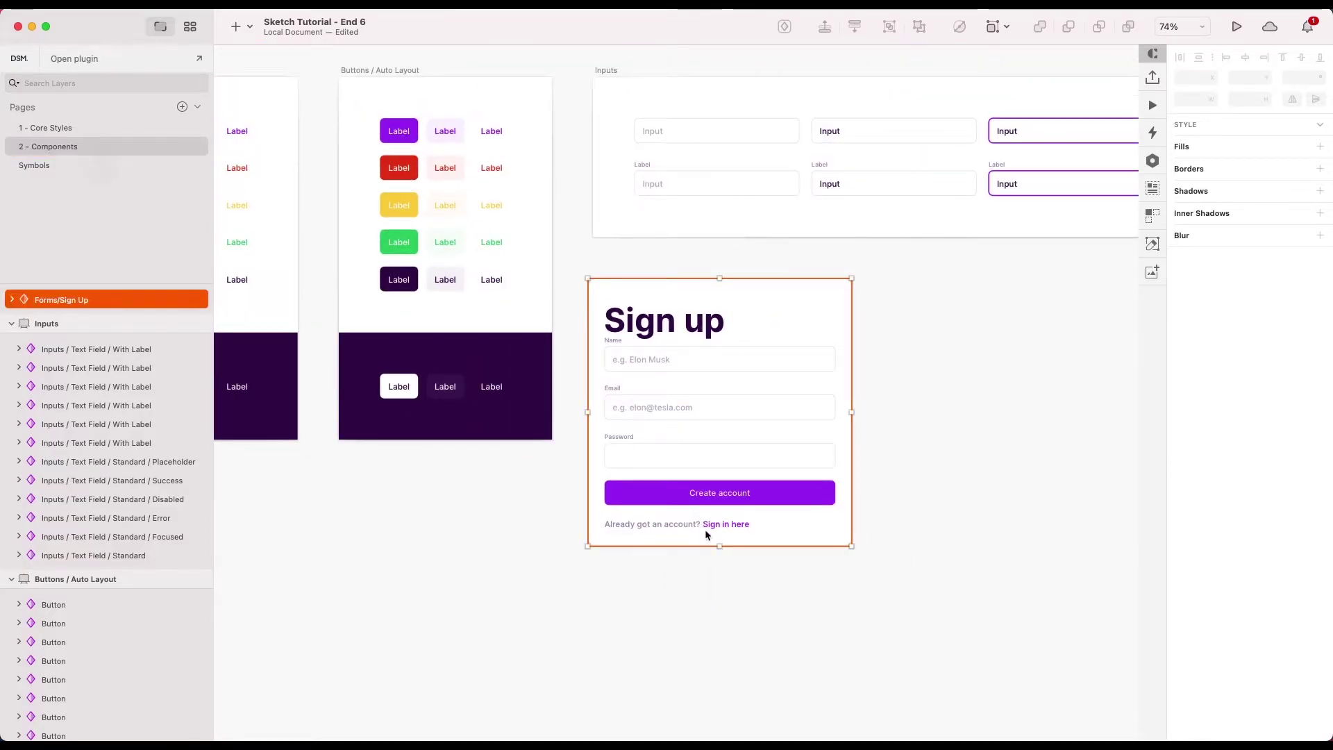
drag(719, 547, 719, 545)
scroll(613, 323, up, 5)
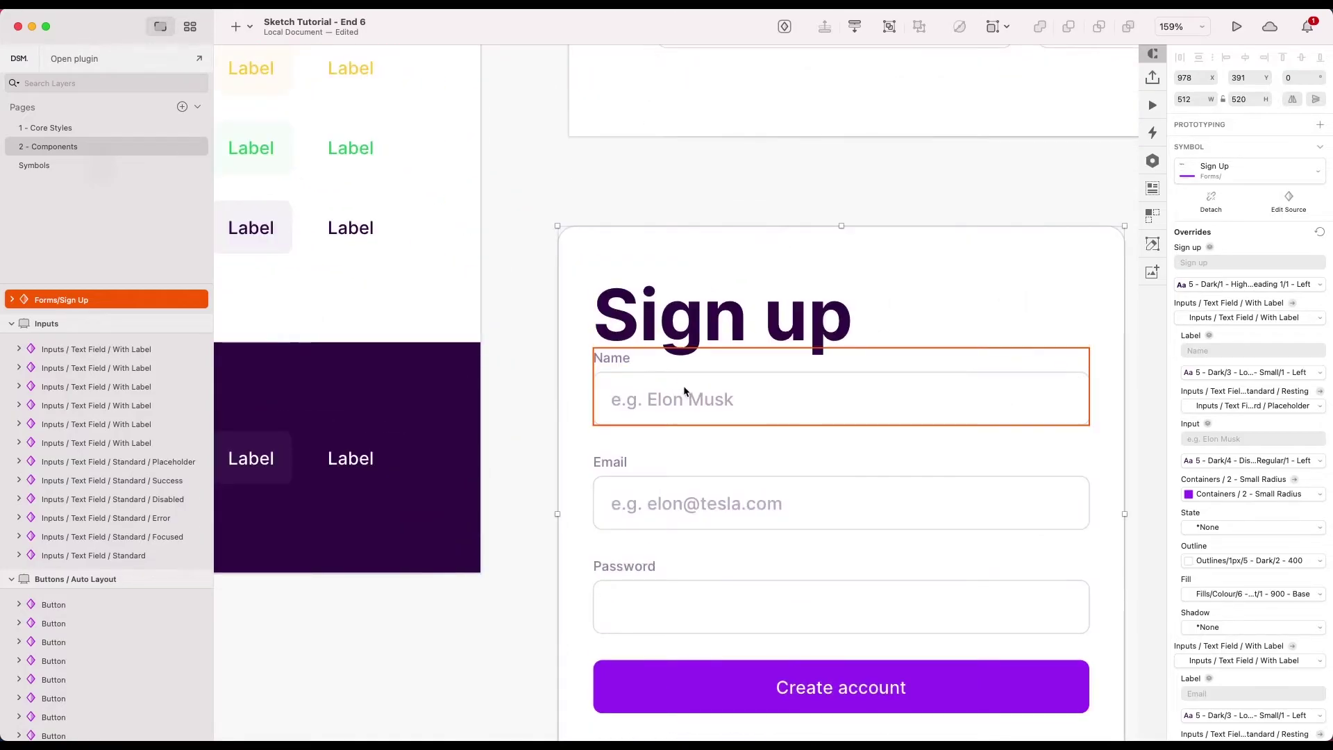
scroll(688, 368, down, 8)
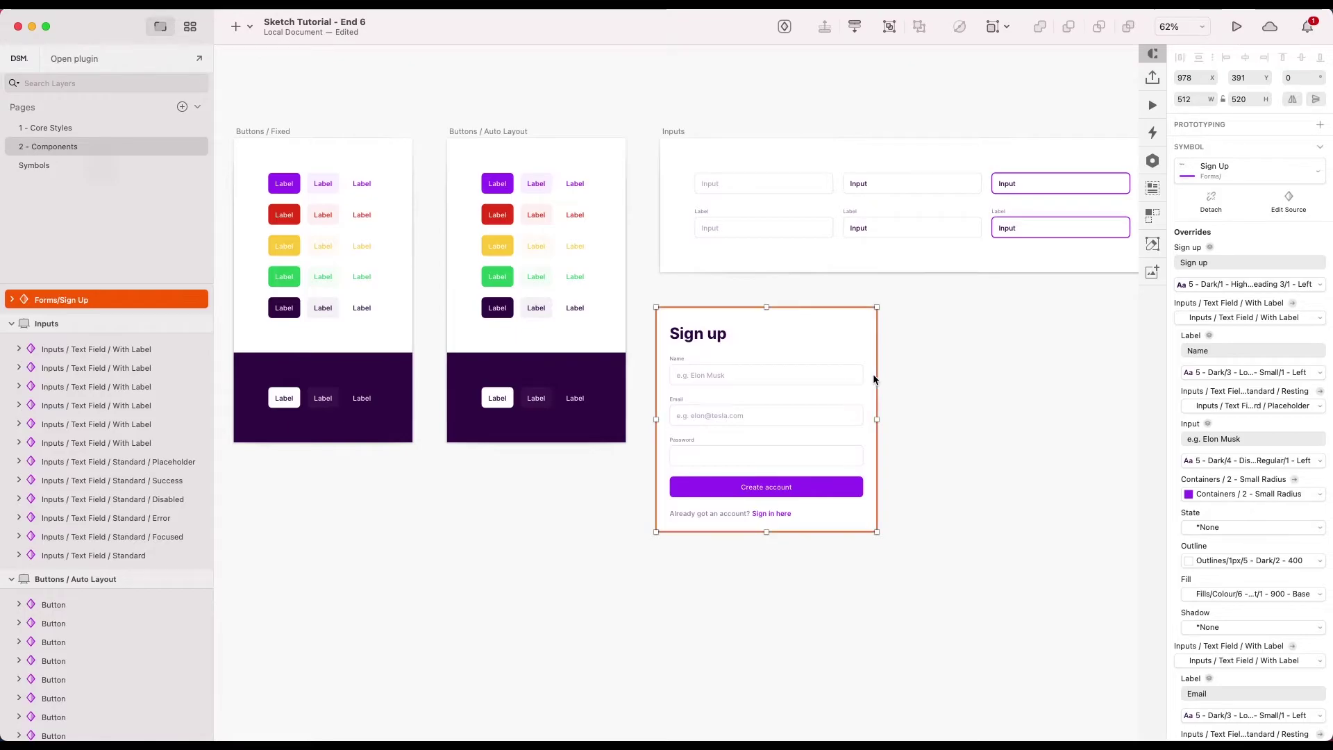
scroll(870, 378, up, 3)
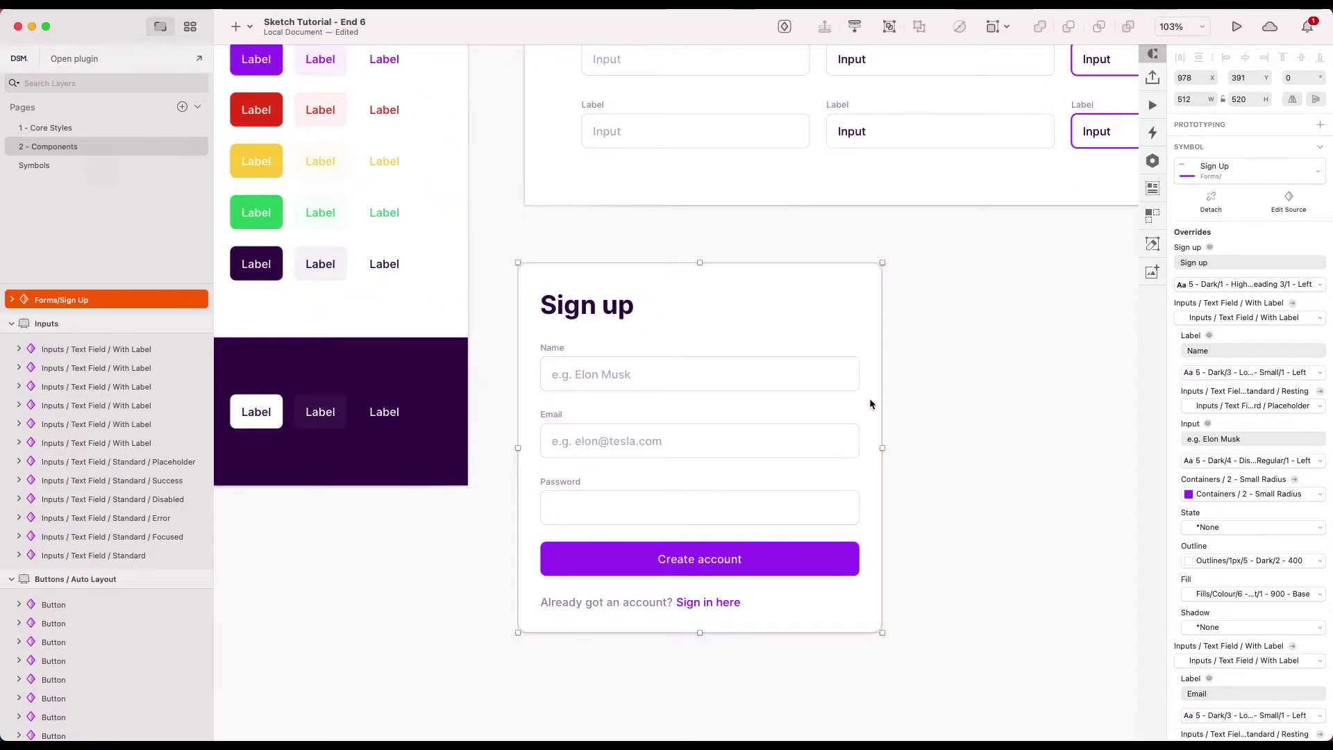
double_click(869, 398)
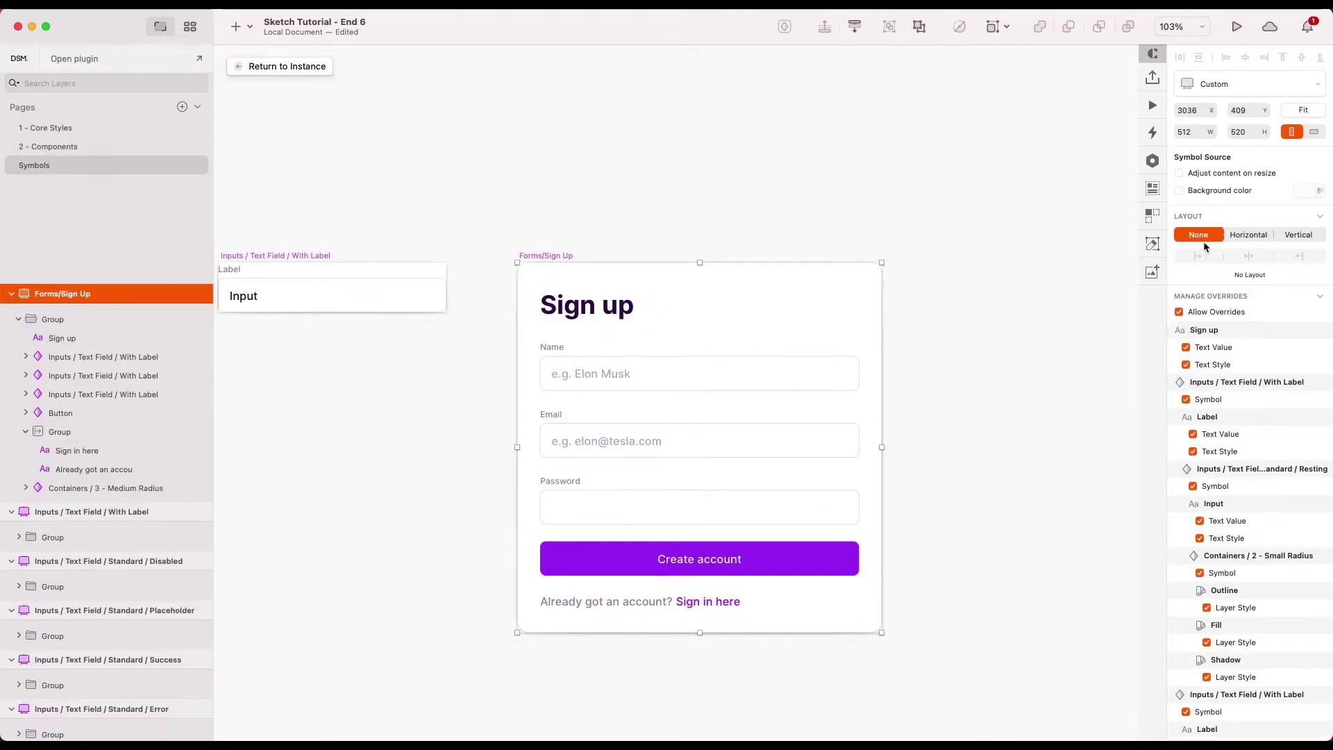
- Set the Forms/Sign Up master's layout to Vertical, stacking top to bottom
click(1296, 236)
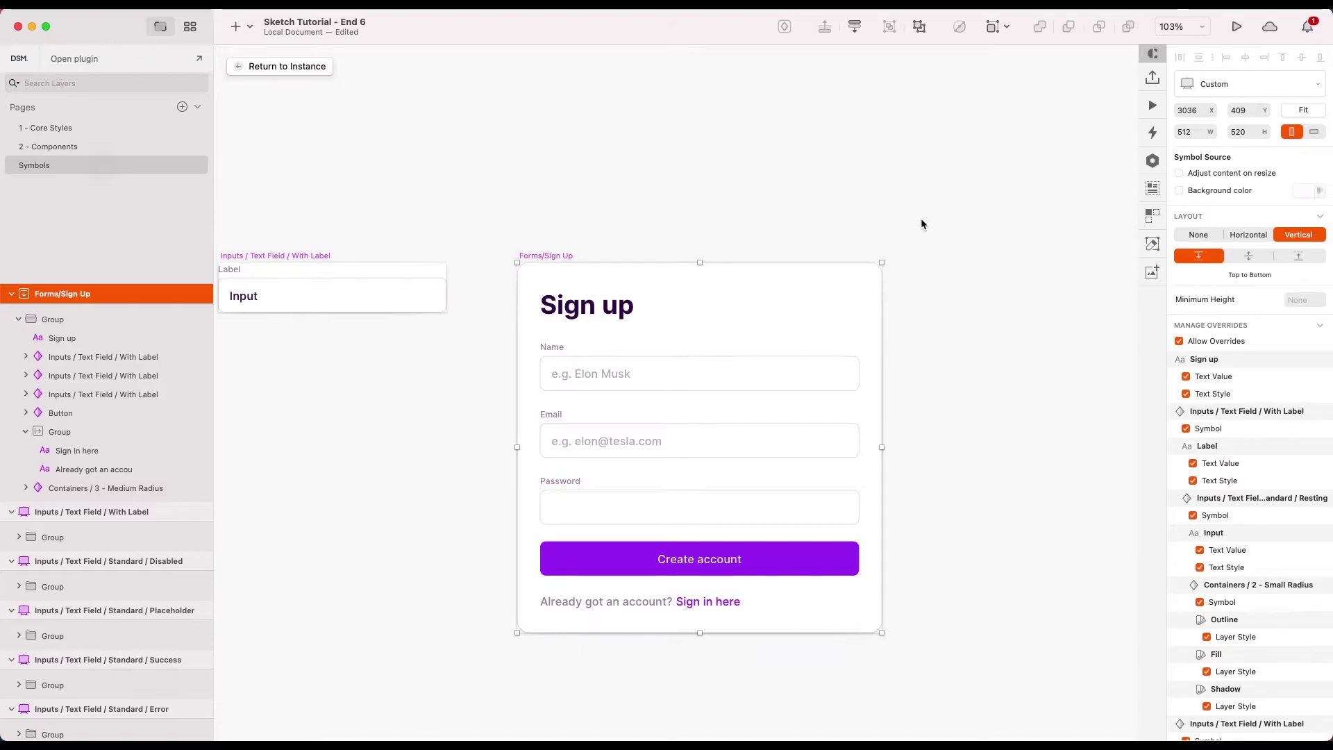
click(907, 308)
scroll(907, 307, down, 3)
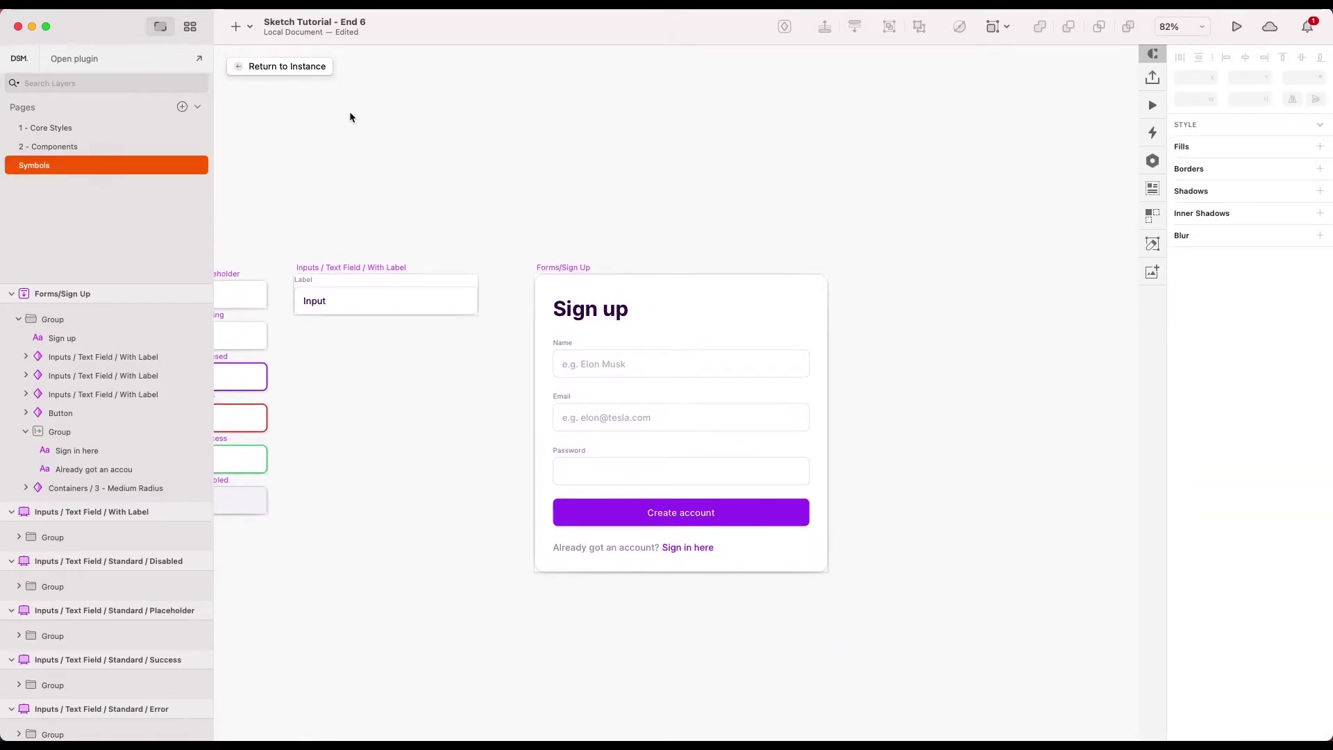
- Apply the 5-Dark/1-High Emphasis/1-Heading 1/1-Left text style to the instance's Sign up heading
click(289, 66)
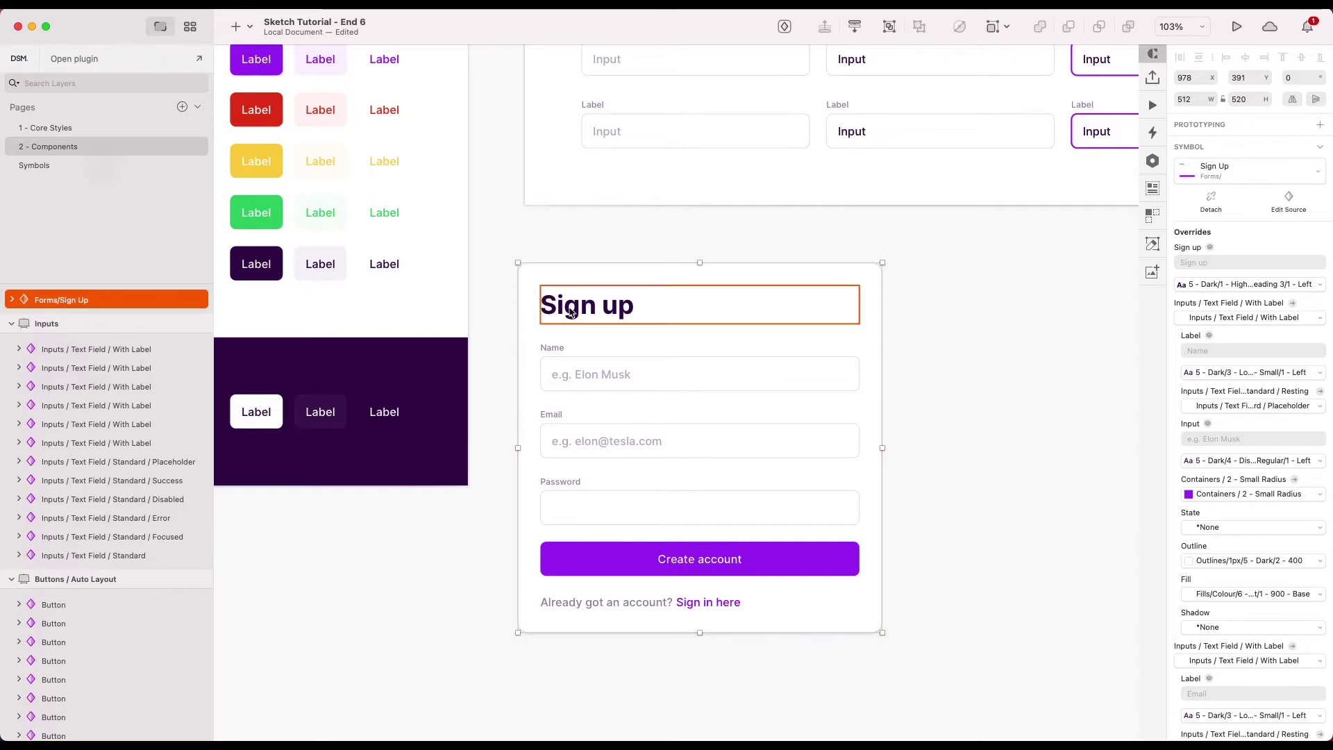
double_click(659, 326)
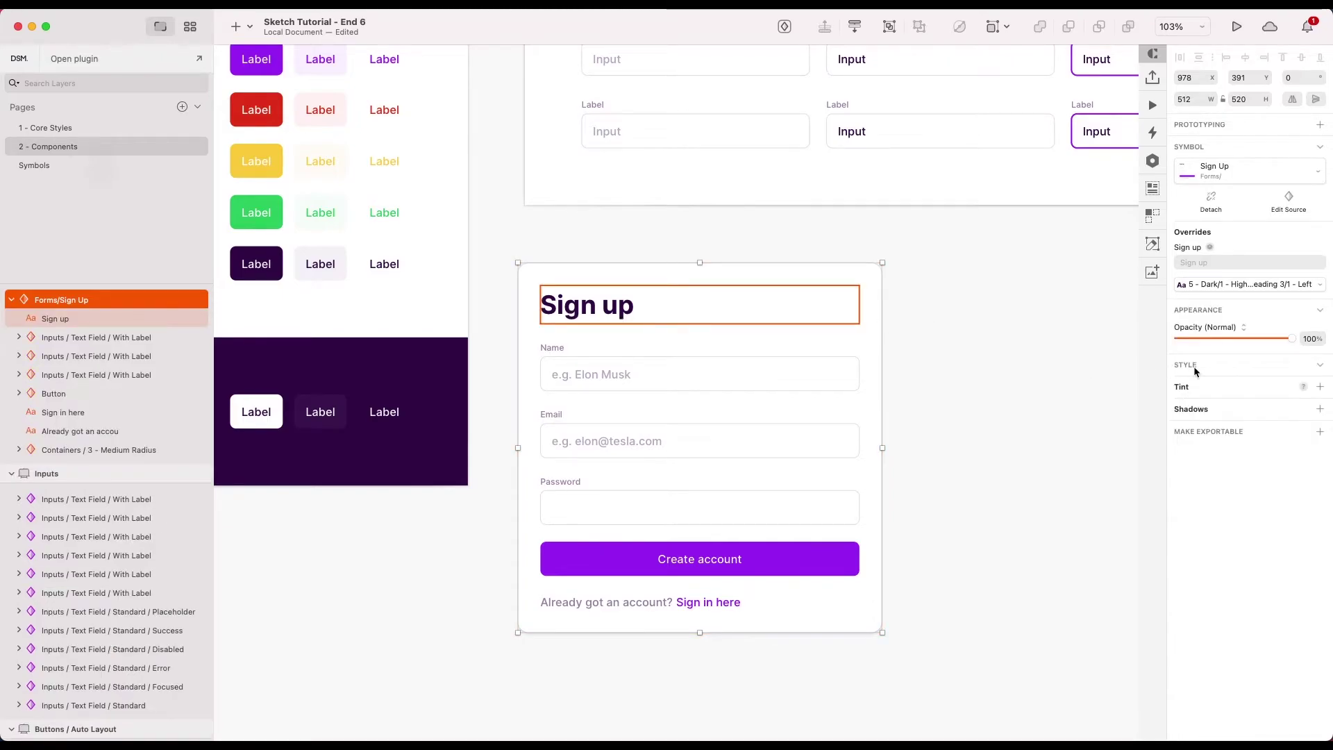
click(1244, 290)
mouse_move(1139, 475)
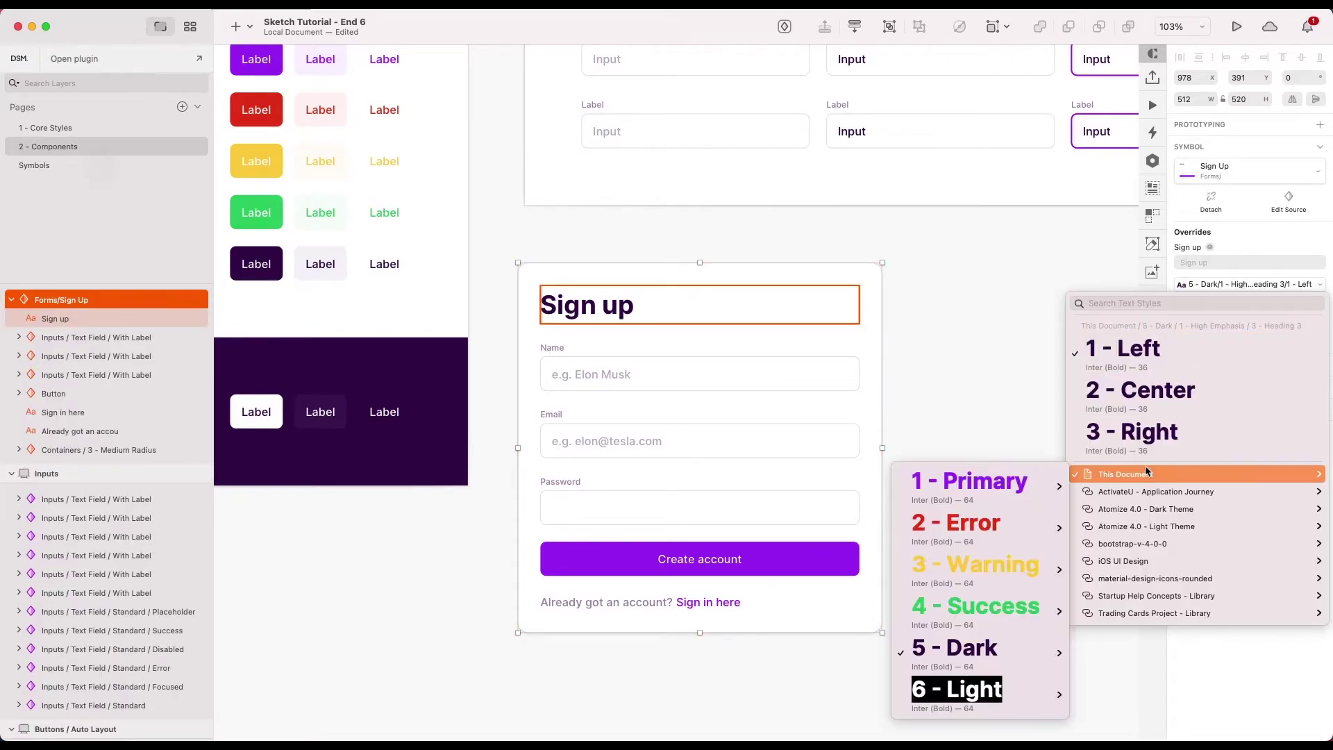
mouse_move(947, 644)
mouse_move(833, 587)
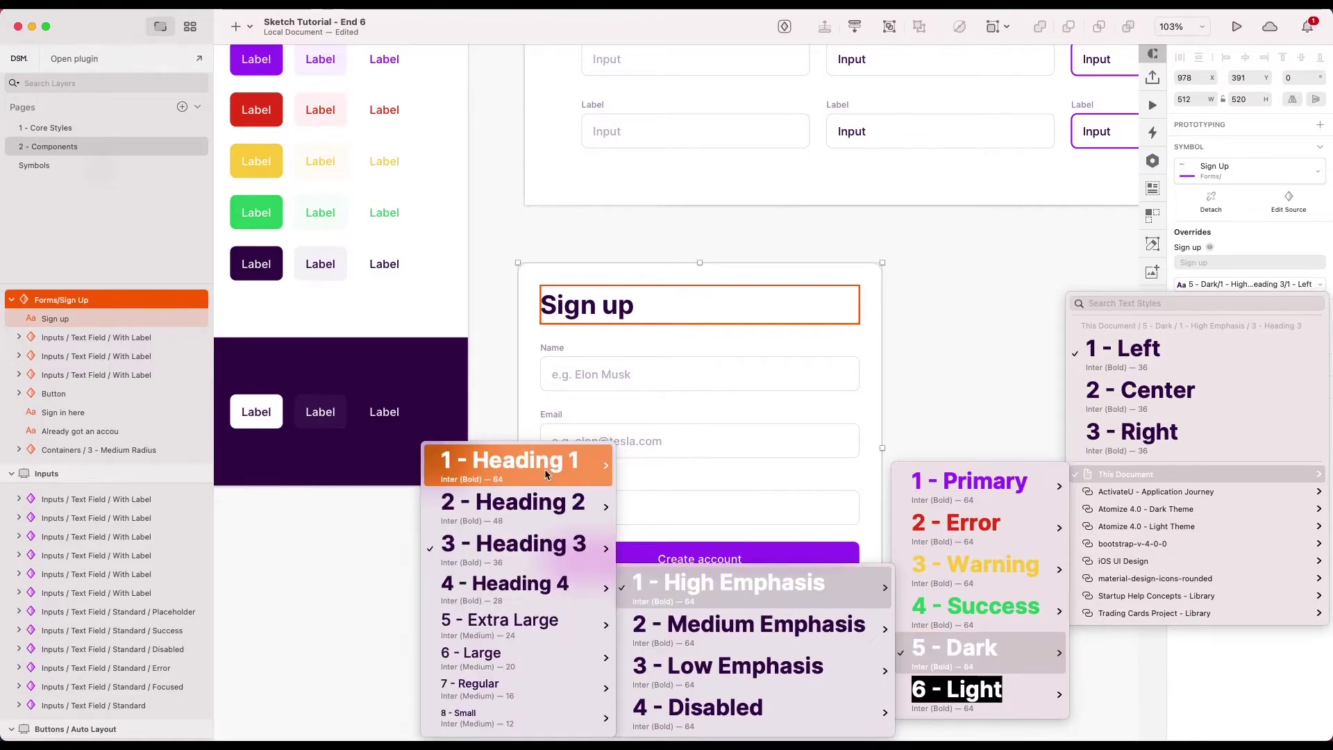
mouse_move(541, 466)
click(345, 470)
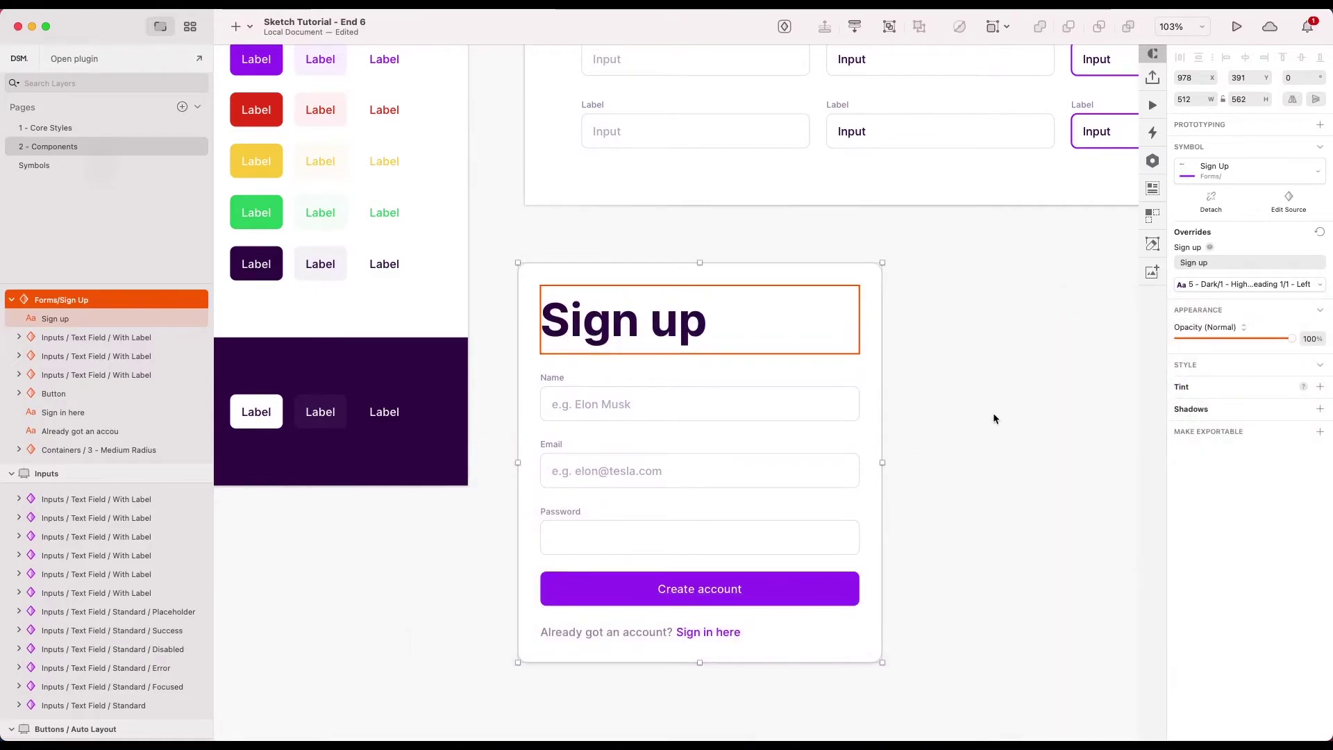
click(992, 418)
- Check the resized Sign Up card on the Components page against the Symbols page
scroll(992, 417, down, 3)
scroll(911, 316, right, 3)
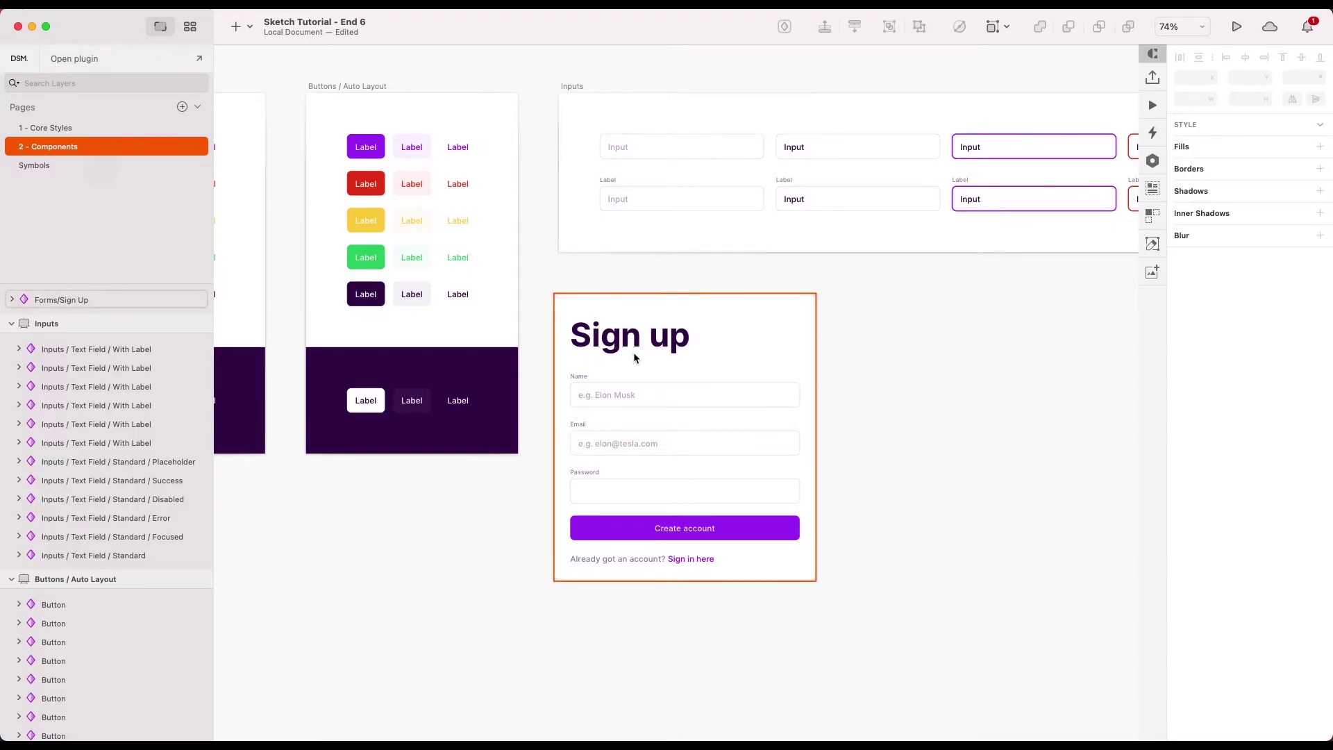
click(611, 346)
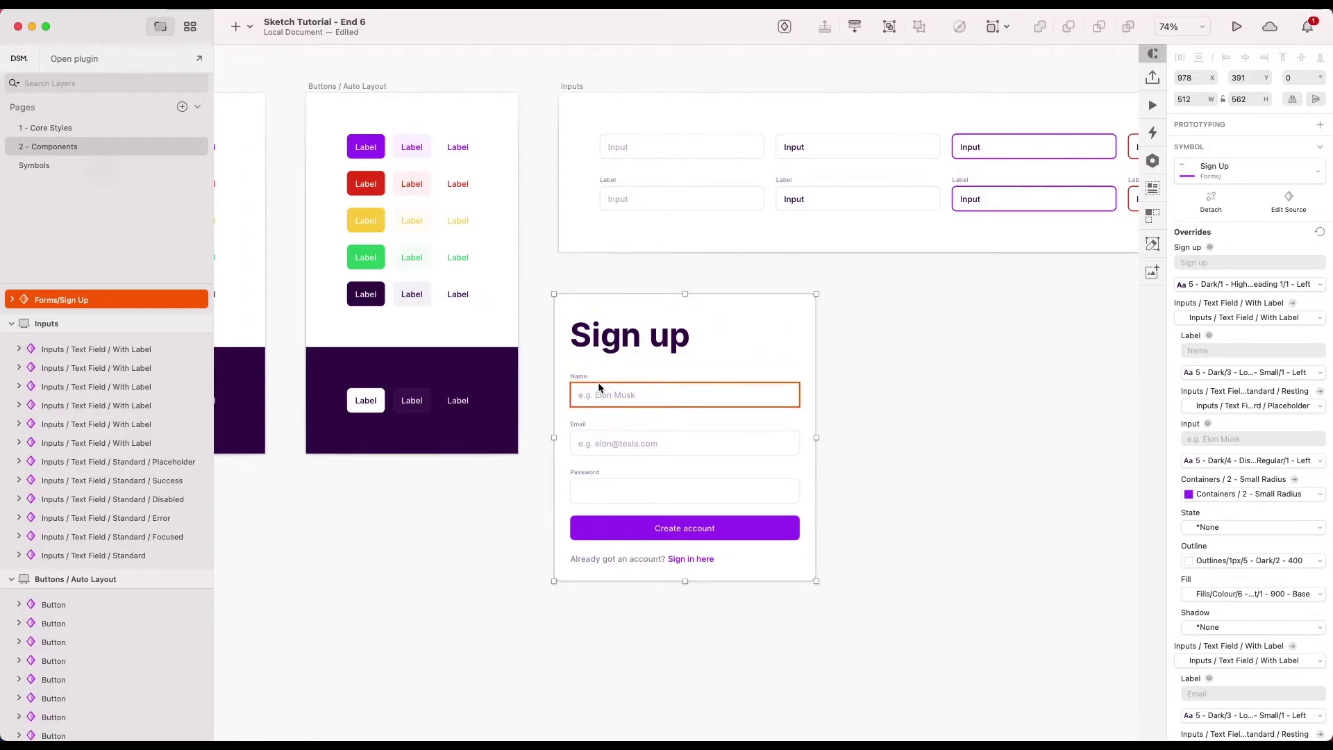
click(880, 369)
scroll(880, 368, down, 5)
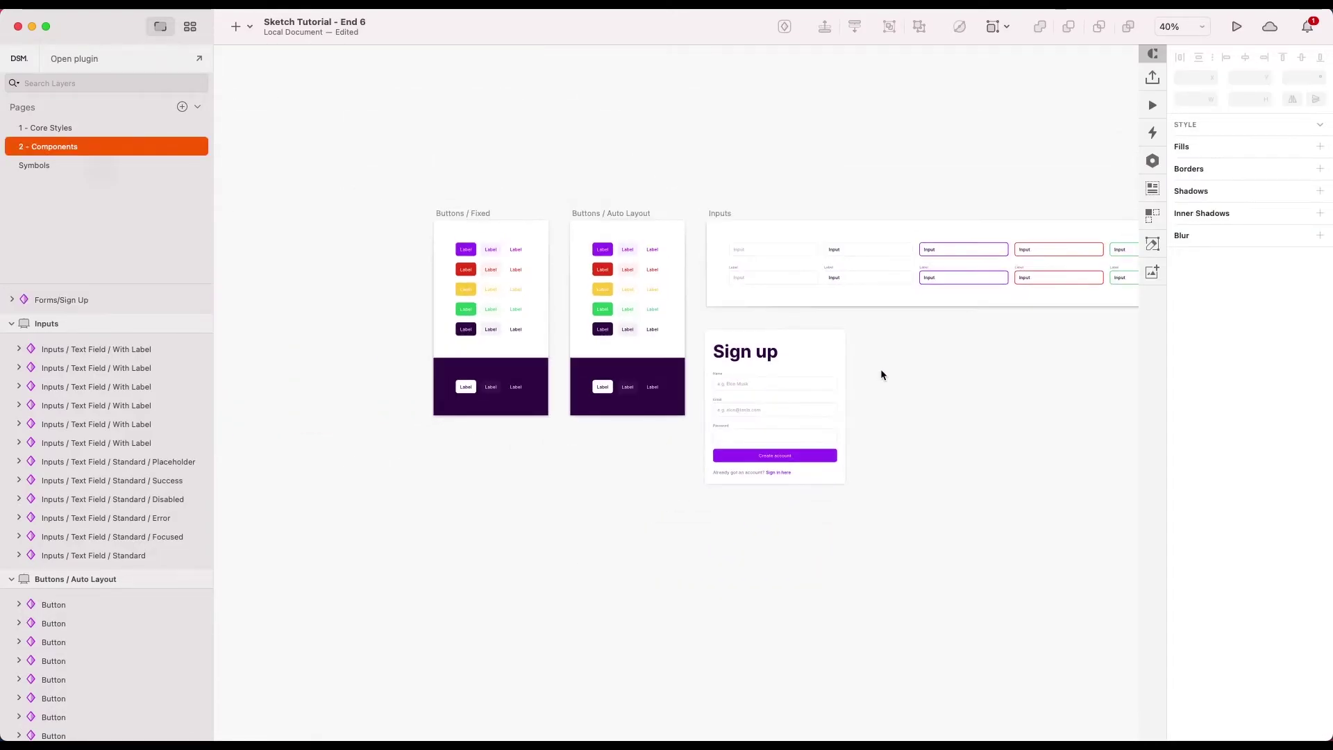
scroll(880, 370, up, 5)
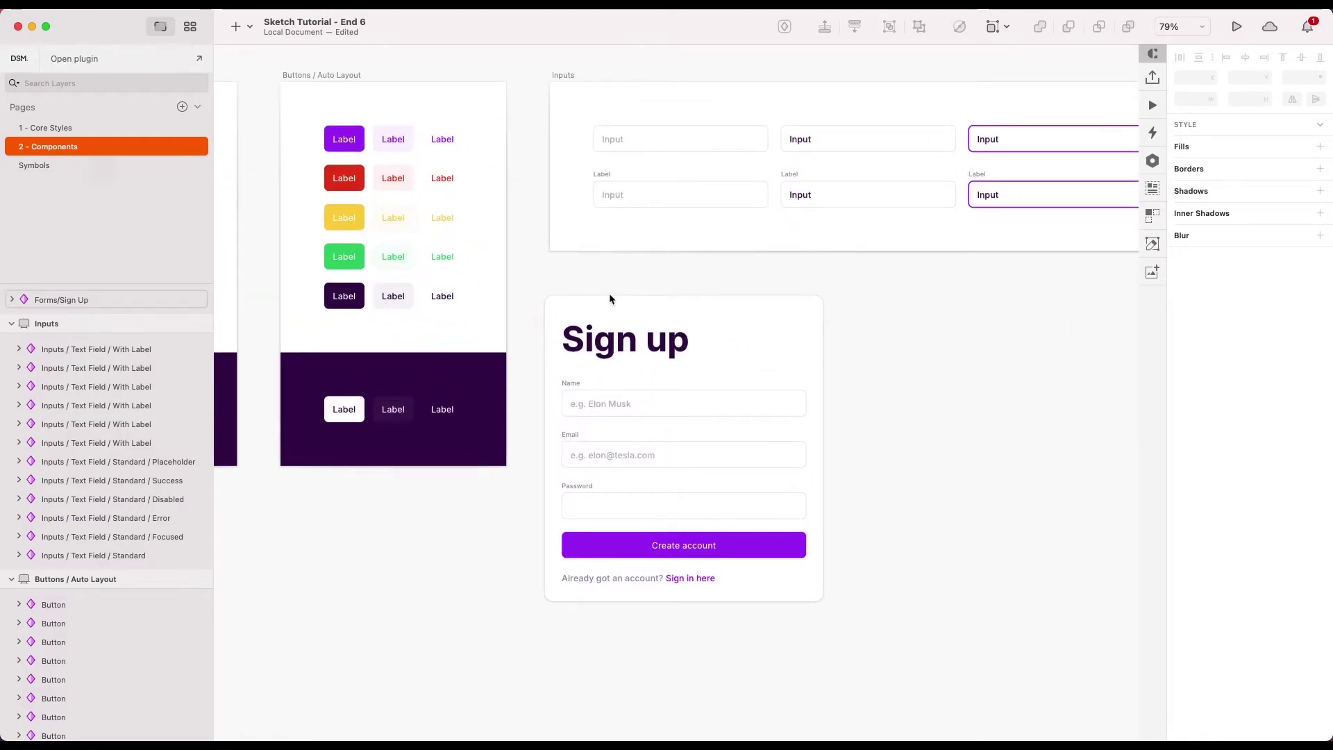
click(70, 168)
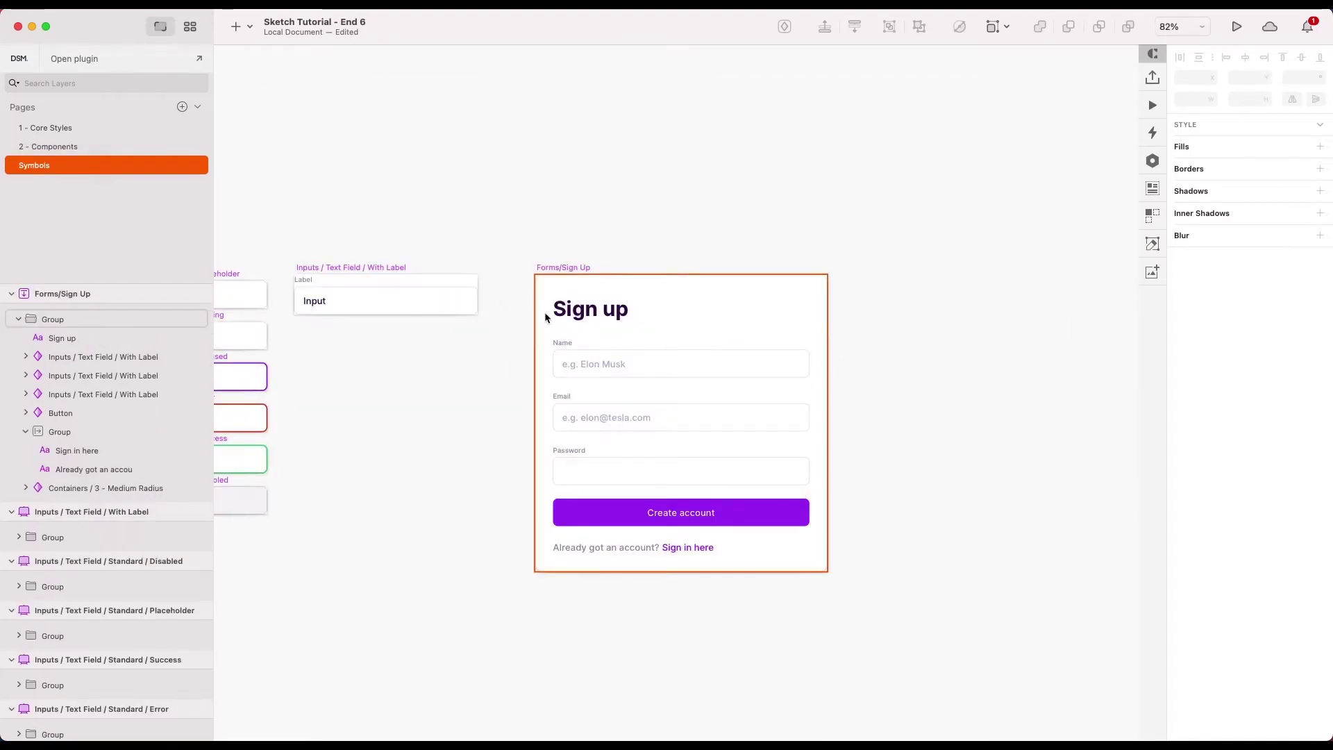
click(73, 147)
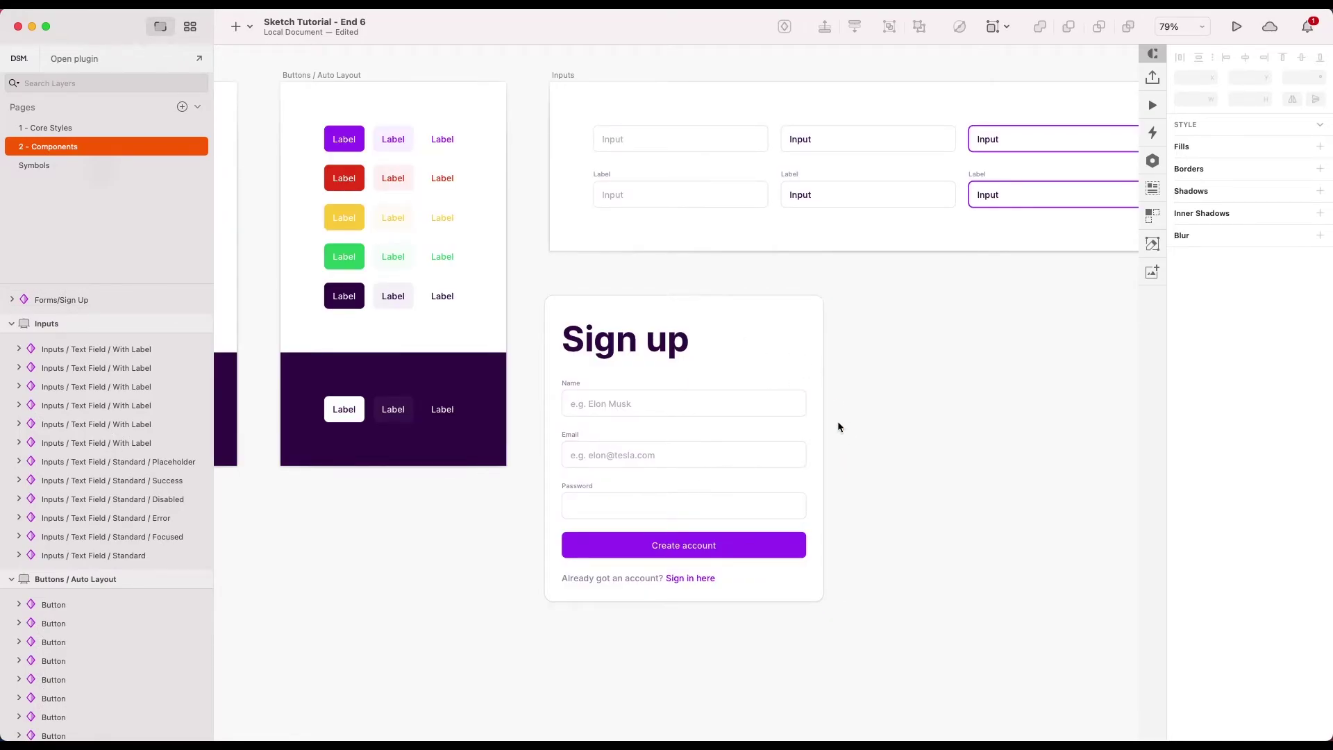
scroll(840, 413, up, 1)
- Undo the Heading 1 style change and move to the 1 - Core Styles page
key(ctrl+z)
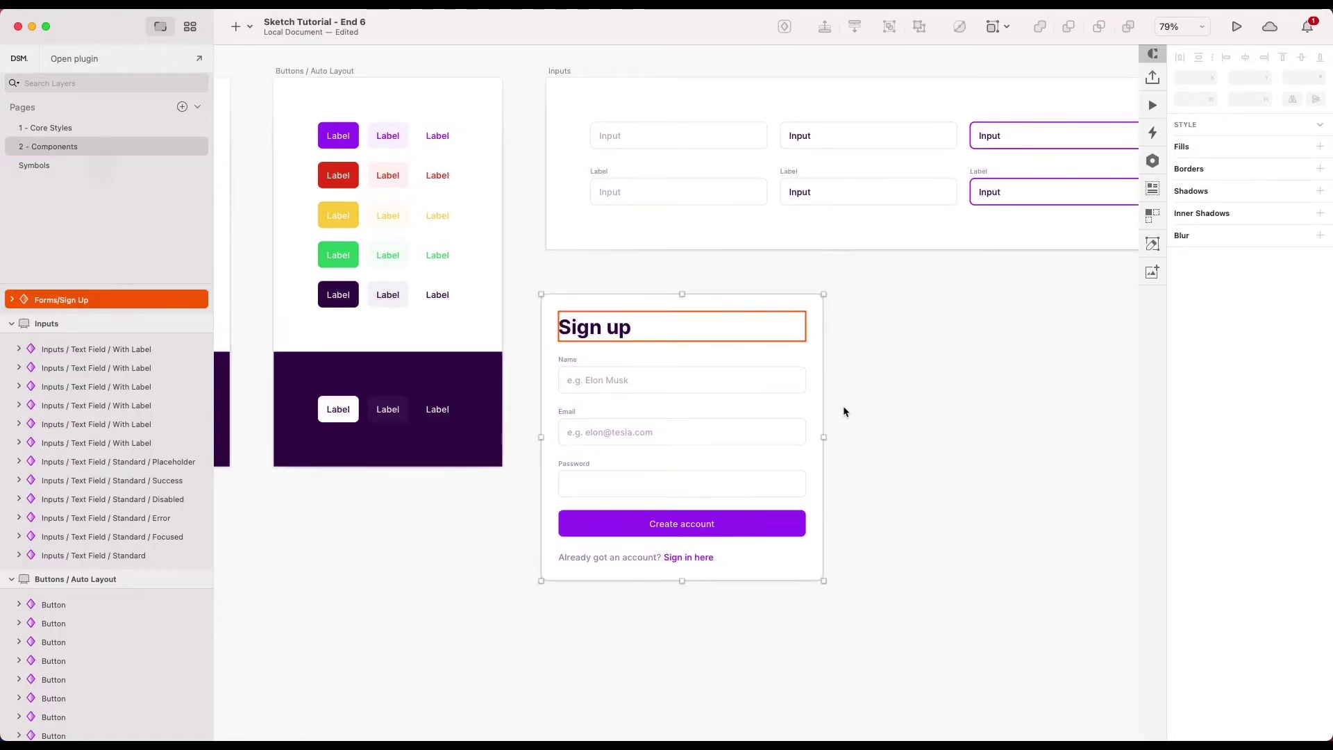
key(Escape)
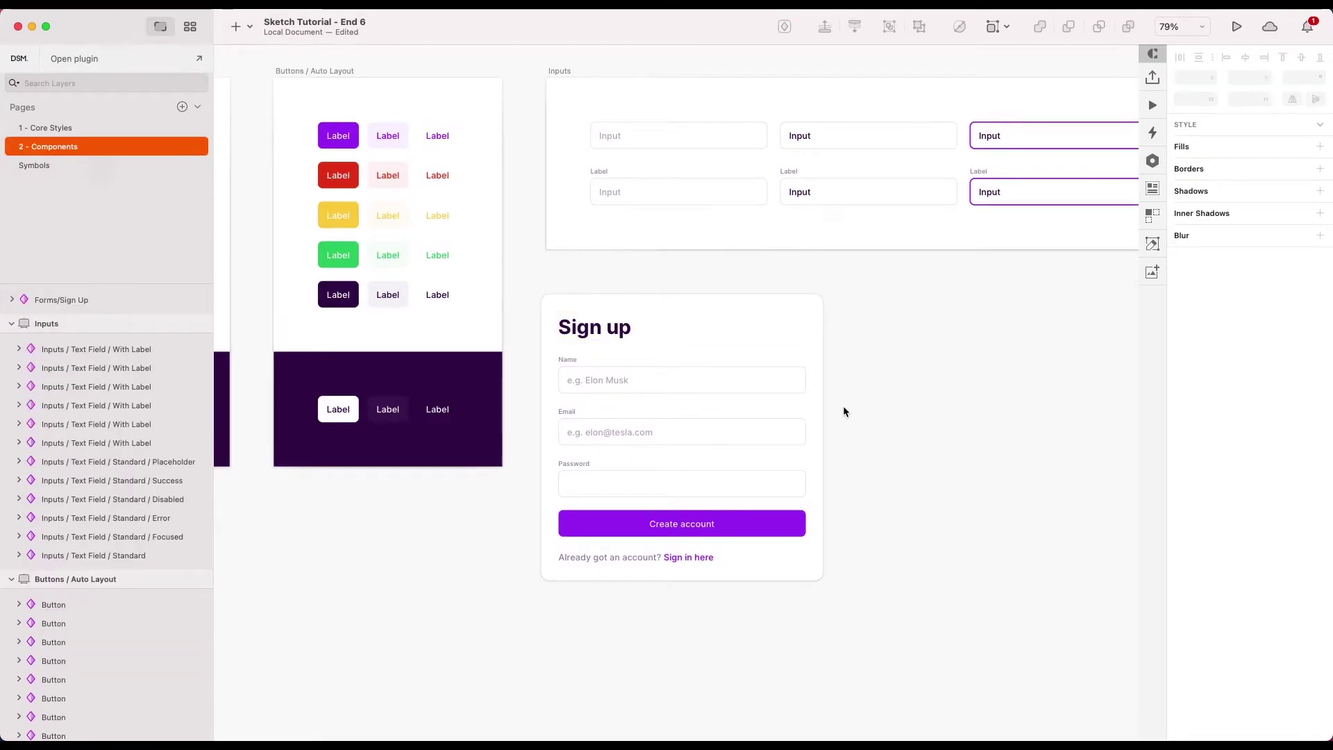
scroll(714, 411, up, 3)
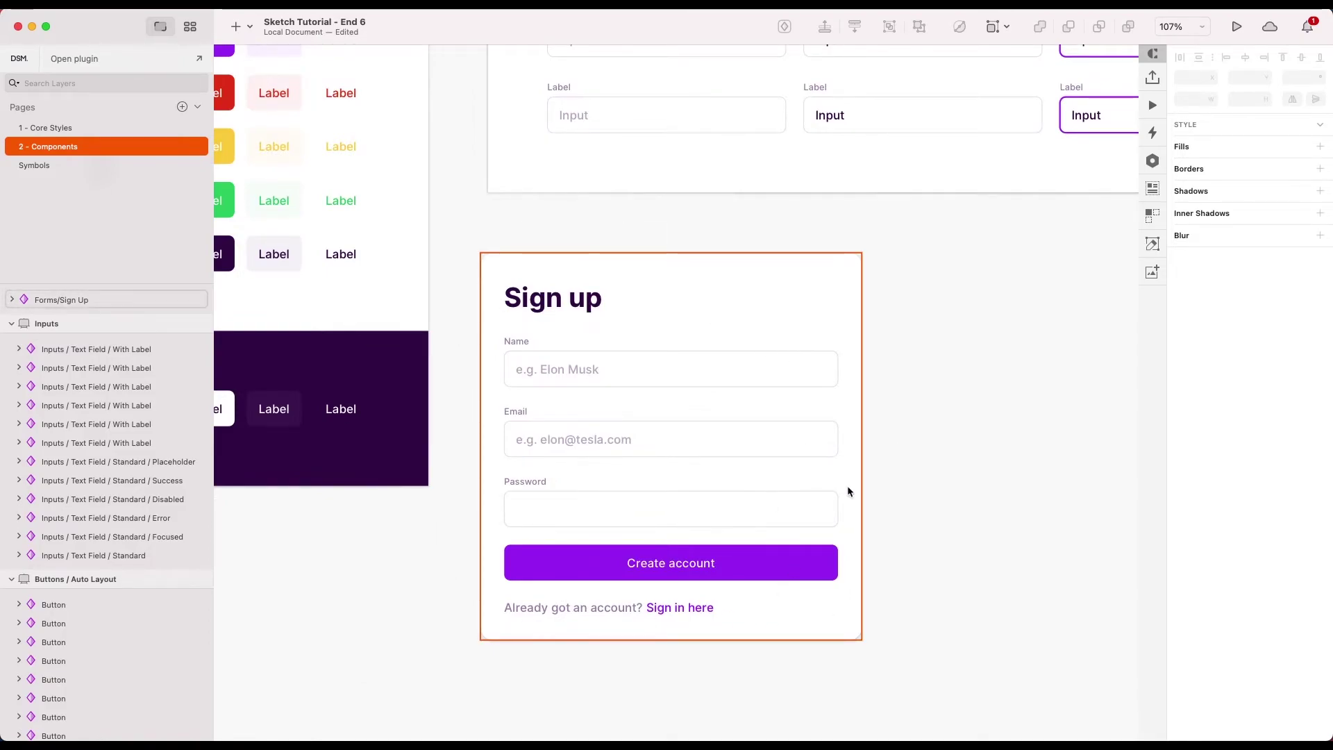
scroll(916, 492, down, 3)
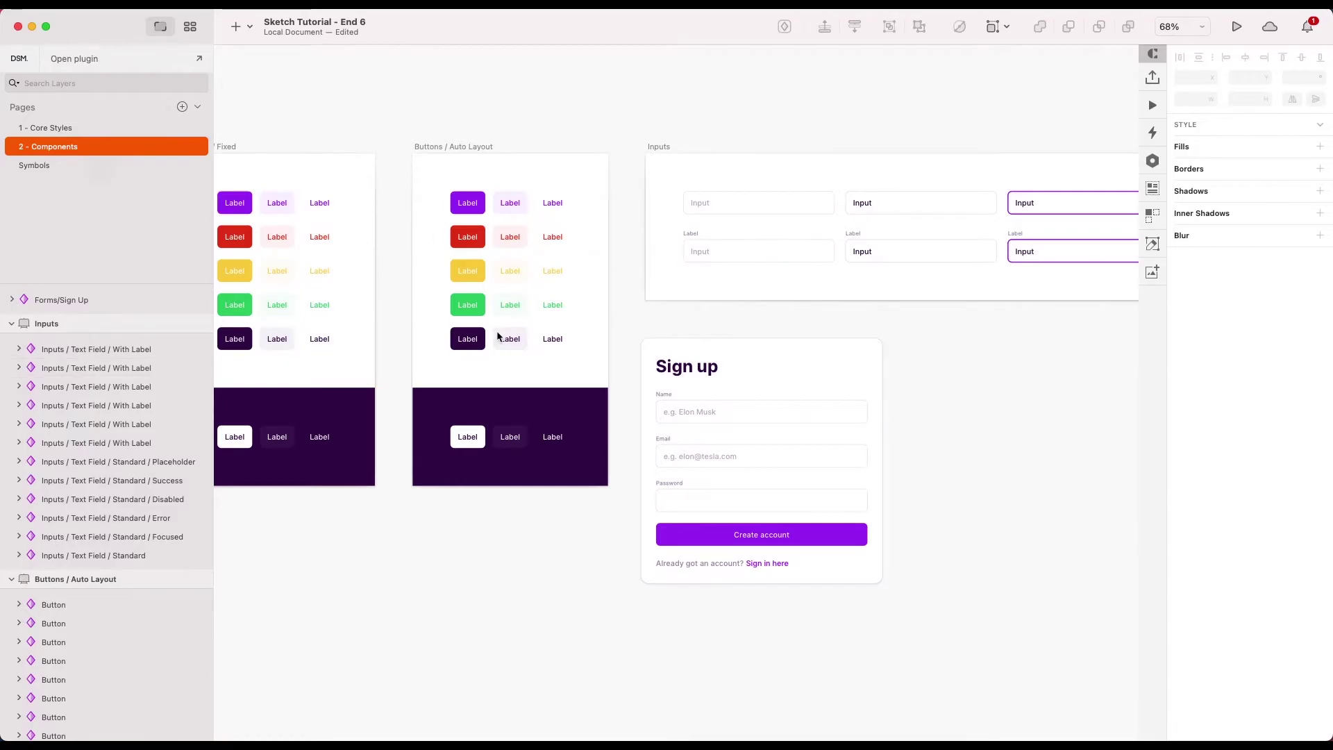
click(72, 129)
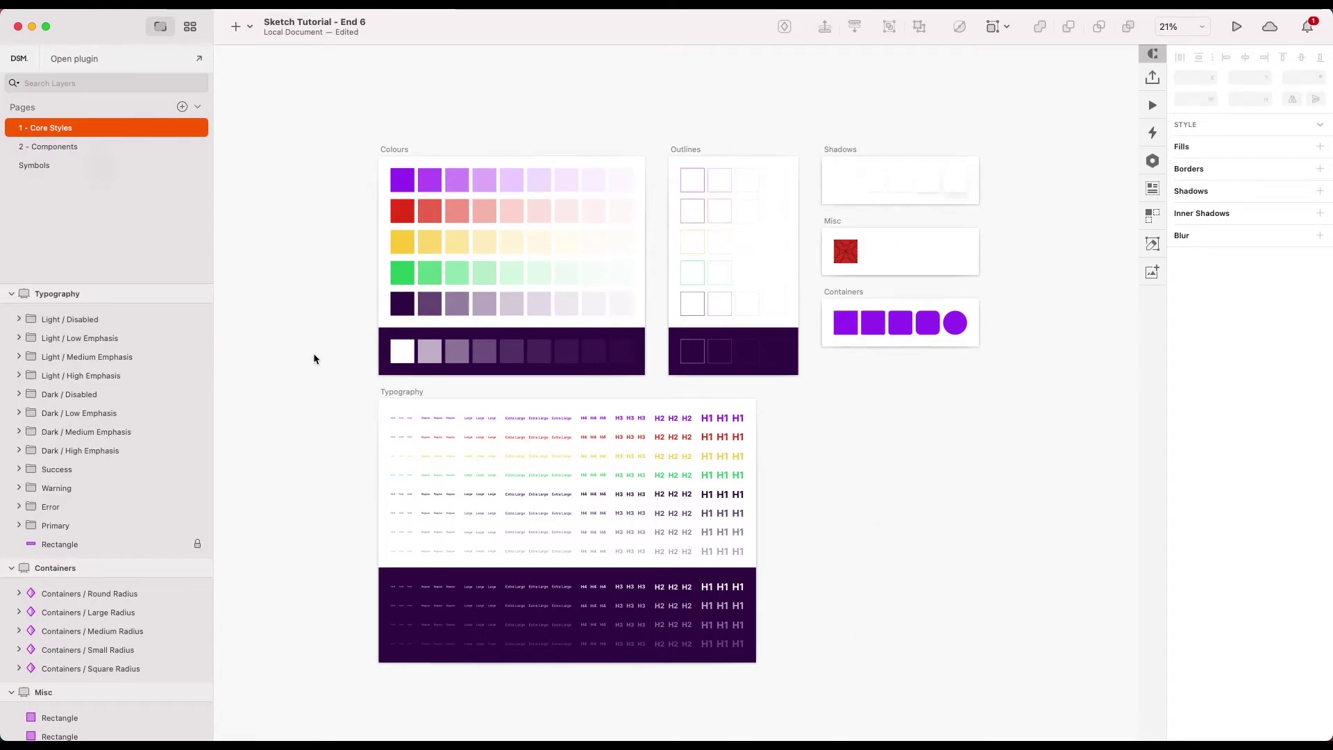
- Go to the 2 - Components page and zoom in on the Buttons, Inputs and Sign up boards
click(44, 146)
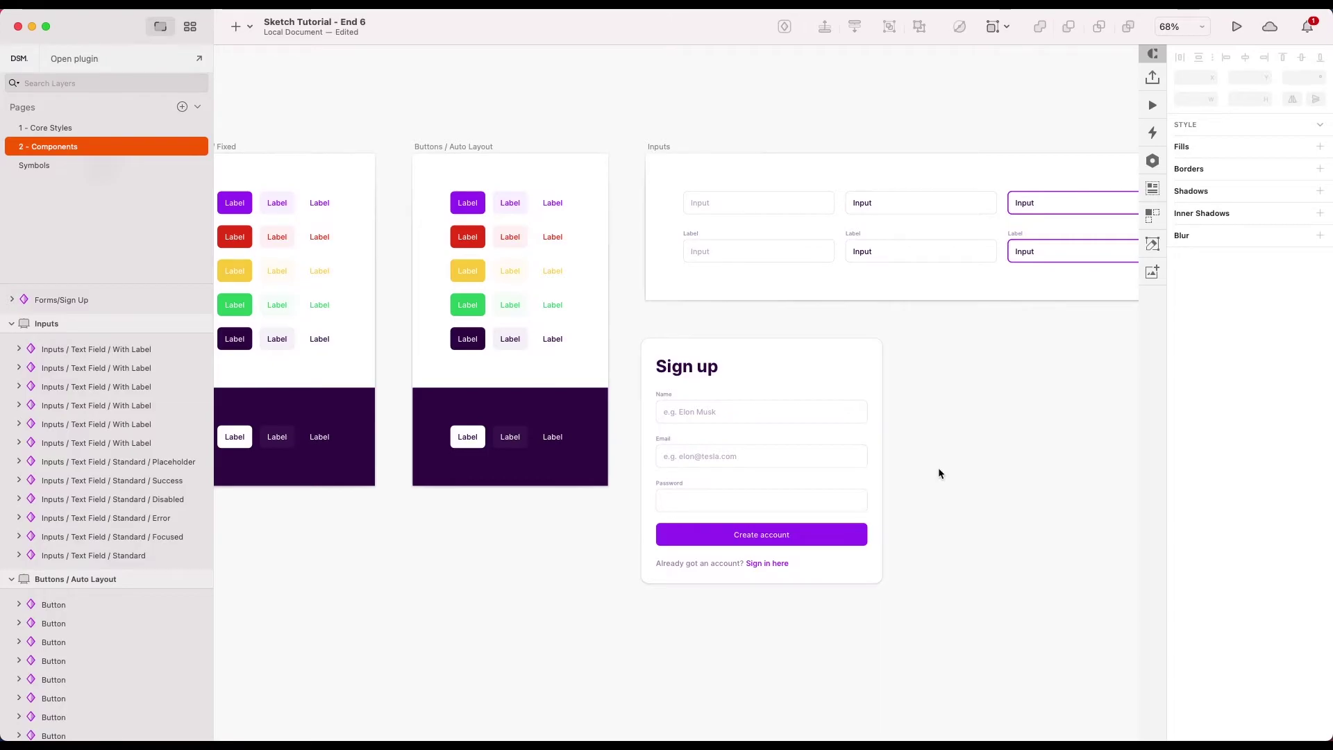
scroll(912, 456, up, 3)
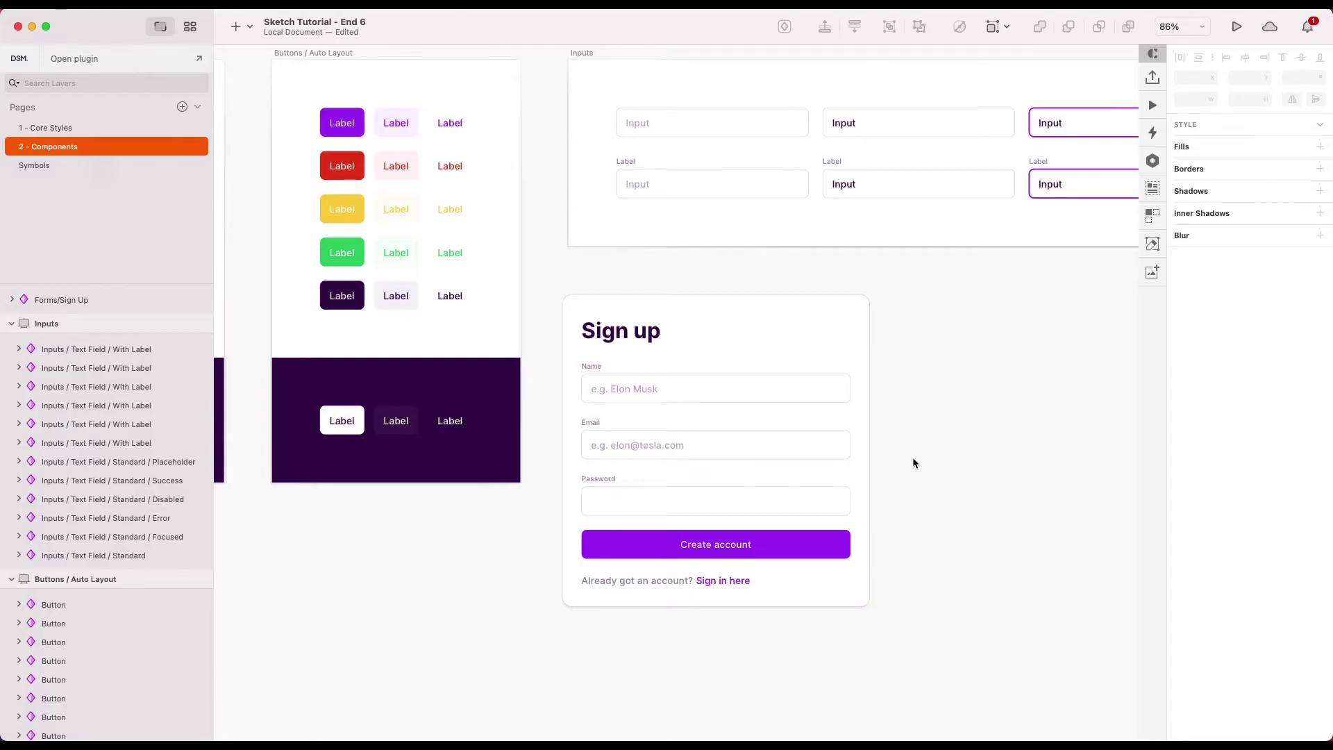
- Change the Primary colour variable (1 - 900 - Base) from purple to light blue #13BDF3
click(64, 128)
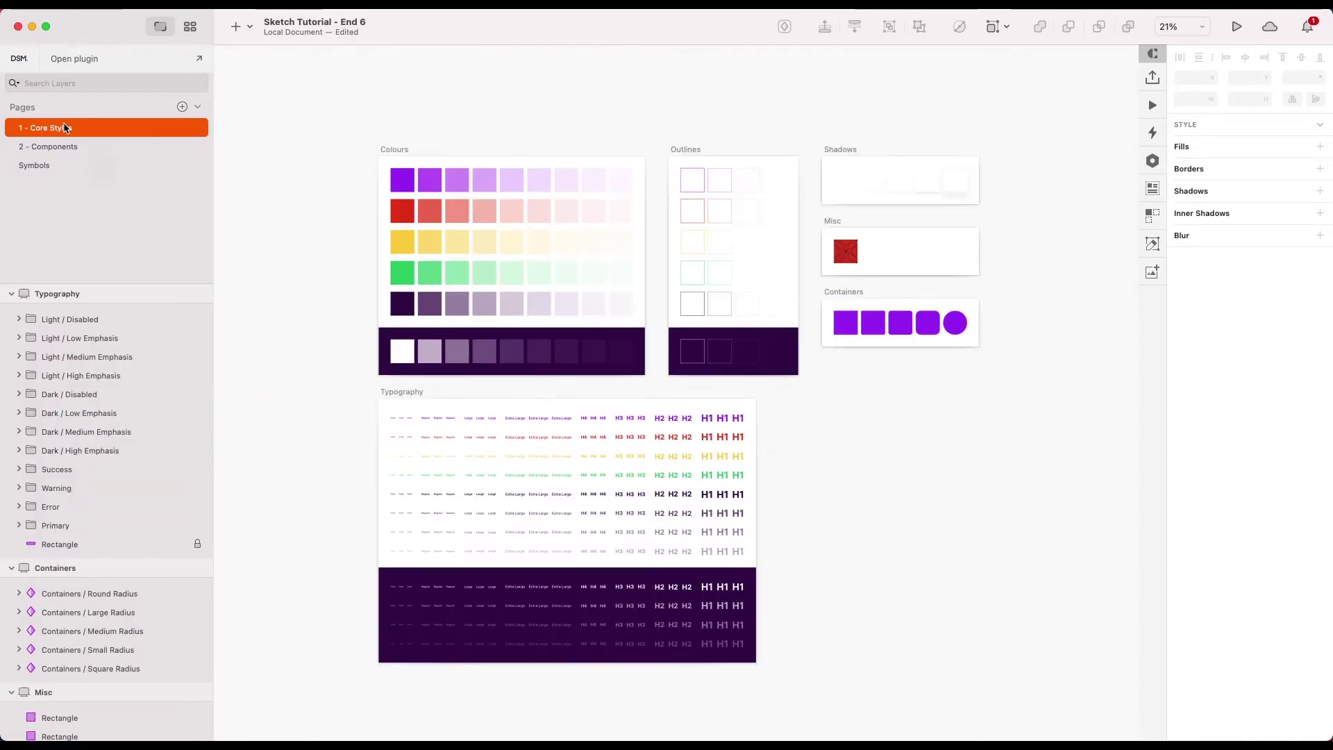
click(395, 188)
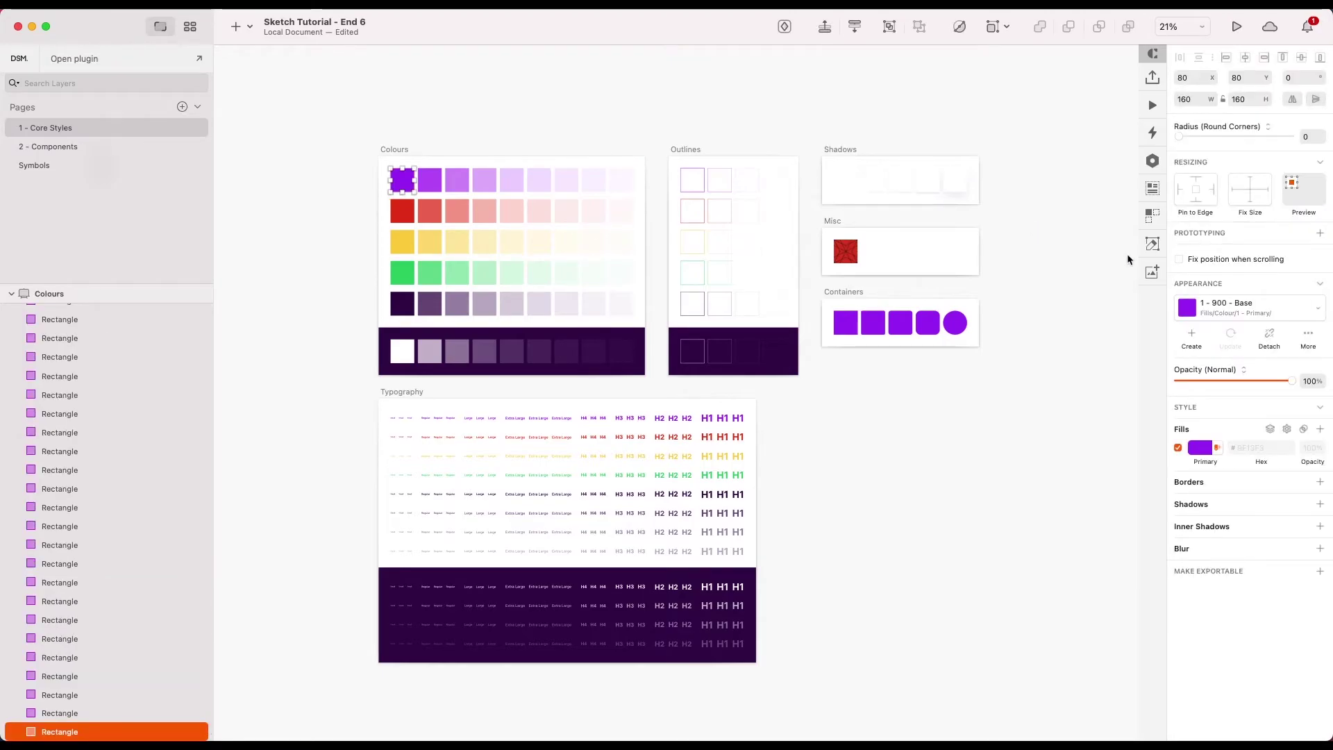
click(1202, 452)
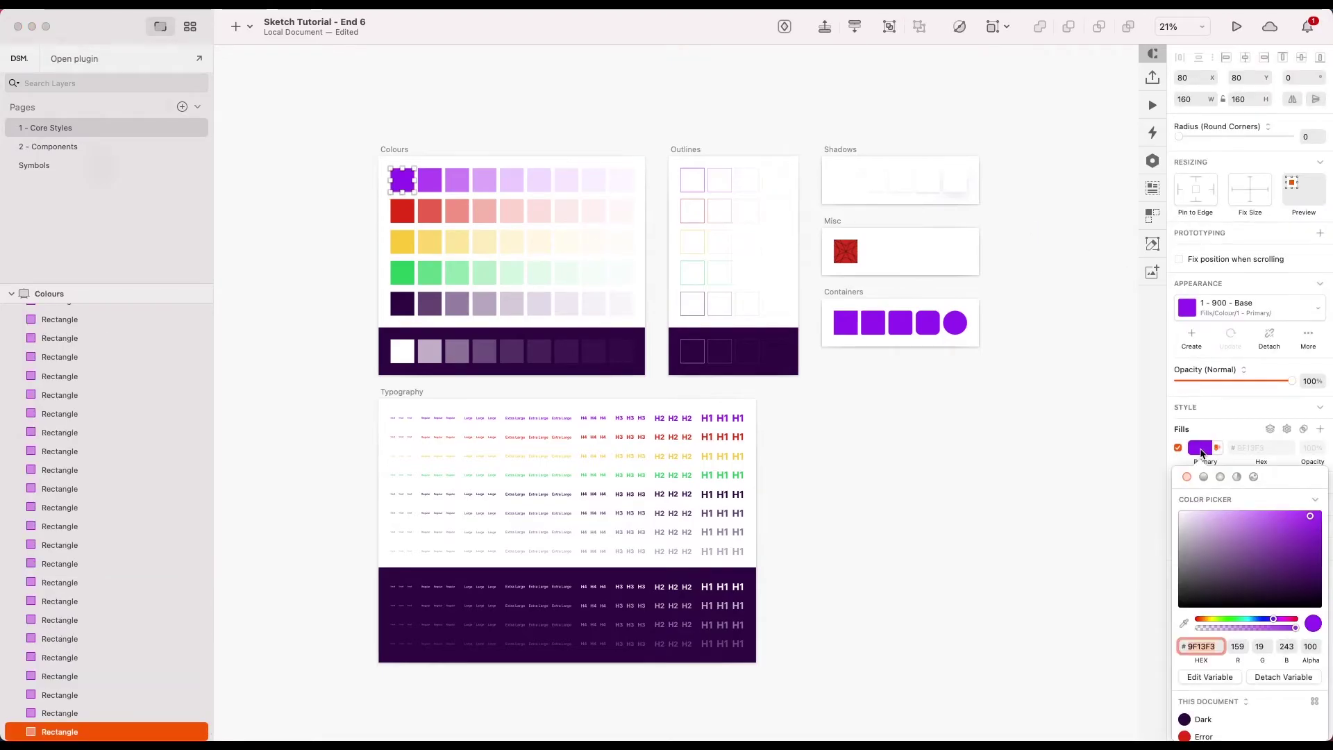
scroll(1248, 571, down, 3)
click(1214, 642)
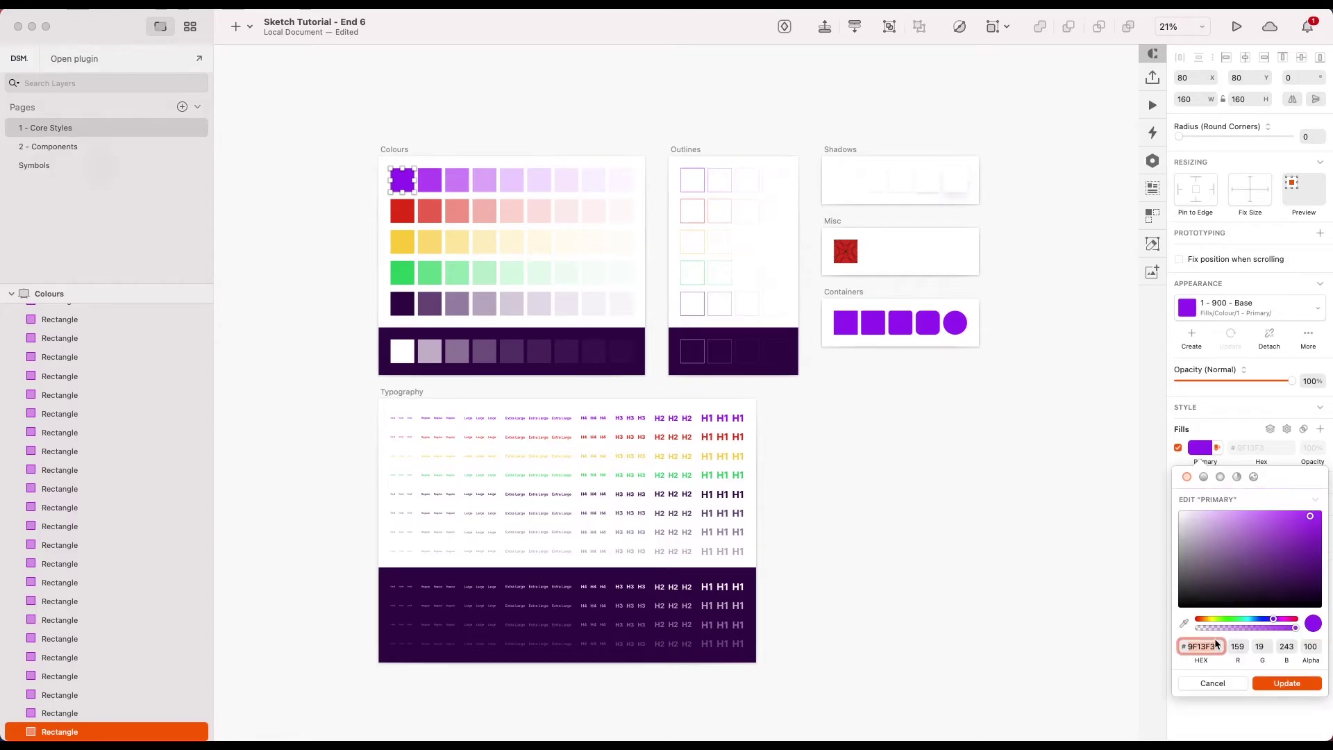
drag(1230, 619, 1252, 623)
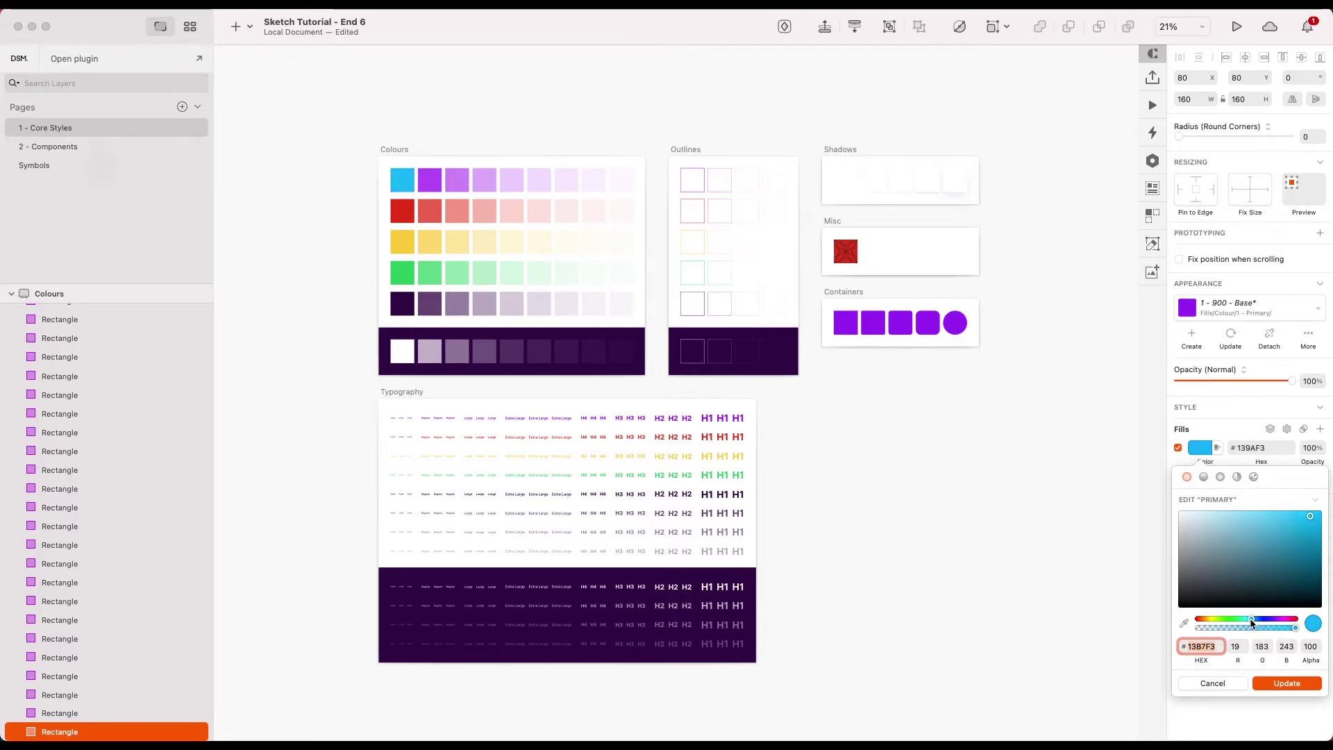
click(1272, 684)
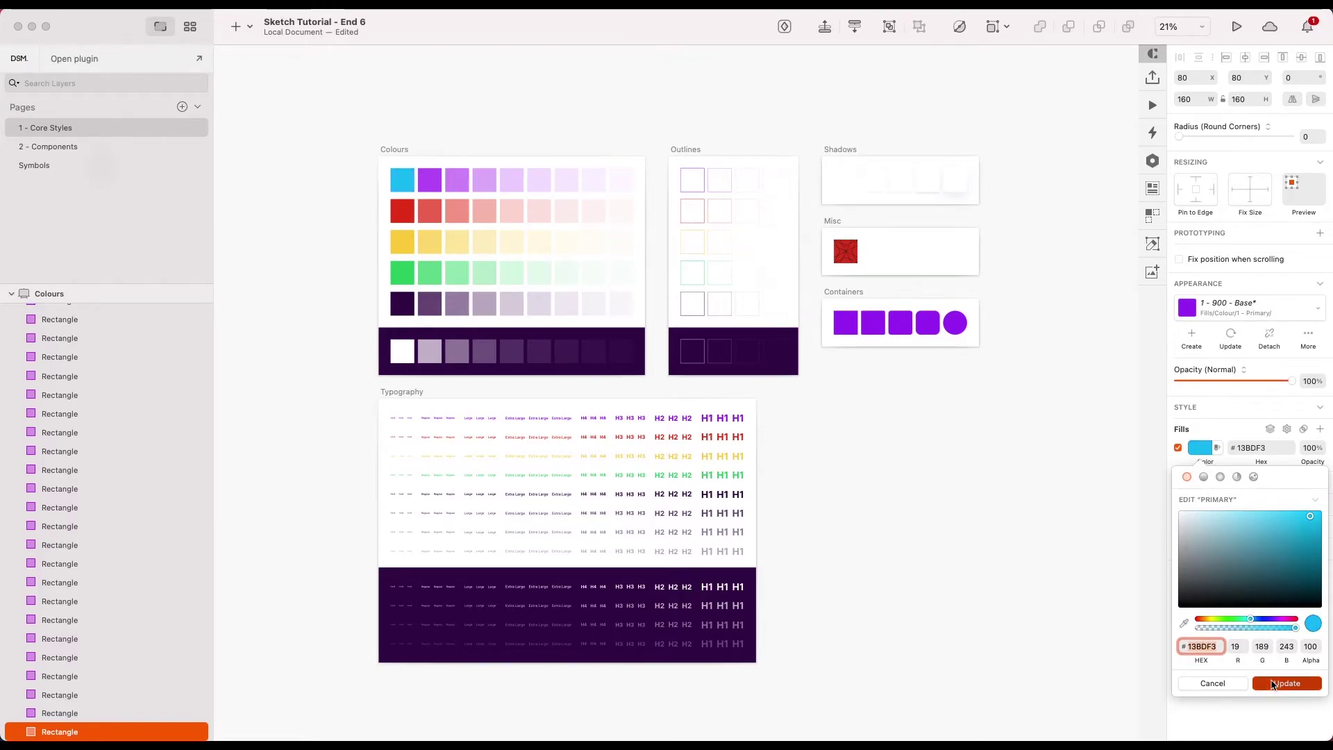
- Close the colour popover, survey the recoloured Core Styles boards, and open 2 - Components
scroll(426, 163, up, 3)
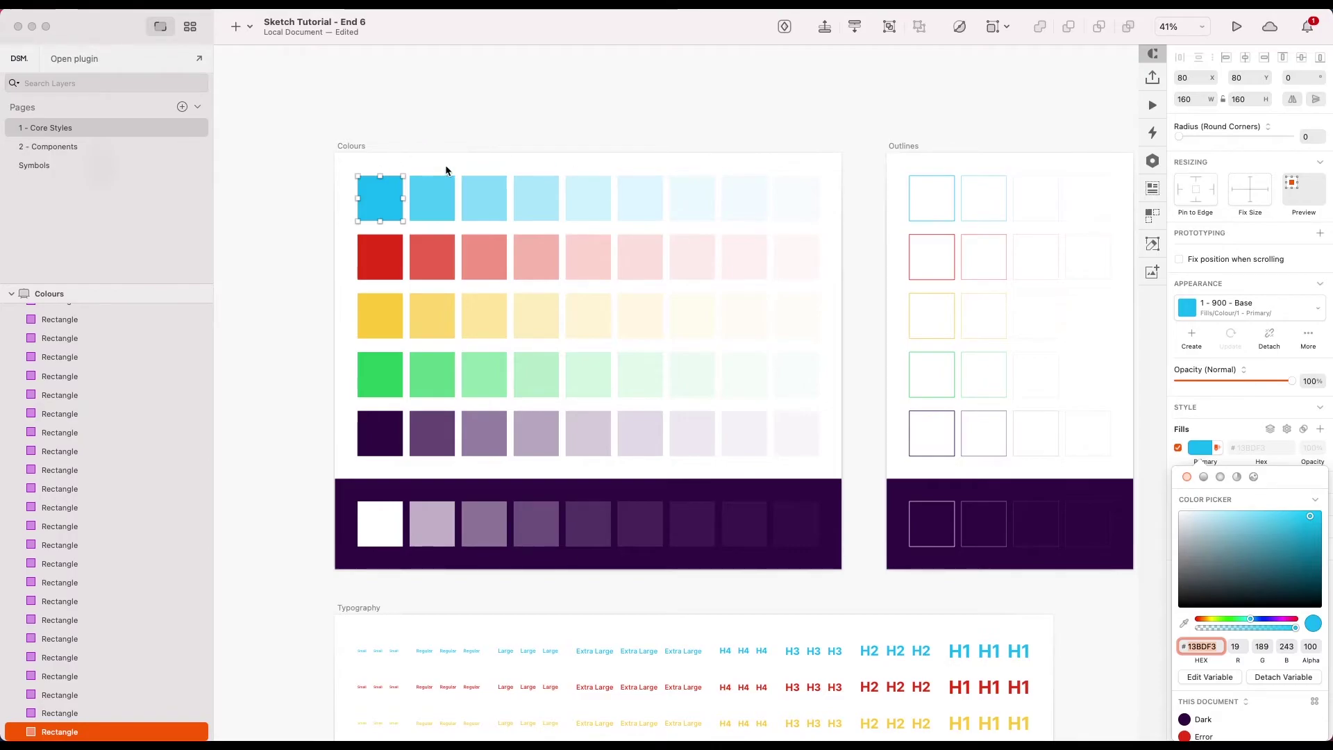
click(526, 133)
scroll(526, 133, up, 3)
scroll(625, 149, right, 8)
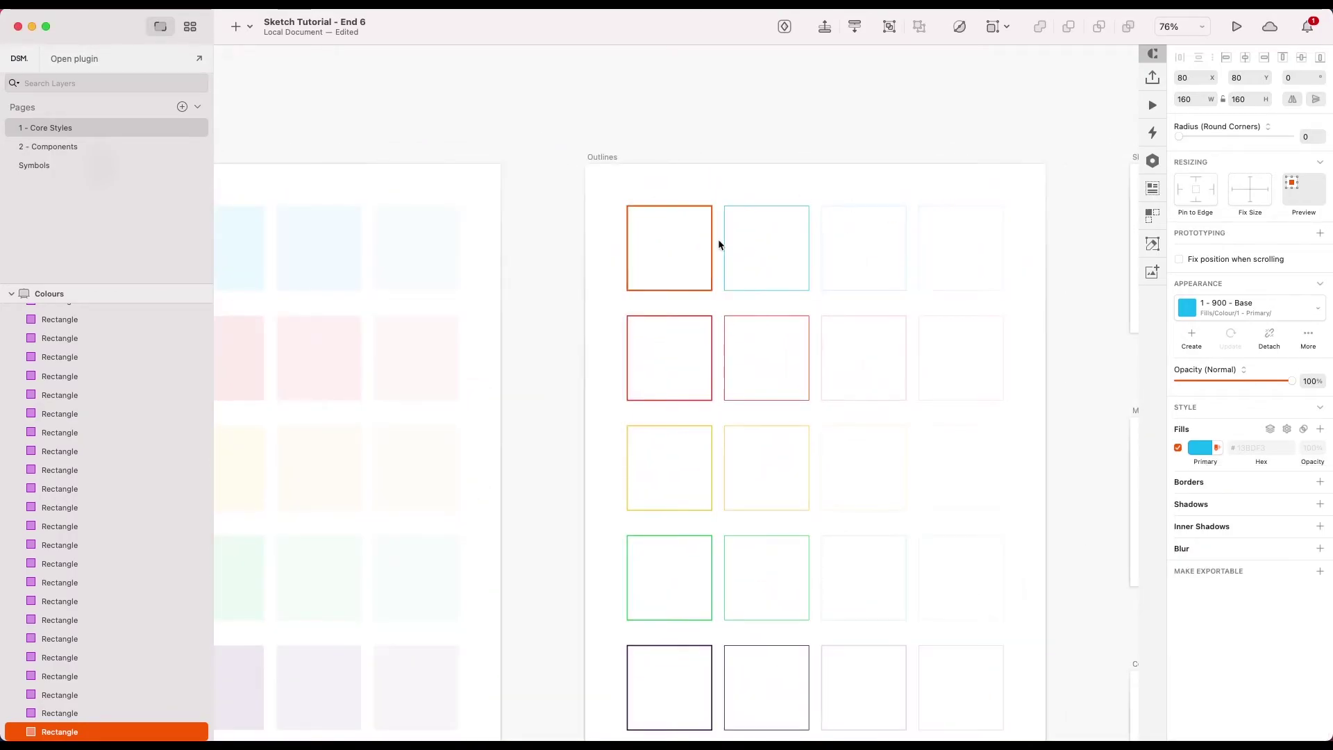
scroll(794, 244, right, 3)
scroll(597, 232, down, 5)
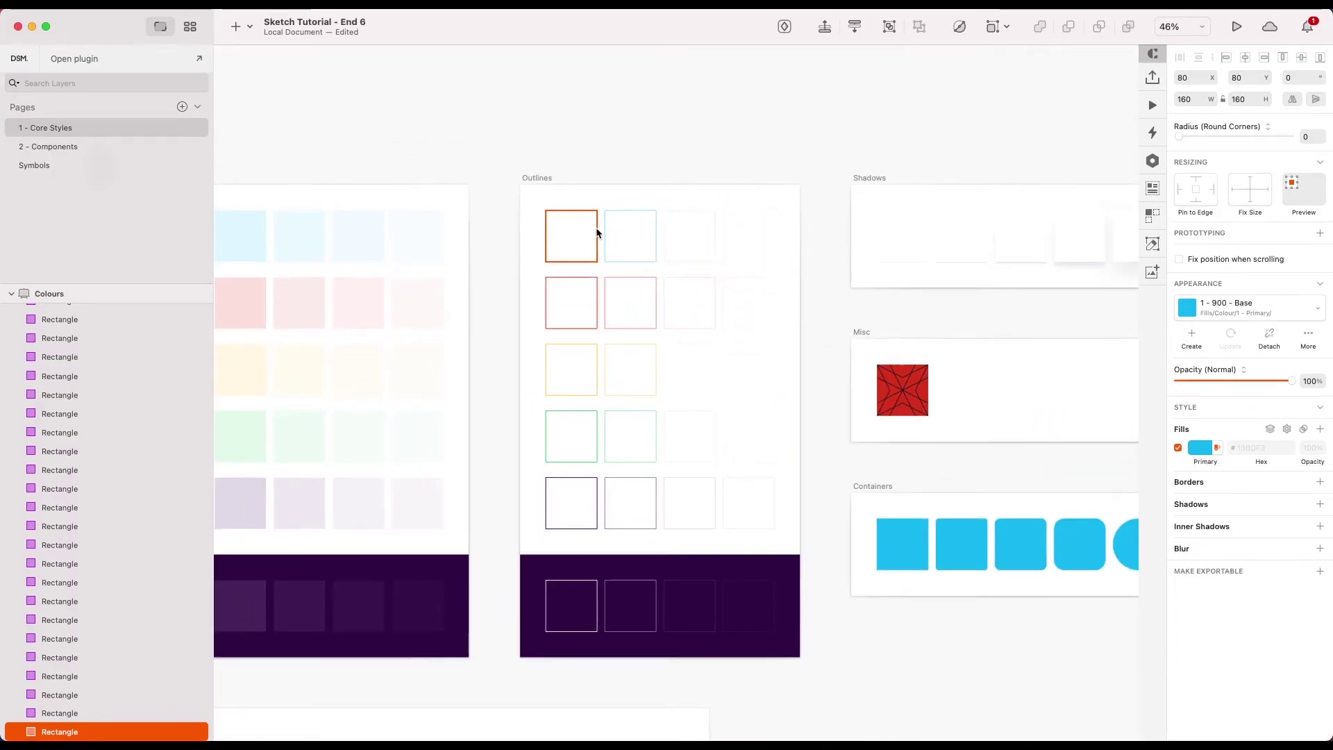
scroll(789, 336, up, 5)
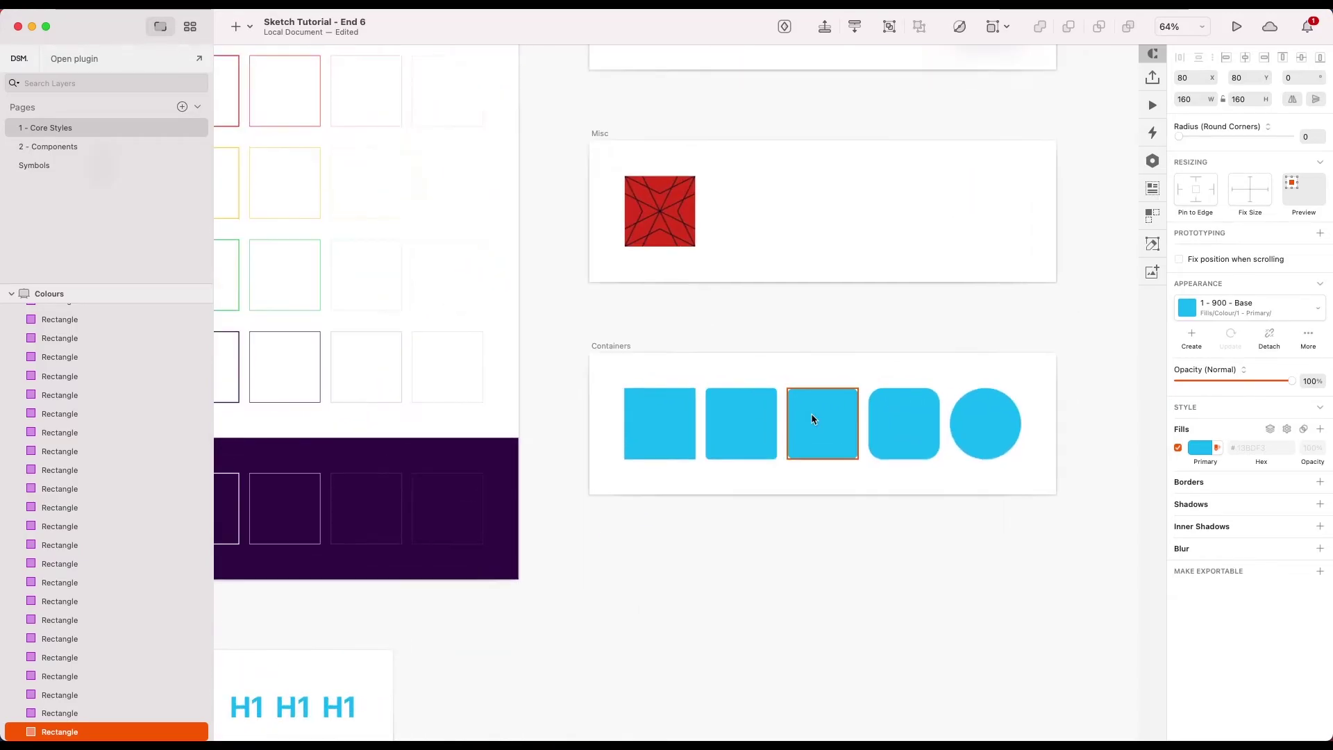
scroll(811, 414, down, 4)
scroll(734, 490, down, 4)
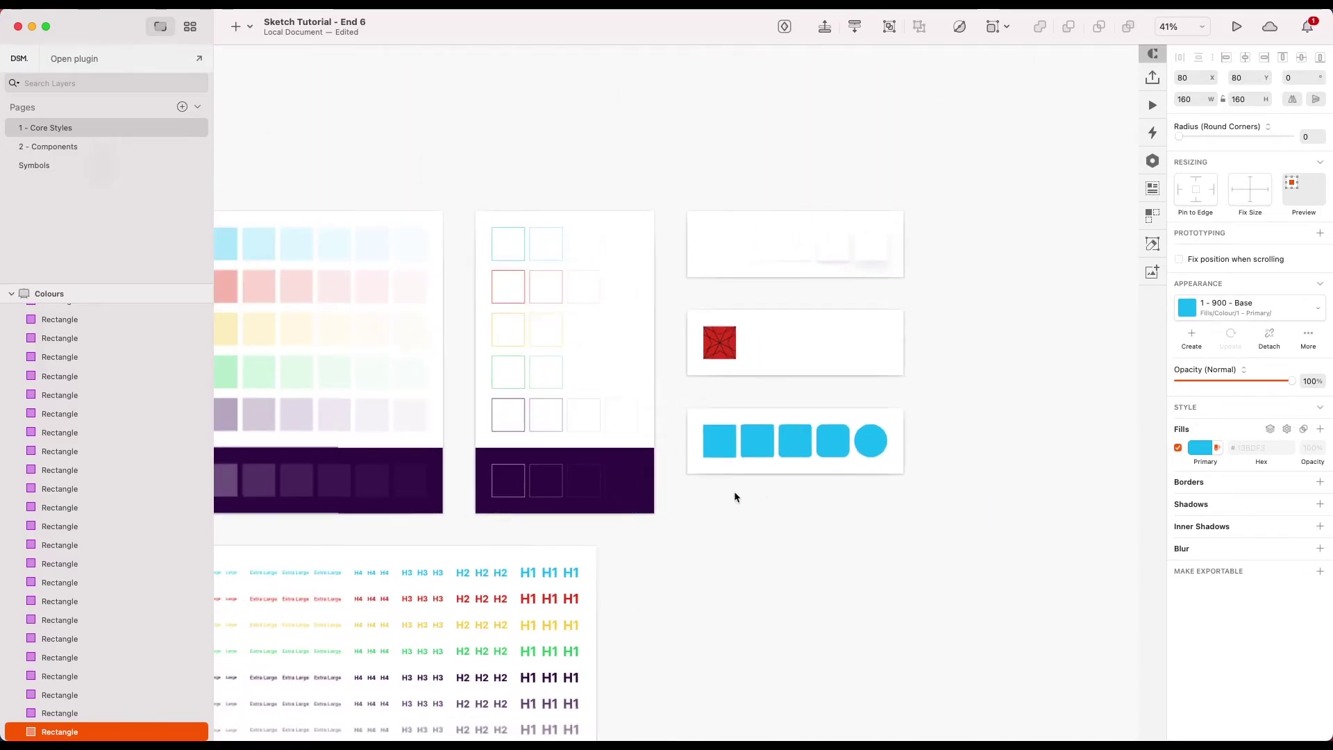
scroll(541, 440, up, 5)
scroll(602, 429, up, 3)
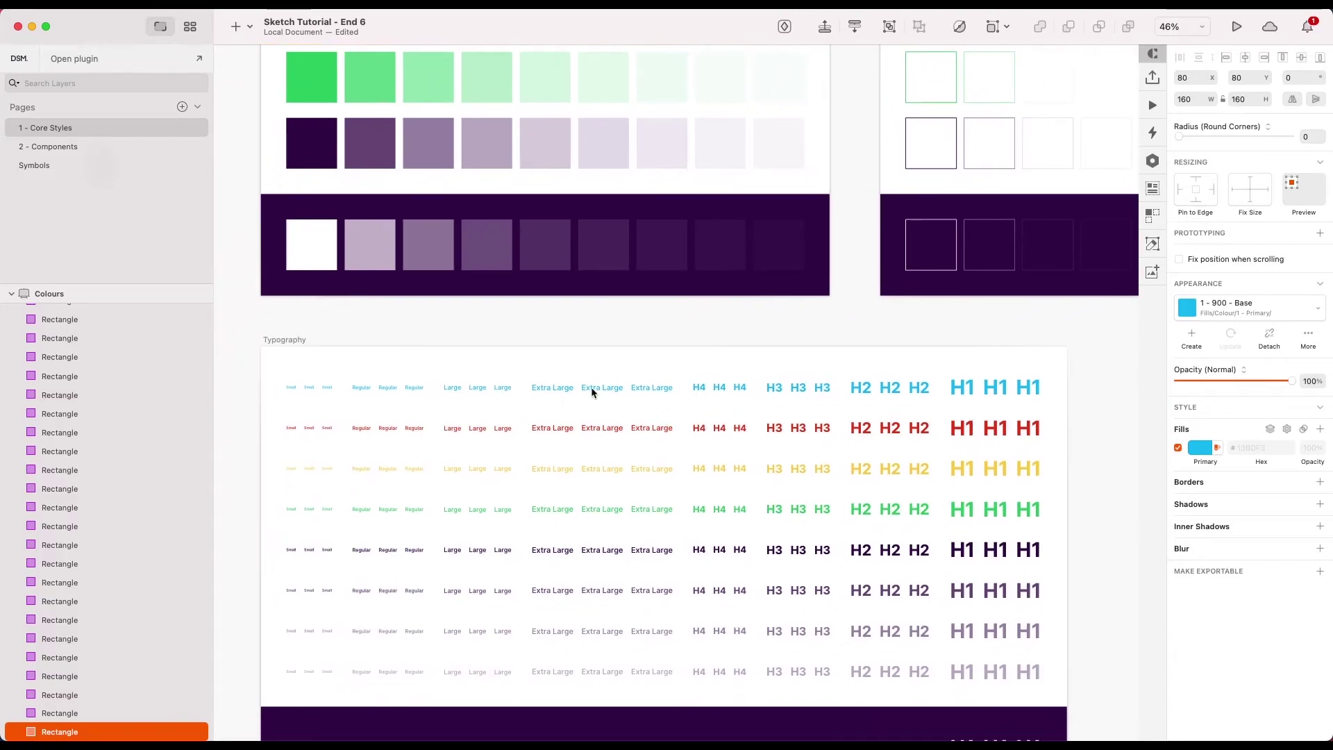
scroll(883, 388, down, 3)
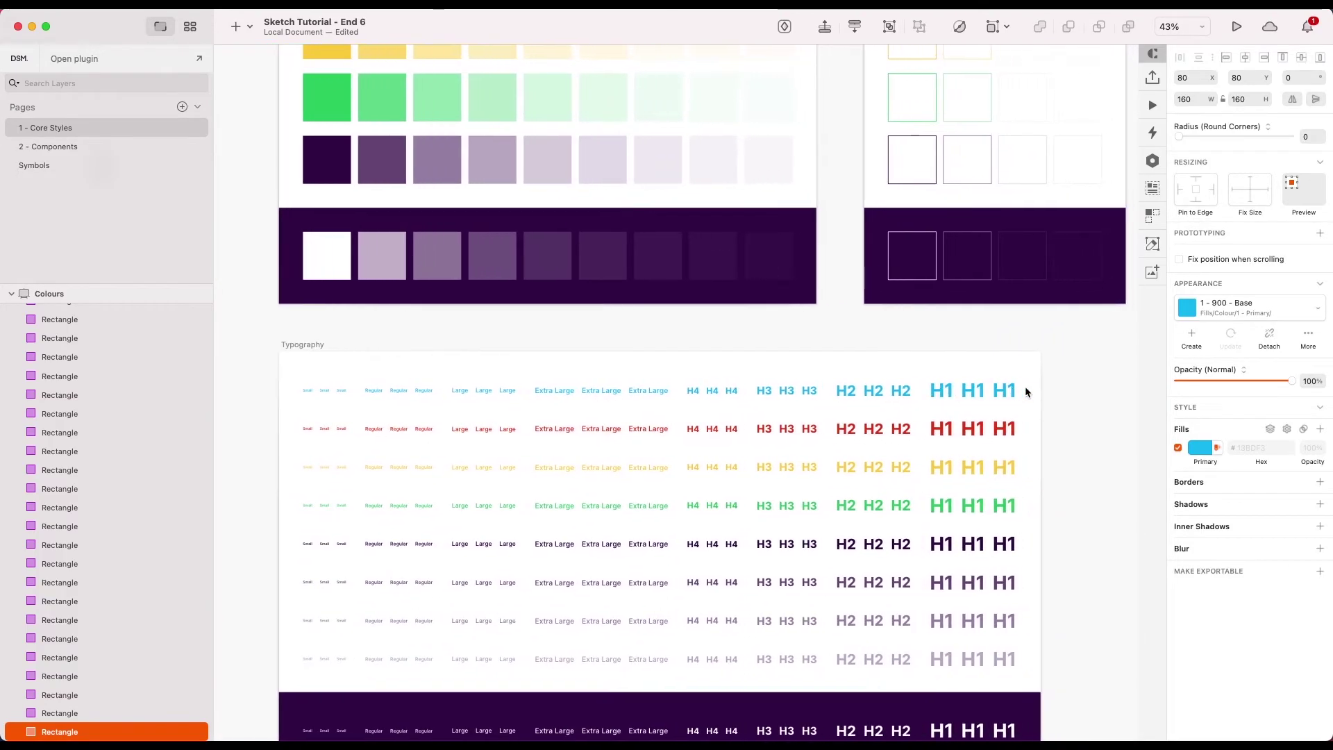
scroll(770, 410, down, 3)
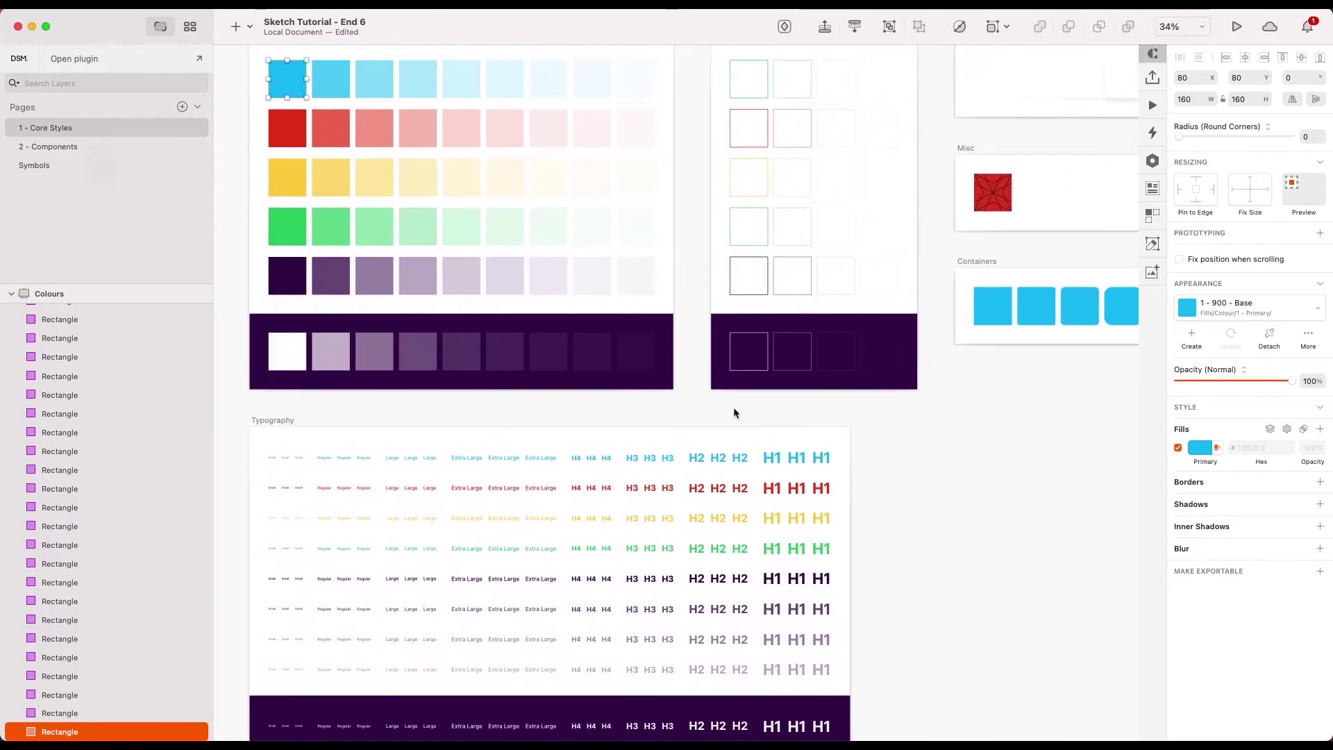
click(77, 147)
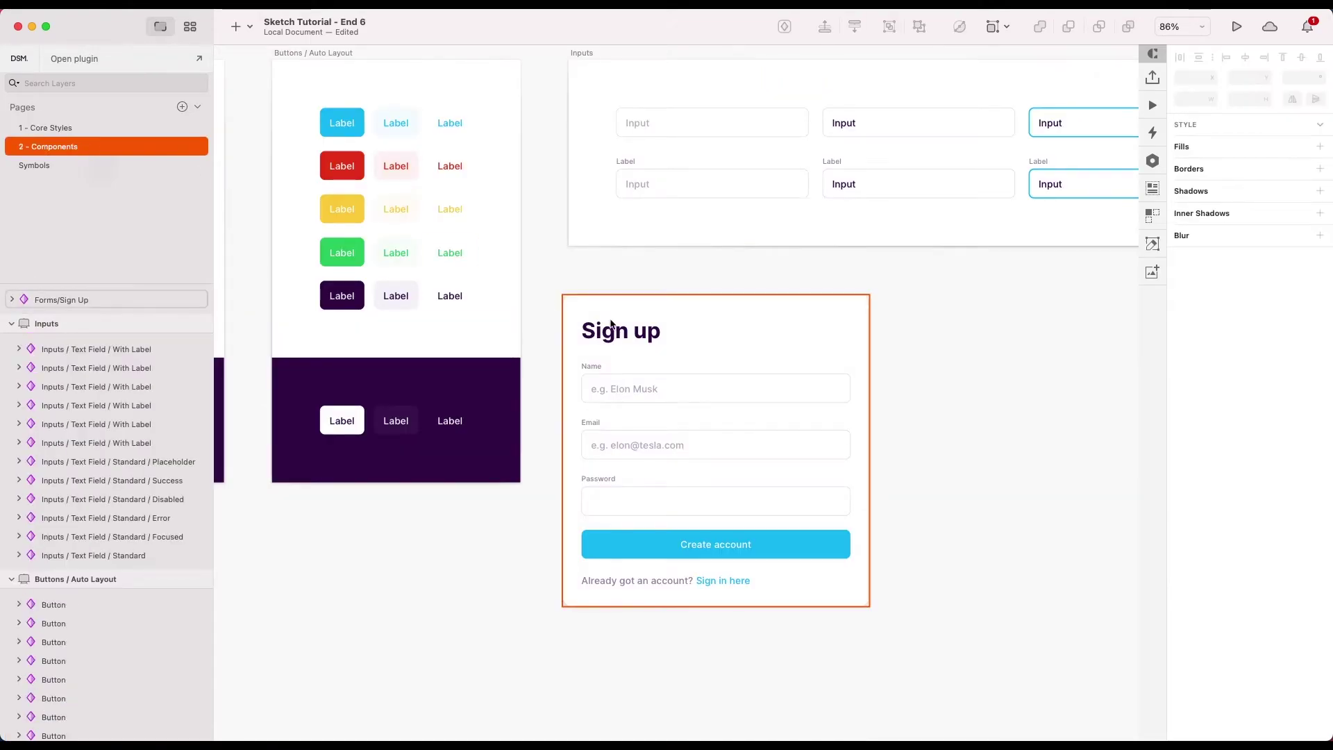
scroll(610, 324, down, 2)
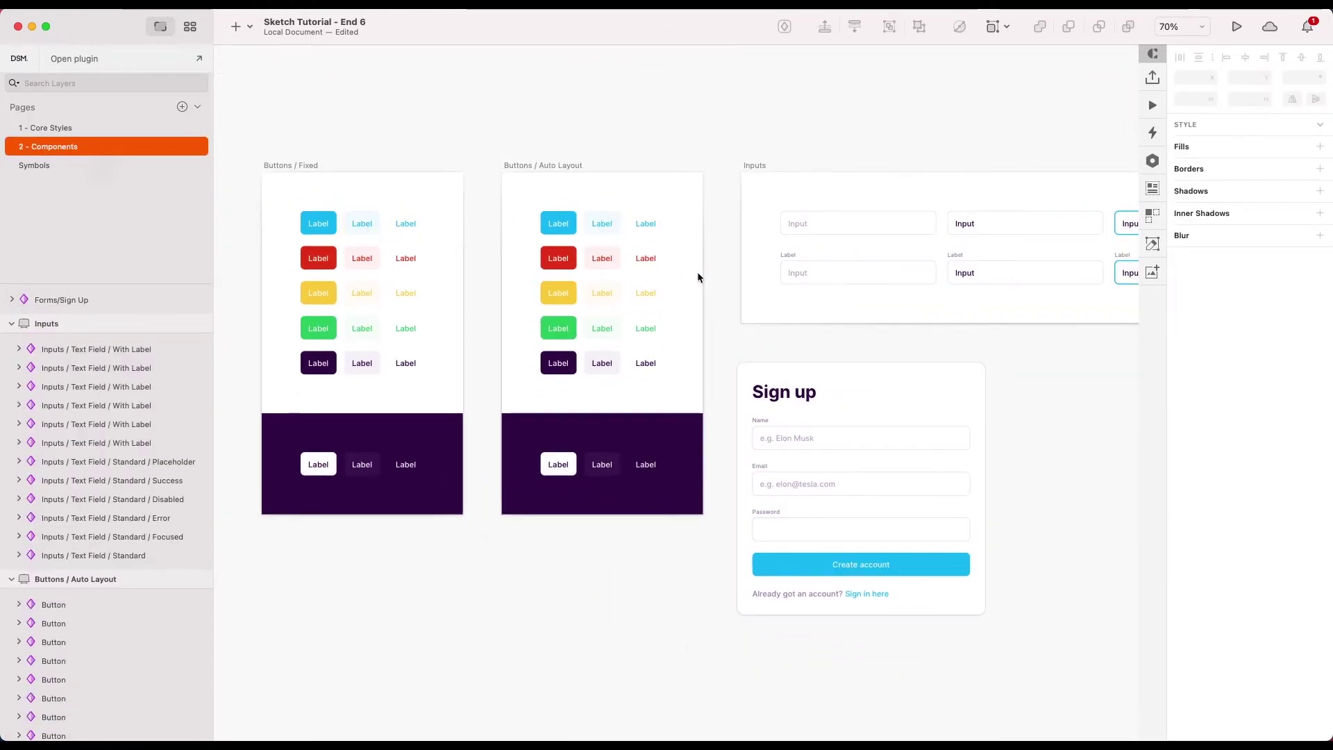
scroll(697, 272, right, 5)
scroll(697, 277, right, 5)
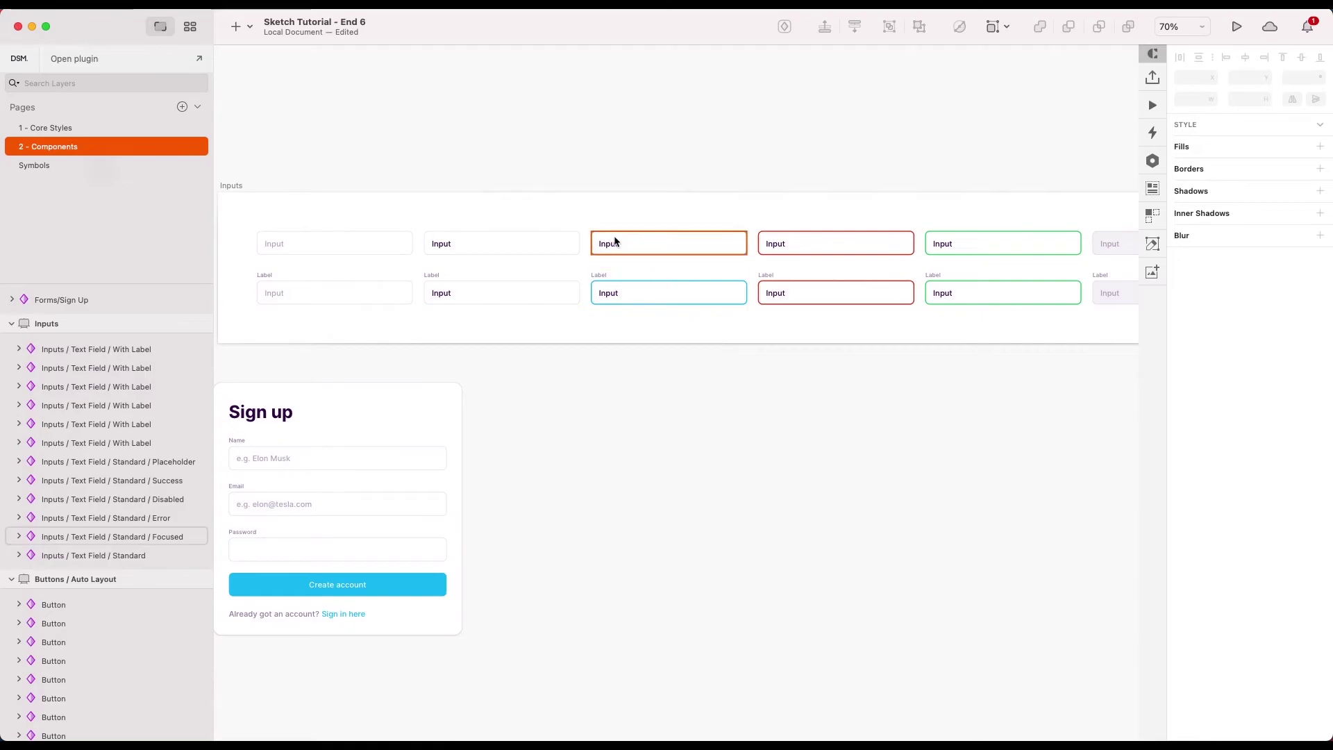
scroll(618, 244, up, 5)
scroll(712, 244, down, 3)
scroll(767, 312, down, 5)
scroll(765, 310, left, 3)
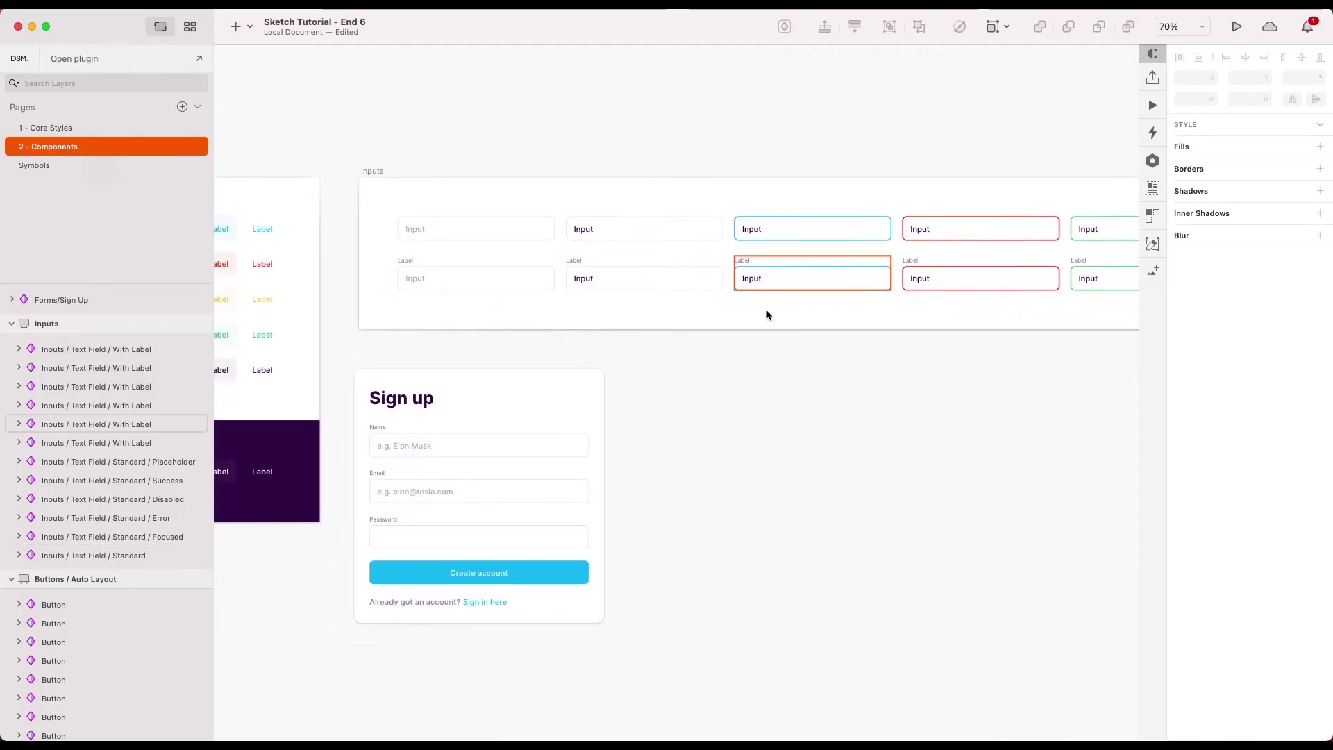
scroll(393, 488, up, 1)
scroll(393, 488, up, 3)
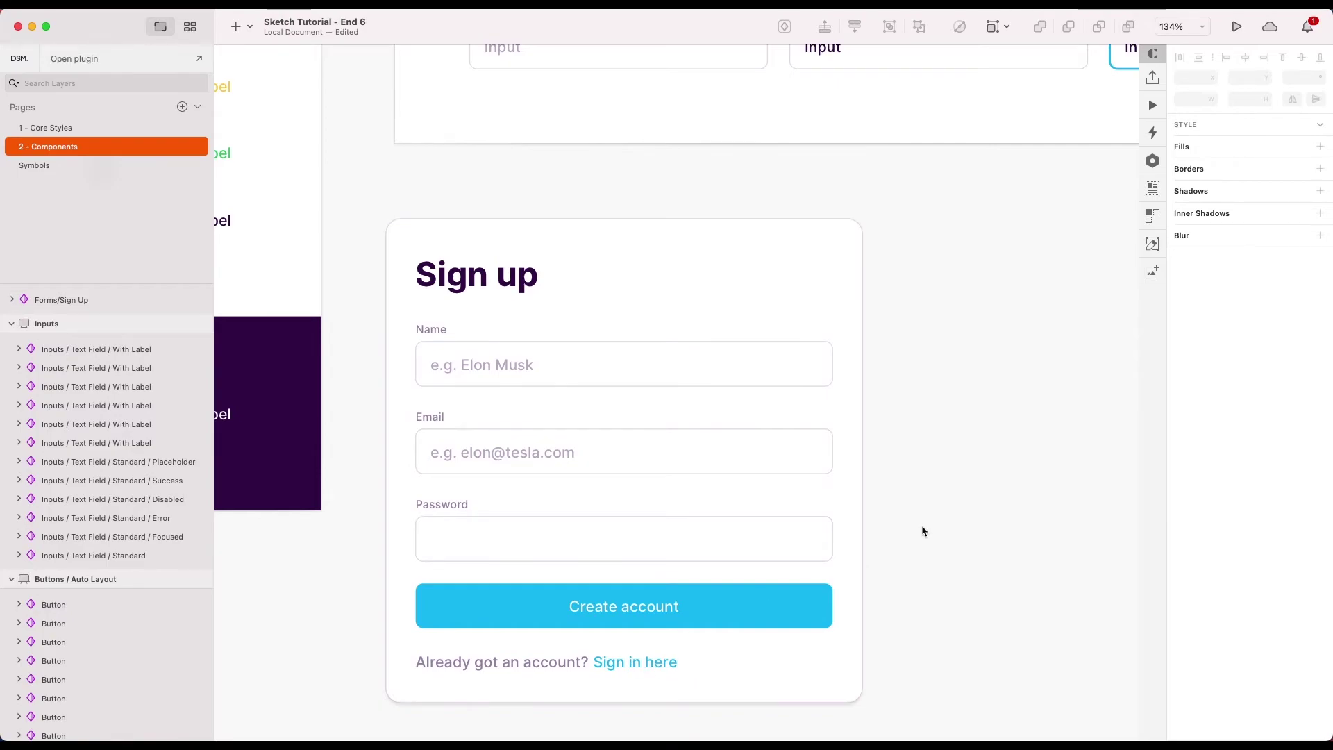
scroll(922, 528, down, 3)
scroll(922, 525, down, 5)
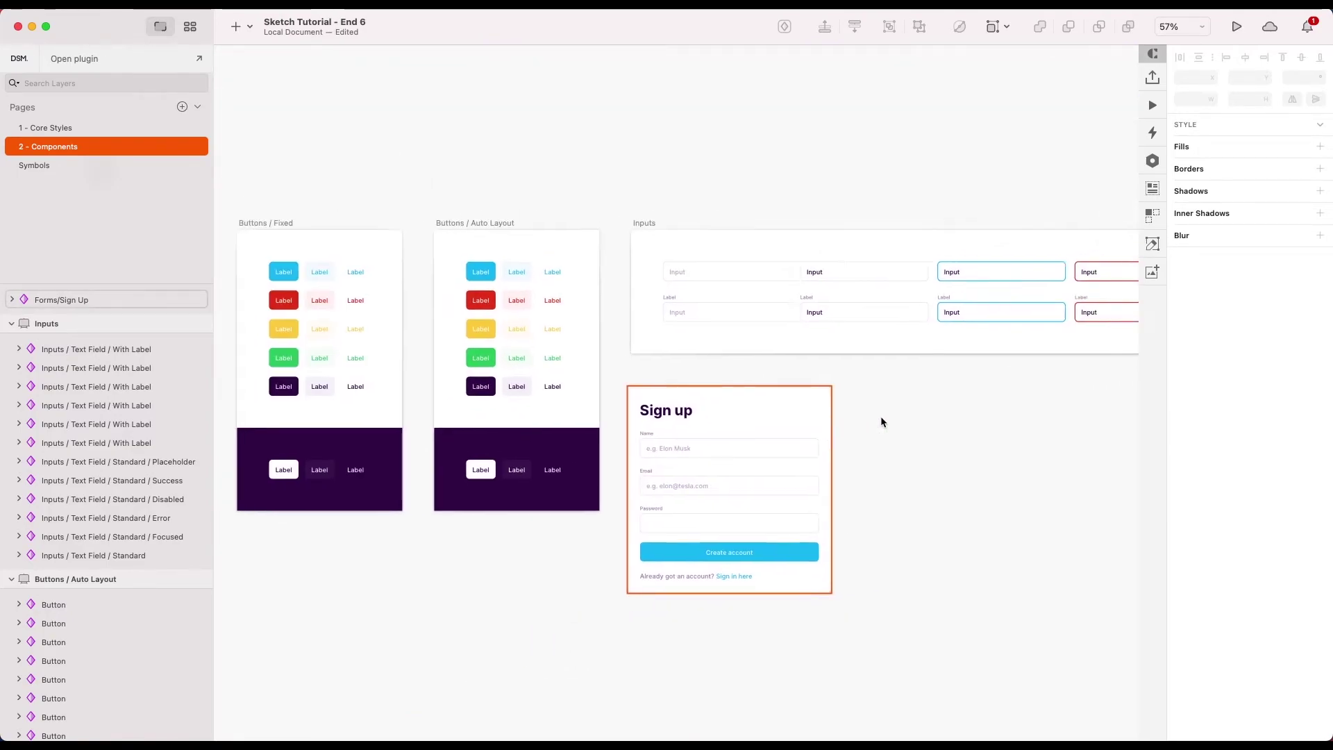
scroll(880, 420, up, 4)
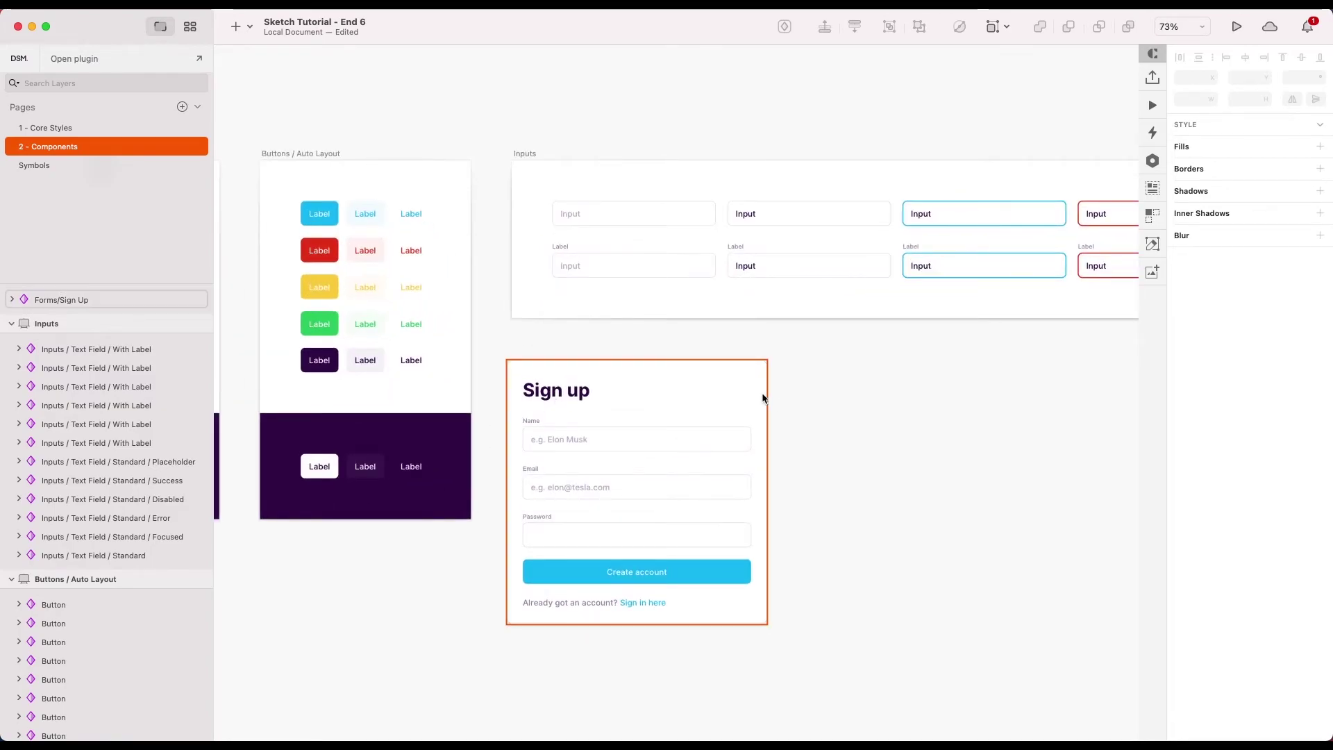
scroll(762, 396, up, 3)
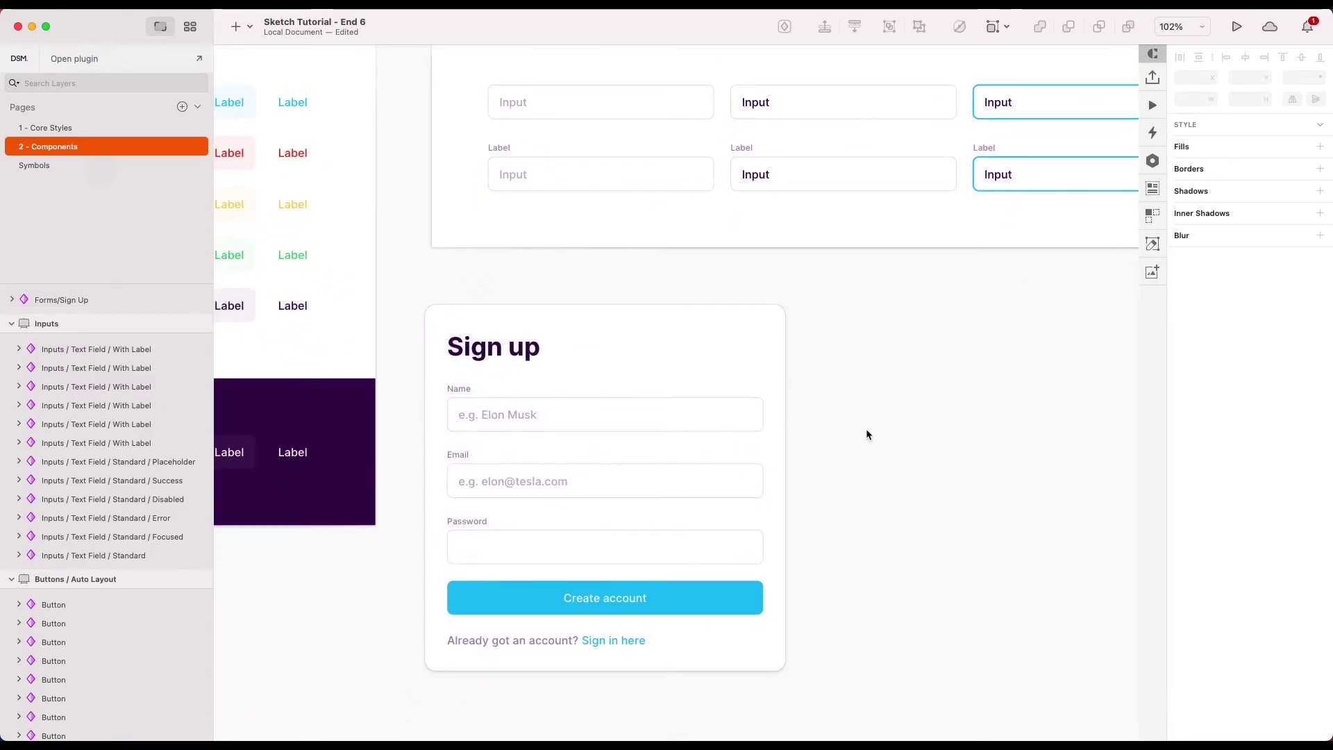
- Glance at the 1 - Core Styles page, then return to the Components page
click(56, 129)
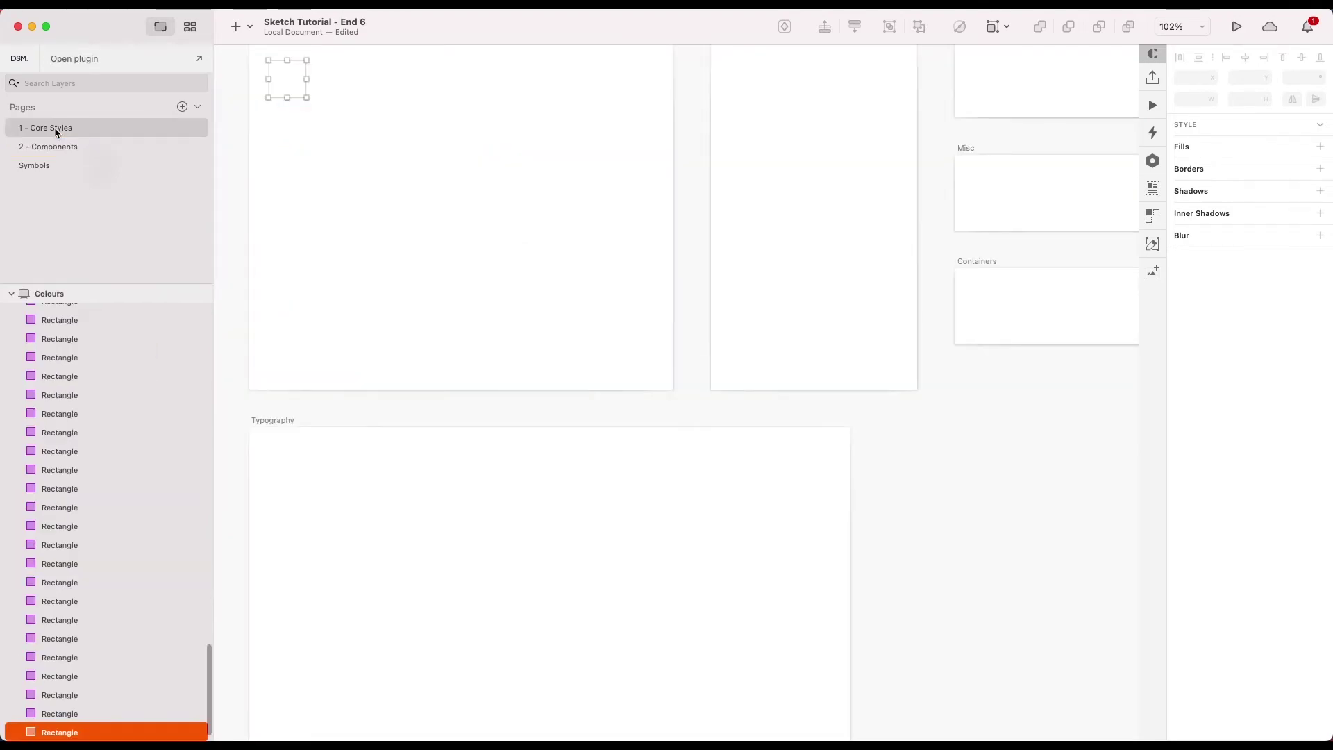
scroll(777, 268, right, 5)
scroll(698, 318, up, 3)
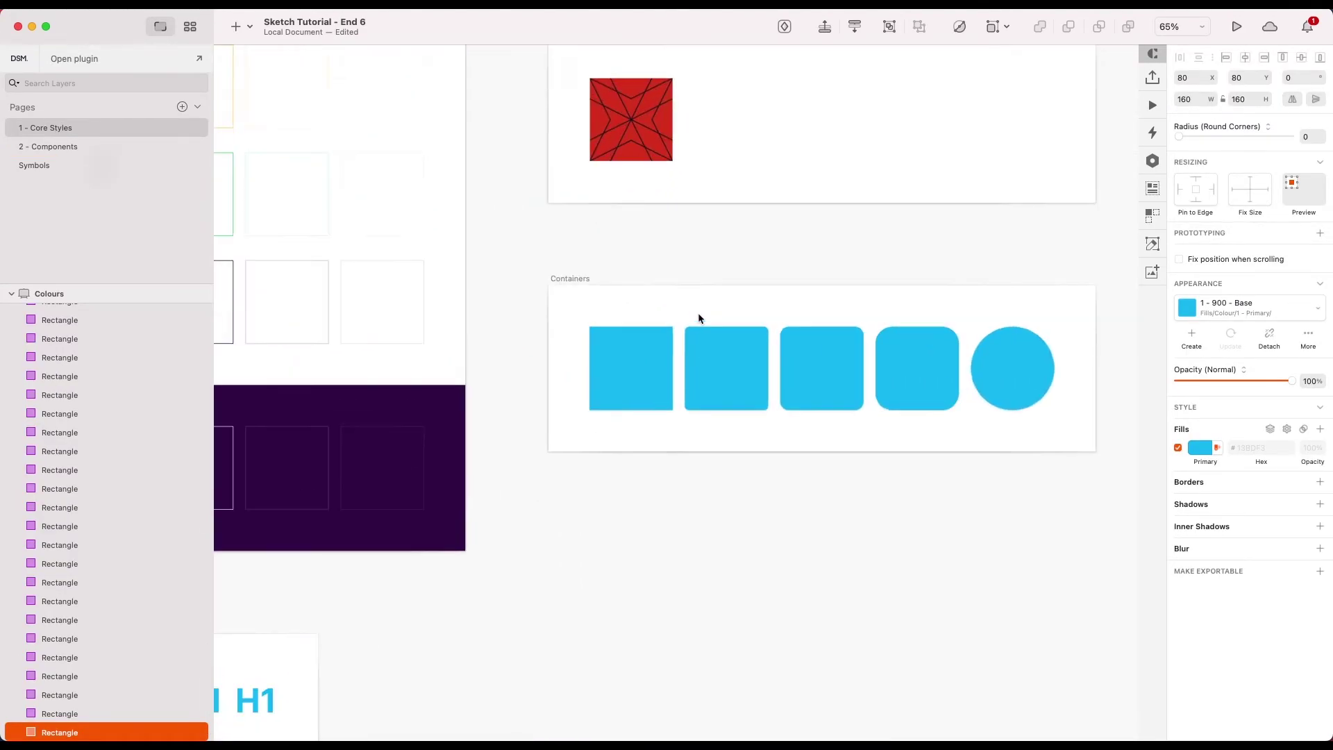
click(55, 147)
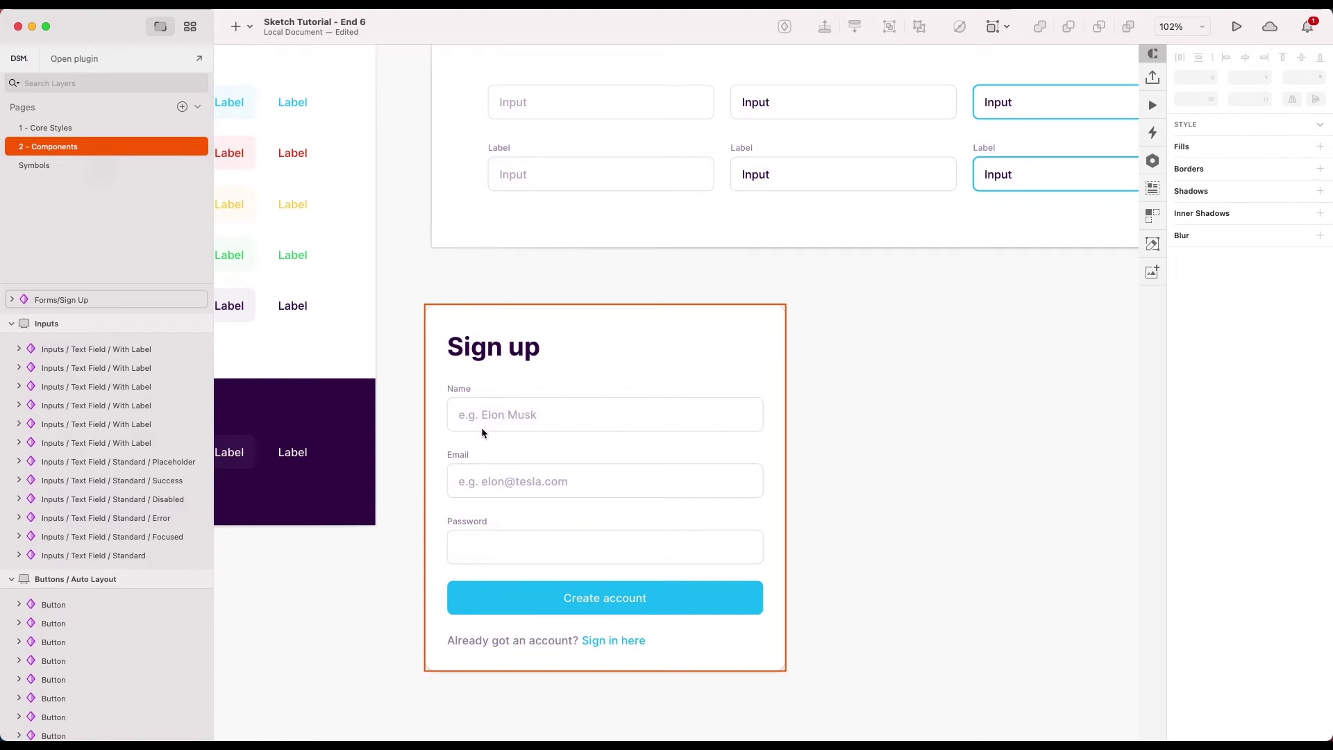
- On the 1 - Core Styles page, select the Small Radius container instance on the Containers board
click(60, 127)
scroll(895, 389, right, 3)
click(642, 352)
scroll(641, 352, up, 5)
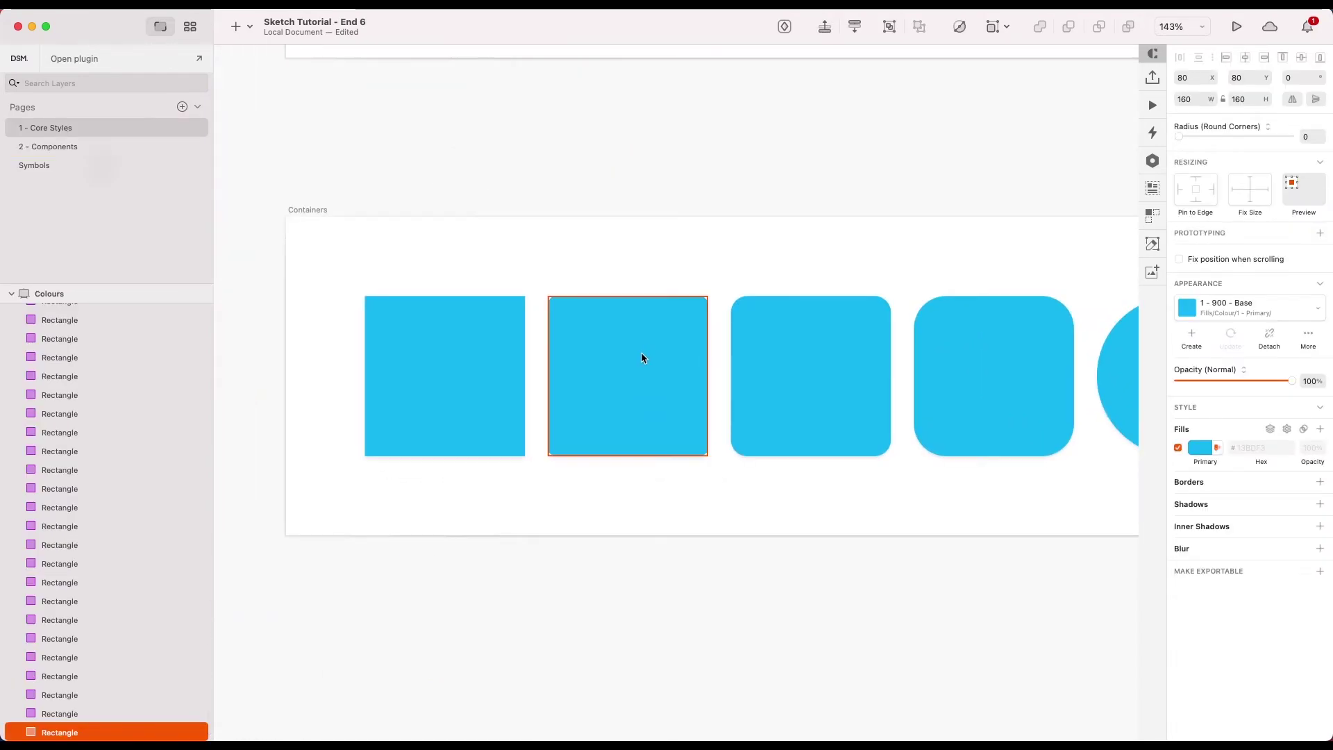
click(632, 392)
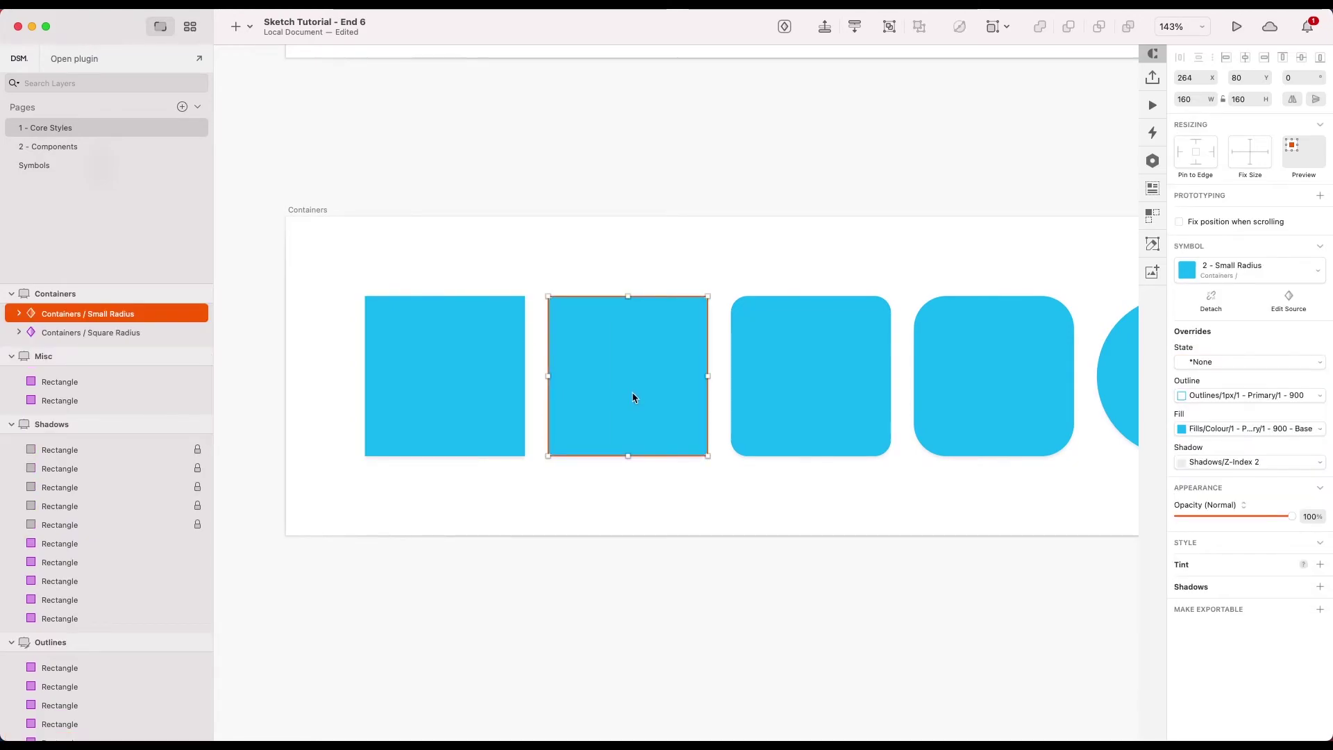
scroll(583, 401, left, 2)
- In the Small Radius container symbol, set the corner radius of all four layers to 16
double_click(578, 397)
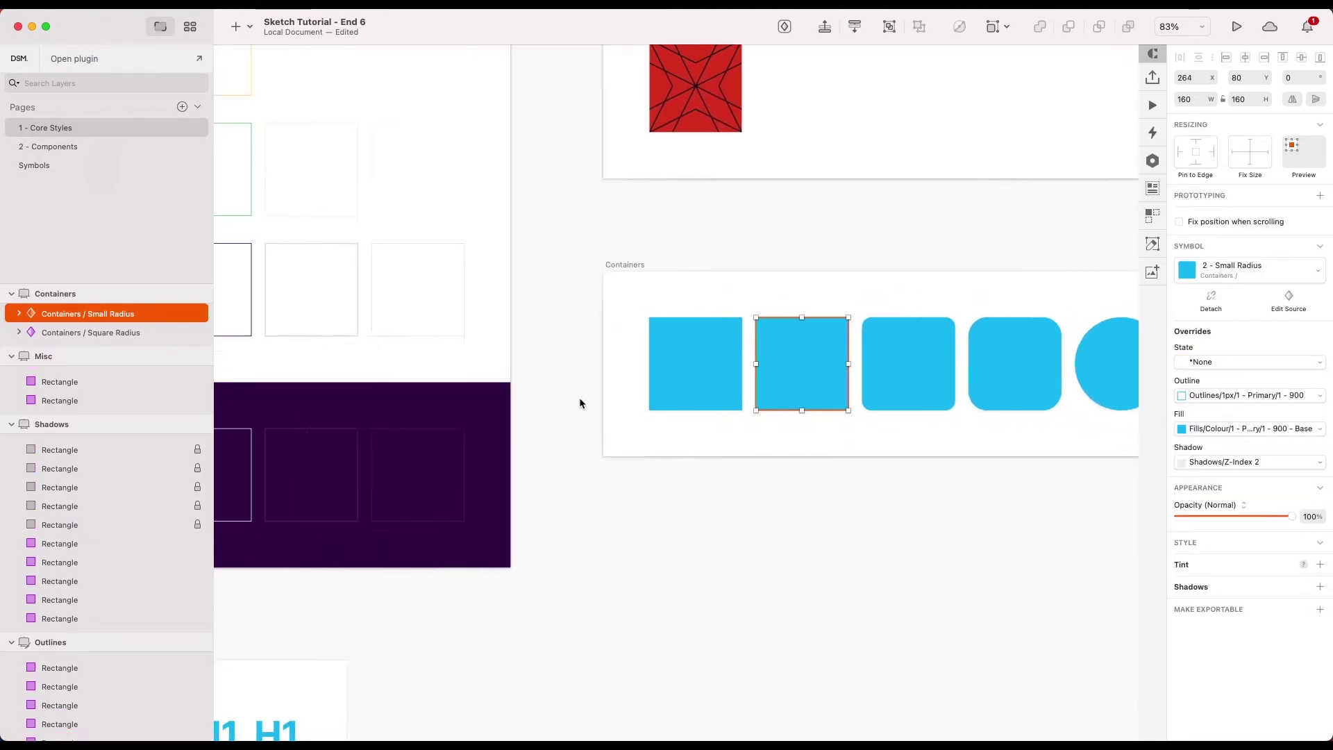
scroll(509, 352, up, 8)
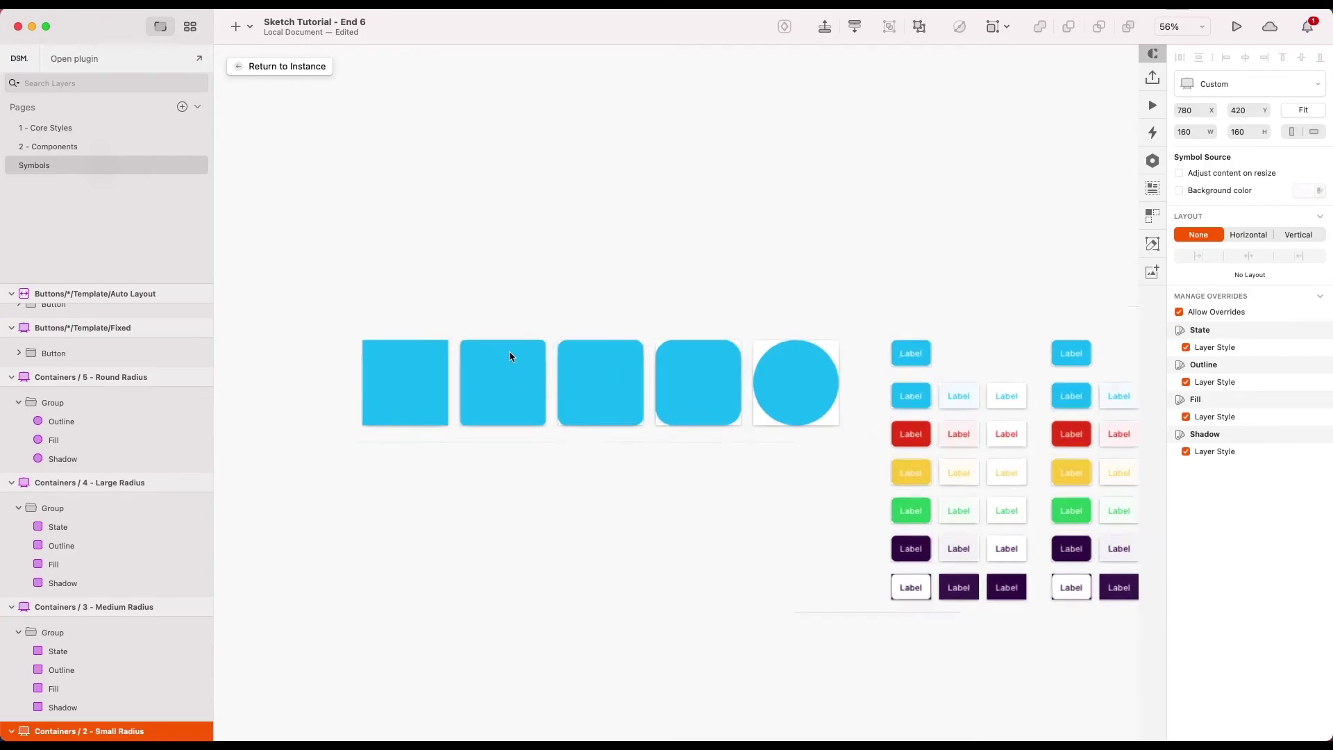
click(498, 376)
scroll(118, 637, down, 1)
scroll(118, 636, down, 3)
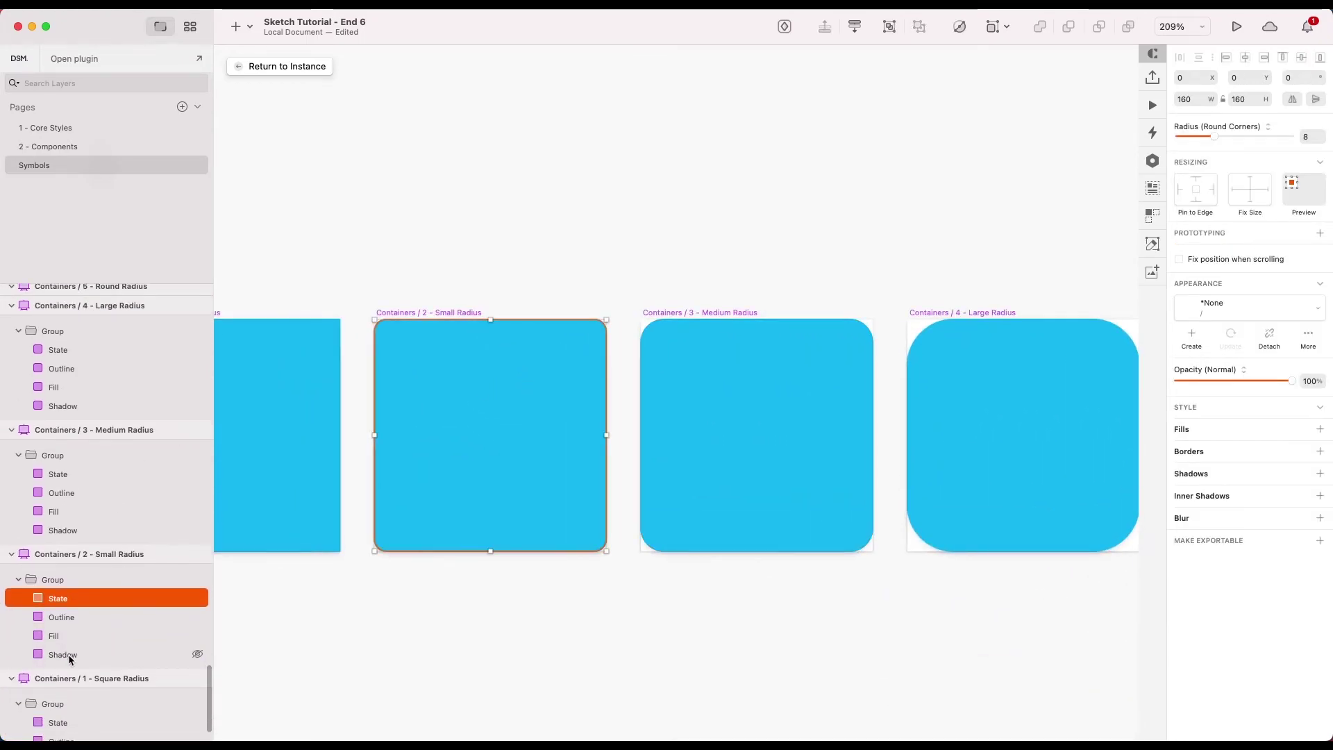
shift+click(132, 653)
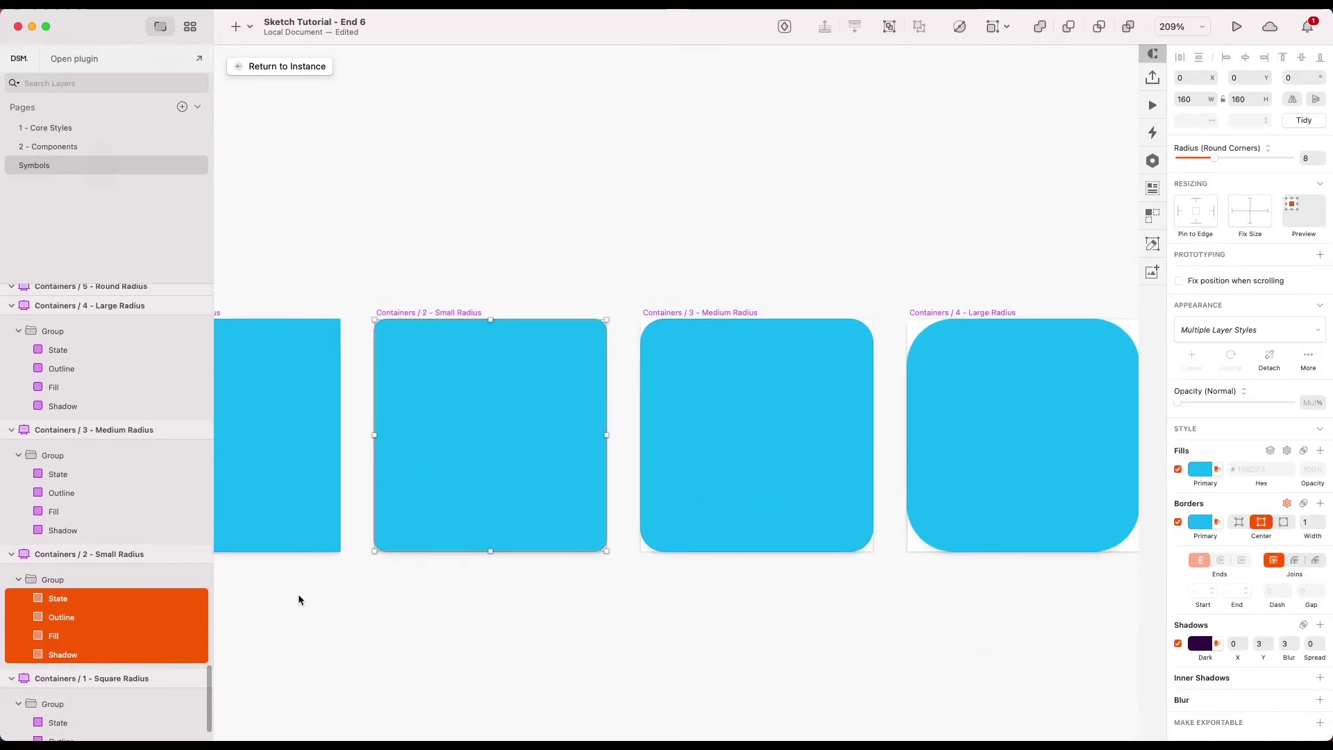
click(1312, 159)
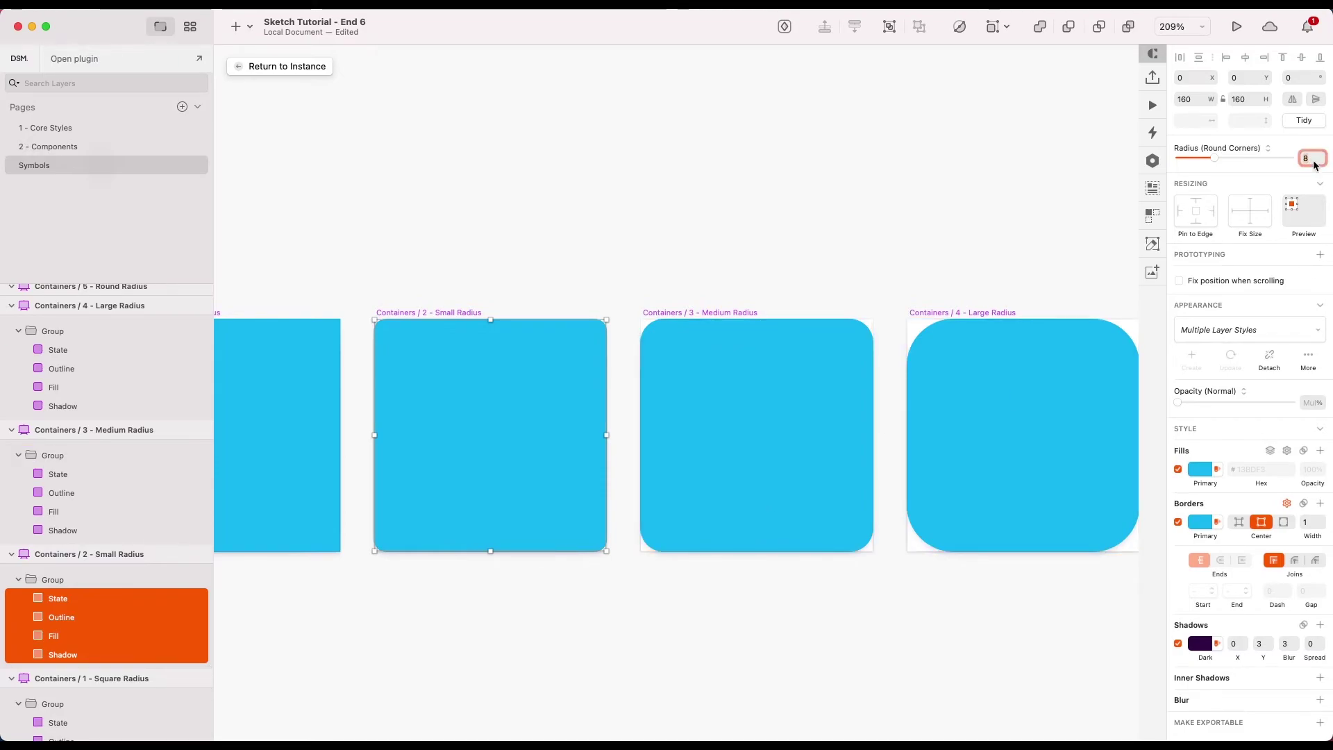
text(12)
key(Return)
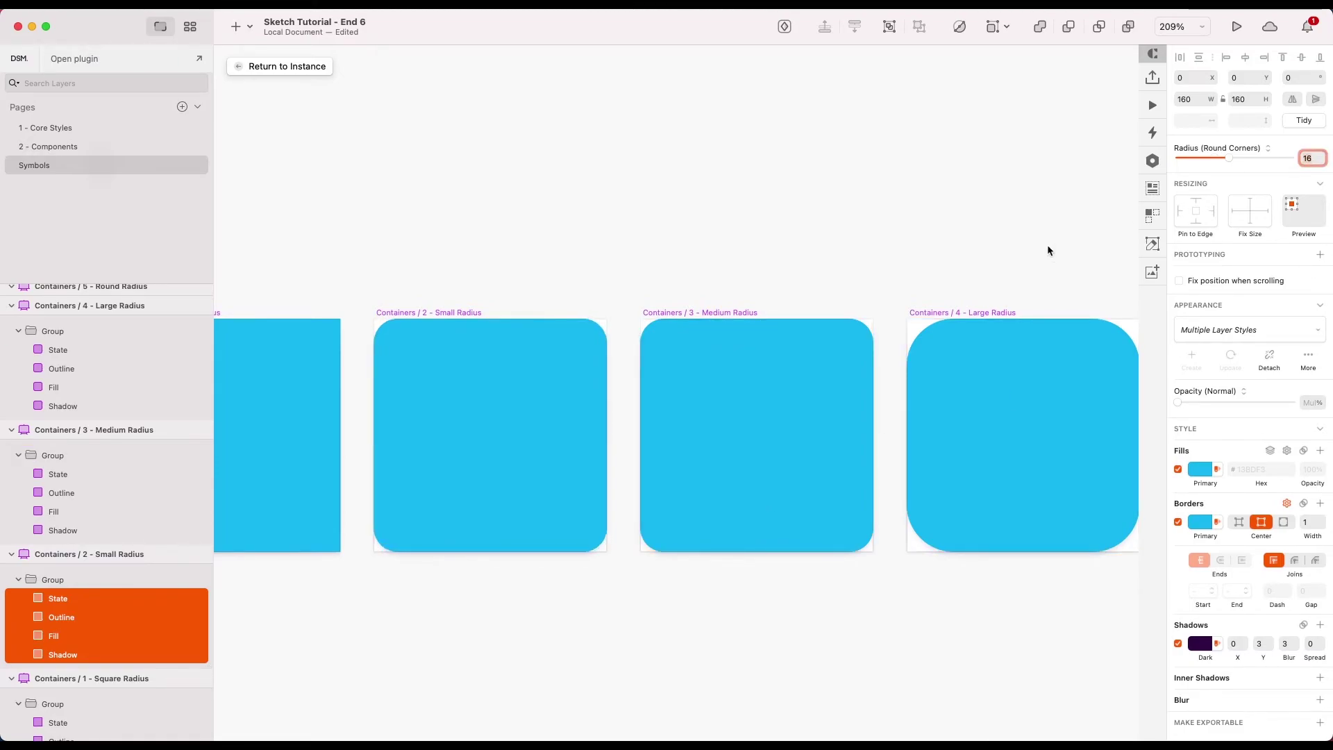
- Set the Medium Radius container's four layers to a corner radius of 24
click(753, 419)
click(62, 474)
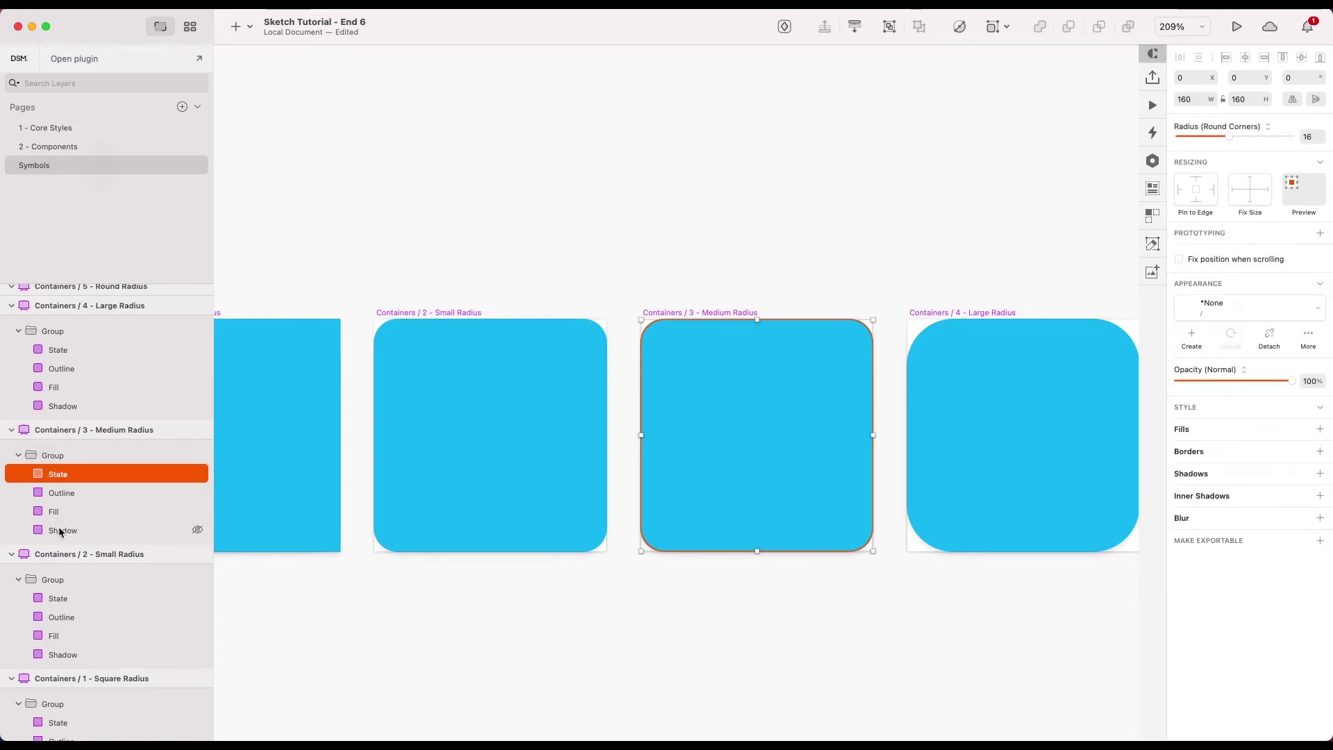
shift+click(62, 530)
click(1310, 160)
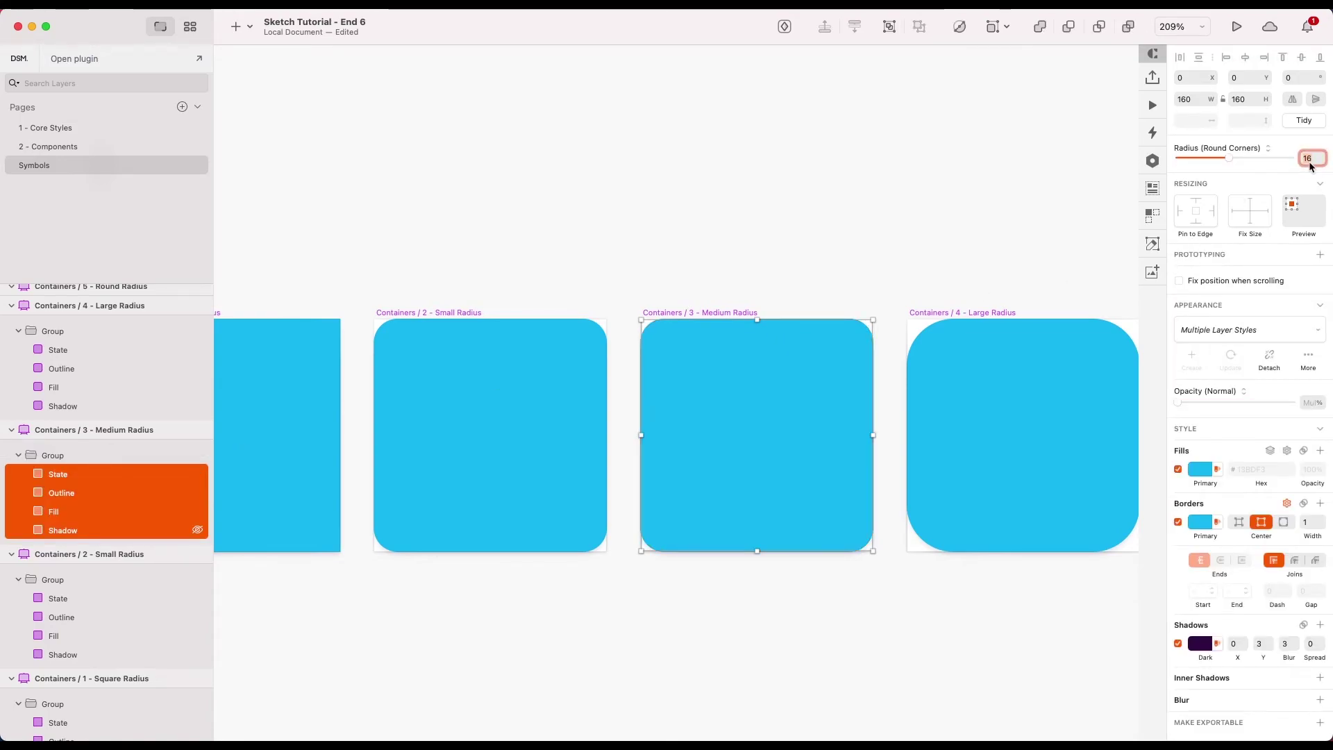
key(Return)
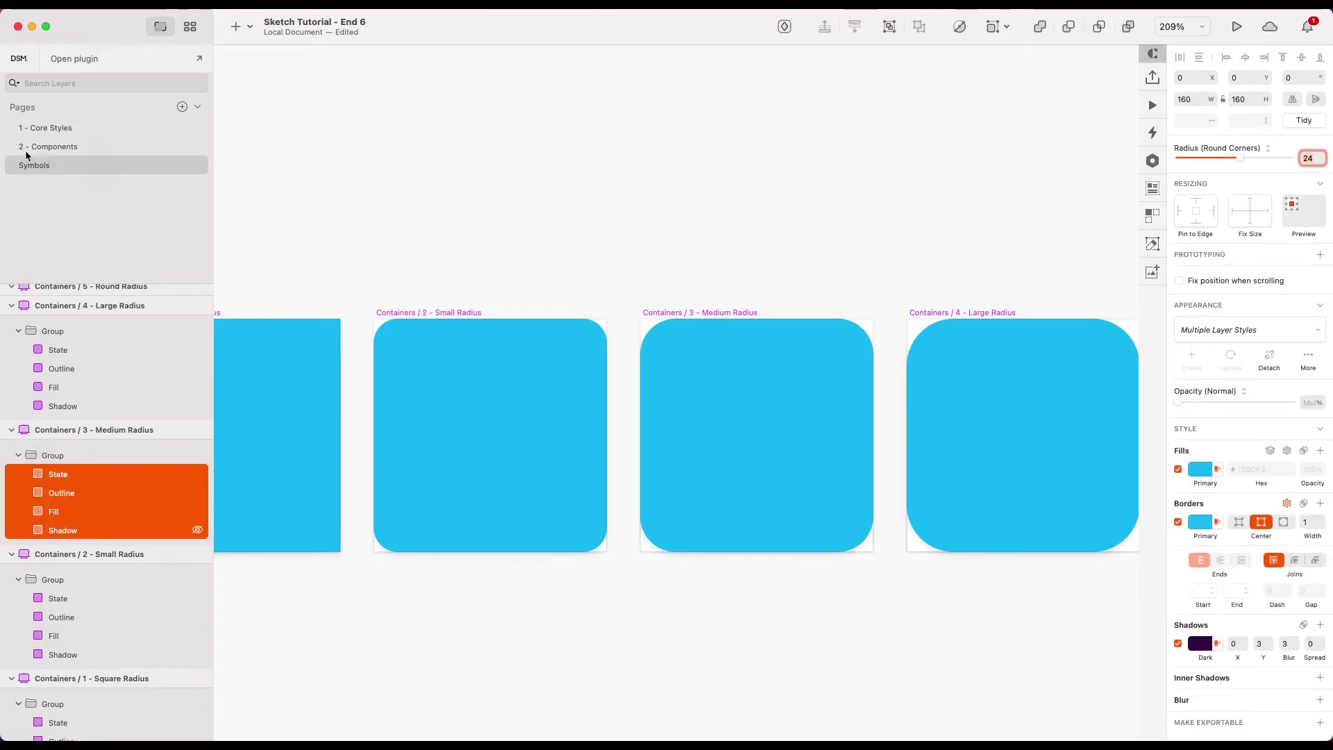
- Inspect the Sign up card's rounder corners on the 2 - Components page
click(54, 148)
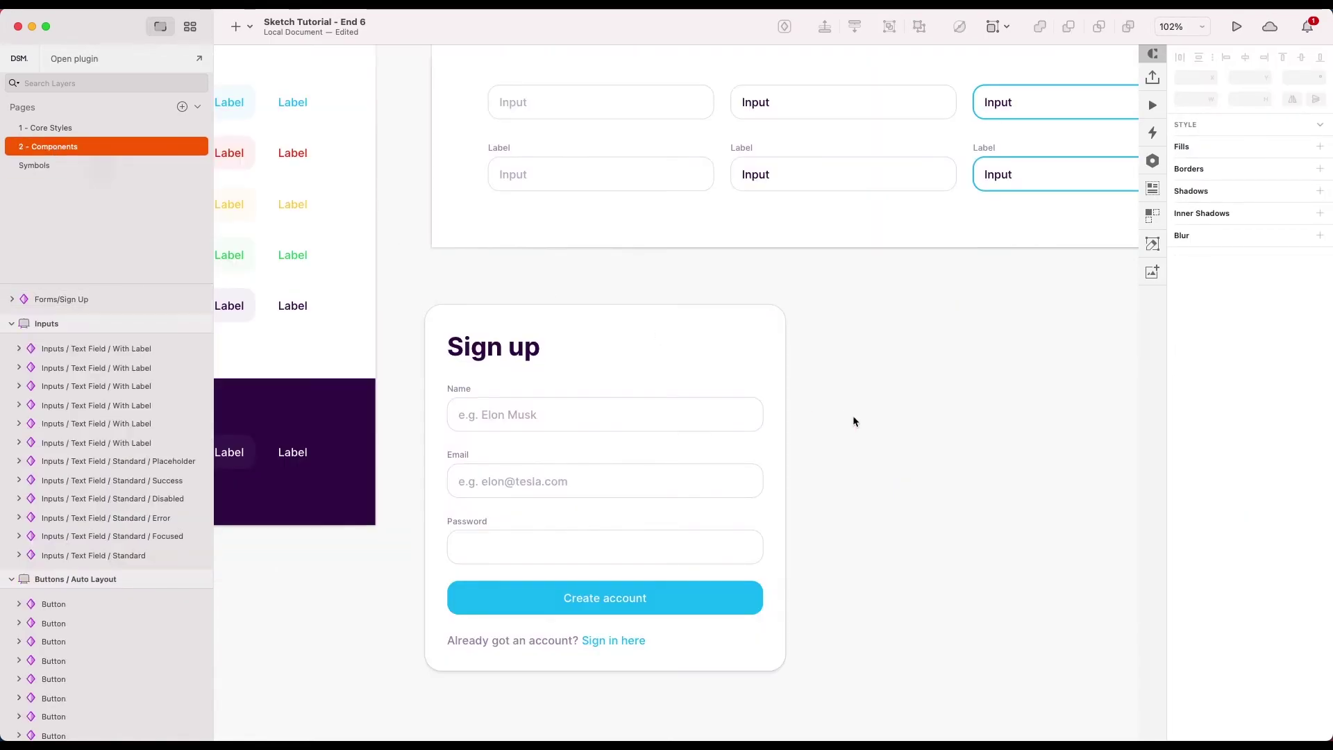
scroll(854, 421, down, 1)
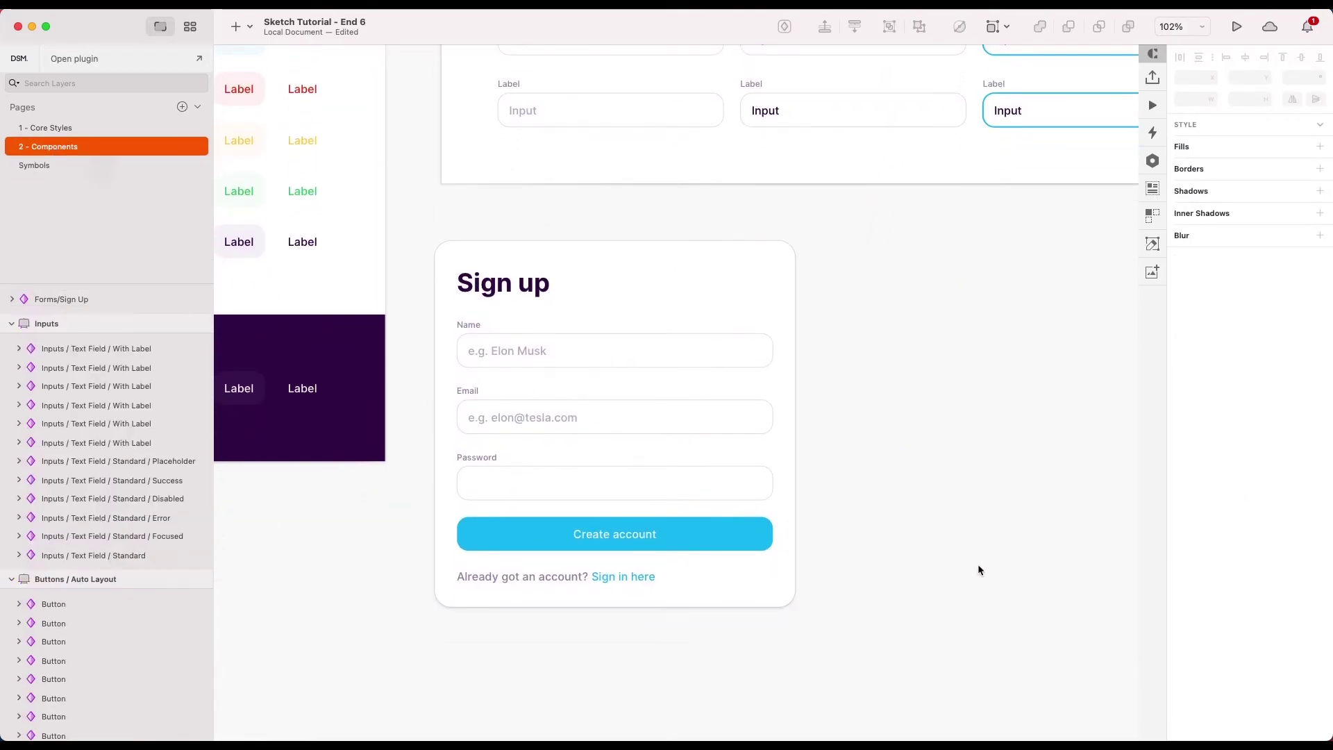
scroll(852, 500, down, 3)
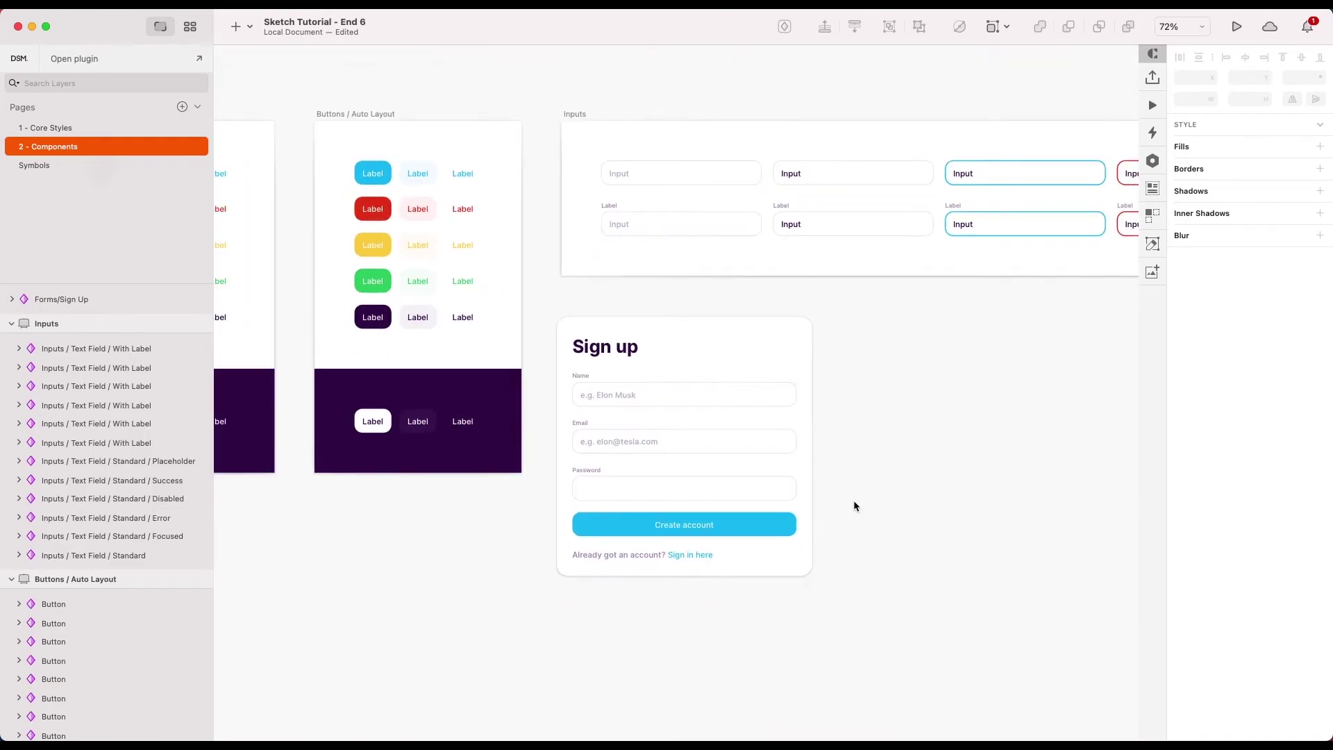
scroll(853, 500, down, 2)
scroll(692, 444, up, 2)
scroll(865, 376, right, 5)
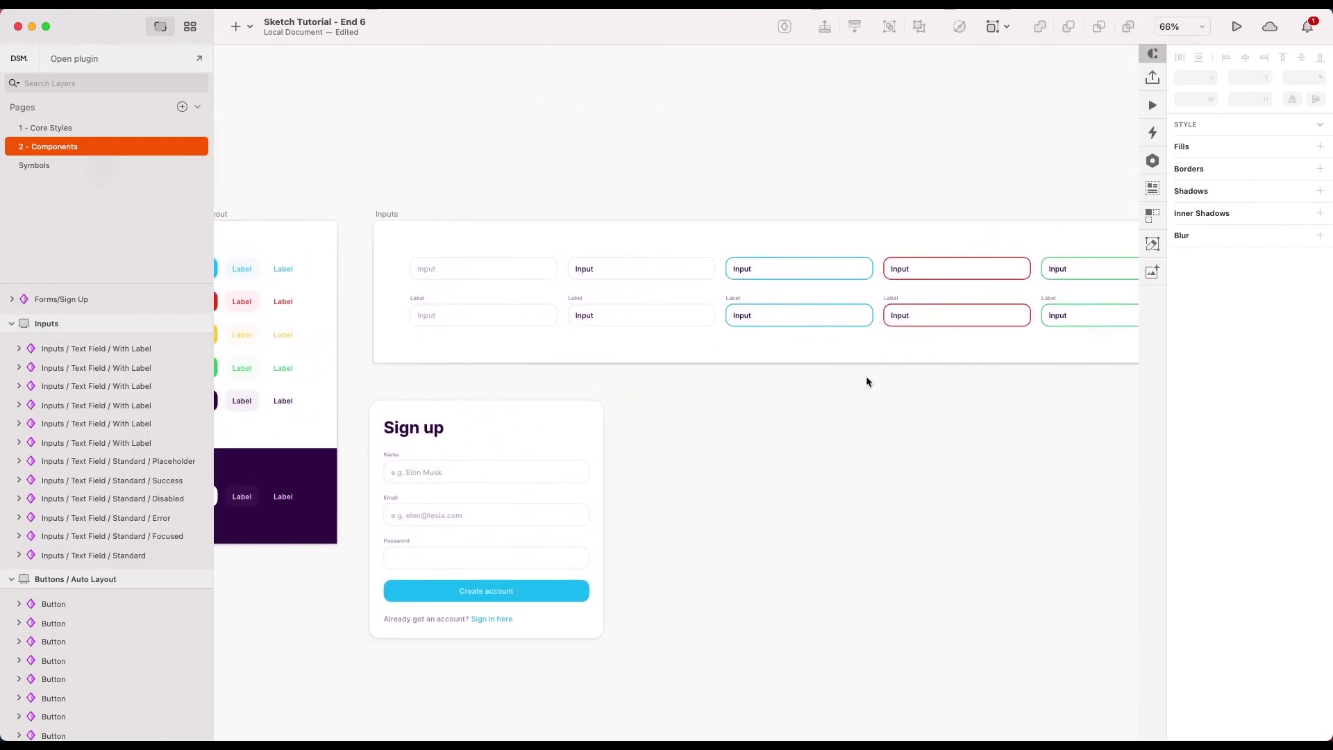
scroll(908, 376, left, 10)
scroll(726, 470, right, 2)
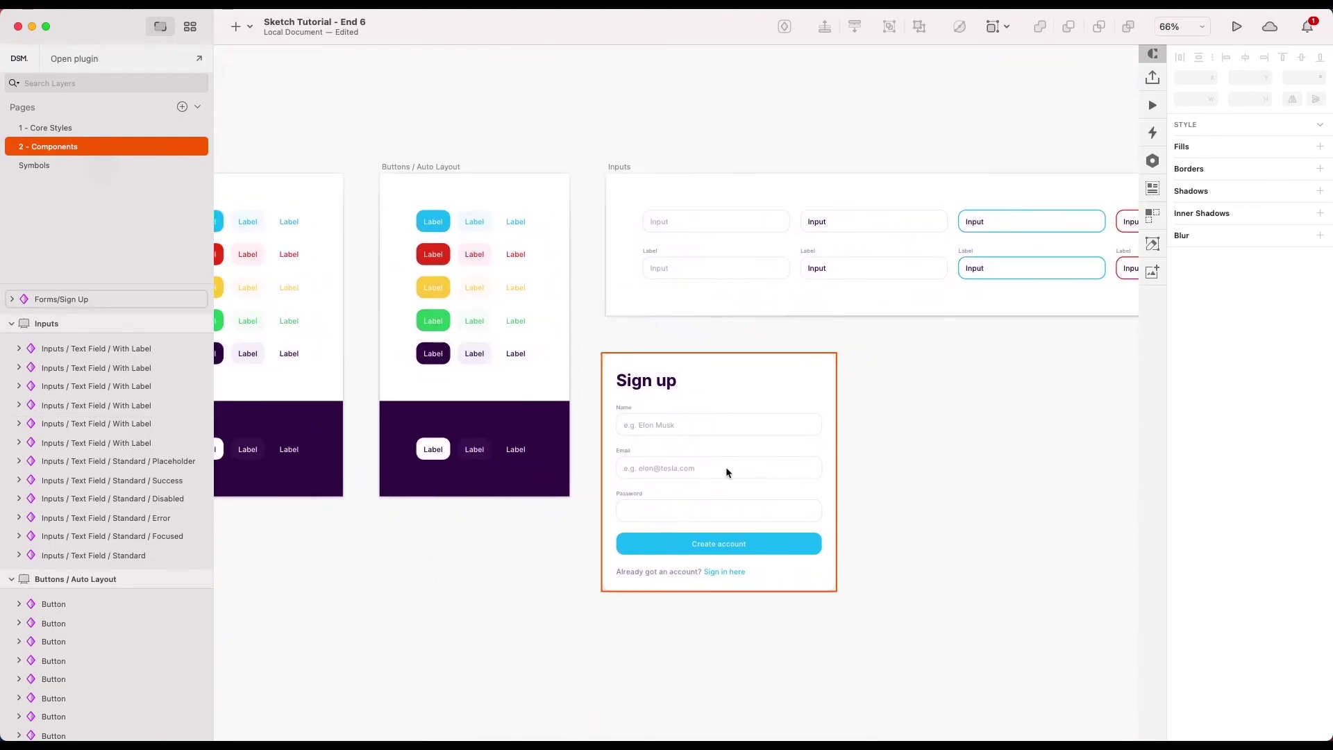
scroll(726, 470, up, 3)
scroll(1013, 514, down, 2)
scroll(898, 411, up, 2)
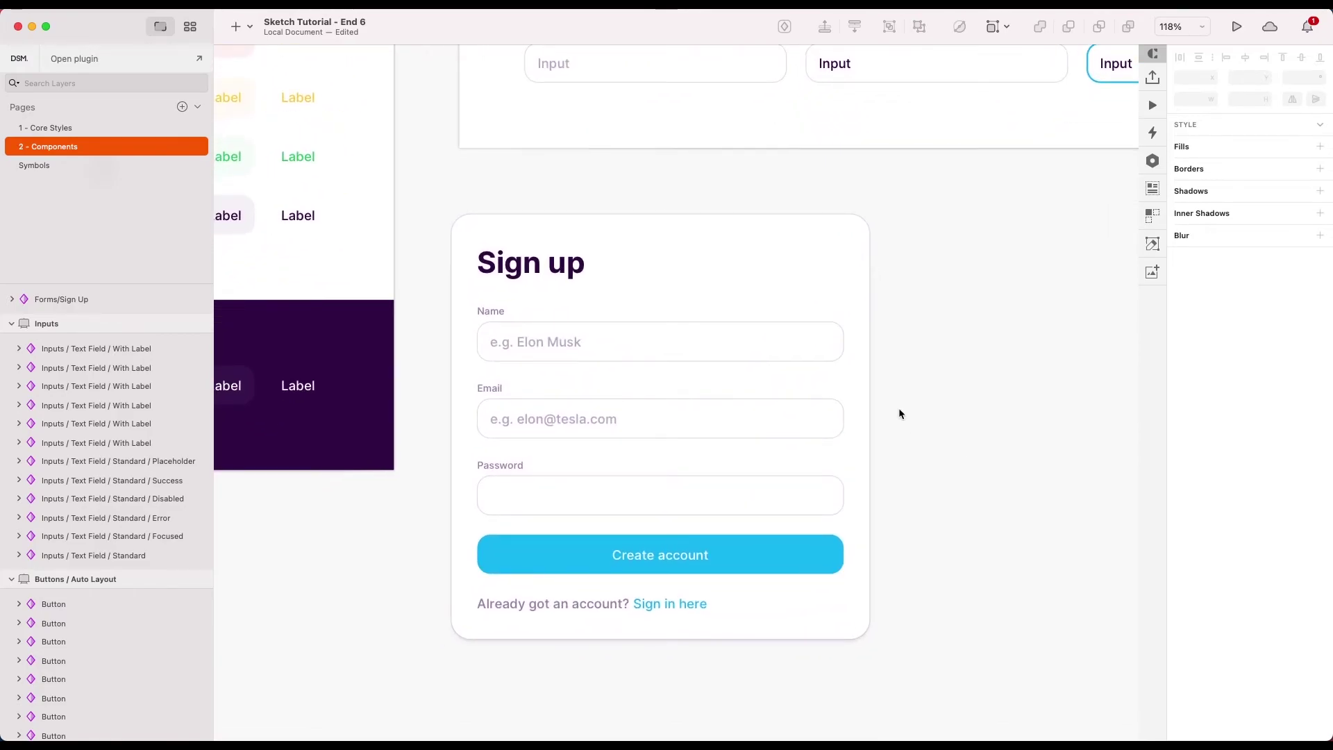
- Return to the 1 - Core Styles page and zoom out to see all its boards
click(63, 128)
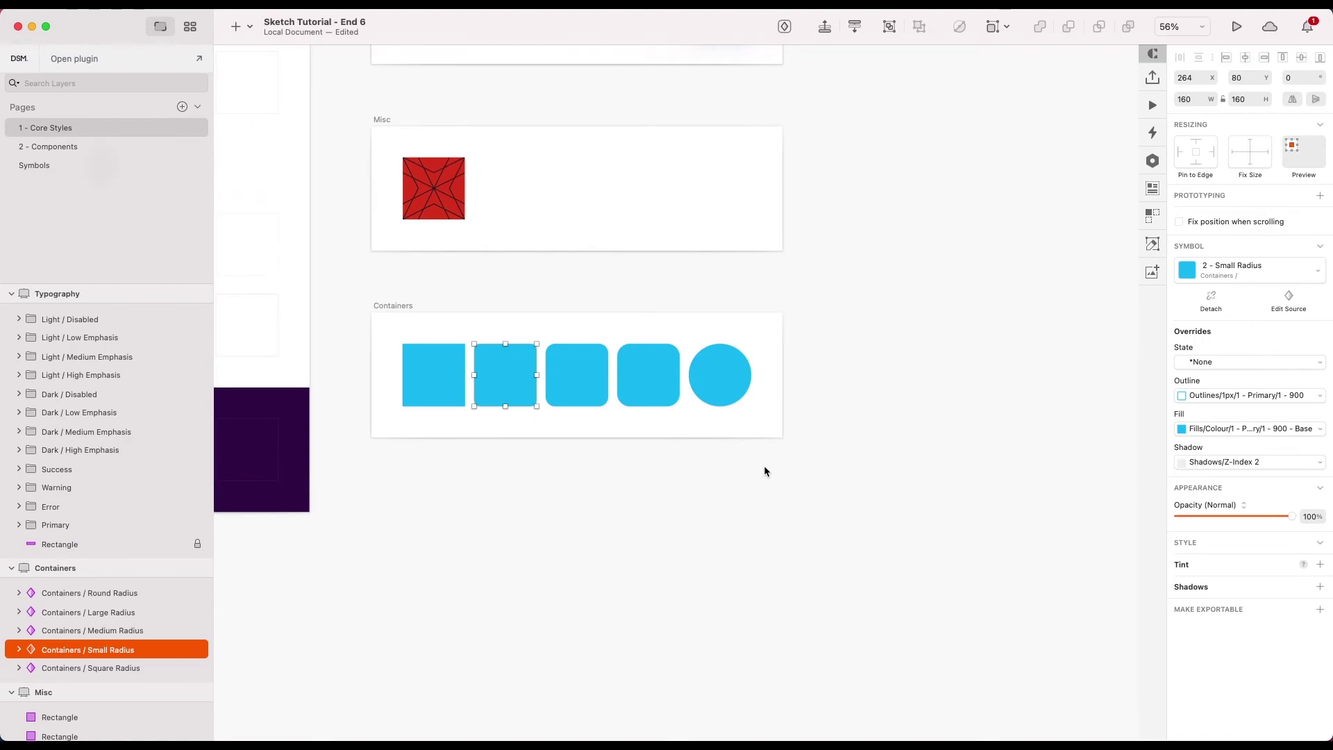
scroll(764, 468, down, 2)
scroll(763, 465, left, 10)
scroll(763, 465, down, 5)
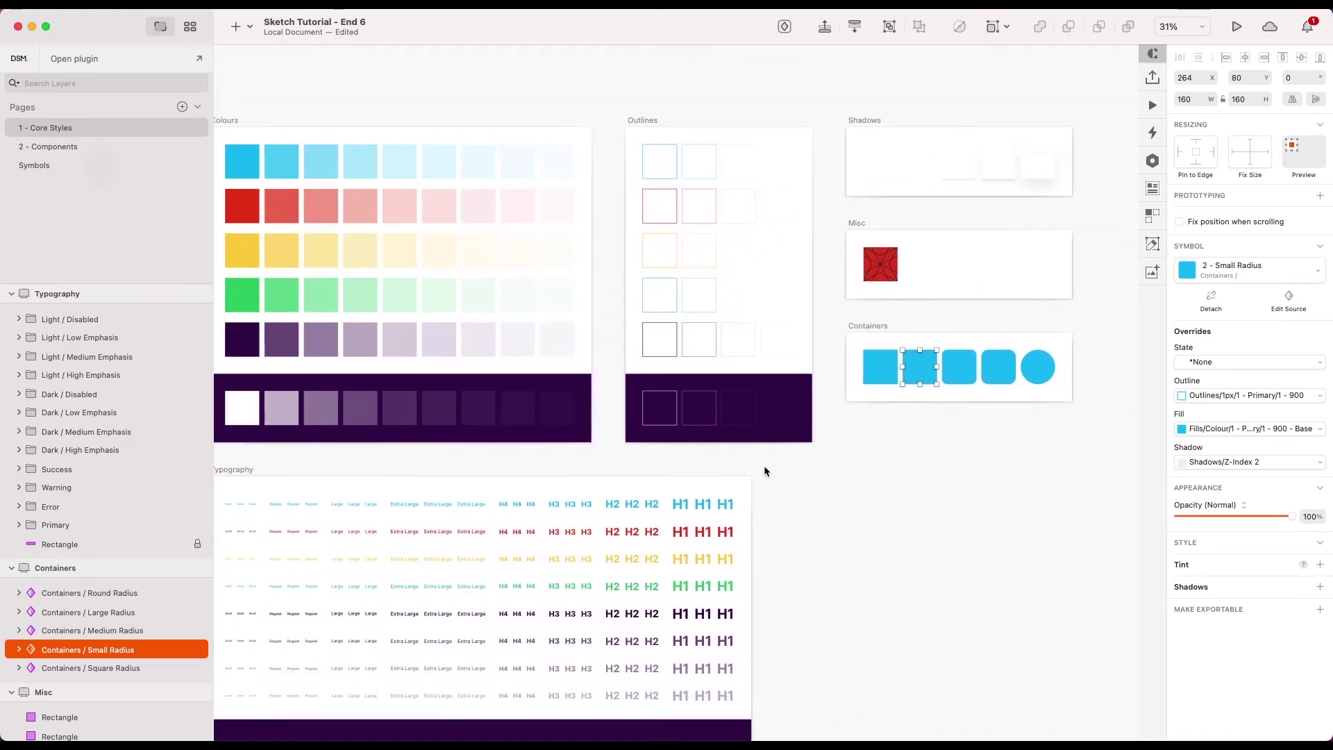
- Change the H1–H4 heading text layers to Arbutus Slab and update their shared text styles
scroll(763, 465, down, 3)
scroll(792, 314, up, 1)
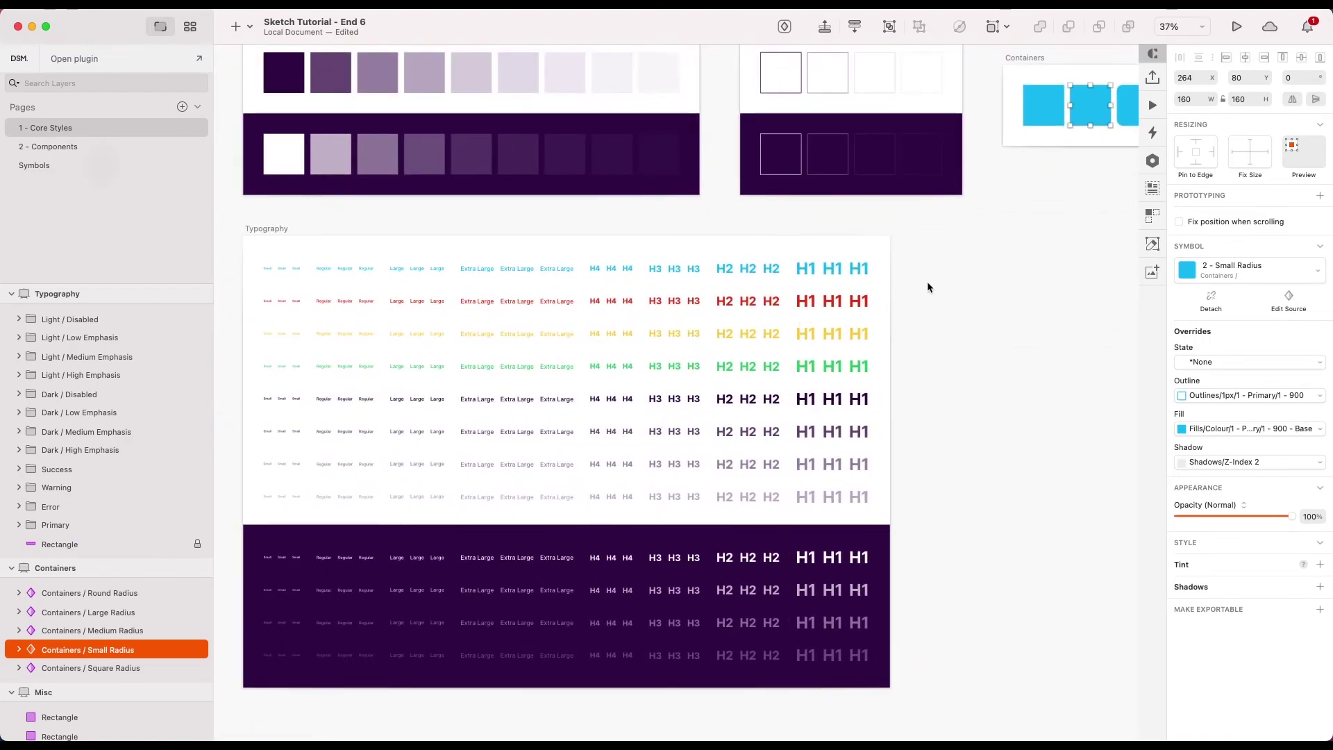
click(921, 261)
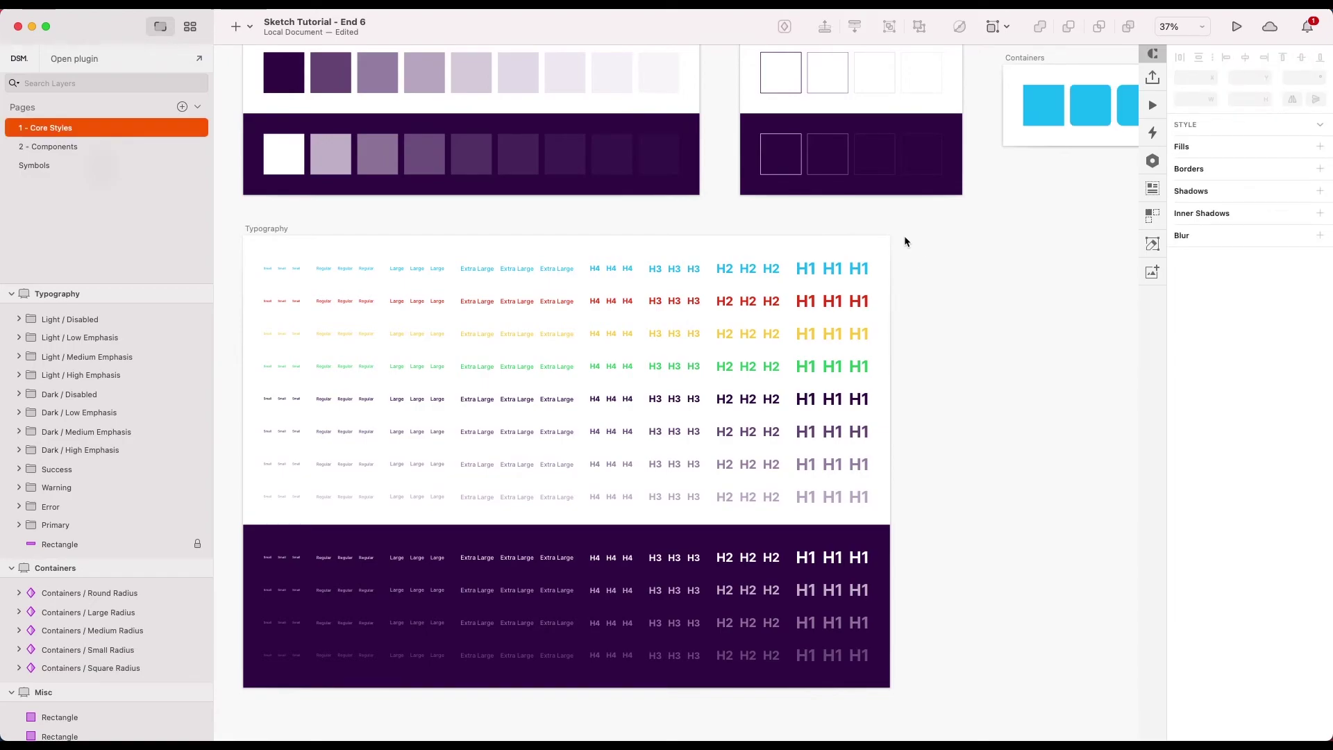
drag(929, 238, 582, 712)
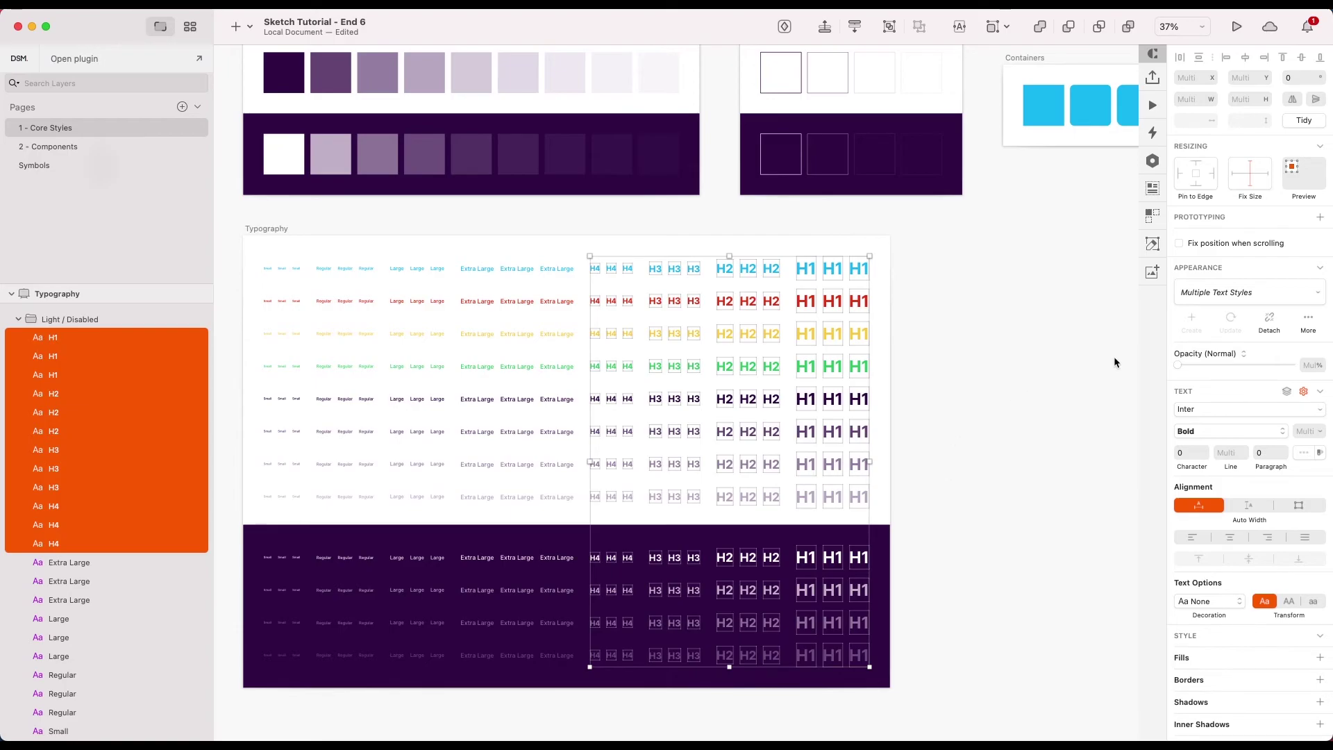
click(1210, 411)
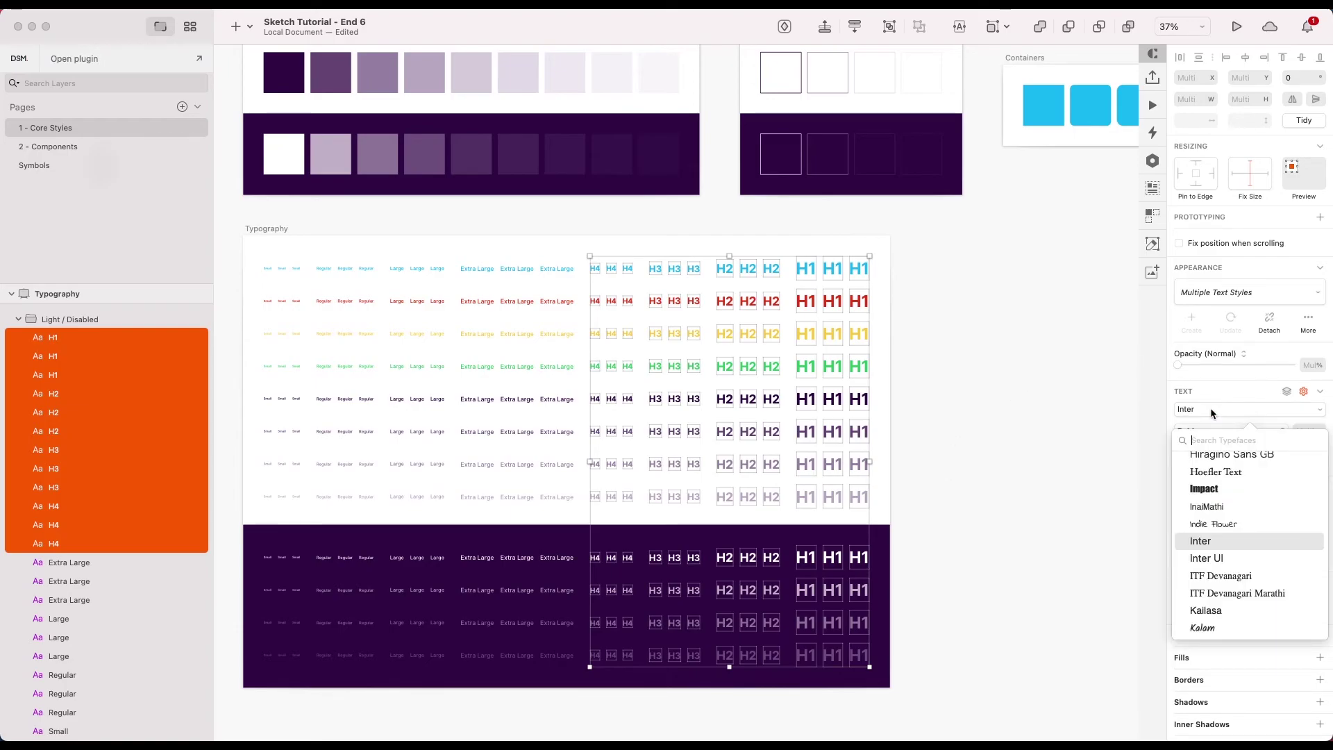
text(arb)
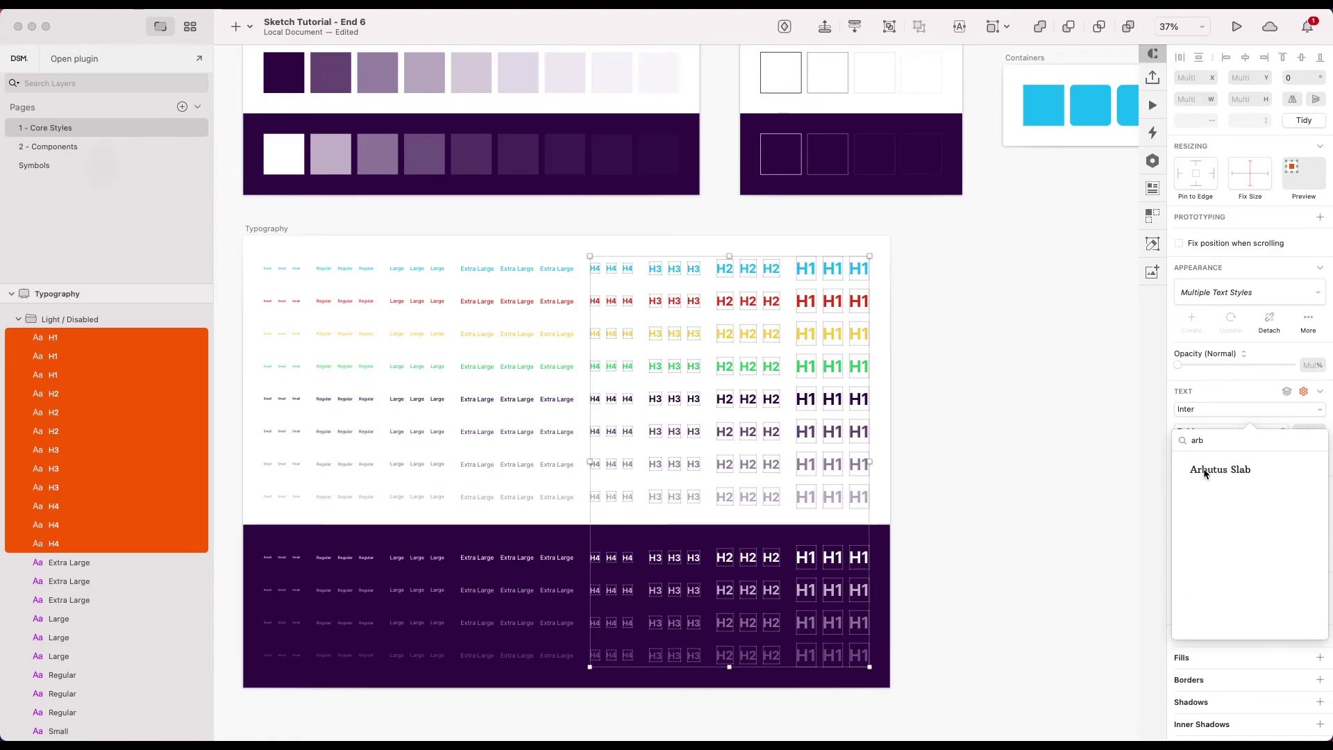
click(1205, 470)
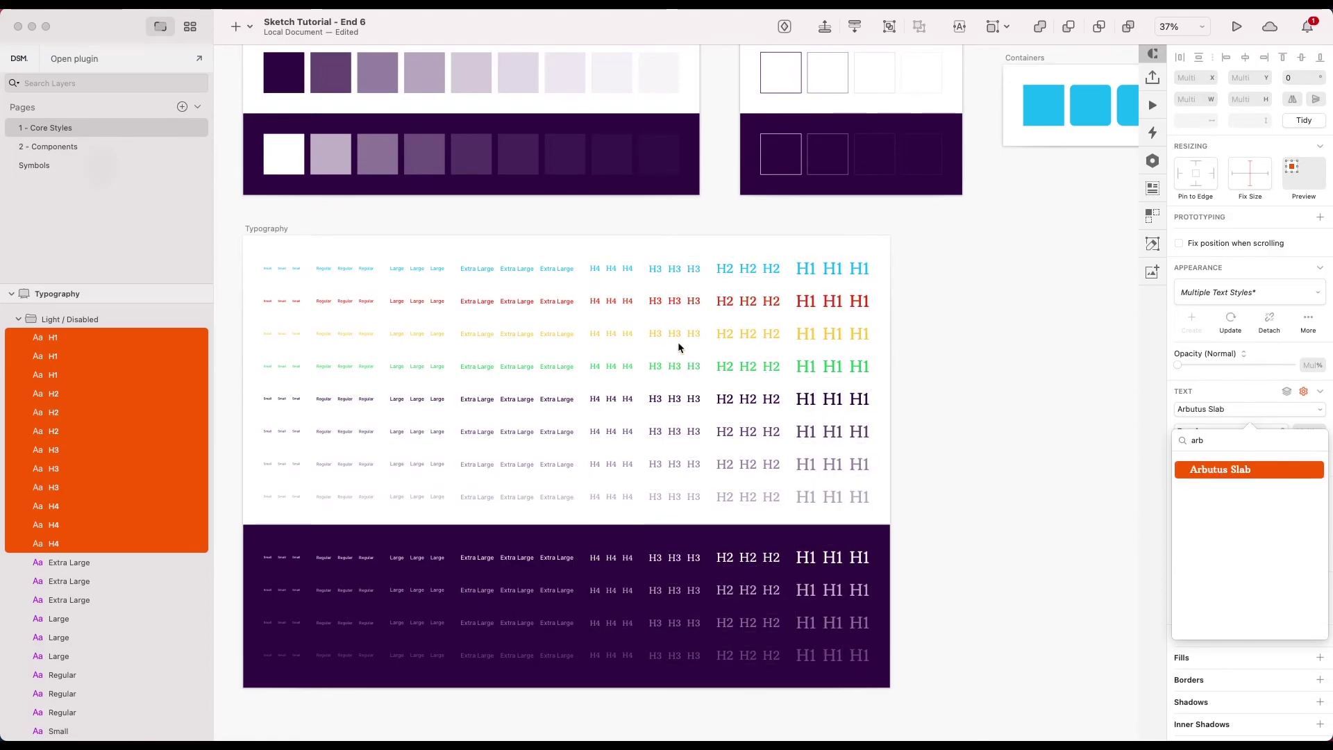
scroll(677, 342, up, 5)
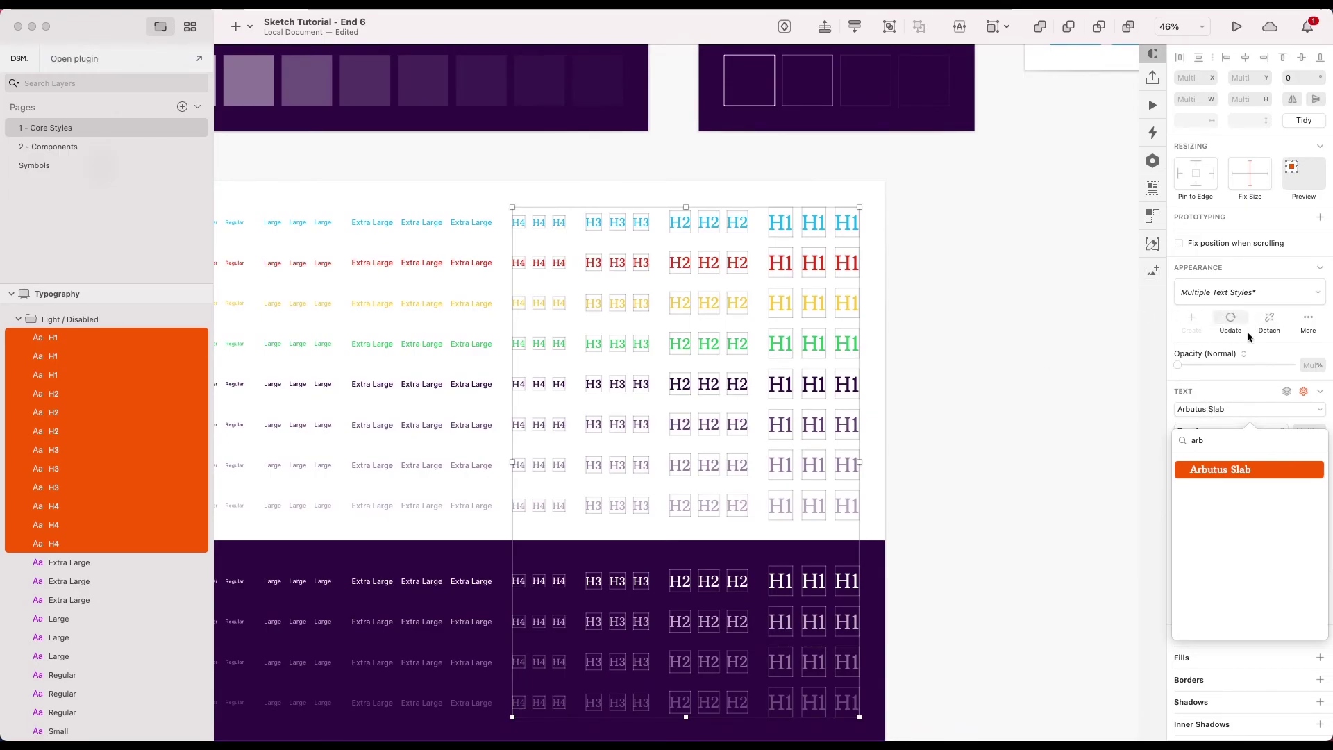
click(1237, 313)
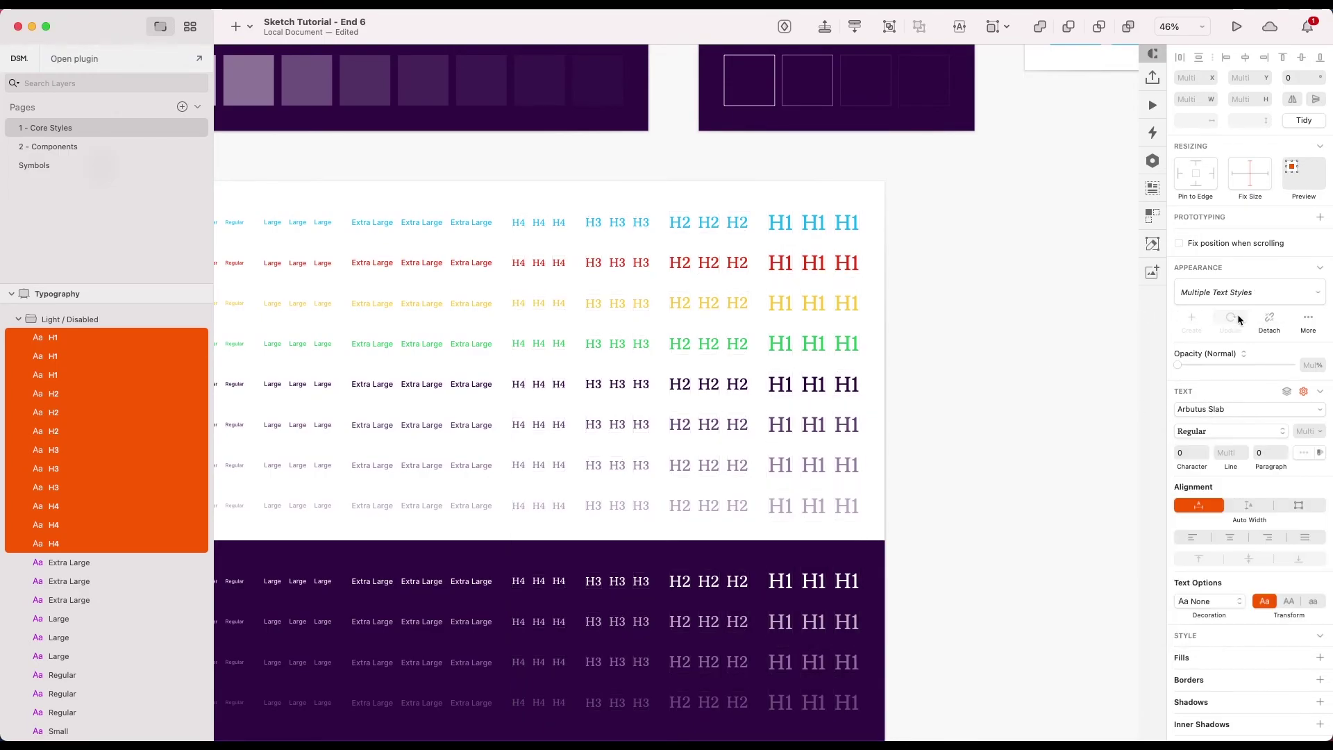
- Change the Small to Extra Large body text layers to Visuelt Pro, update their styles, and deselect
scroll(999, 315, down, 2)
scroll(1000, 315, left, 5)
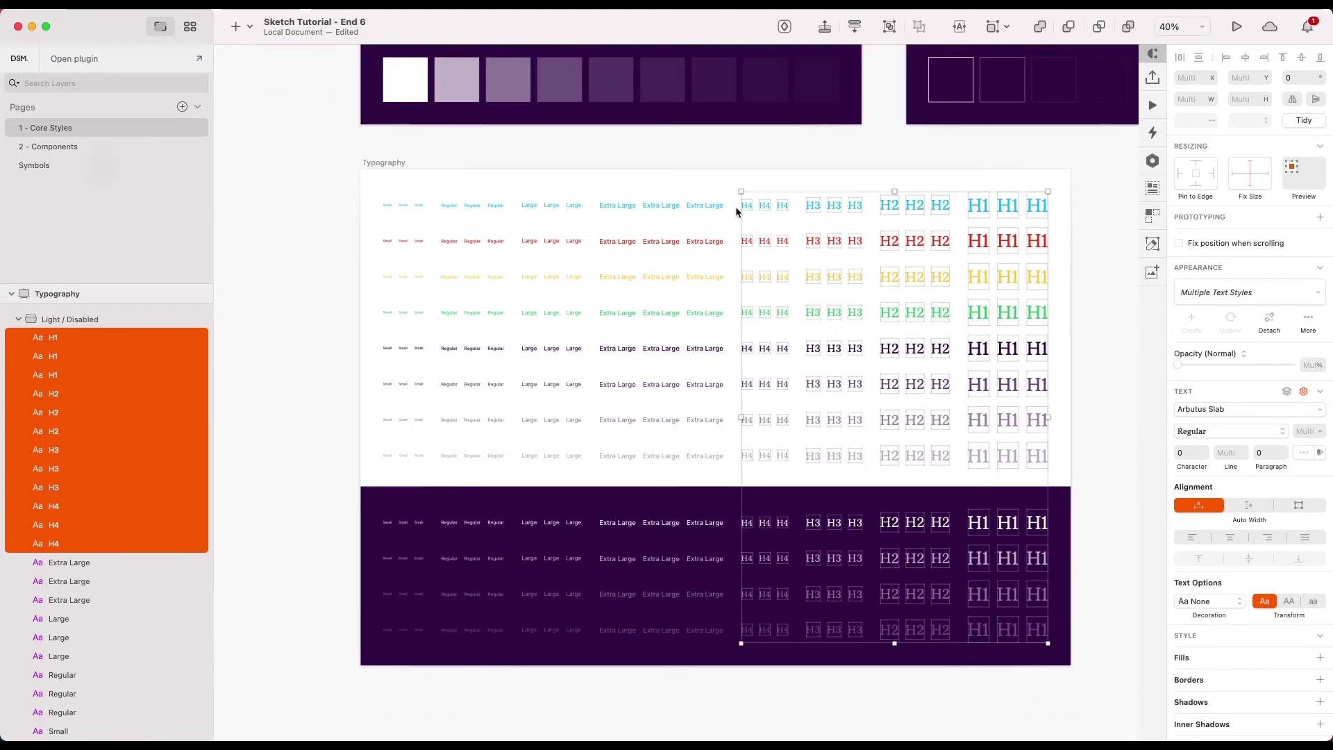
drag(731, 153, 355, 672)
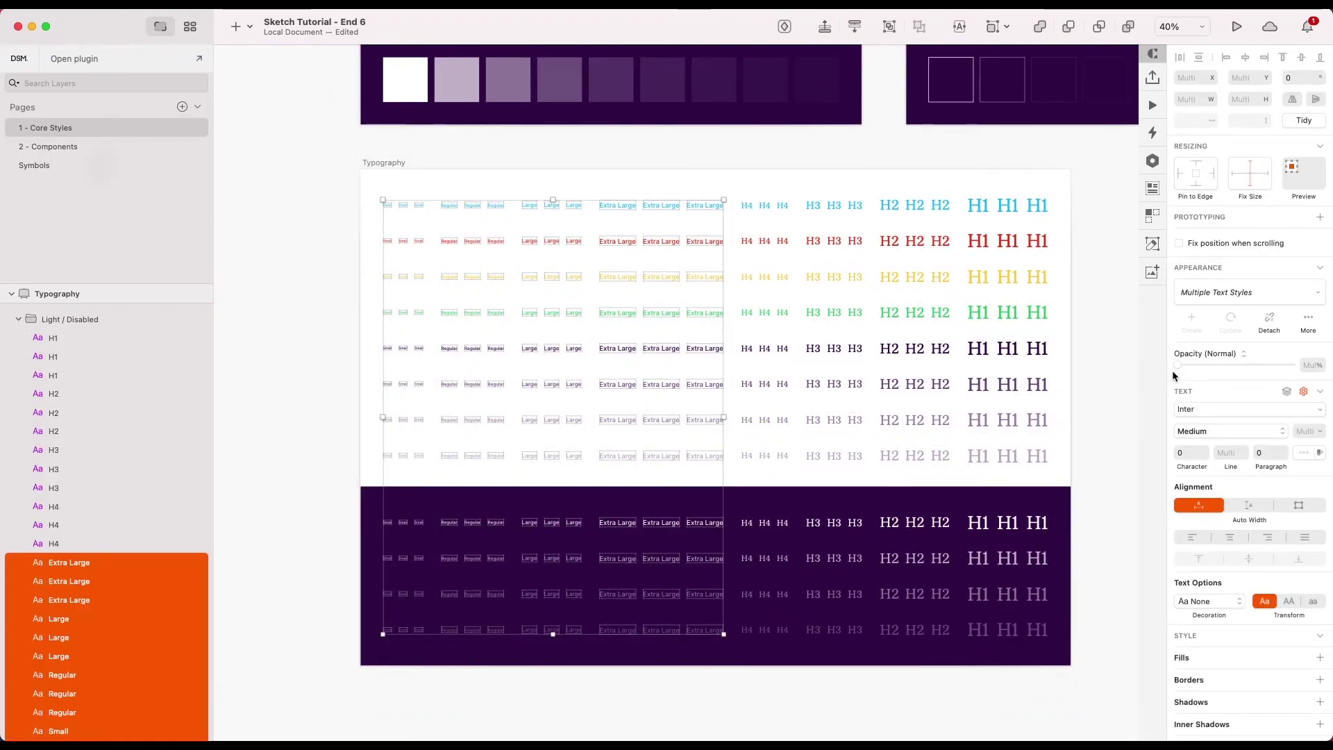
click(1220, 412)
text(vis)
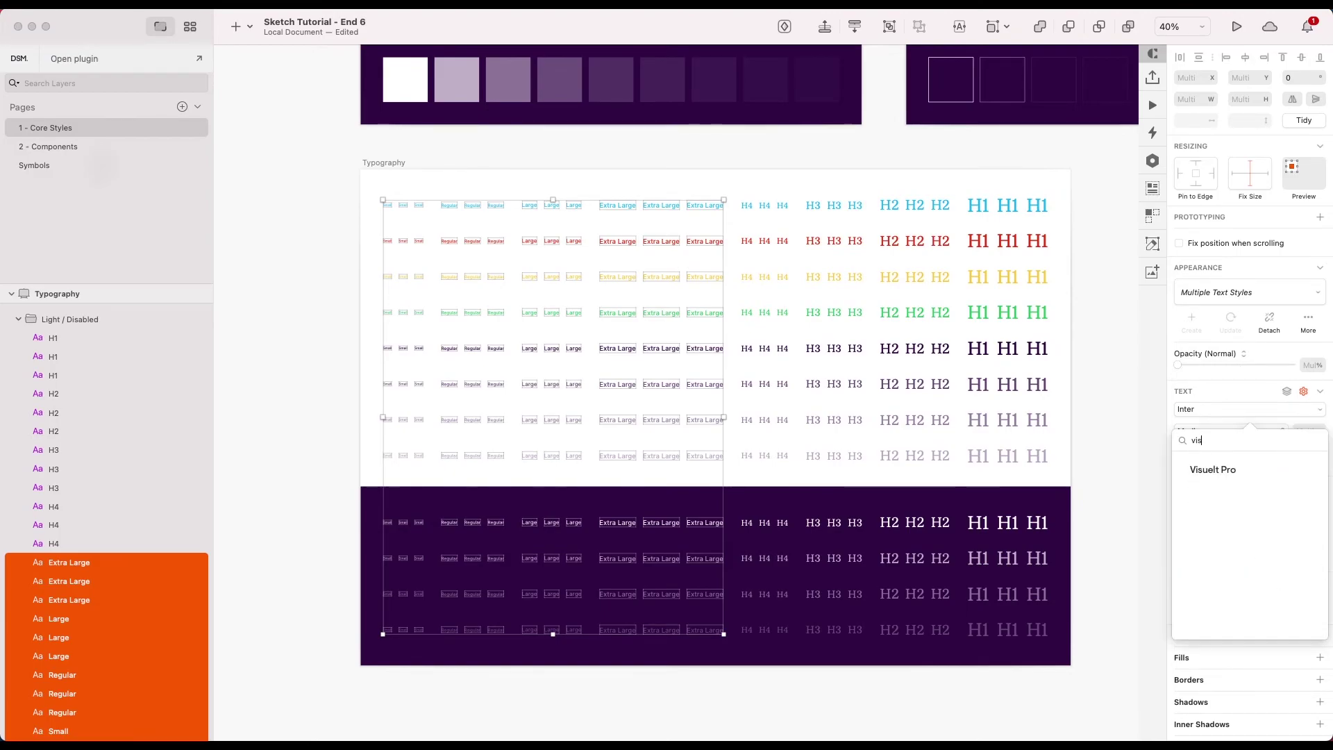
click(1224, 475)
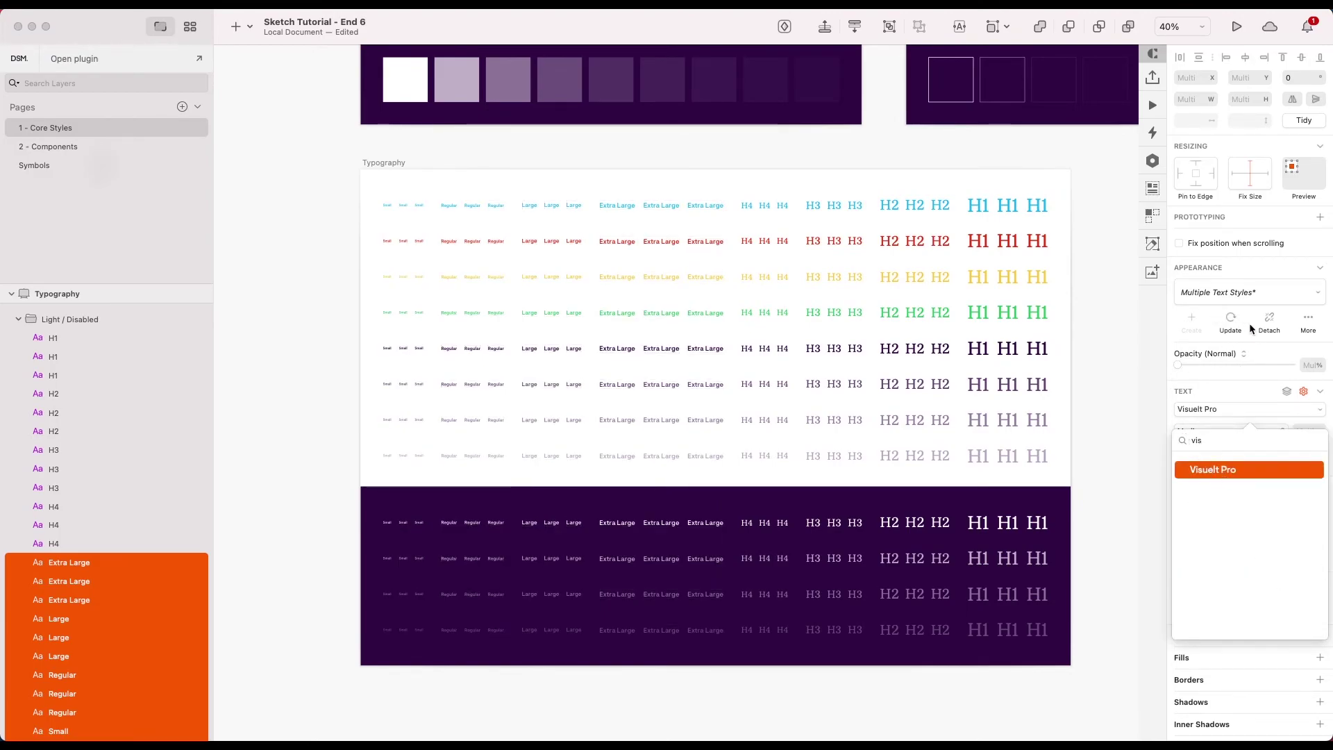
click(1236, 327)
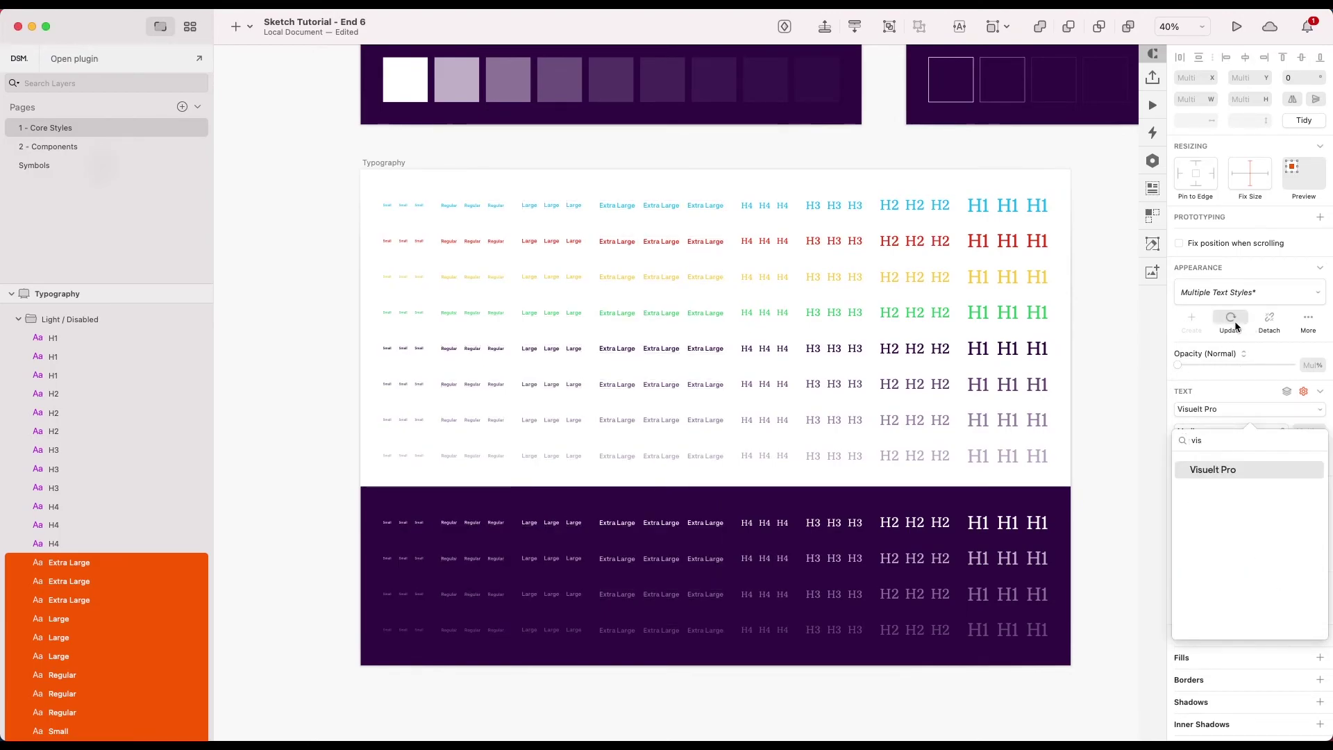
click(1101, 318)
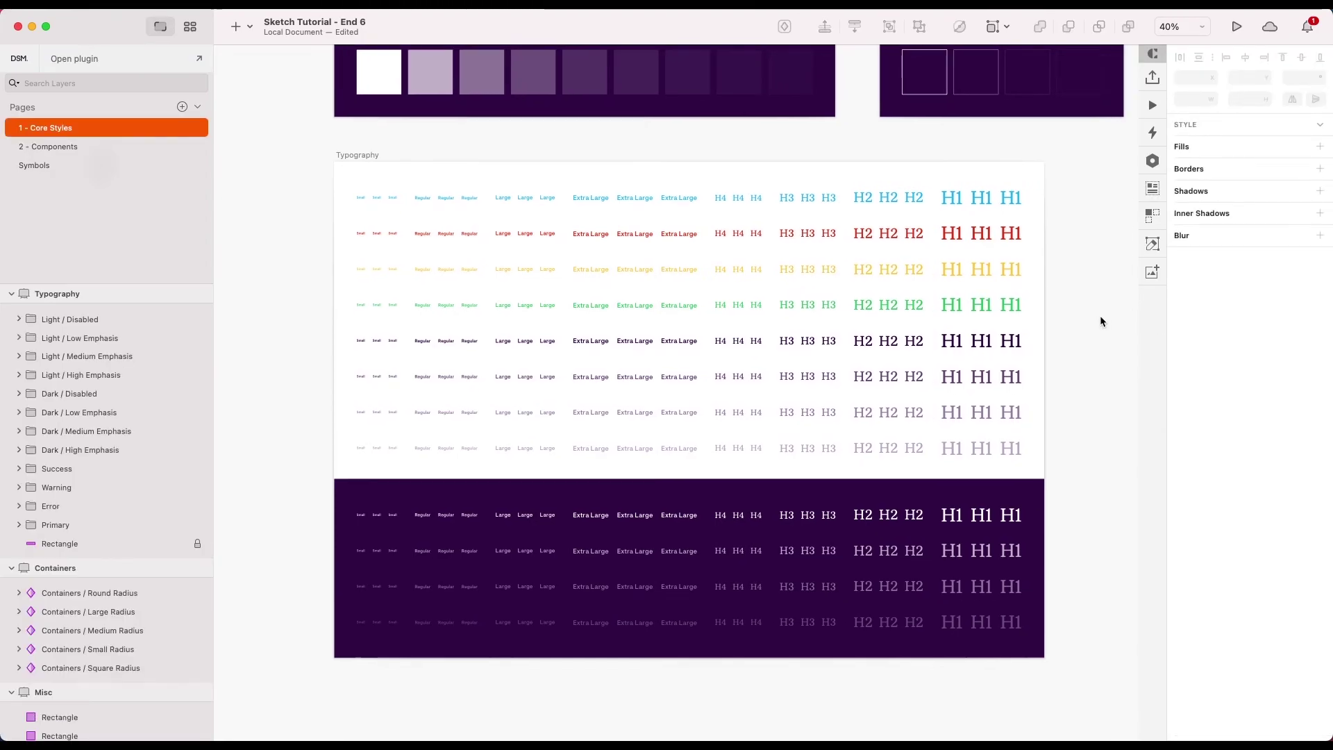
click(45, 147)
click(980, 478)
scroll(970, 465, down, 3)
scroll(937, 408, up, 5)
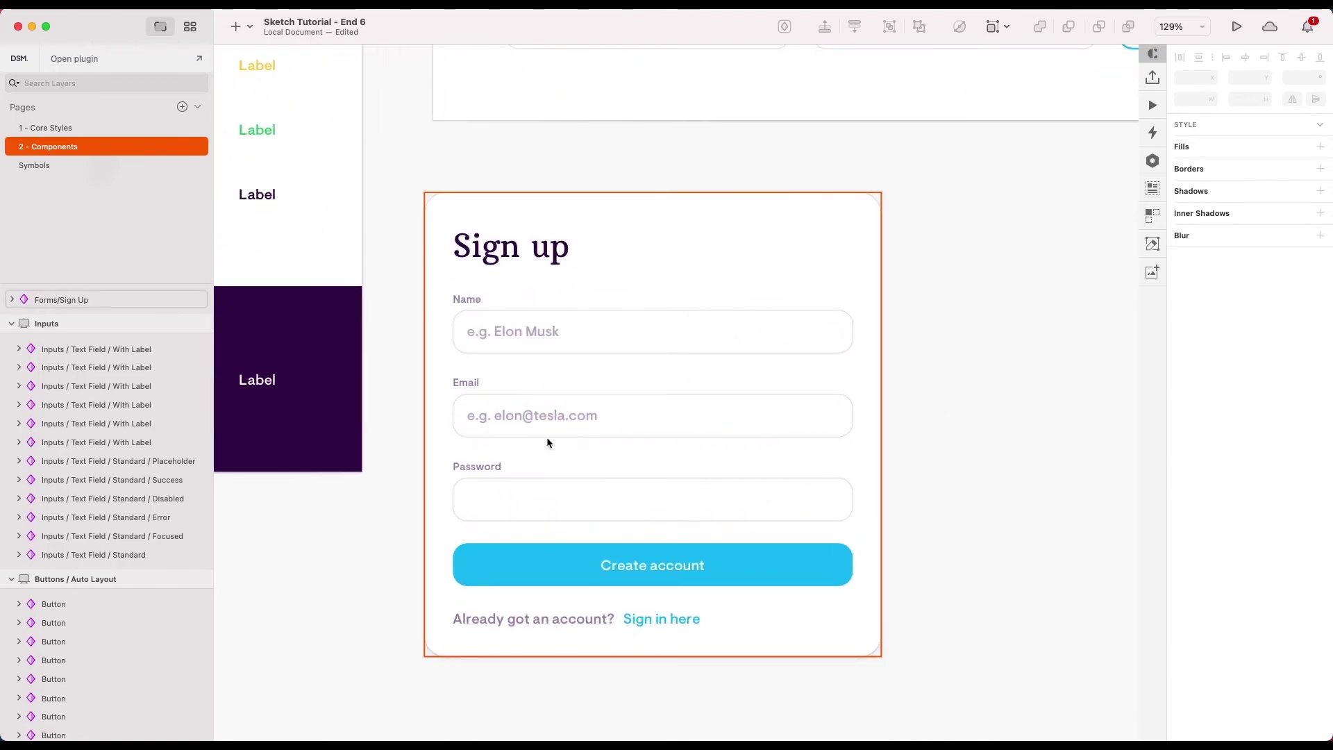
scroll(541, 339, down, 3)
scroll(514, 348, up, 5)
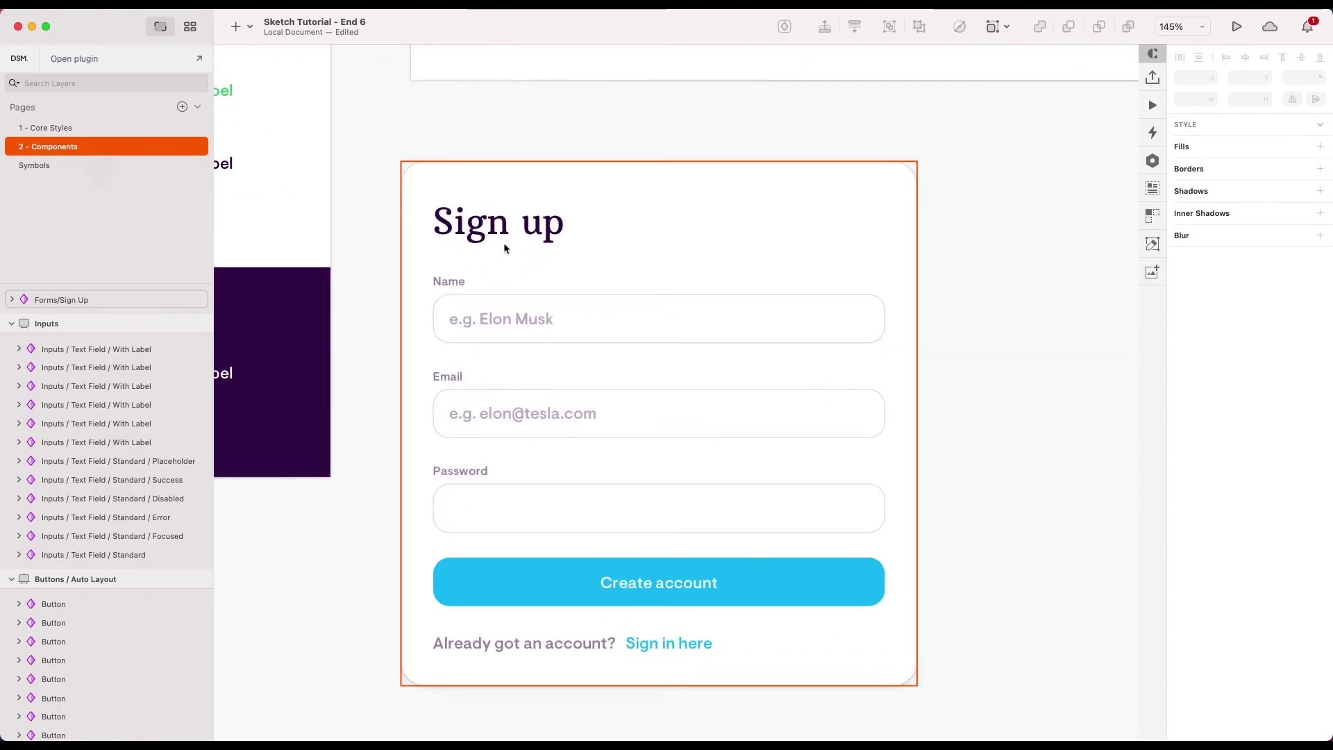
scroll(503, 241, down, 3)
scroll(877, 289, down, 3)
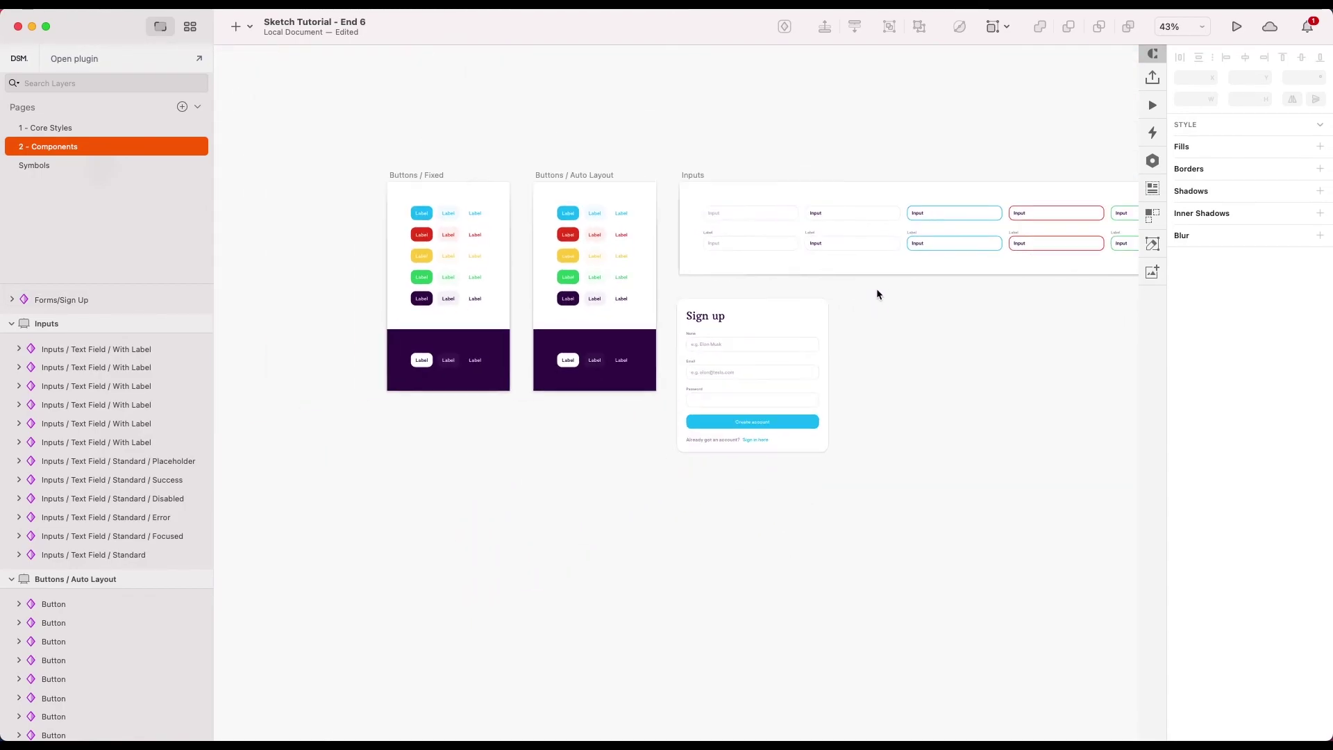
scroll(864, 295, up, 4)
scroll(1006, 340, right, 5)
scroll(1007, 340, left, 5)
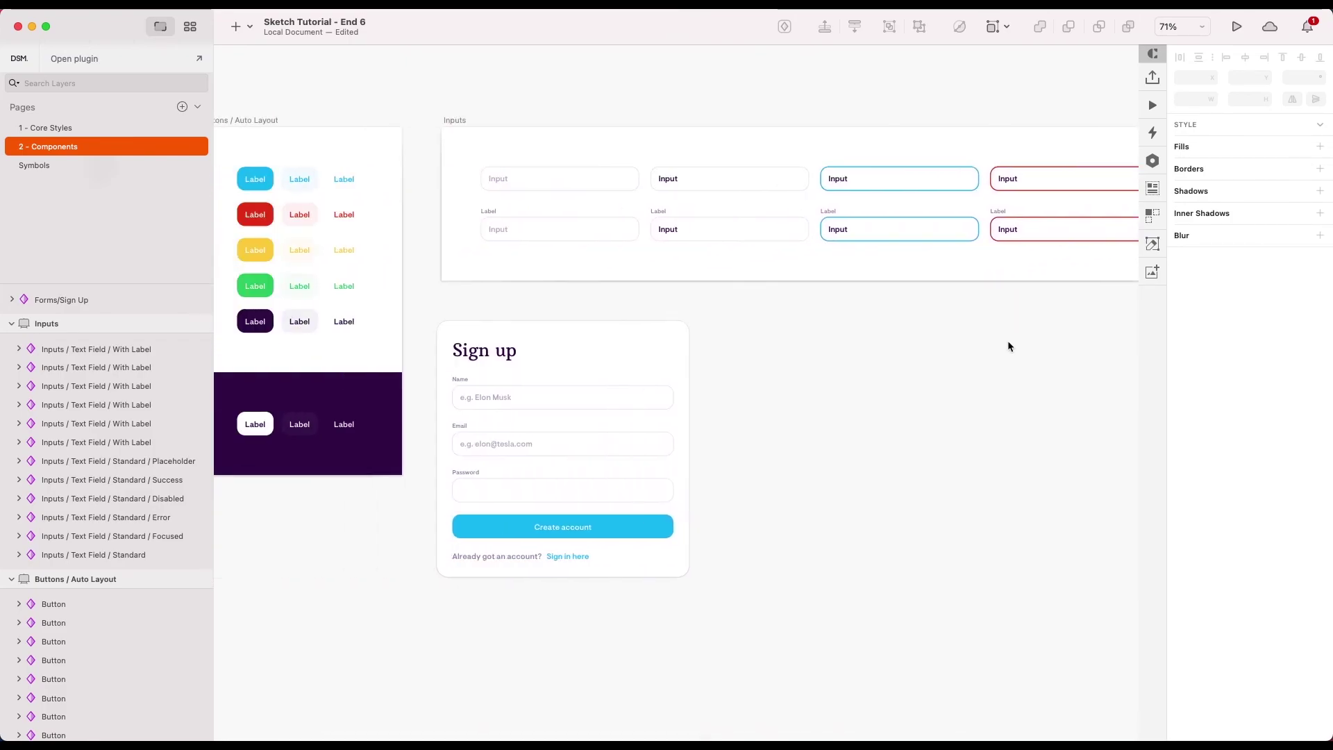
scroll(835, 306, up, 2)
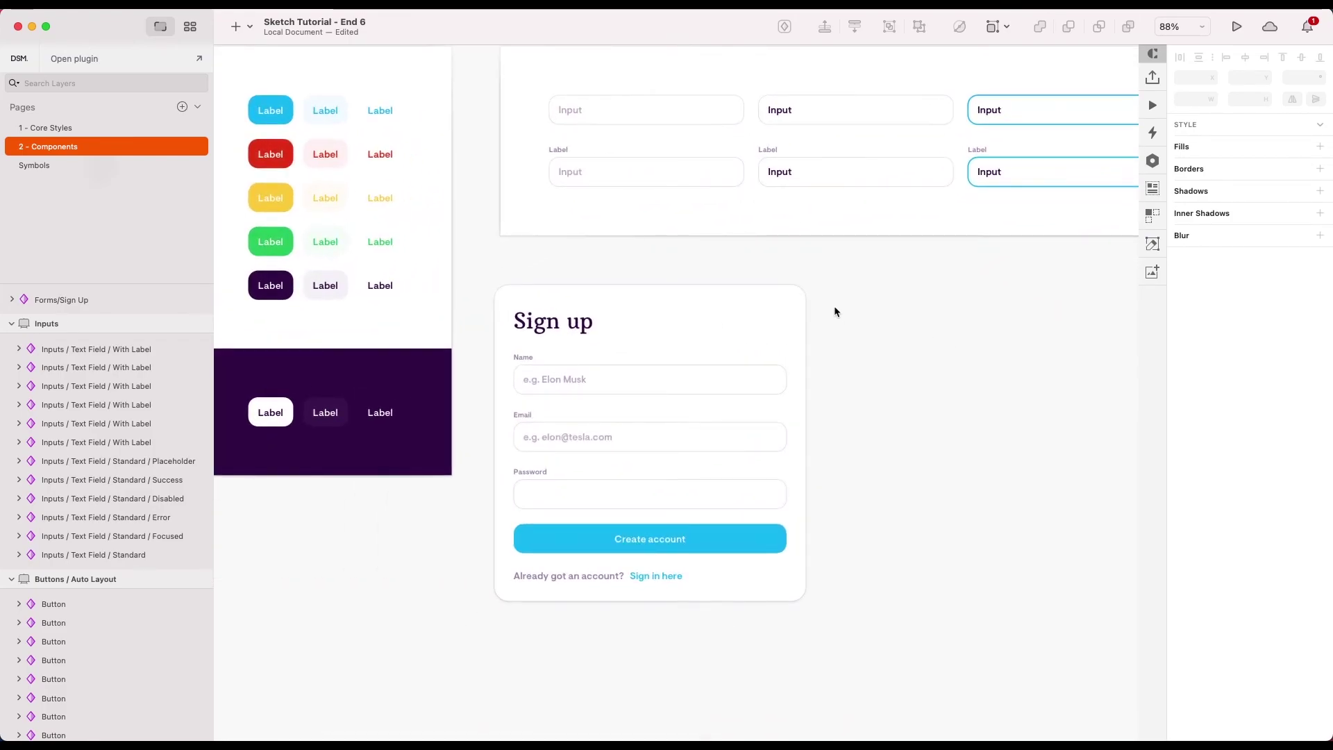
scroll(834, 306, down, 1)
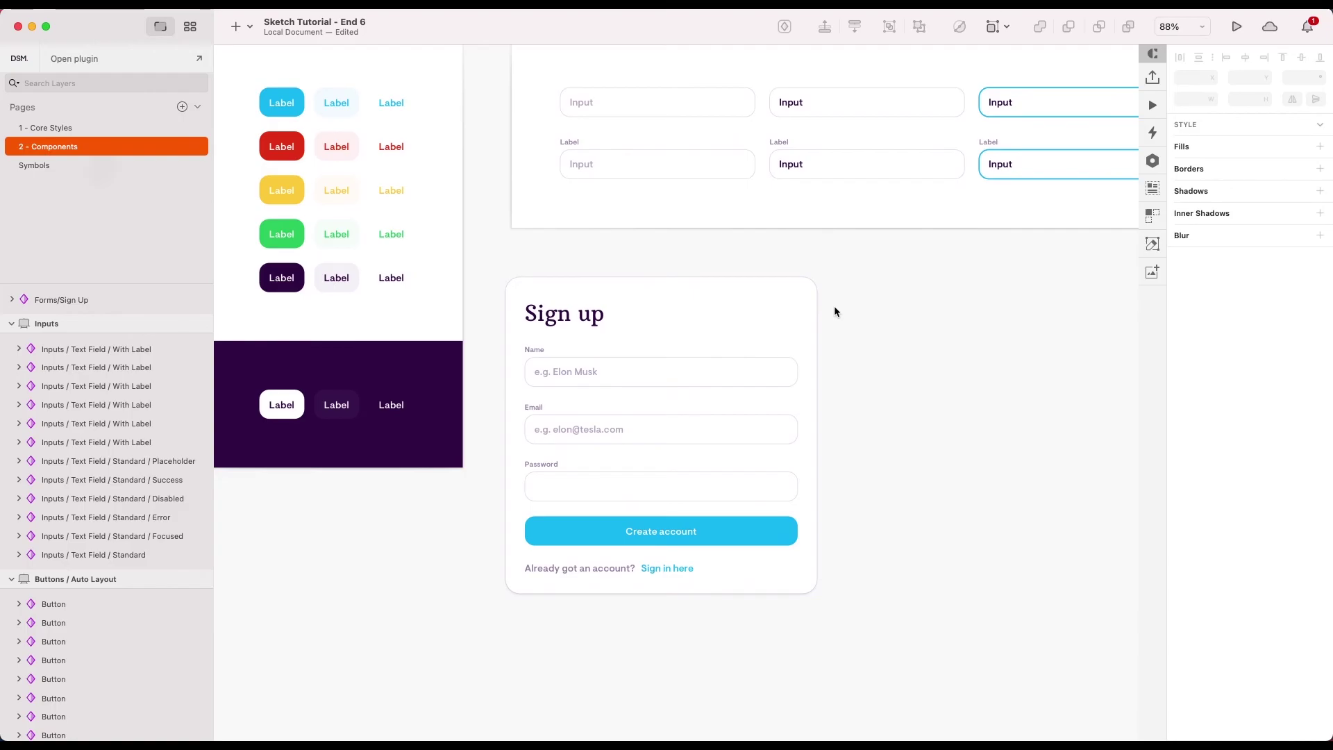
scroll(834, 306, down, 5)
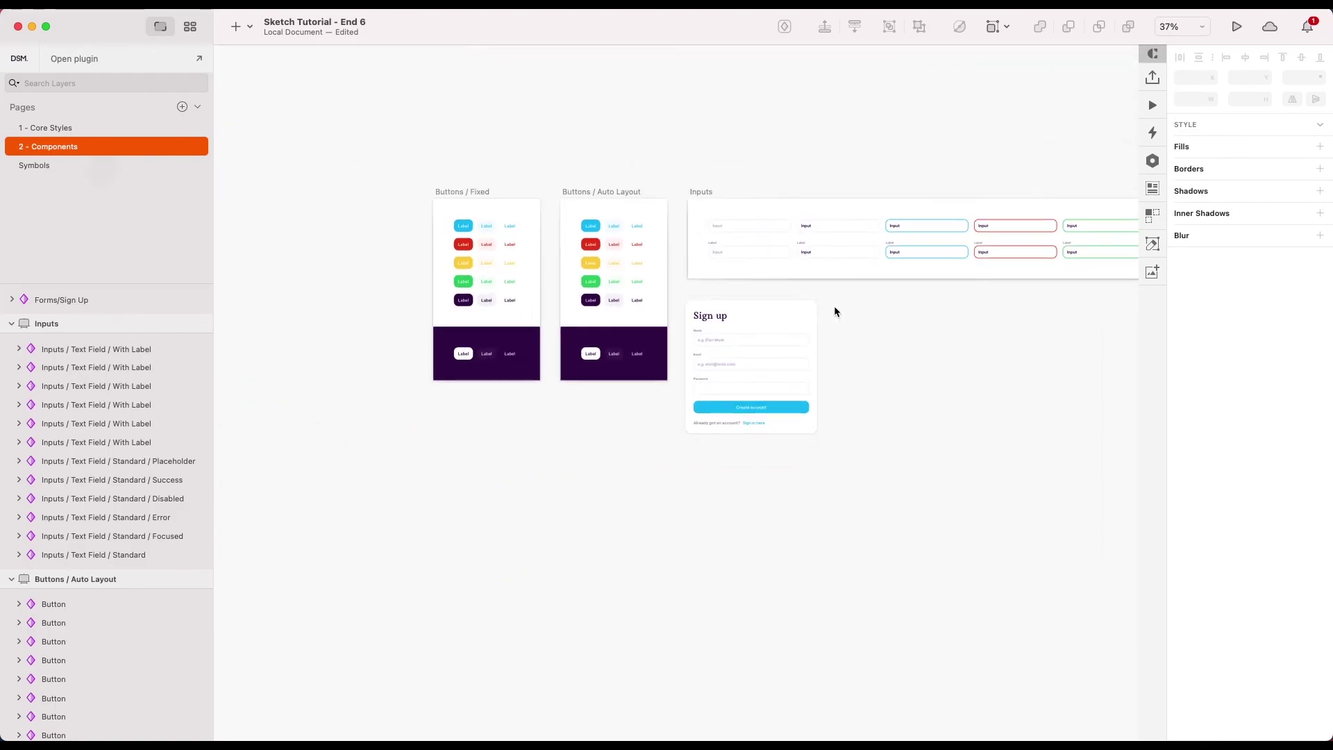
scroll(582, 331, up, 3)
scroll(582, 331, up, 2)
click(62, 128)
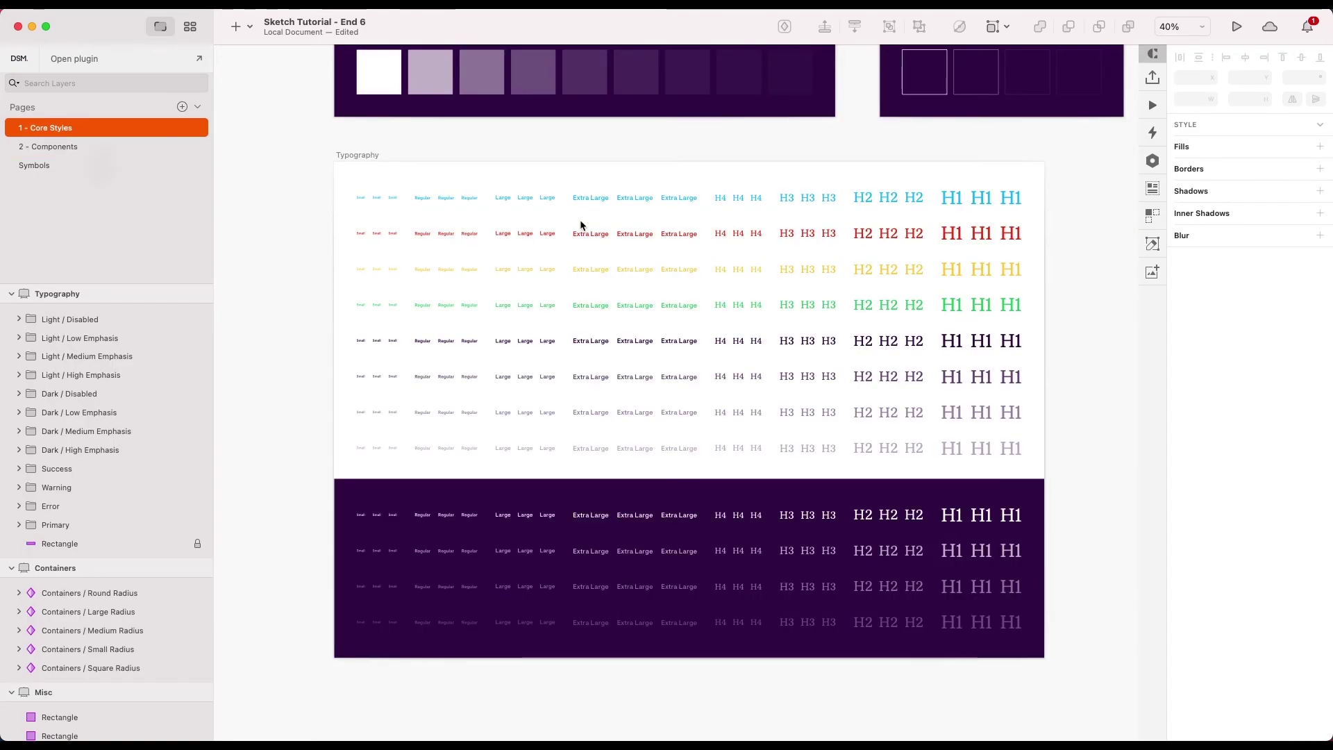
scroll(803, 282, up, 10)
scroll(803, 281, right, 10)
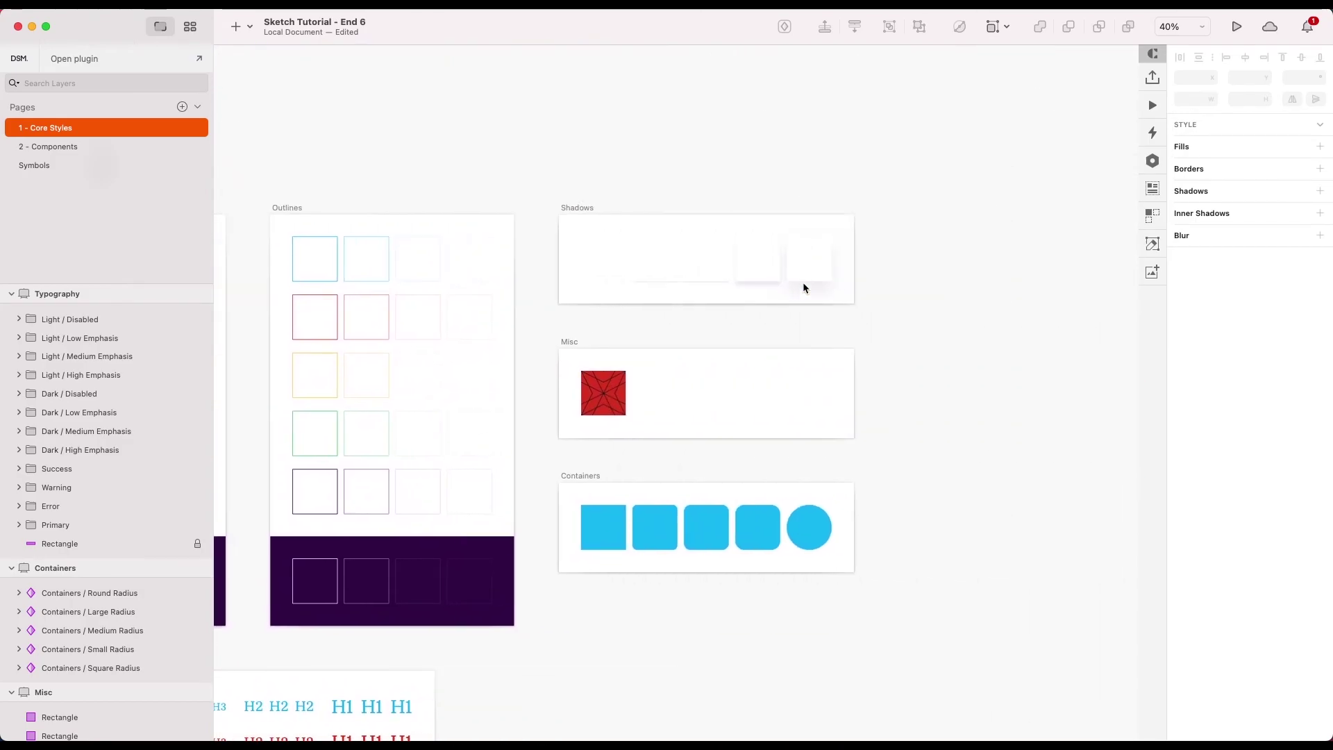
scroll(803, 287, left, 10)
scroll(803, 286, down, 10)
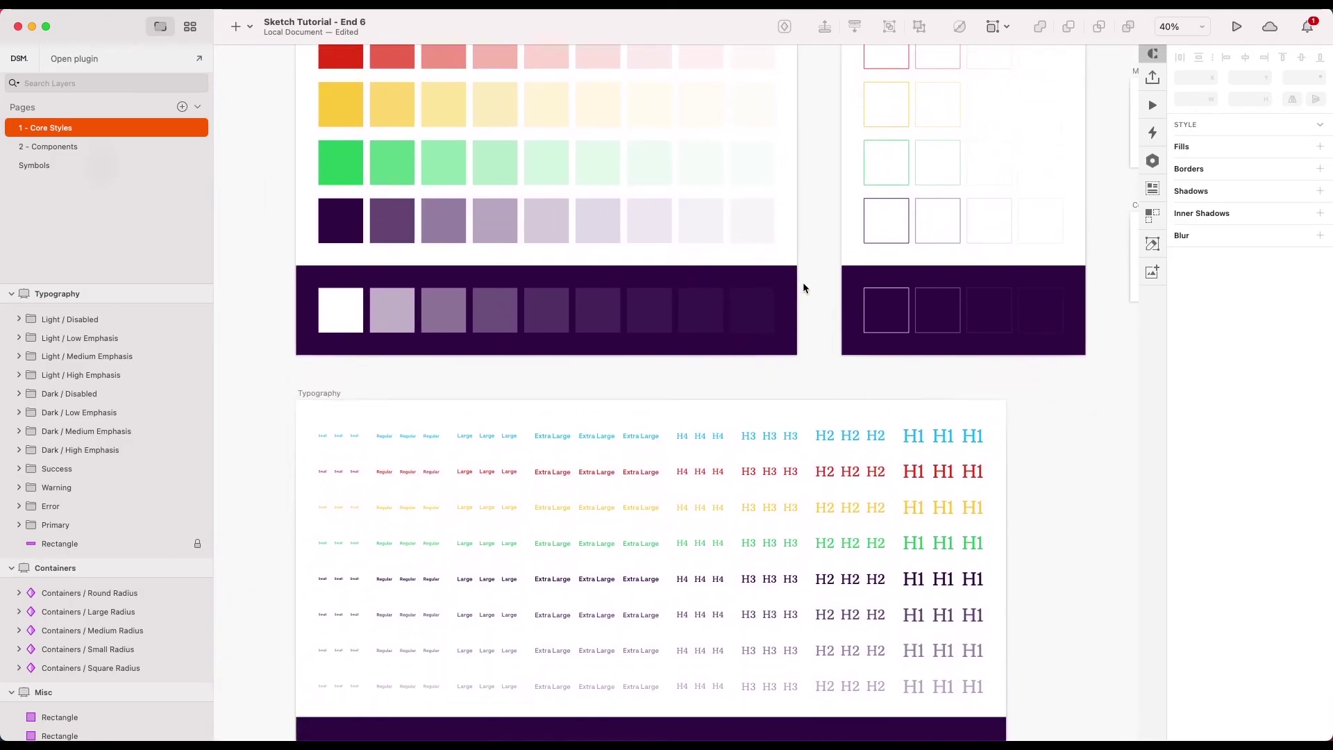
scroll(803, 287, up, 8)
scroll(803, 286, right, 10)
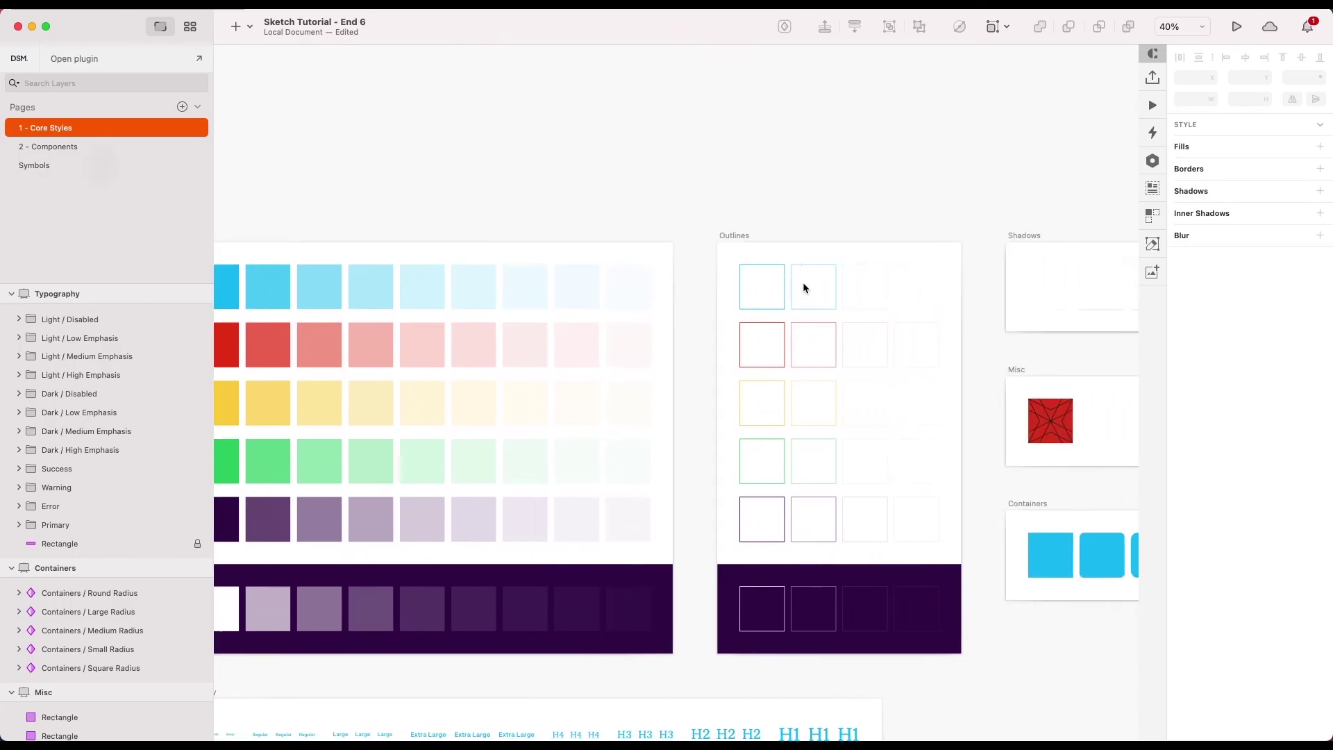
scroll(803, 282, down, 10)
scroll(803, 282, left, 8)
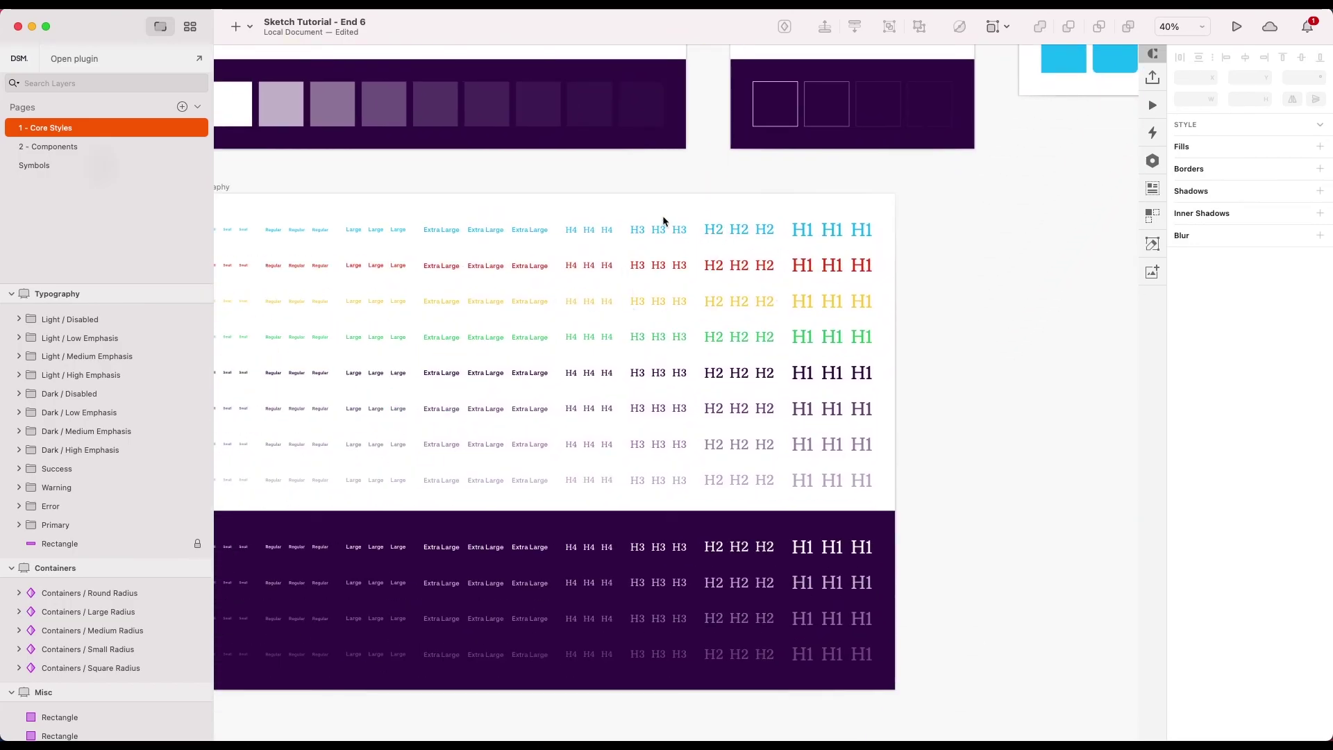
- On the 2 - Components page, inspect the Sign up form's Name and Email placeholder text
click(54, 146)
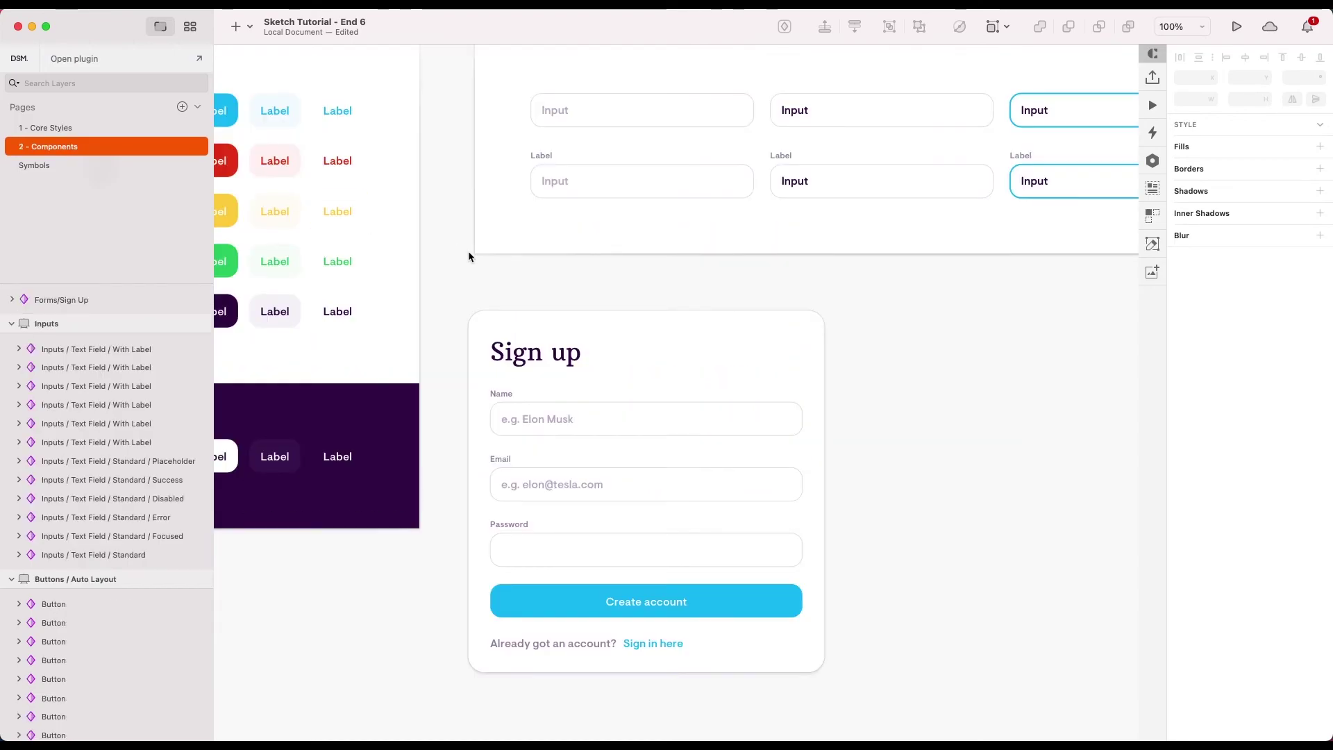
click(531, 359)
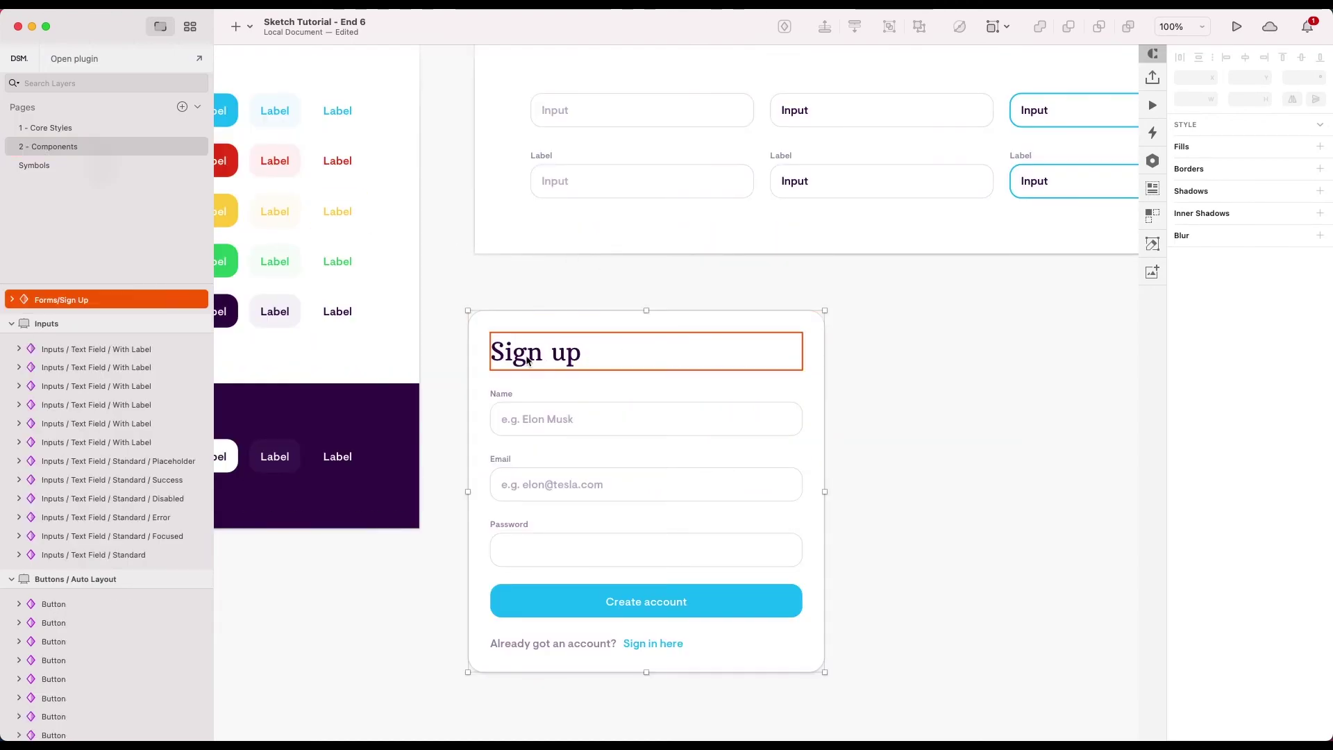
double_click(522, 418)
click(538, 486)
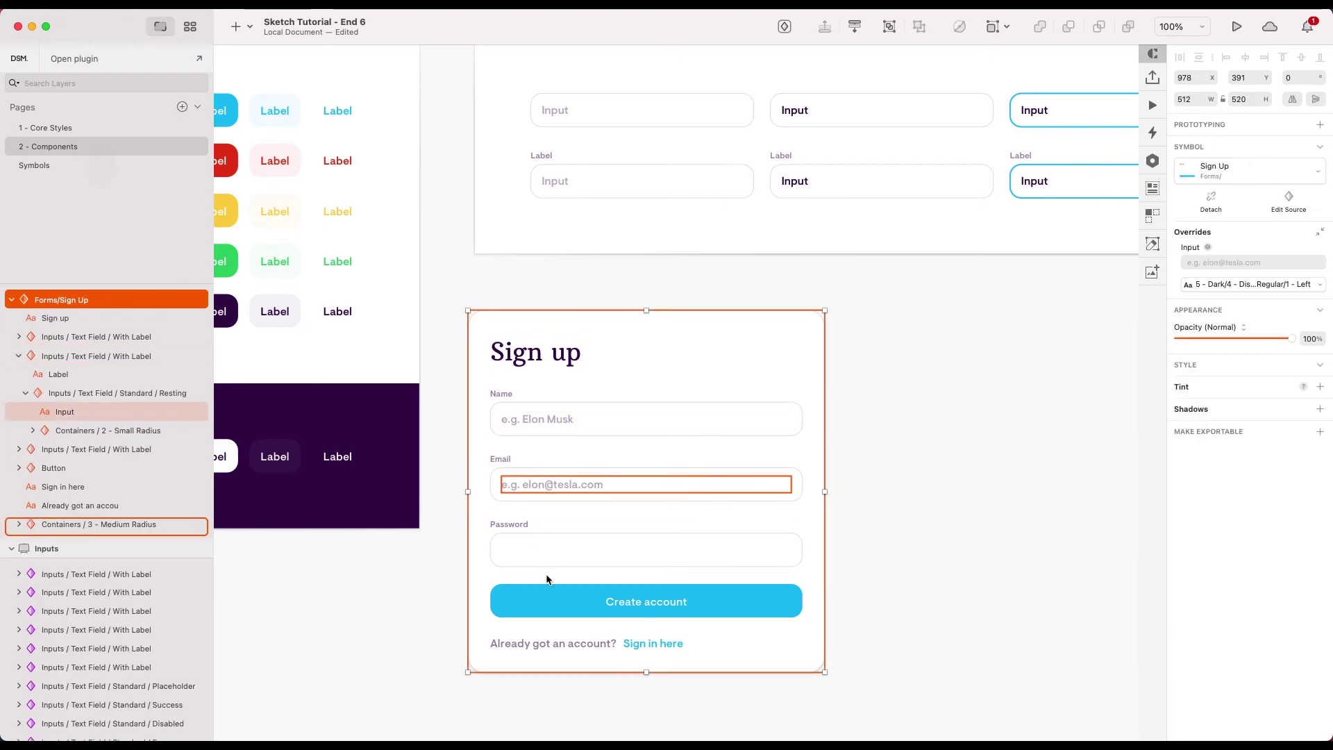
click(937, 524)
- Pan around the Sign up card to review its slab-serif heading and rounded corners
scroll(937, 525, down, 3)
scroll(701, 436, up, 3)
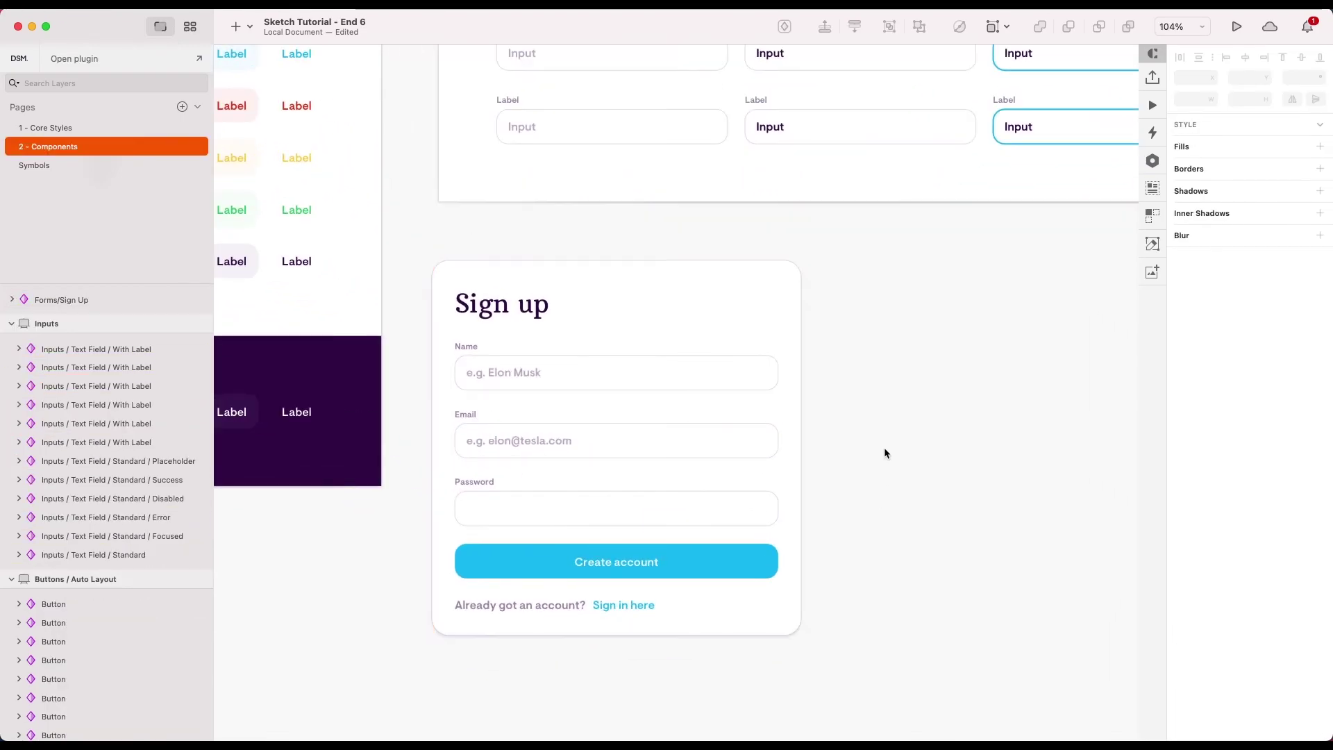
scroll(884, 450, down, 2)
scroll(696, 422, up, 3)
scroll(1002, 417, down, 2)
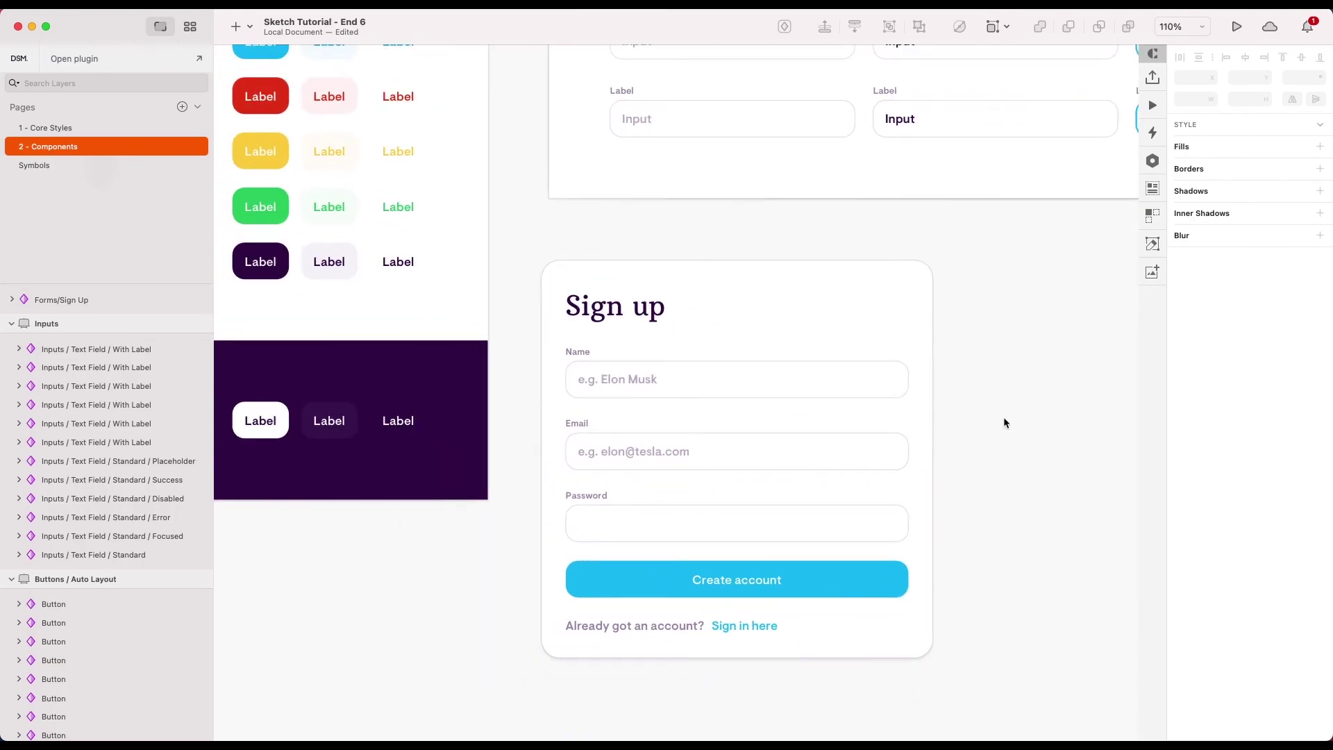
scroll(1002, 416, right, 1)
scroll(1002, 416, down, 2)
scroll(1004, 420, down, 3)
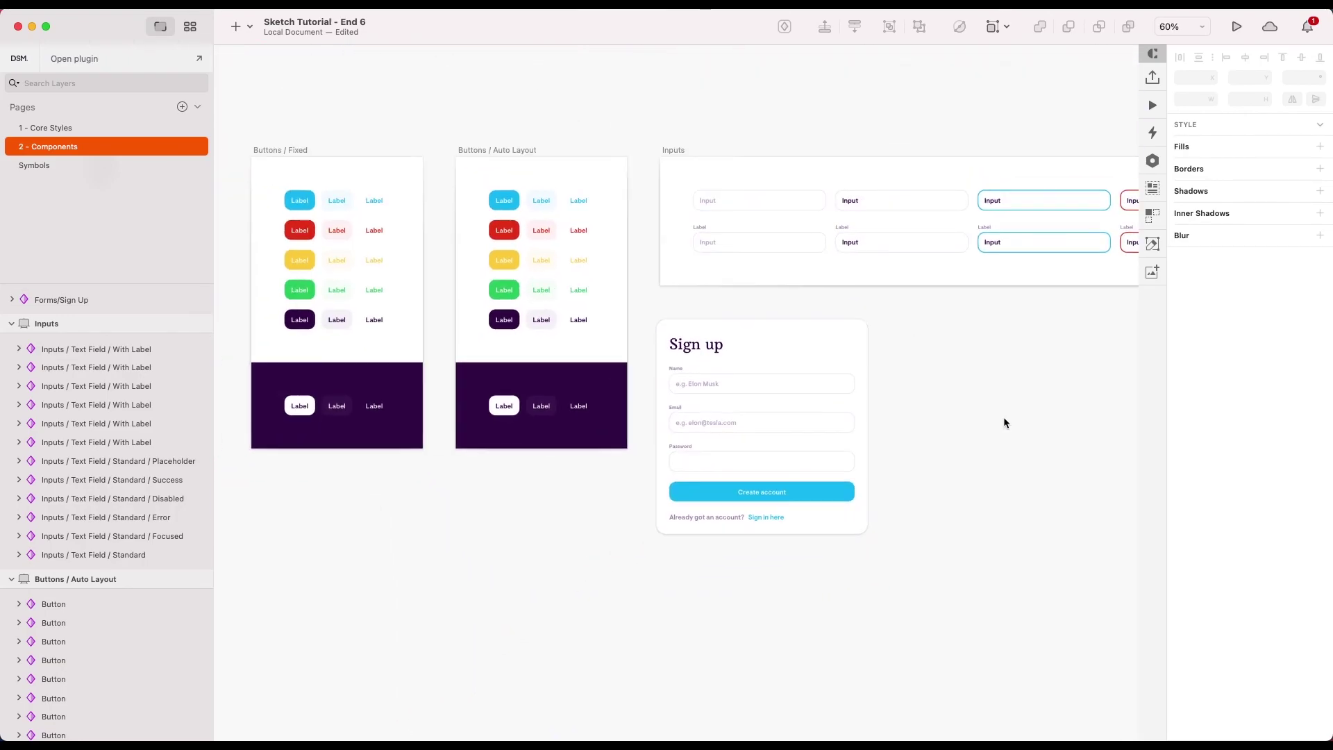
scroll(833, 444, right, 2)
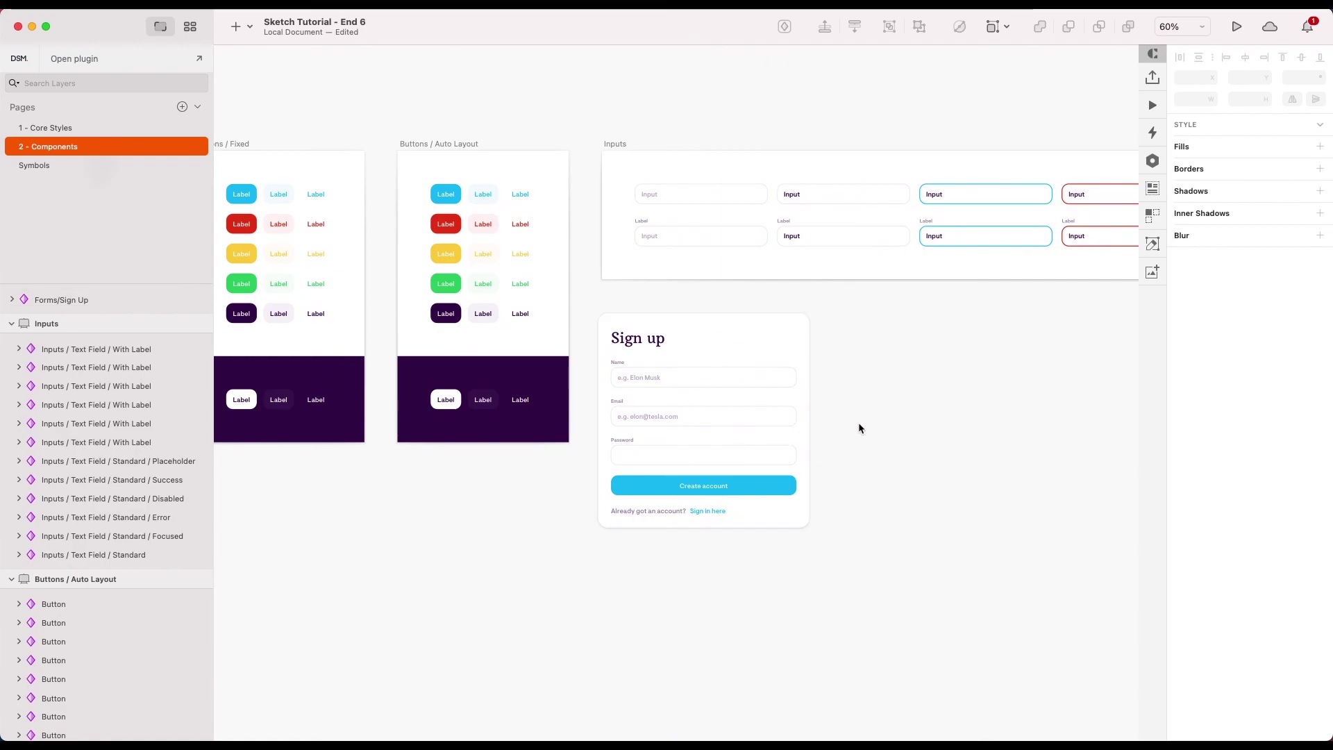
scroll(868, 427, down, 2)
scroll(868, 426, right, 4)
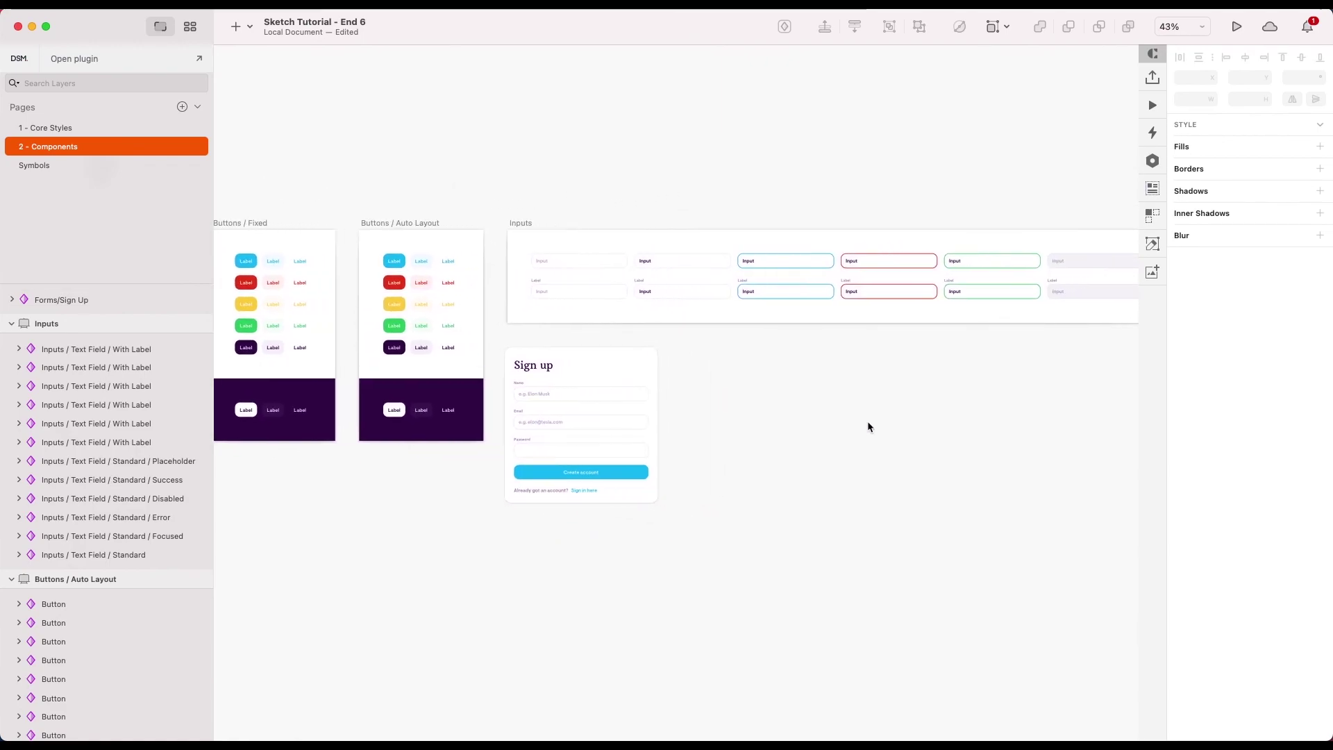
scroll(867, 427, down, 2)
scroll(649, 396, up, 3)
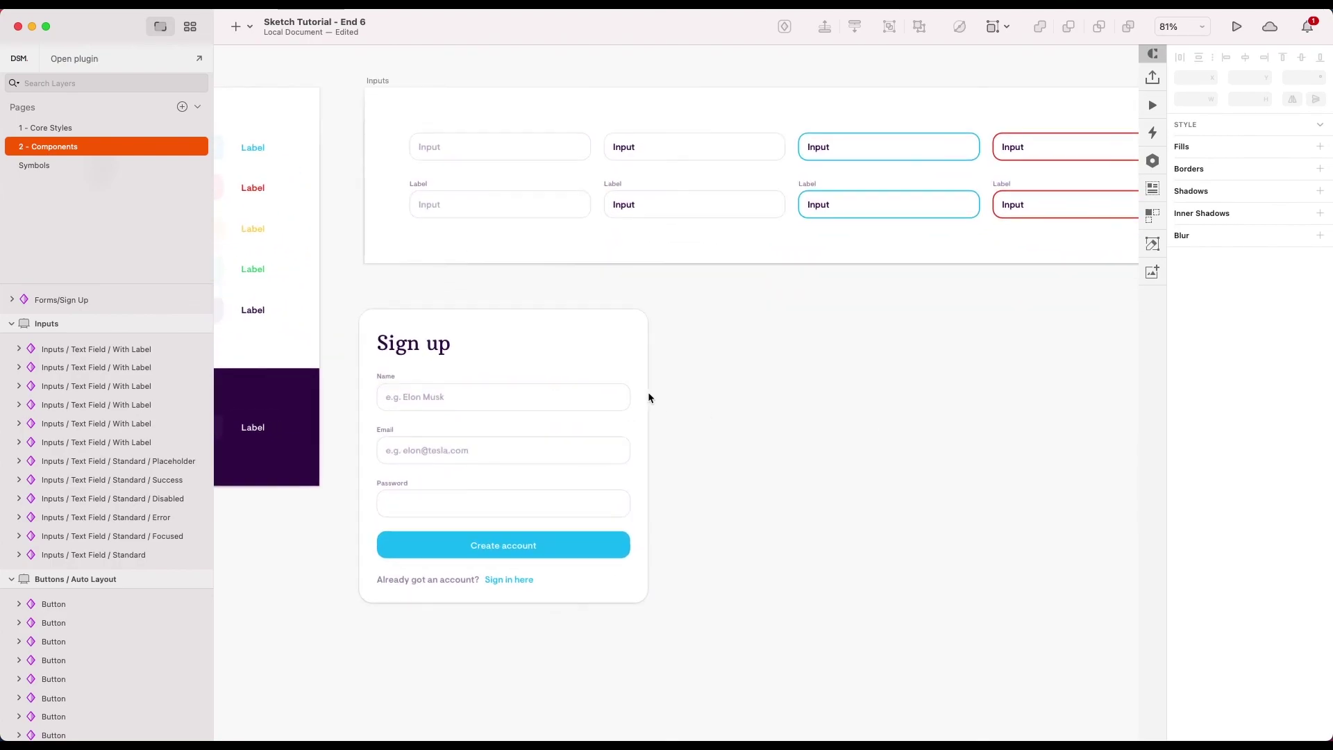
scroll(647, 392, left, 4)
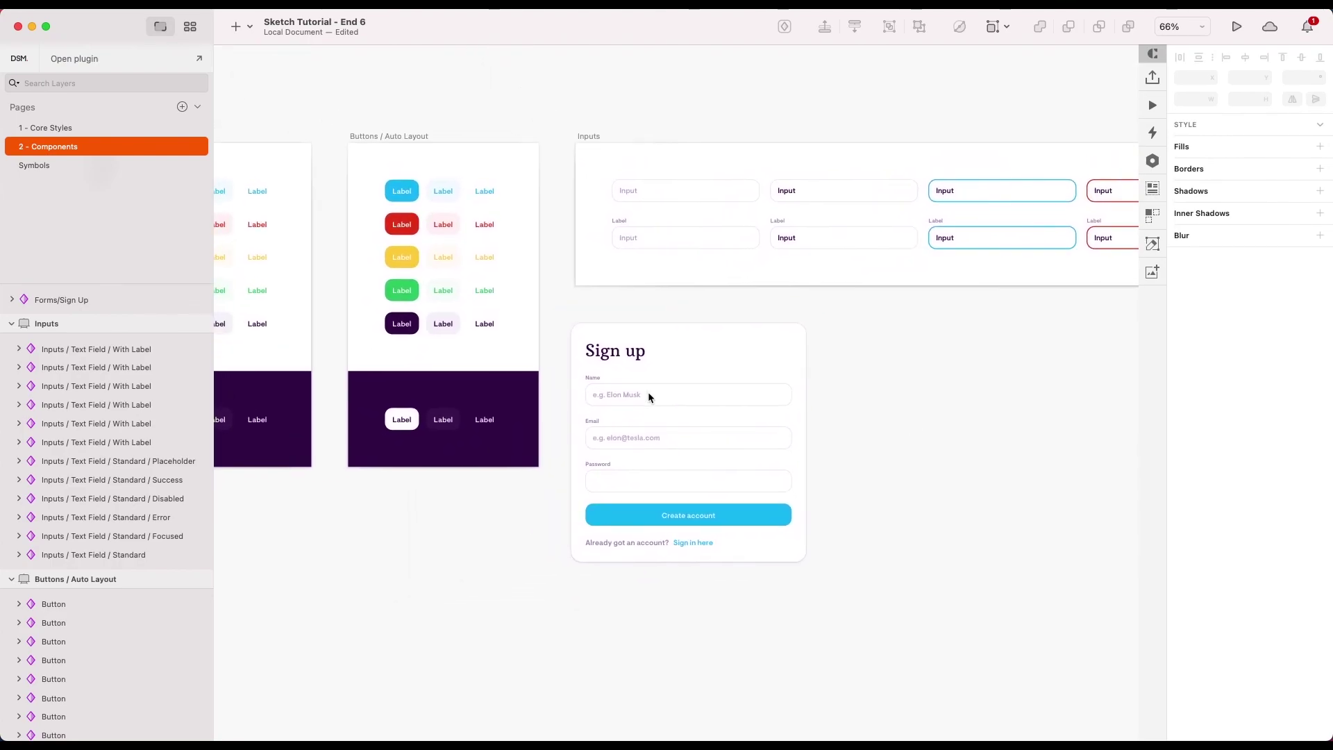
scroll(656, 507, right, 2)
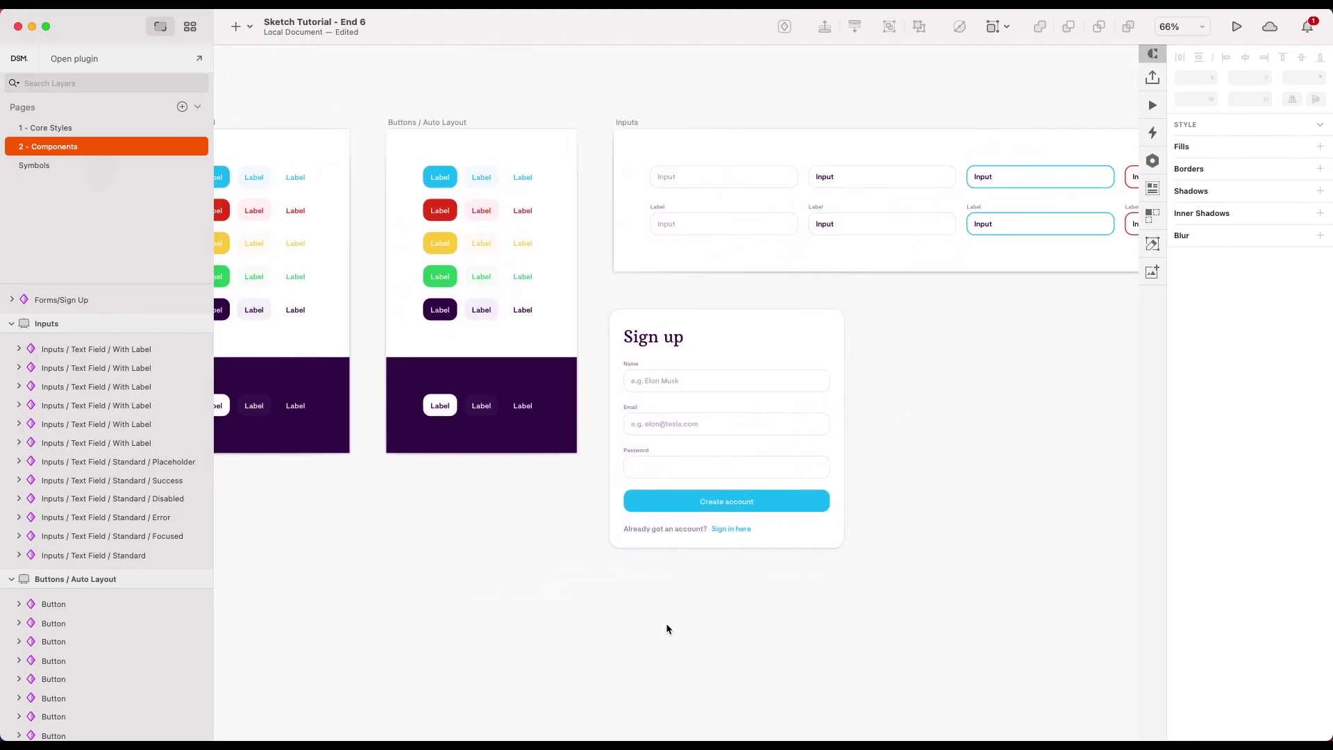